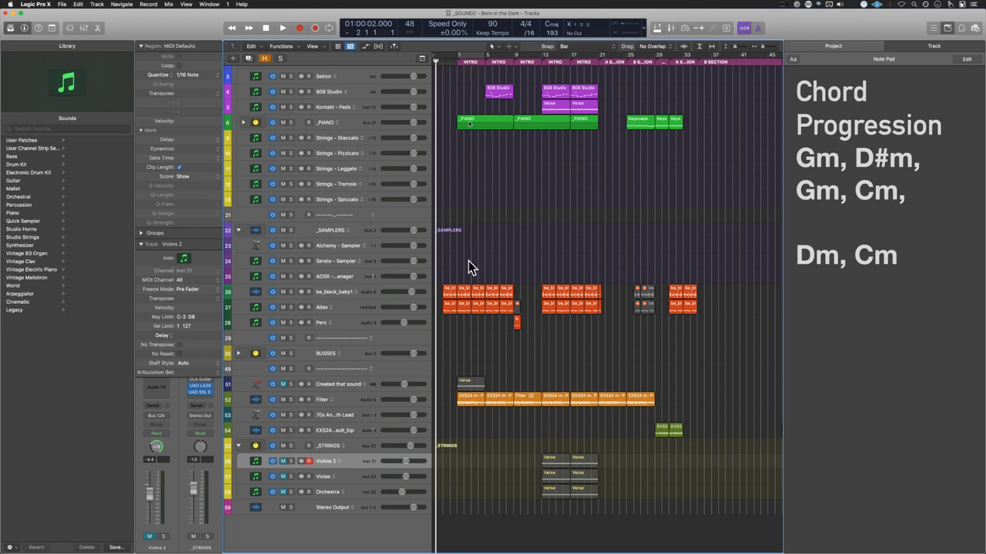
Step: Hide the Library and the inspector, and play the arrangement from the beginning
key("y")
key("i")
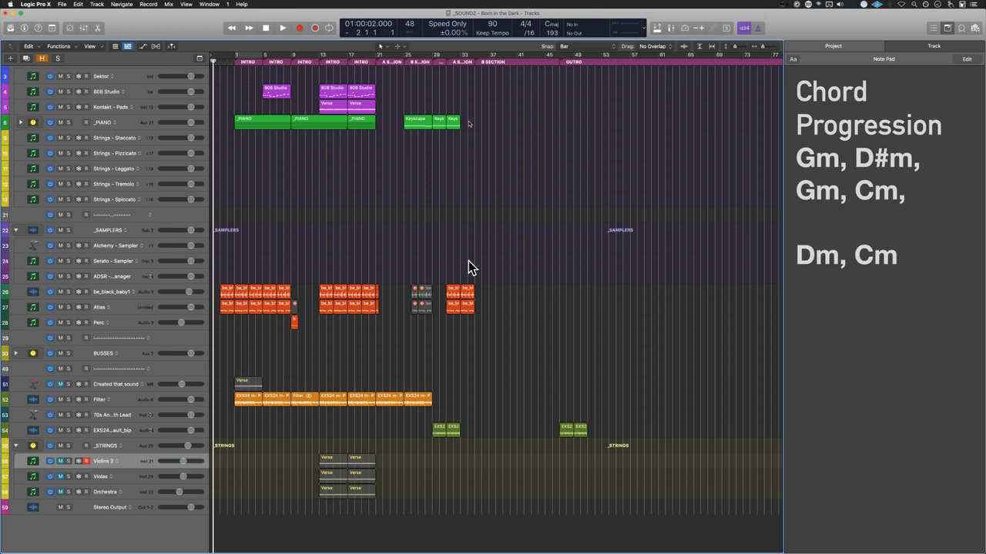
key("space")
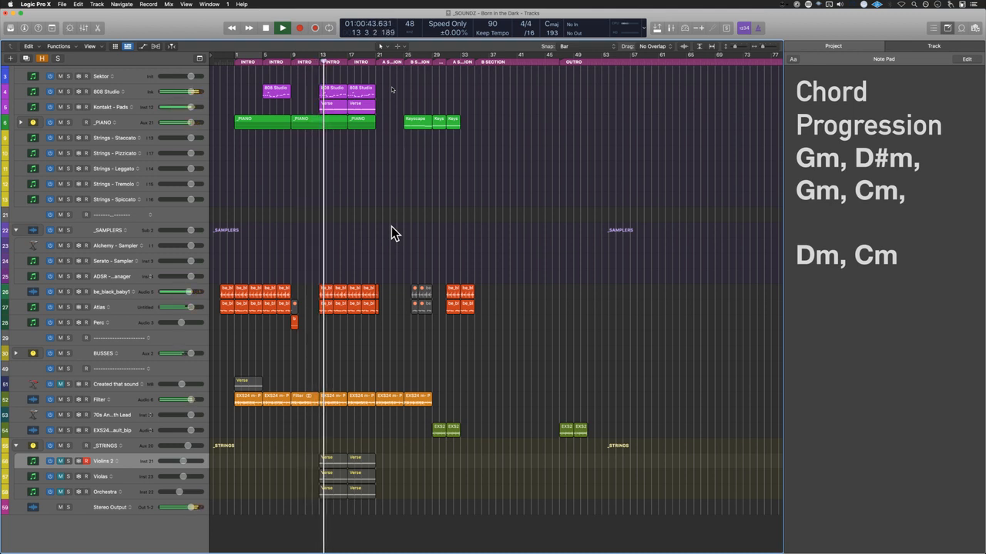
Step: Select the Kontakt - Pads track and inspect its automation, channel strip and Pro-G plug-in while the song plays
left_click(123, 108)
key("super+Down")
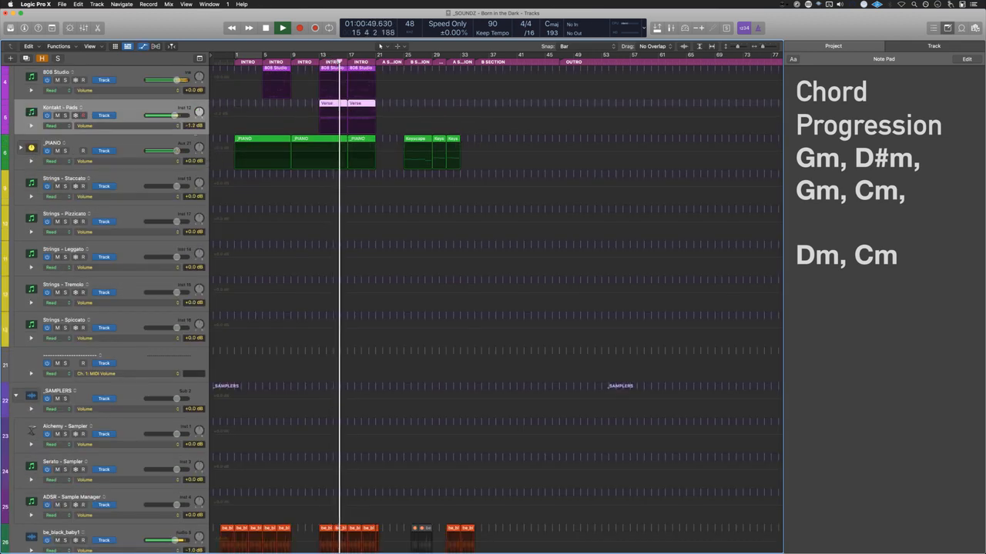
key("super+Up")
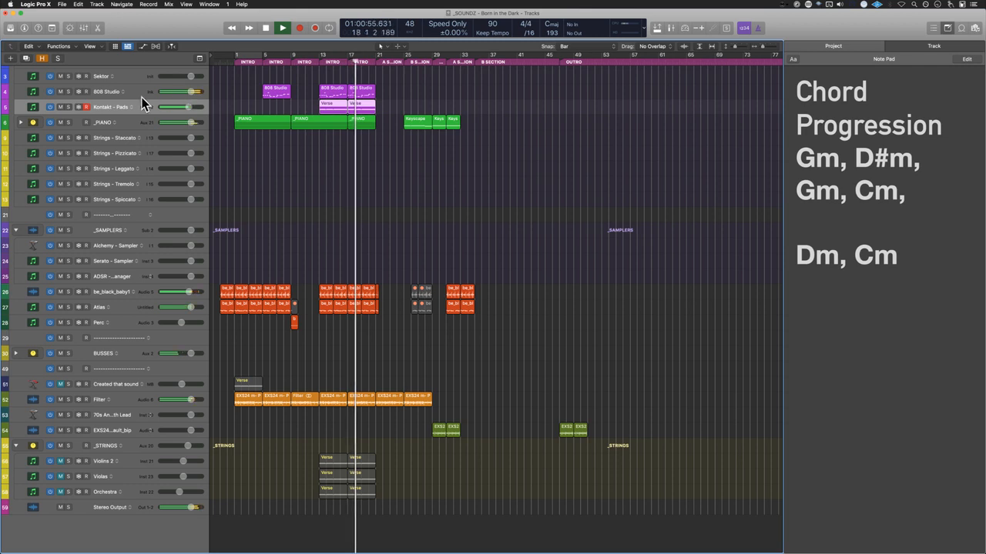
key("i")
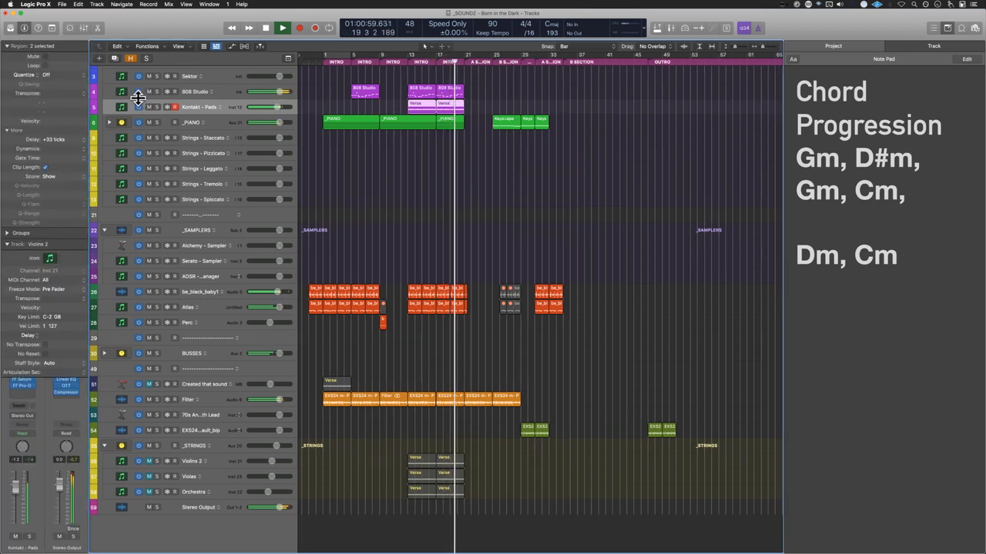
key("v")
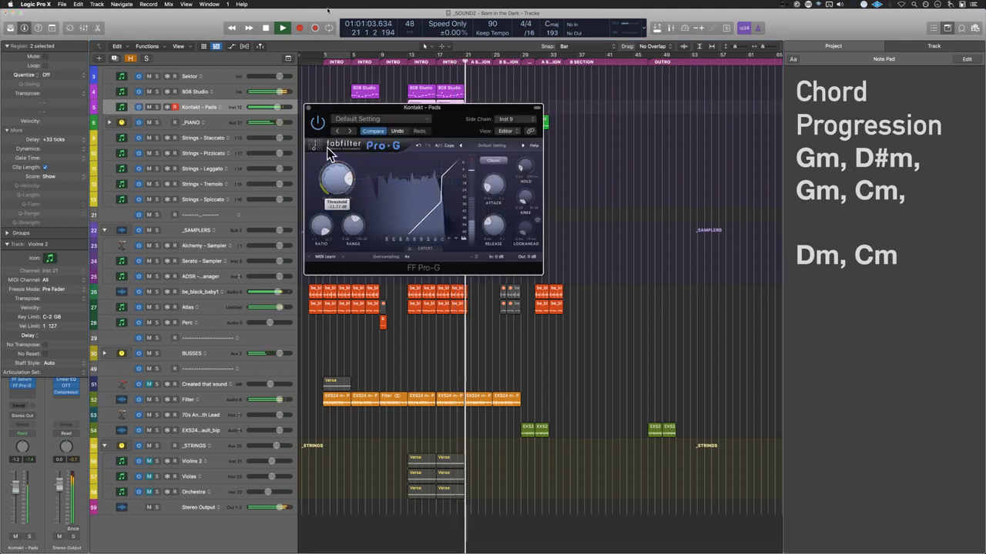
left_click(309, 107)
left_click(504, 231)
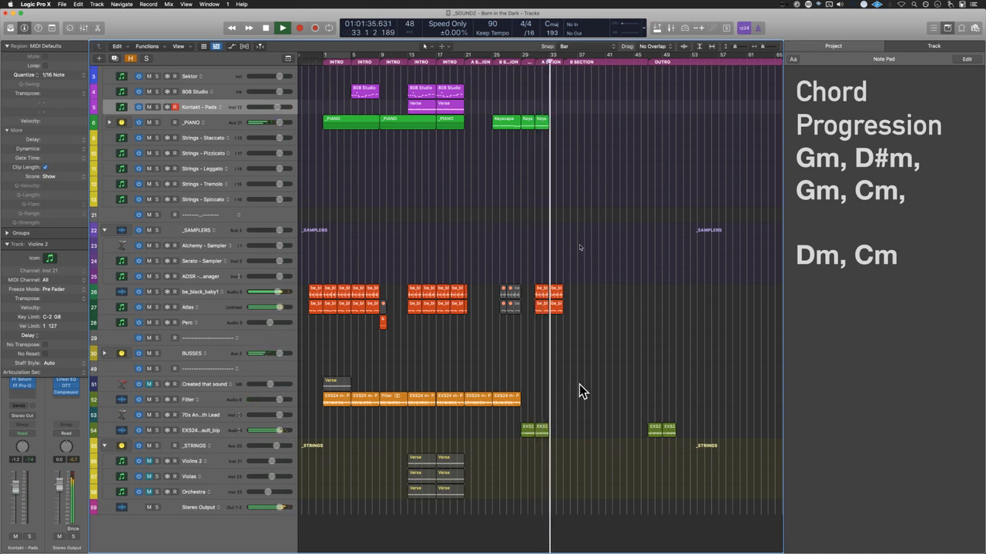
Step: Stop playback and return the playhead to the start of the project
key("space")
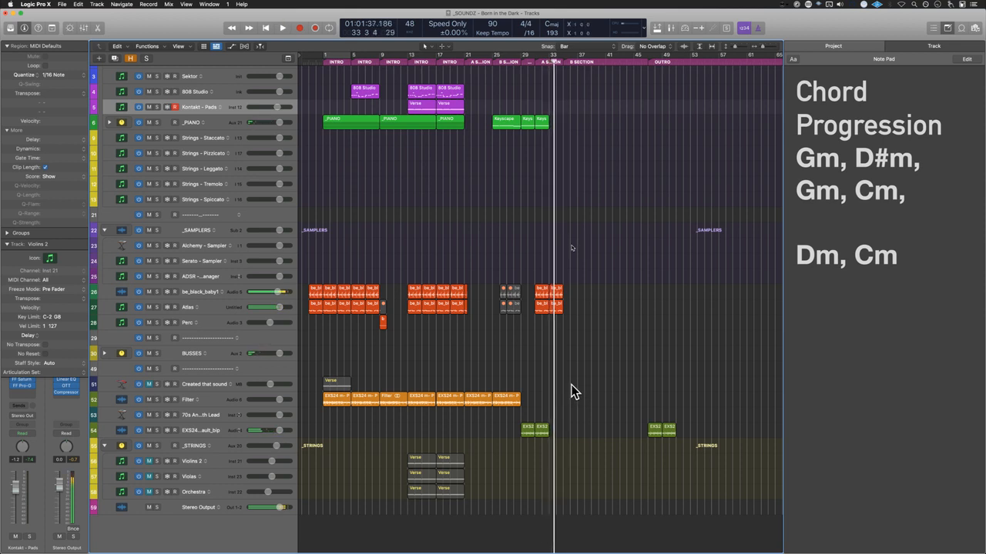
key("Return")
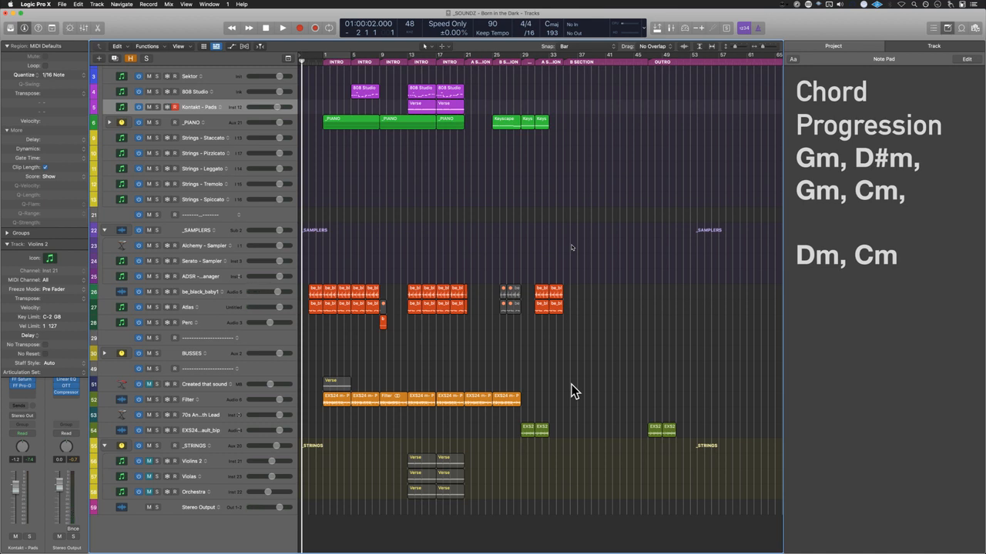
Step: Highlight the full chord progression in the project Note Pad to review it
left_click(841, 184)
double_click(842, 188)
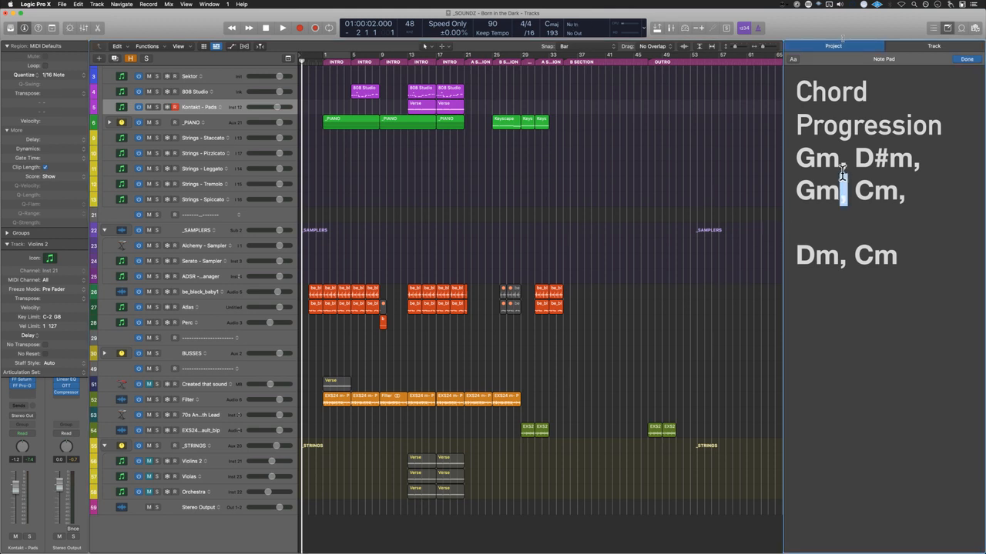
left_click_drag(798, 151, 928, 273)
left_click(930, 271)
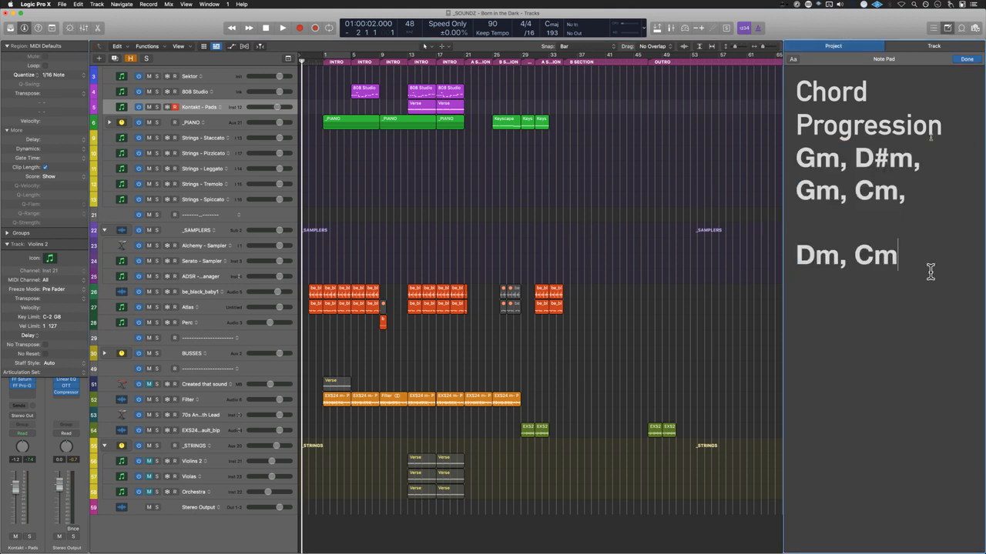
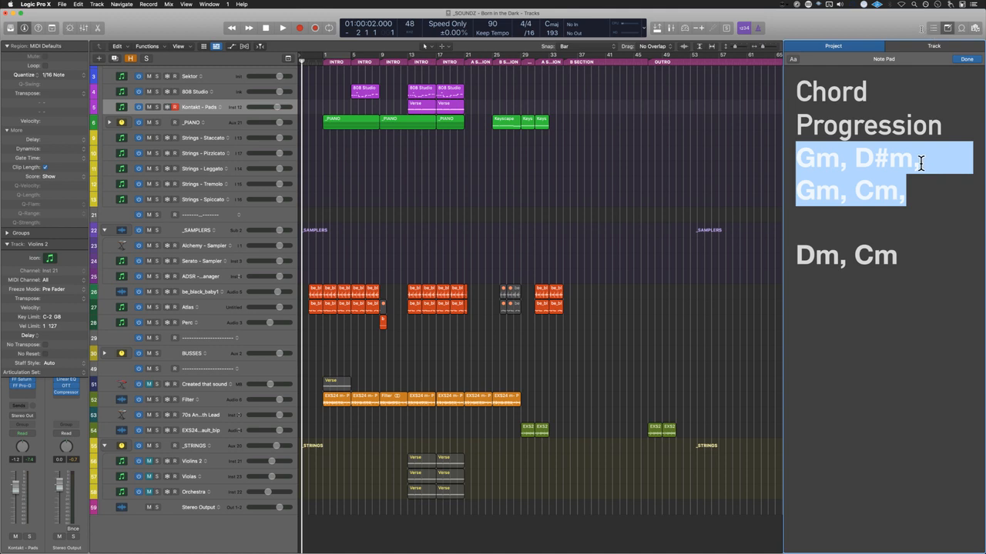
left_click_drag(911, 199, 765, 157)
left_click(801, 157)
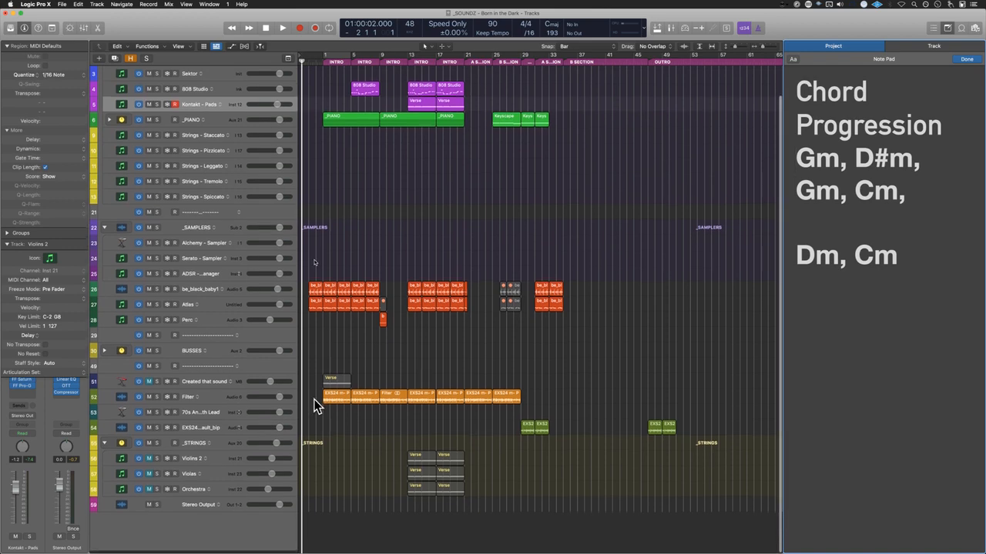
Step: Enlarge the Created that sound and Filter tracks, and collapse the Region and Track details in the inspector
key("super+Right")
key("super+Right")
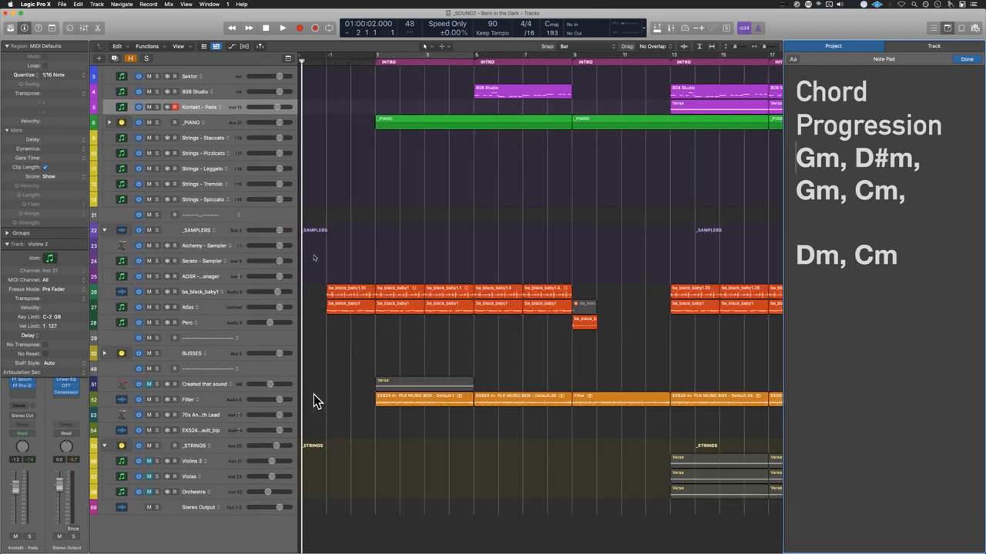
key("super+Down")
key("super+Down")
key("super+Down")
scroll(313, 394, "down", 12)
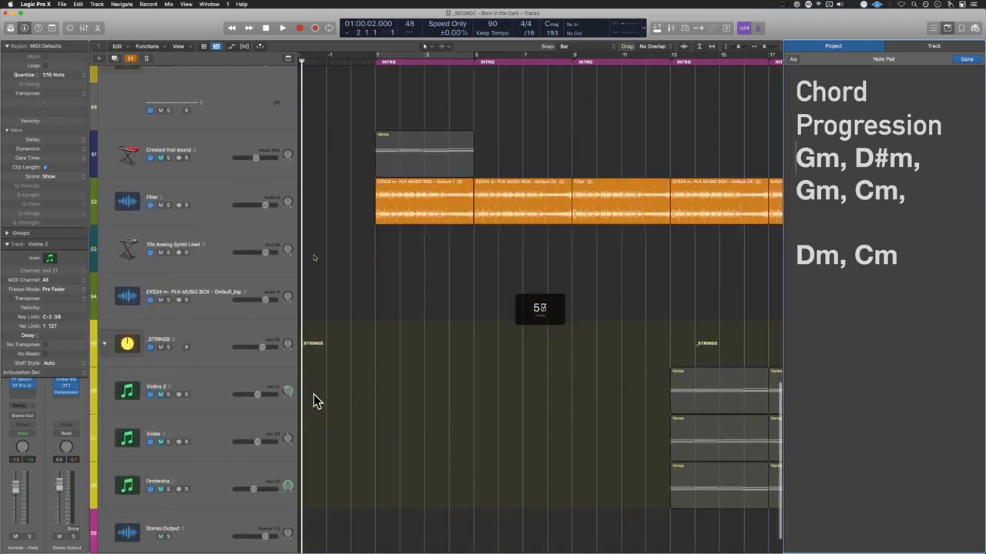
scroll(313, 394, "up", 2)
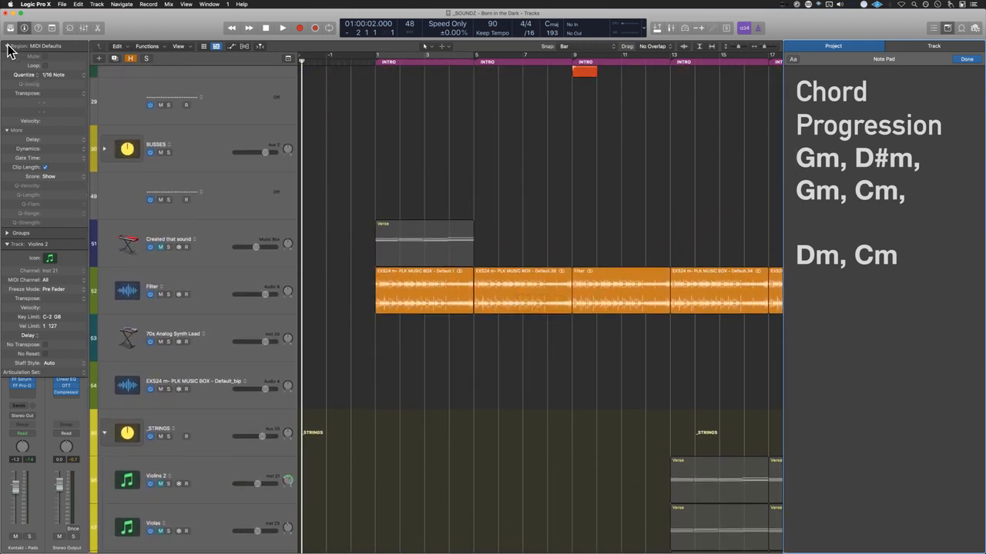
left_click(7, 46)
left_click(8, 69)
Step: Solo the Filter track and audition its music box audio from bar 1
left_click(432, 299)
left_click(556, 304)
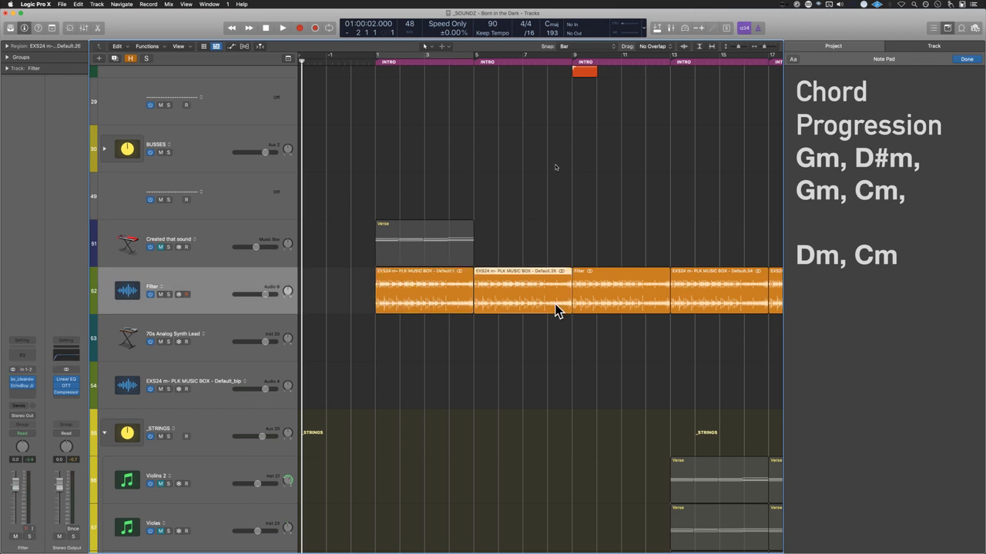
left_click(377, 335)
left_click(167, 295)
left_click(377, 336)
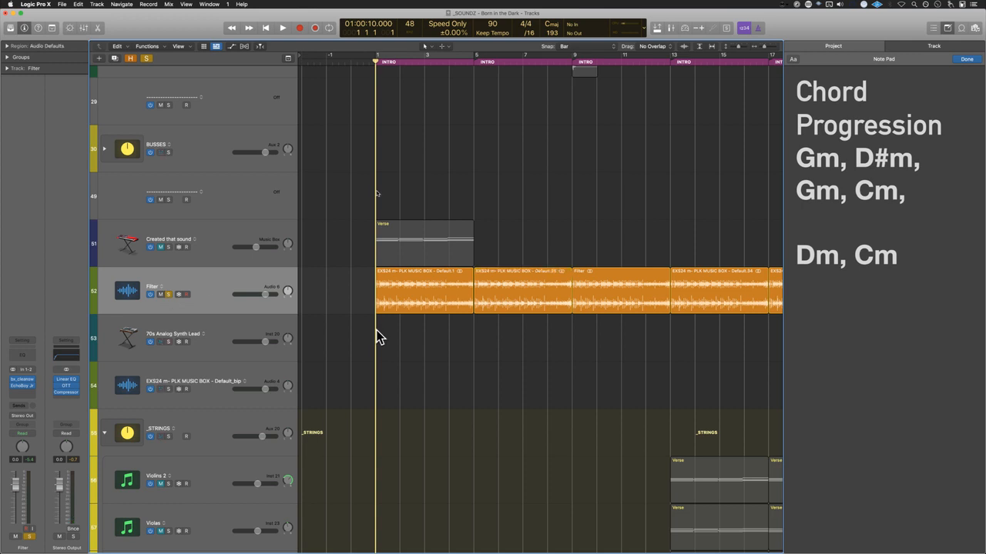
key("space")
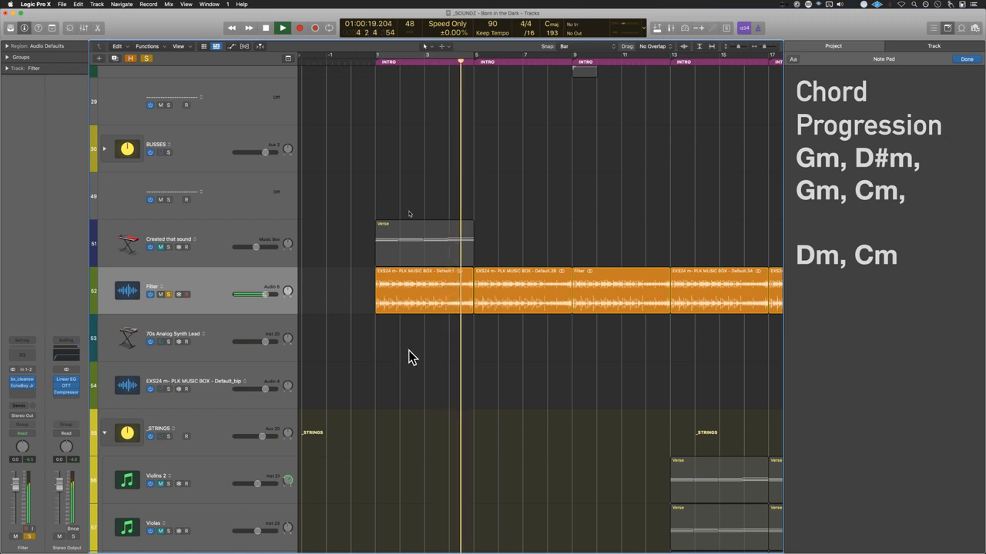
key("space")
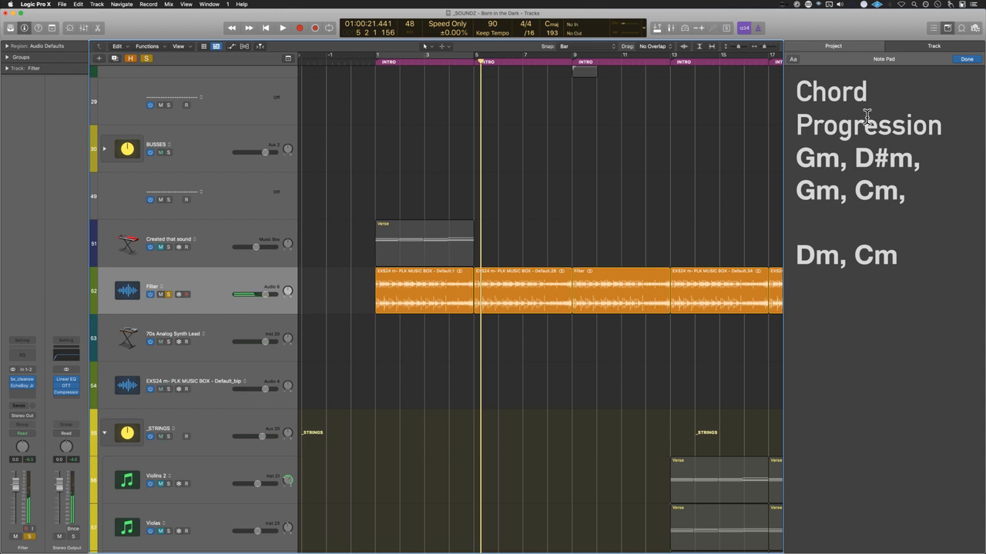
Step: Highlight the D#m chord and the Cm chord of the first progression in the Note Pad
left_click_drag(796, 158, 919, 167)
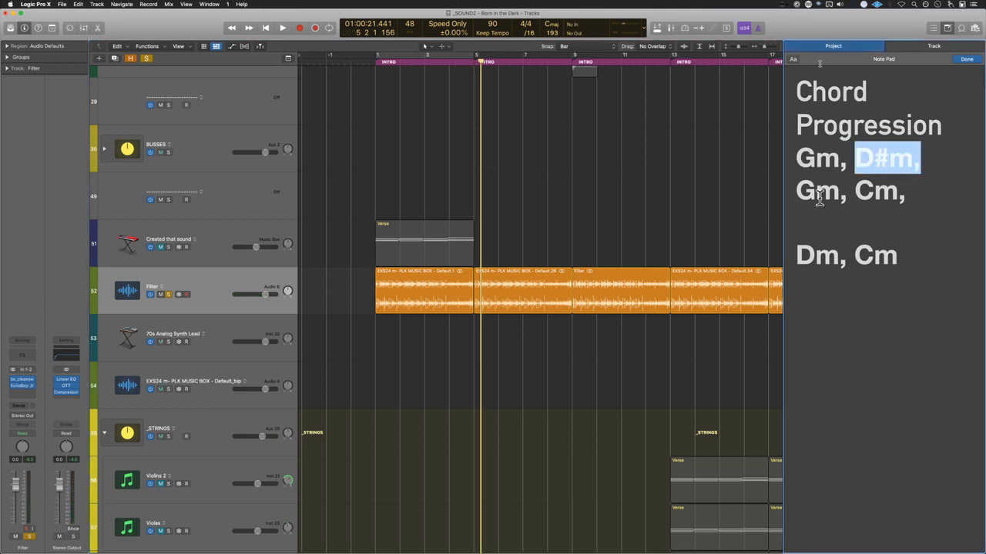
left_click_drag(796, 194, 921, 195)
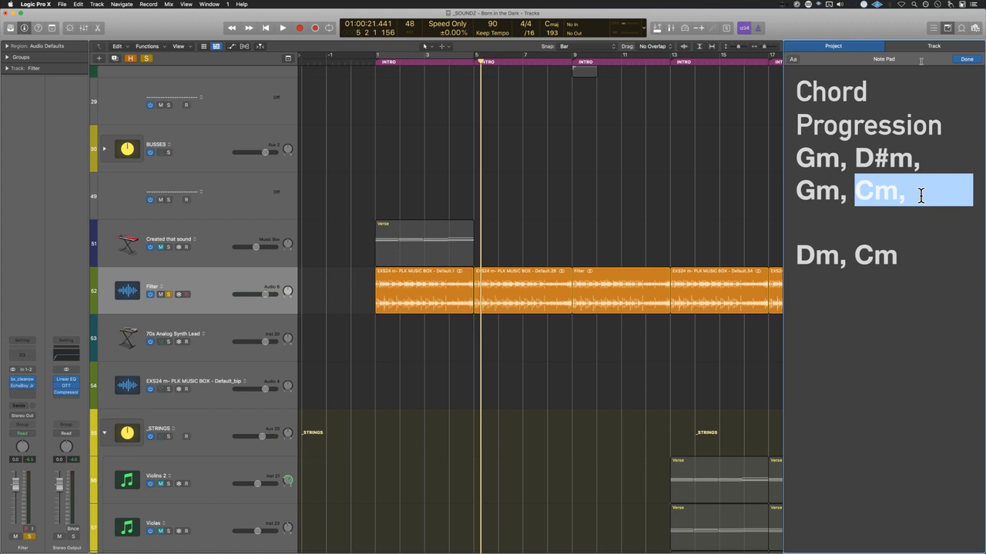
Step: Solo the Created that sound track instead of Filter with the playhead at bar 1, and show its Library sounds
left_click(168, 296)
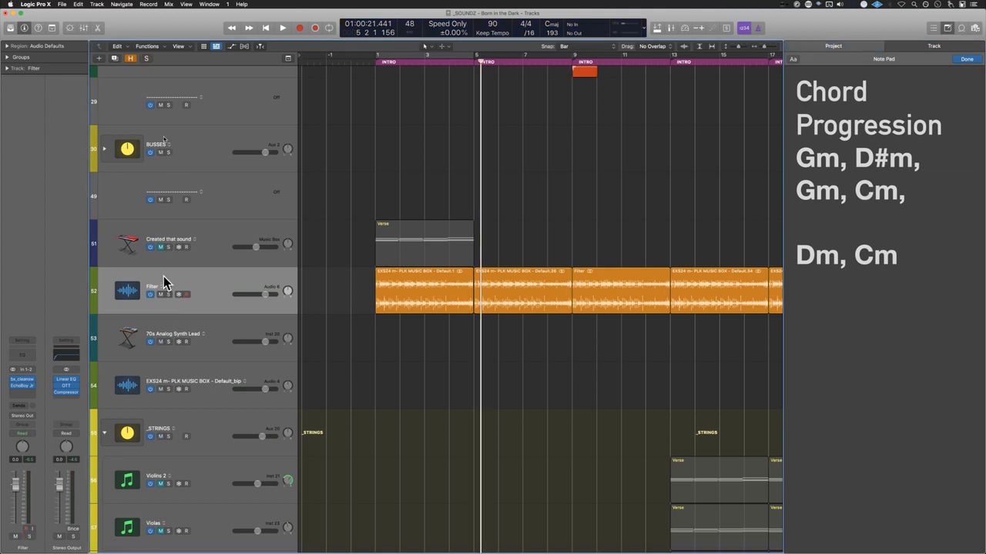
left_click(170, 247)
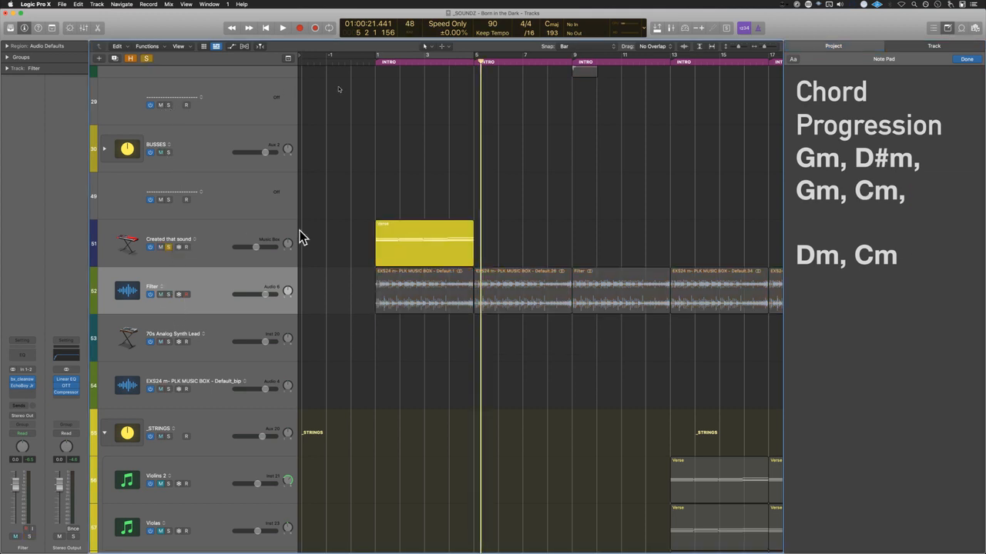
left_click(374, 214)
left_click(248, 243)
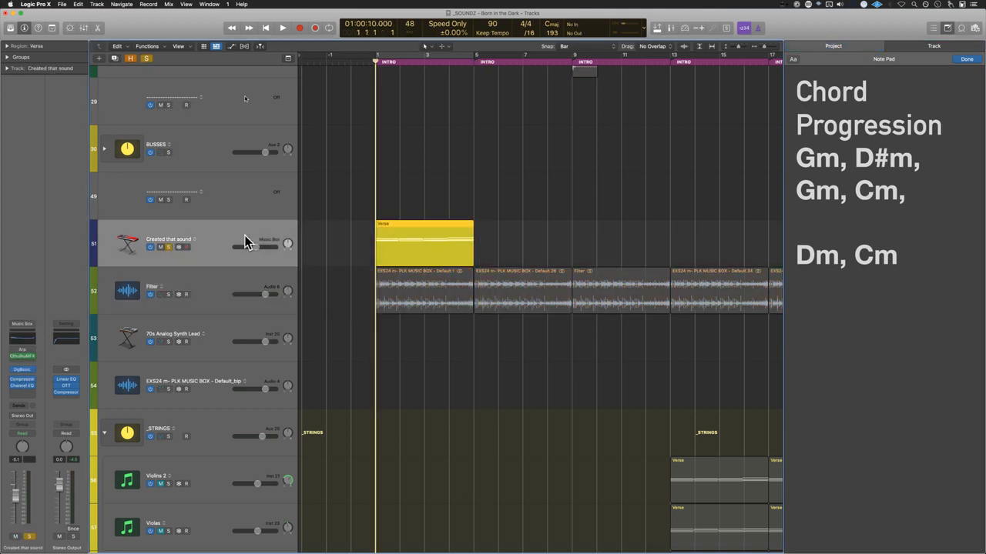
key("y")
Step: Search the Library for "music box", load Dreamy Music Box Bells on the Created that sound track and audition it
left_click(26, 130)
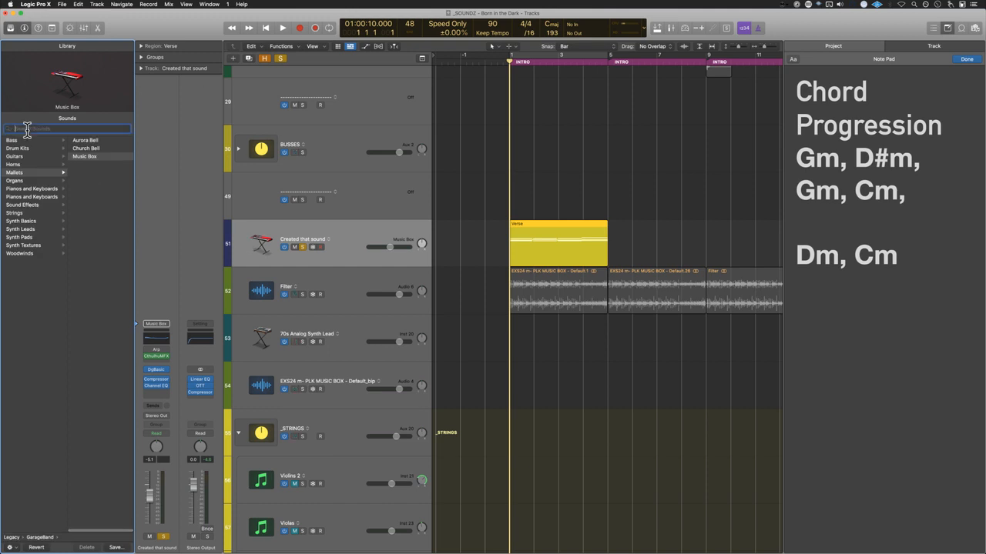
type("music box")
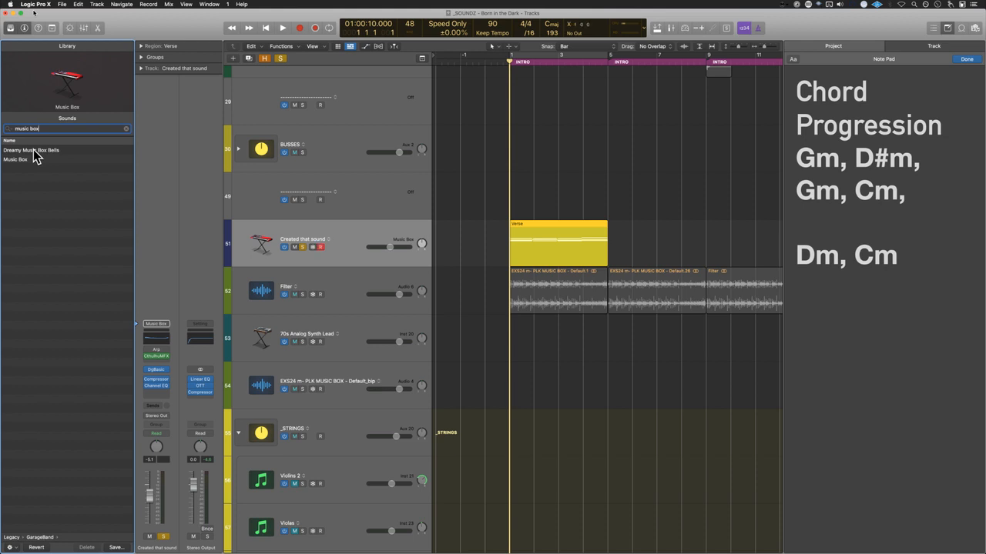
left_click(33, 151)
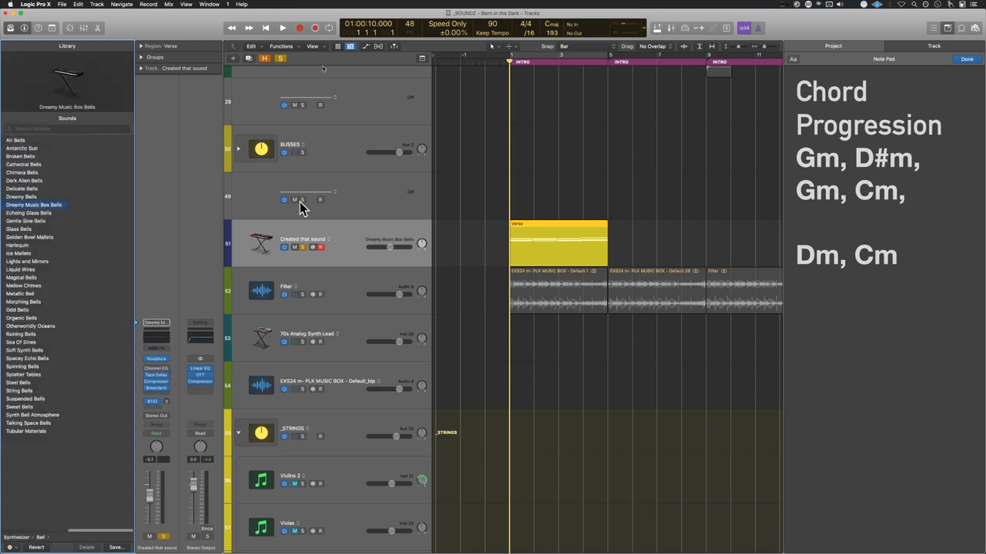
key("space")
key("space")
Step: Search the Library for "music", load the Music Box patch, audition it briefly and return the playhead to bar 1
left_click(50, 128)
type("music")
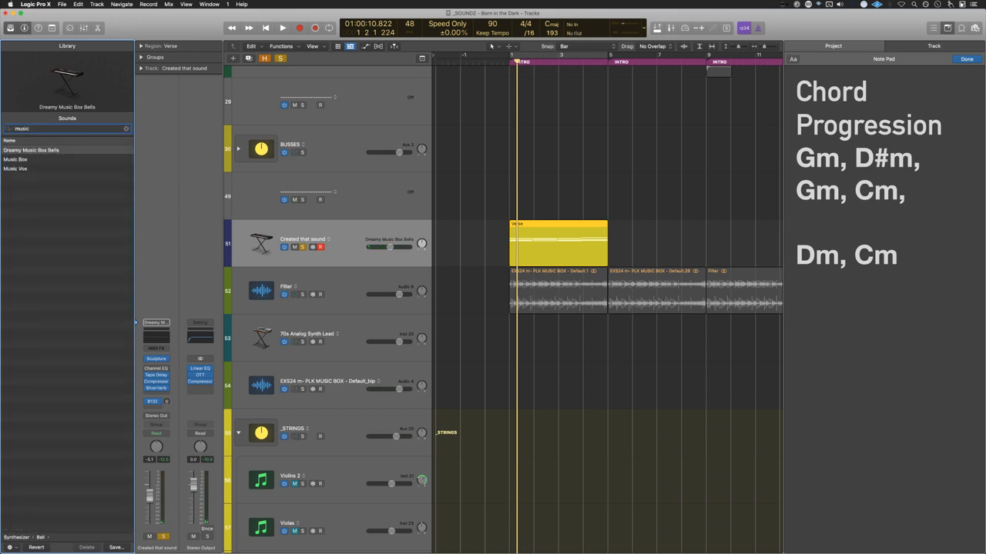
left_click(47, 159)
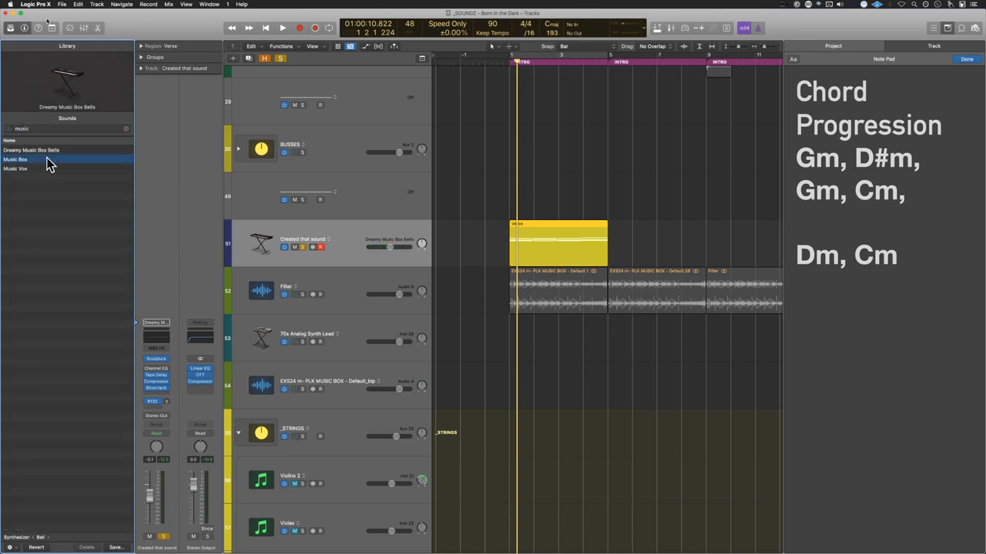
key("space")
key("space")
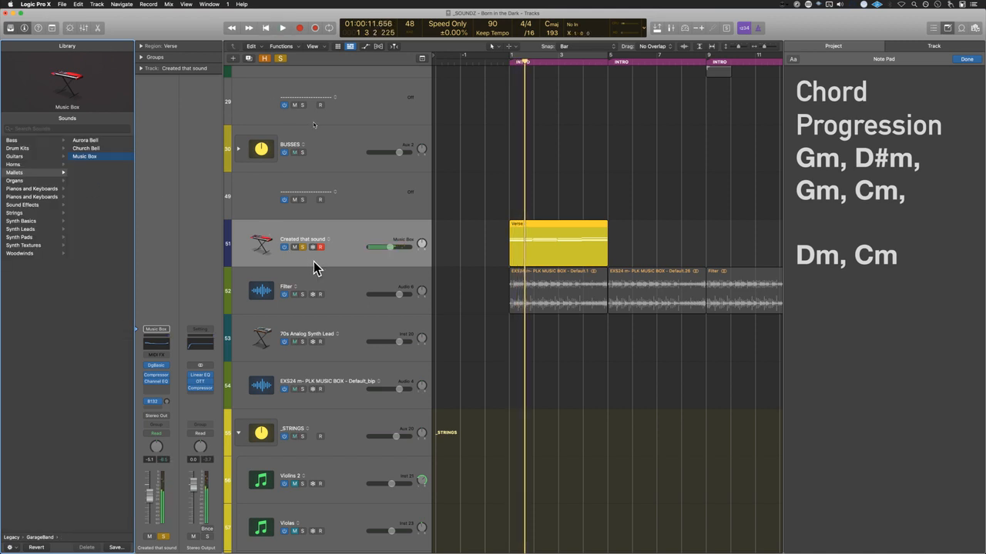
key("Return")
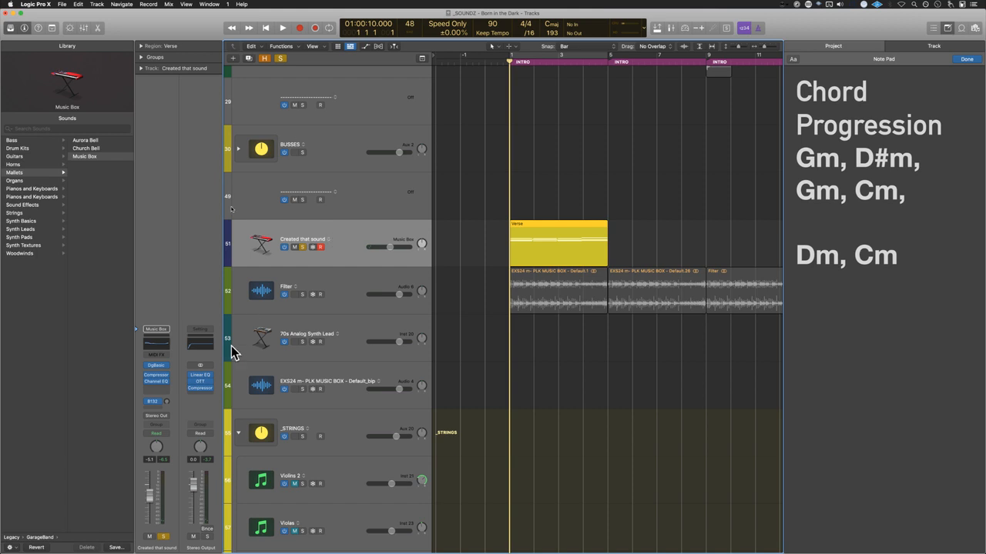
Step: Insert the Arpeggiator MIDI effect on the Created that sound track and move its window clear of the track headers
left_click(152, 354)
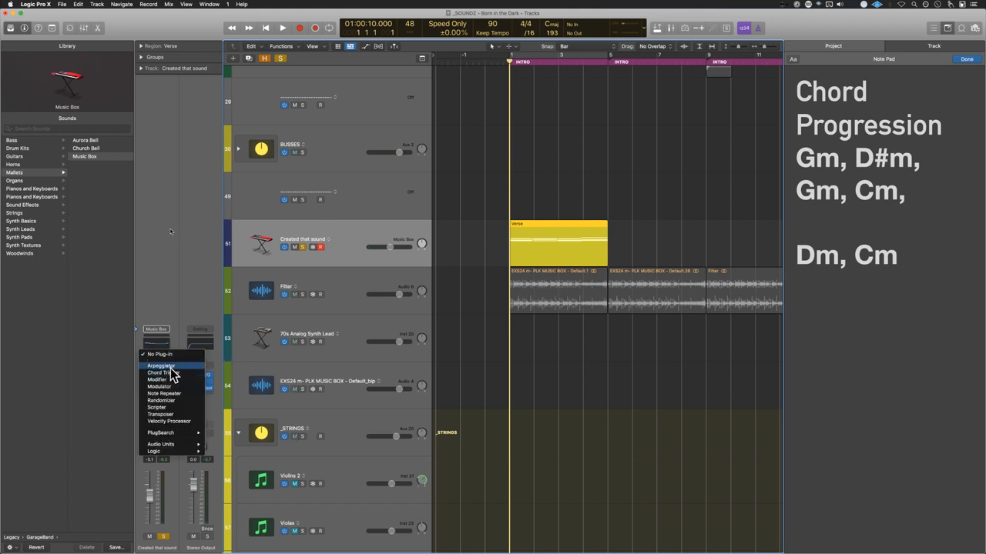
left_click(171, 369)
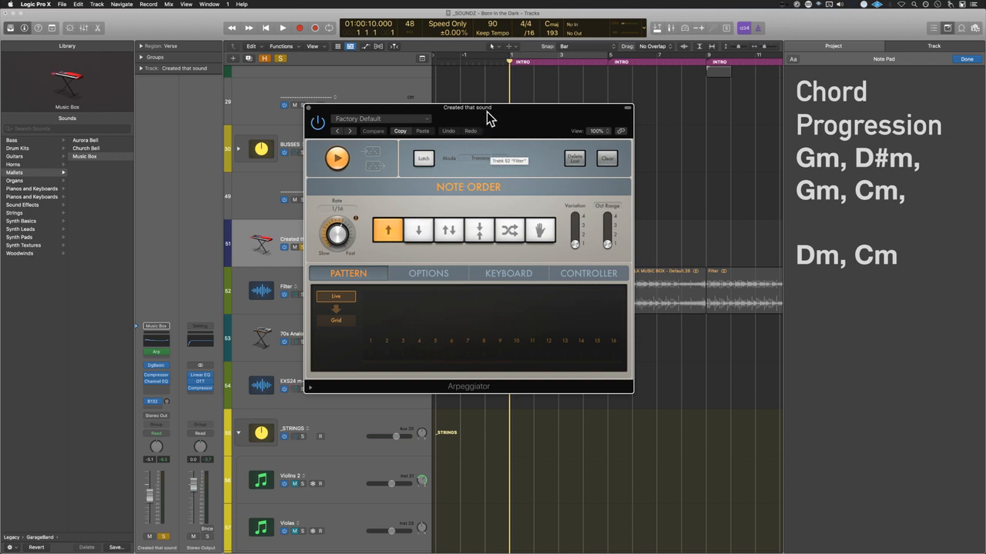
left_click_drag(489, 113, 601, 85)
left_click_drag(426, 80, 554, 65)
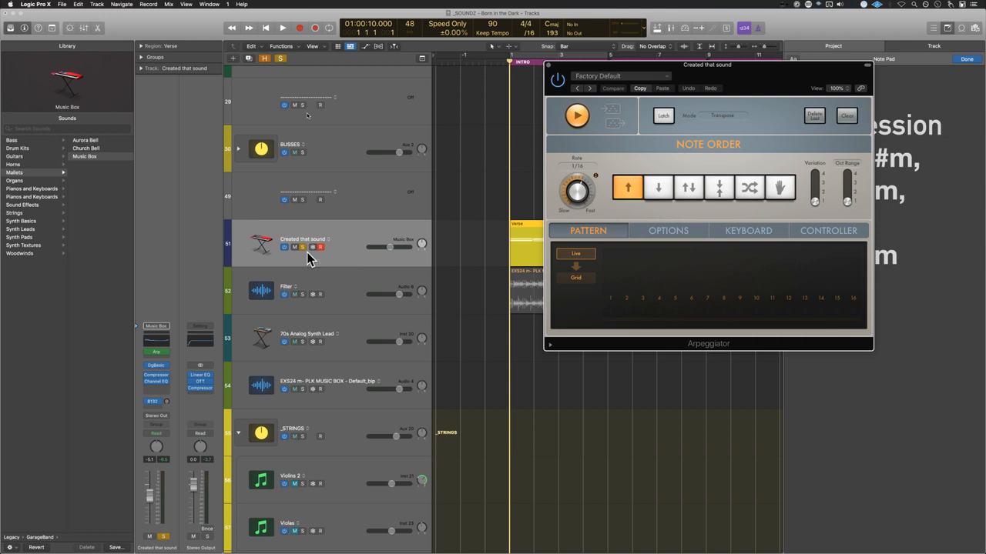
Step: Audition the Created that sound track with the Arpeggiator from bar 1 and close the effect's window
key("space")
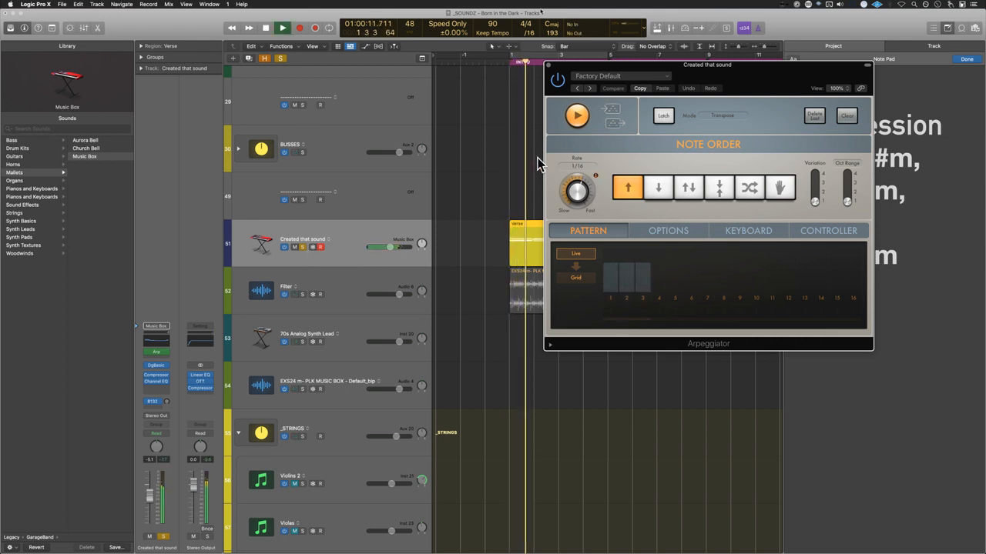
key("space")
left_click(548, 65)
left_click_drag(463, 235, 565, 248)
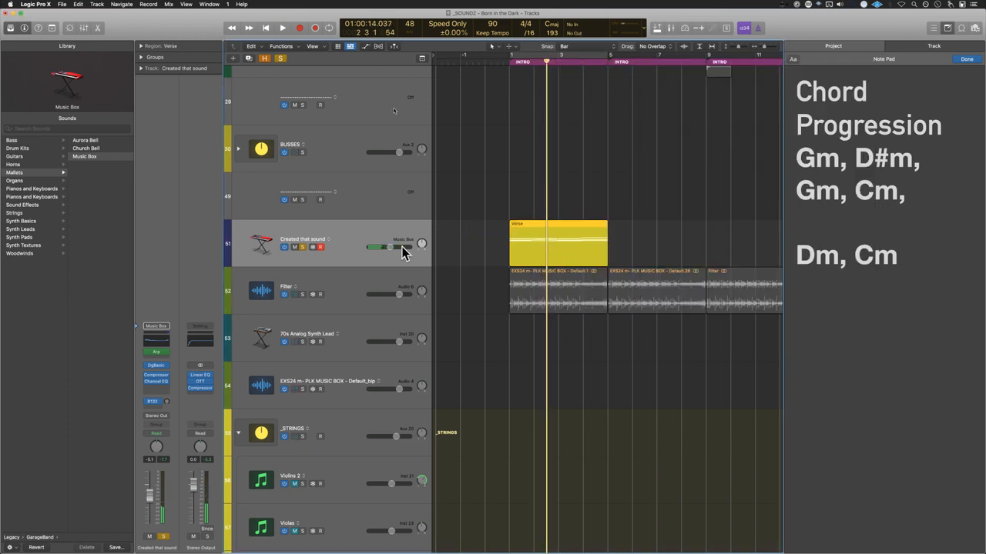
Step: Bypass the Arpeggiator and insert the Xfer Records CthulhuMFX MIDI effect on the Created that sound track, with its window moved aside
left_click(150, 354)
mouse_move(183, 452)
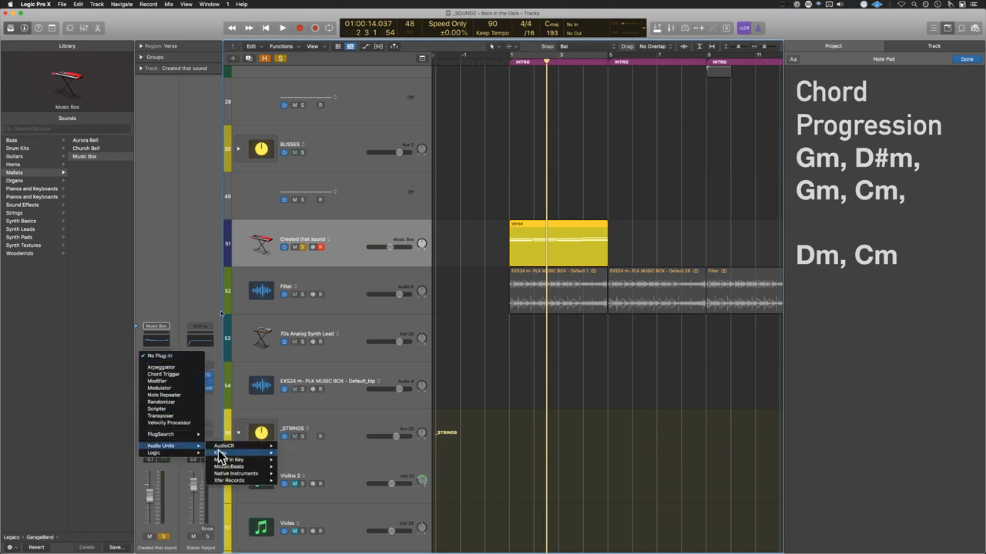
mouse_move(247, 483)
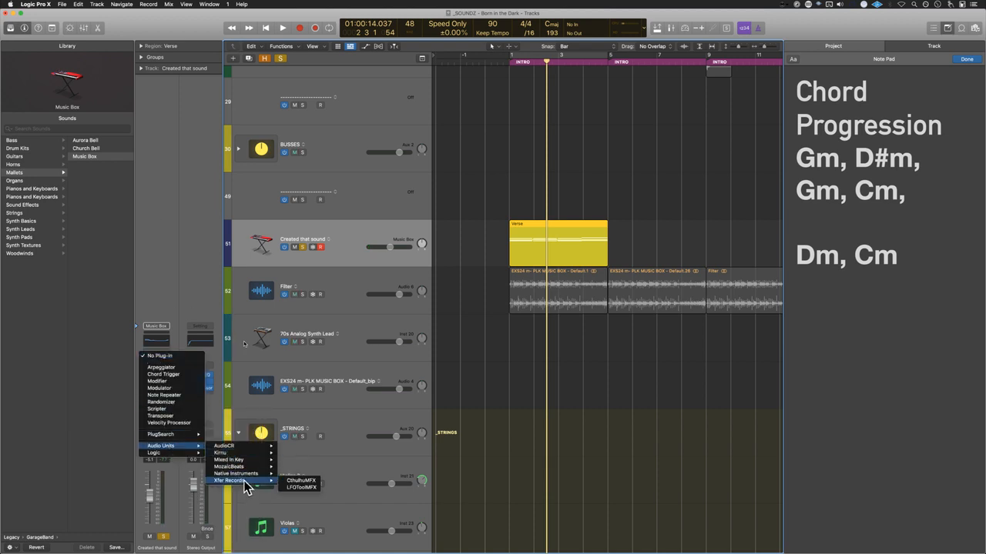
left_click(299, 482)
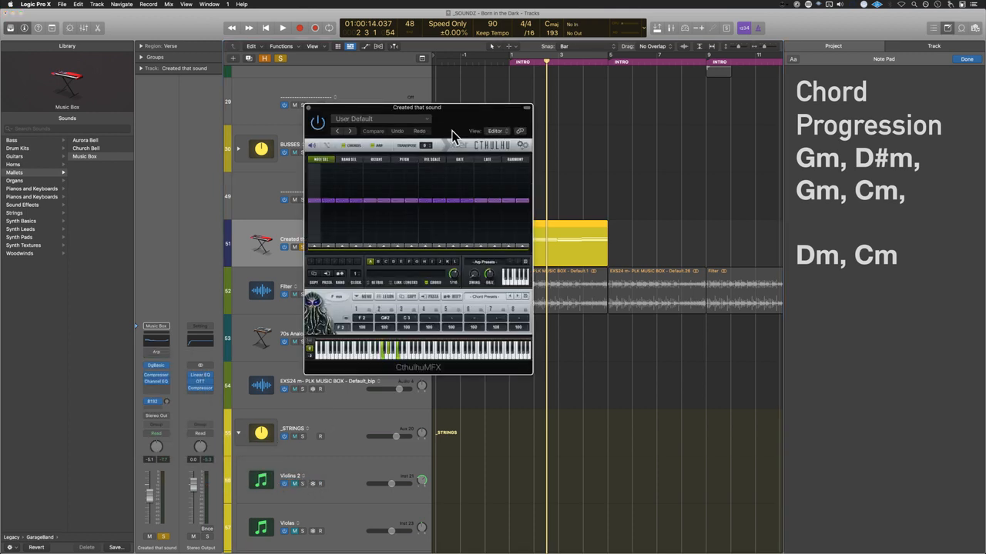
left_click_drag(455, 127, 274, 77)
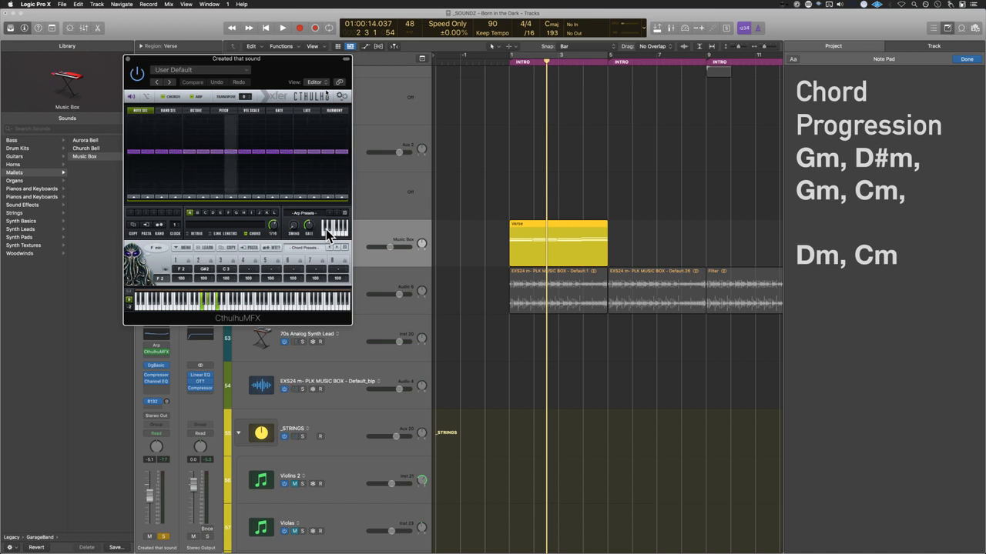
Step: Load the MiscClassical chord preset Gospel-BlessTheLord in CthulhuMFX and replace it with BachChorale_045
left_click(320, 248)
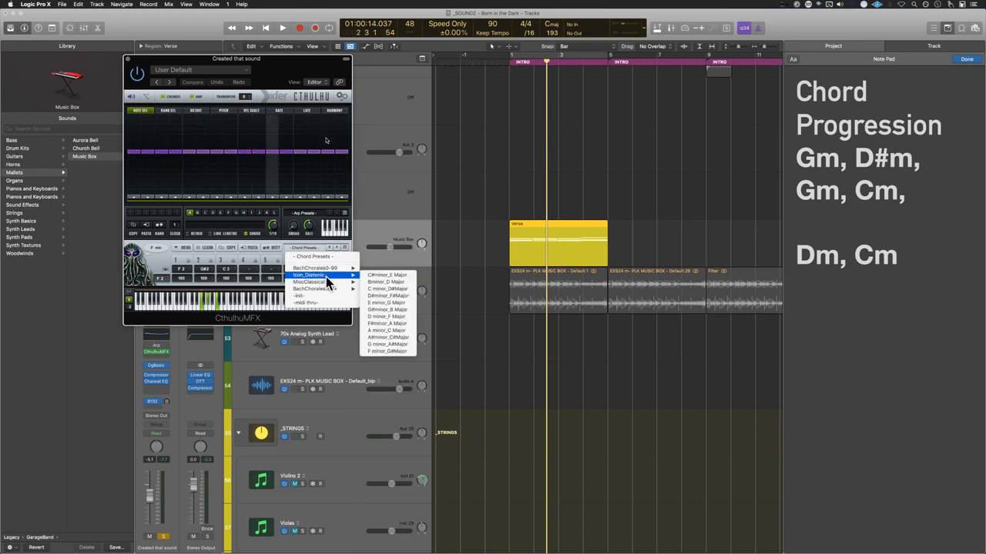
mouse_move(327, 281)
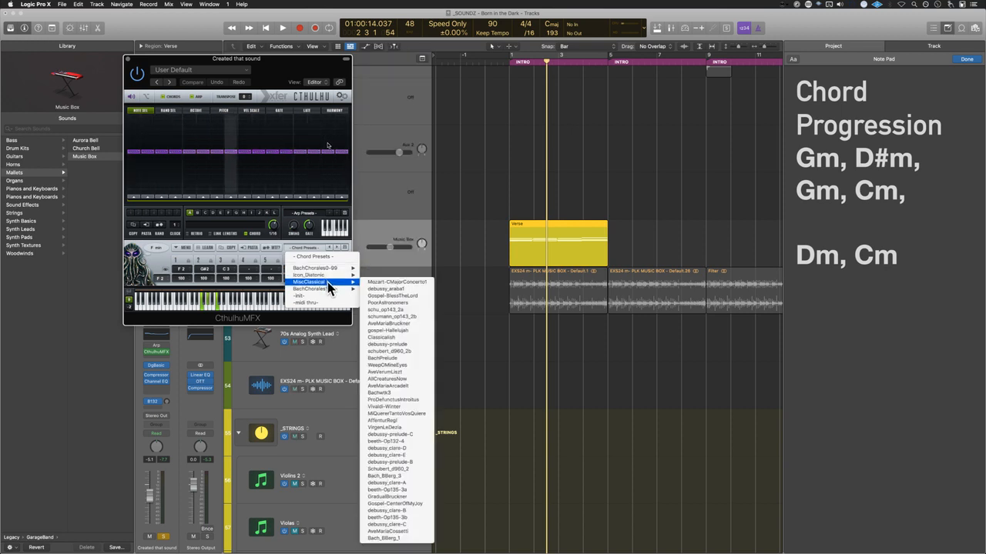
left_click(376, 296)
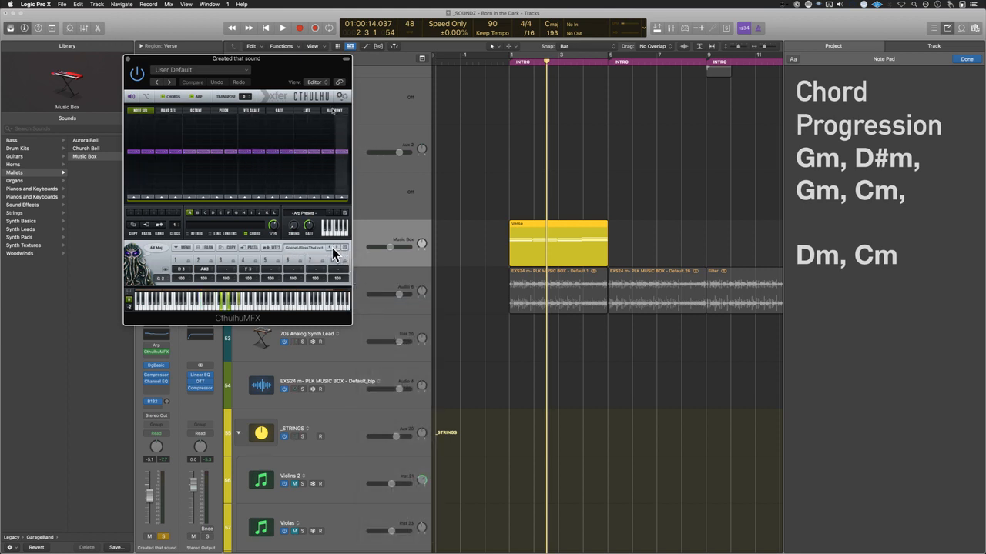
left_click(319, 250)
mouse_move(335, 267)
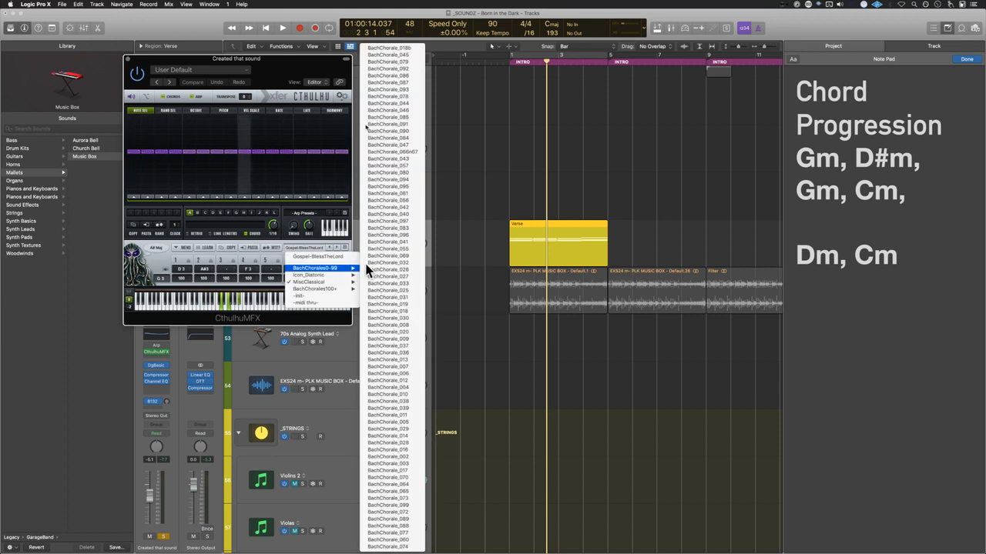
left_click(386, 56)
Step: Audition the BachChorale_045 chord preset from bar 1 with the CthulhuMFX window moved clear of the mixer strips
key("space")
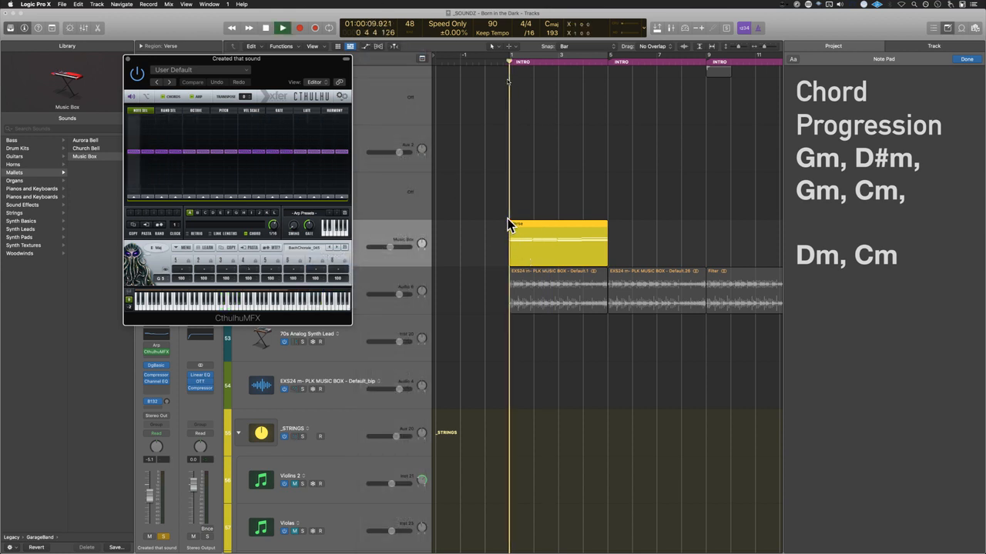
left_click_drag(271, 73, 393, 72)
left_click(514, 224)
key("Return")
Step: Load the -INIT ARP- preset and the Arp_Test1 preset in CthulhuMFX, auditioning the arpeggio from bar 1
left_click(441, 212)
left_click(442, 232)
left_click(435, 212)
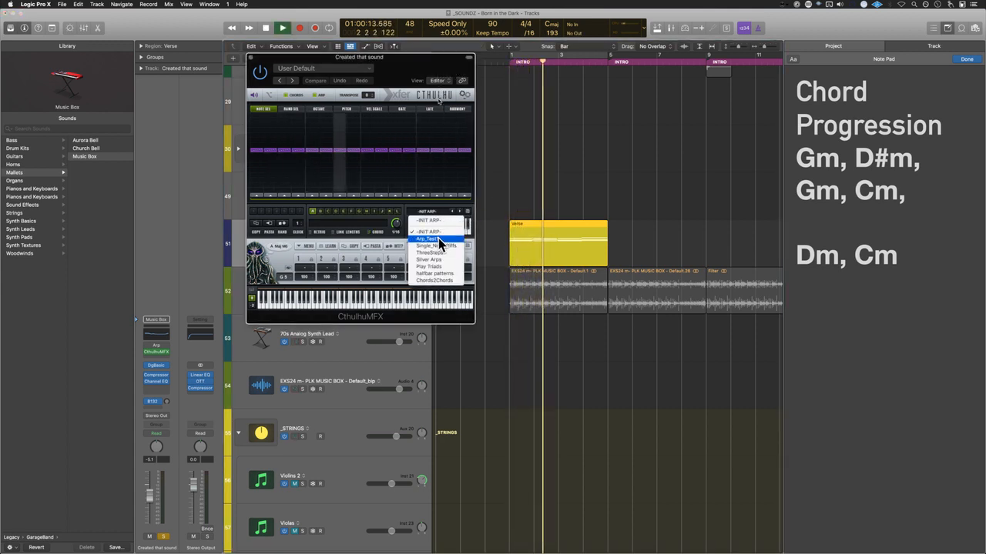
left_click(439, 232)
left_click(501, 211)
left_click(502, 210)
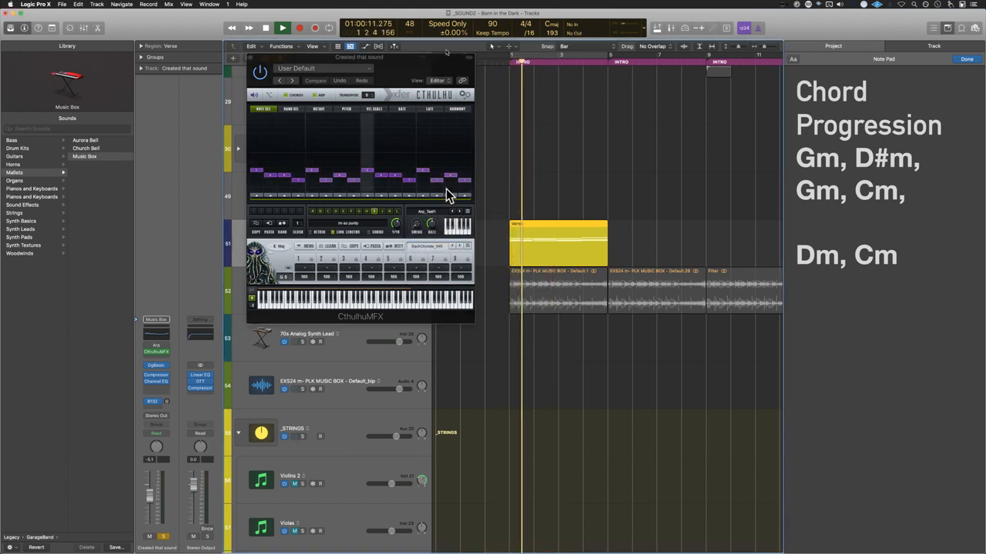
key("space")
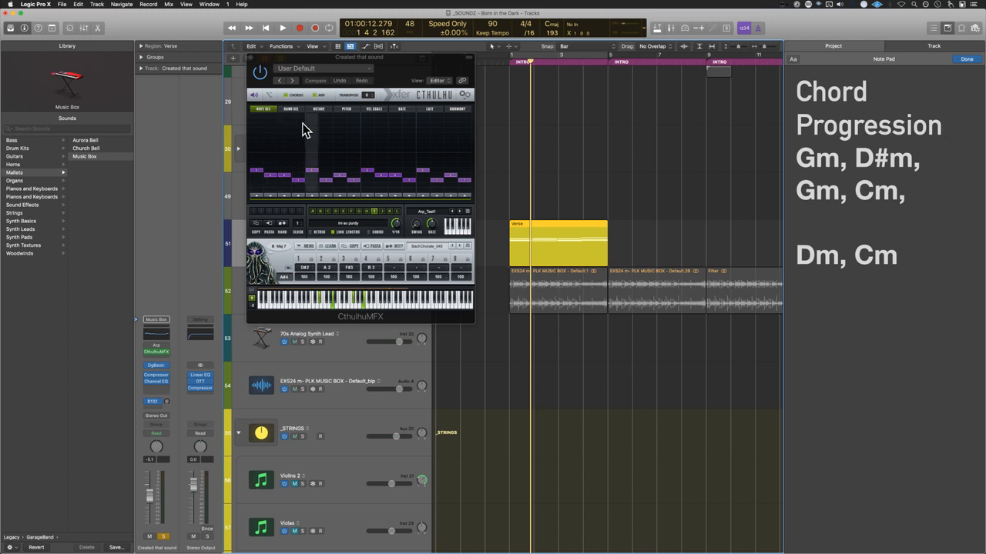
Step: Close the CthulhuMFX window, unsolo the Created that sound track and delete it together with its Verse region
left_click(250, 57)
key("space")
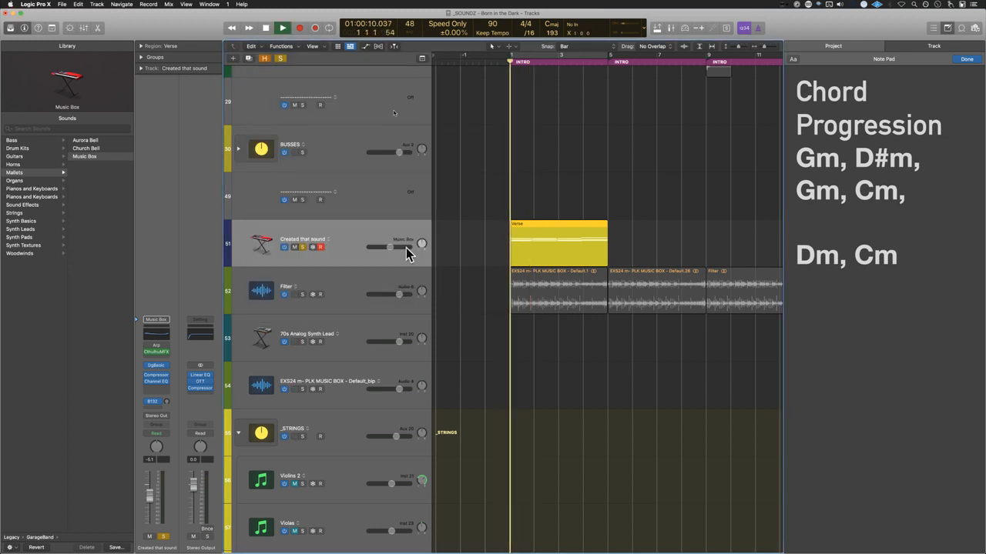
key("space")
left_click(302, 246)
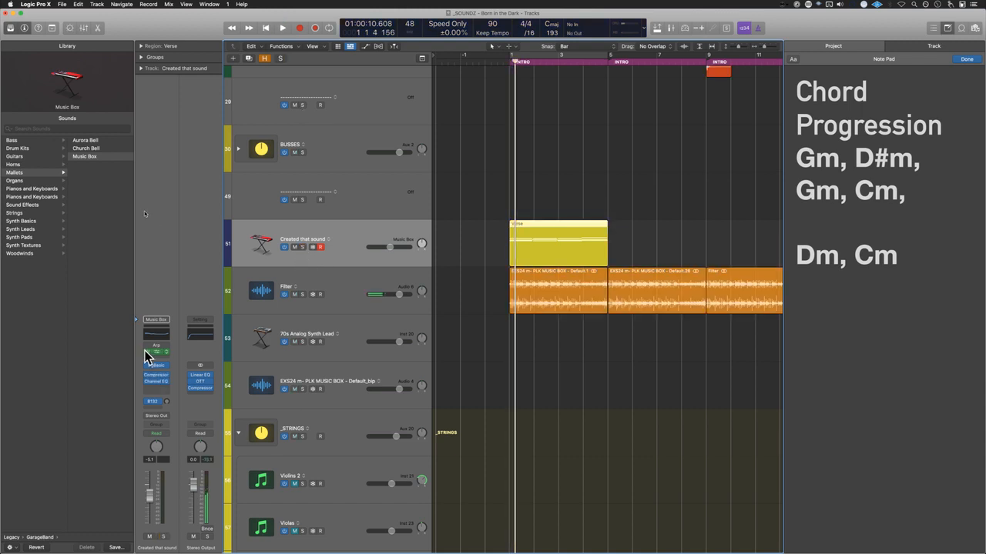
key("Delete")
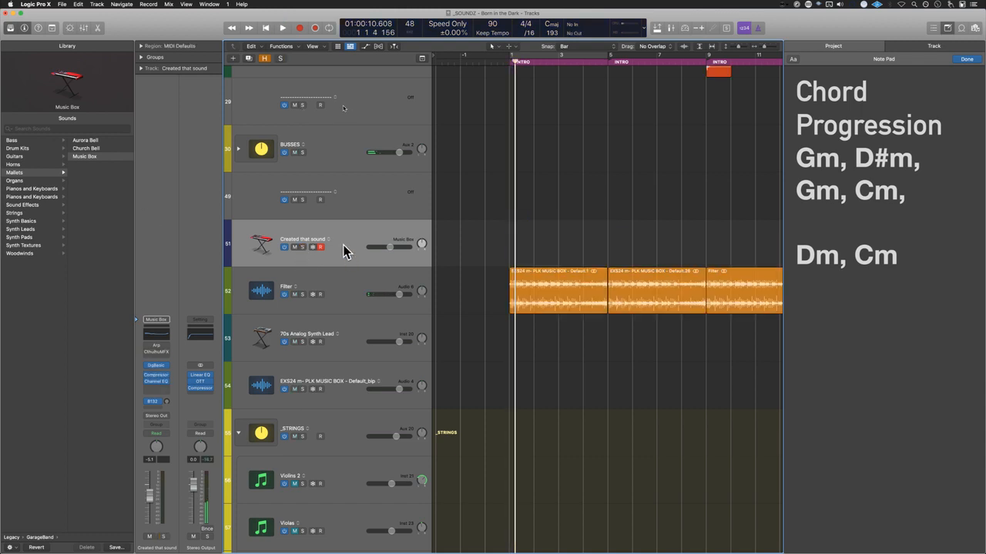
key("Delete")
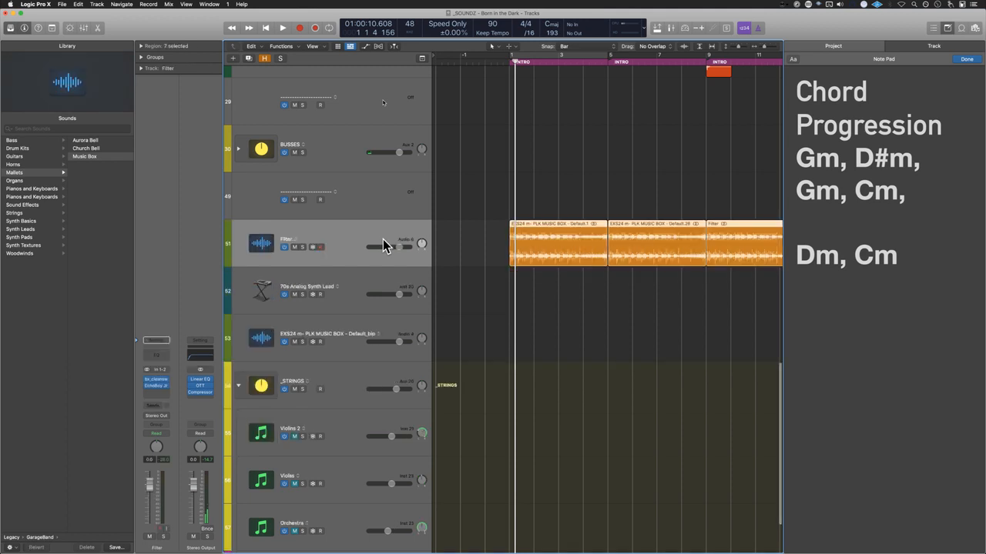
Step: Solo the be_black_baby1 track, audition it from bar 1 and take it out of solo
key("super+Up")
key("super+Up")
key("super+Up")
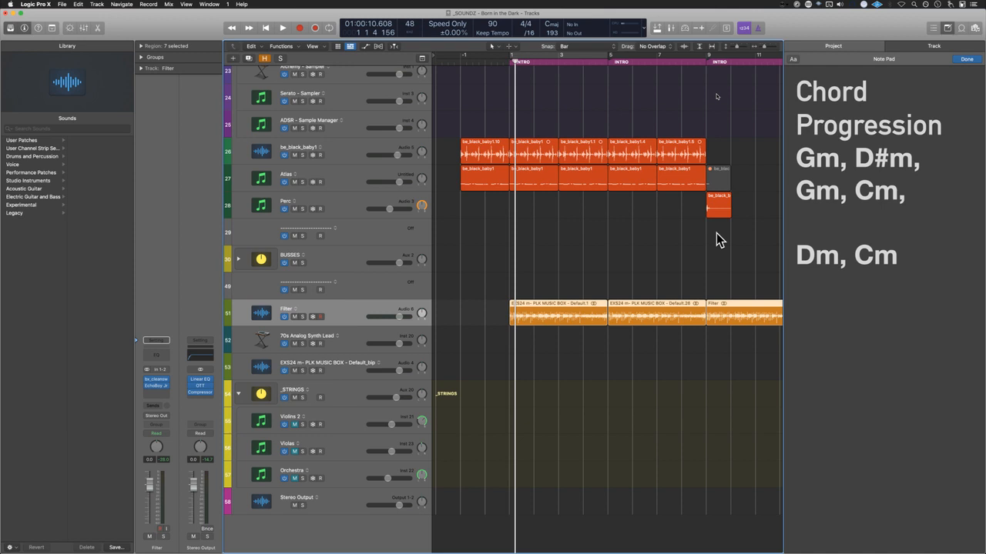
key("comma")
scroll(571, 241, "right", 2)
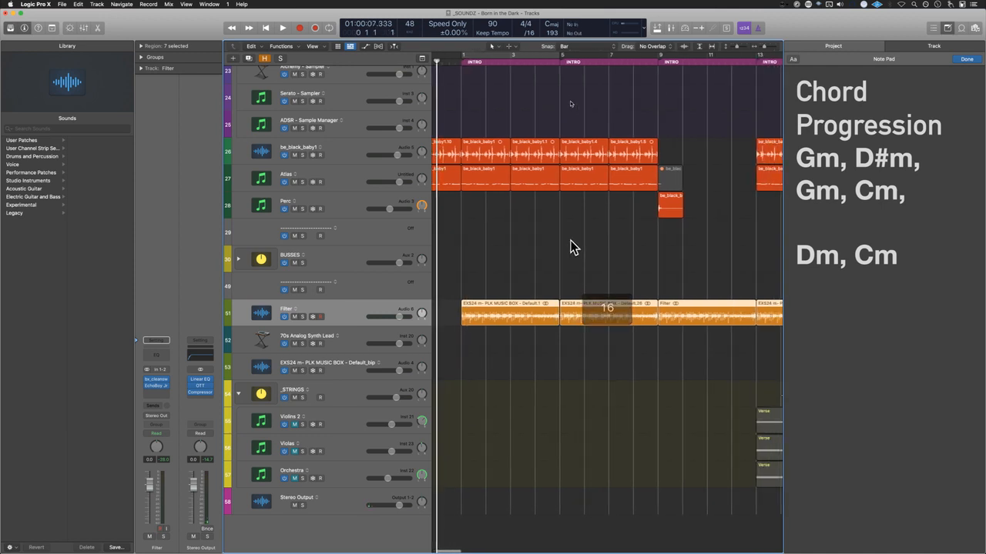
left_click(495, 164)
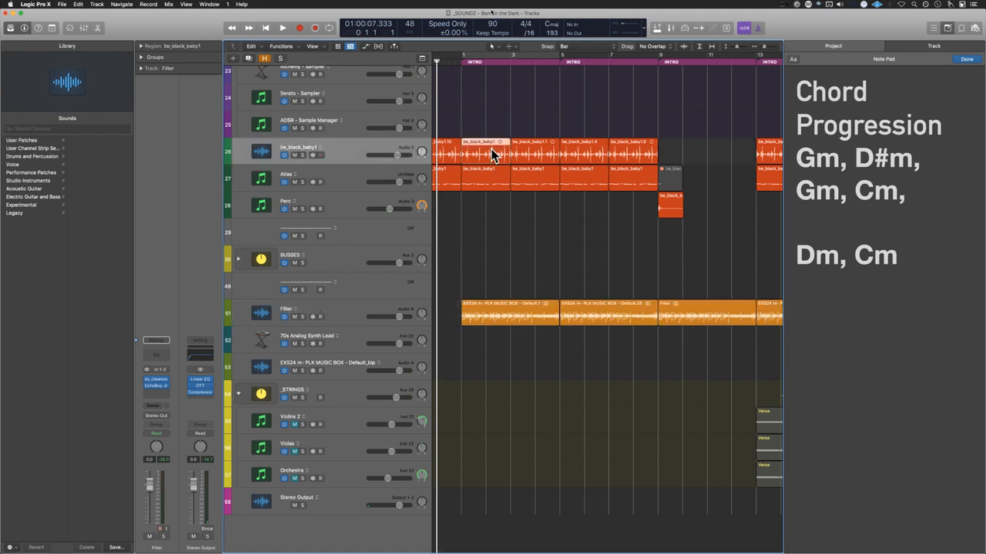
left_click(304, 154)
left_click(466, 65)
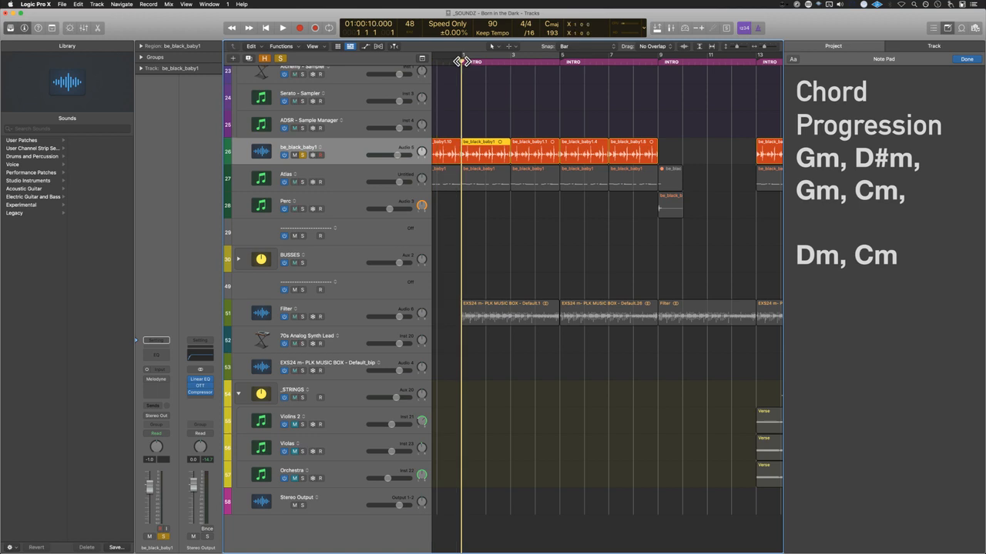
left_click(485, 229)
key("space")
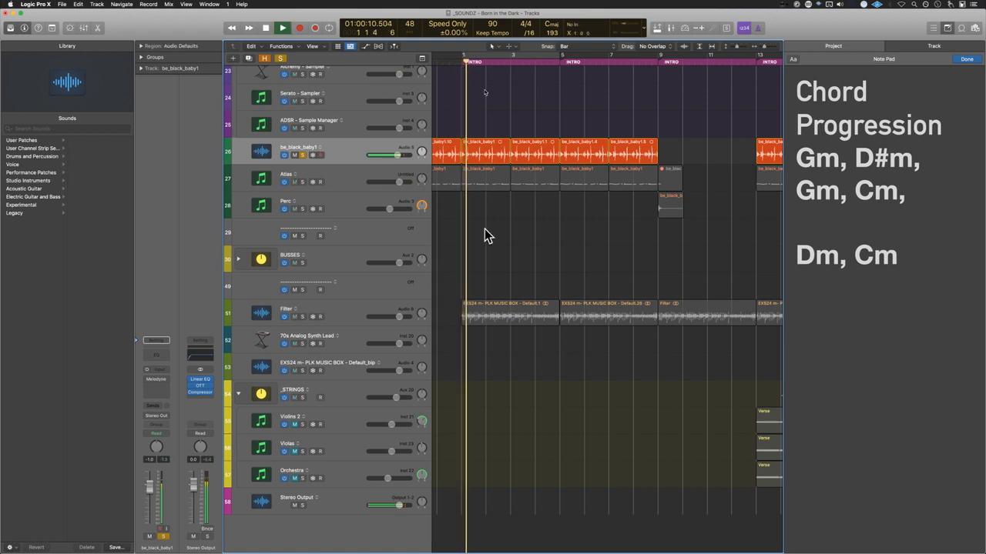
left_click(364, 147)
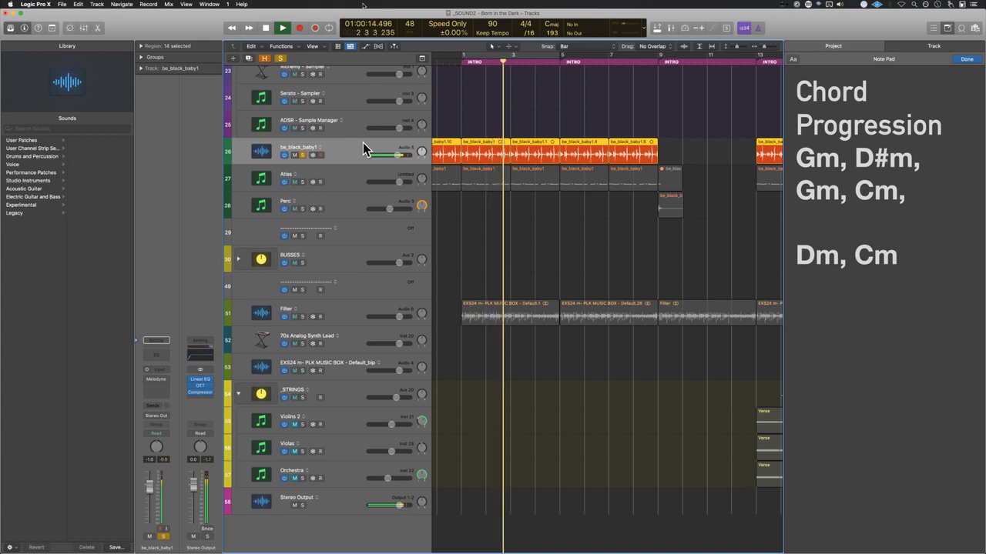
key("space")
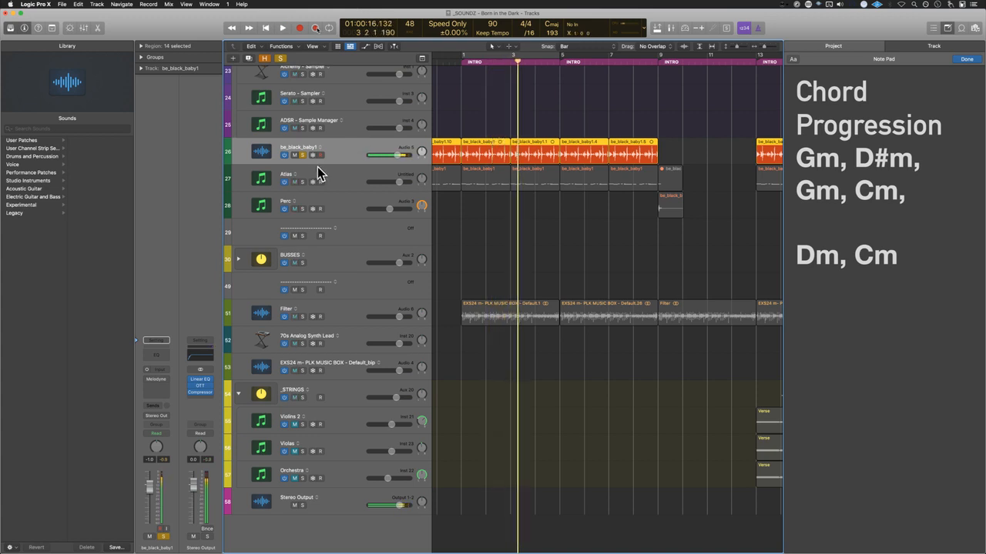
left_click(302, 155)
left_click(485, 262)
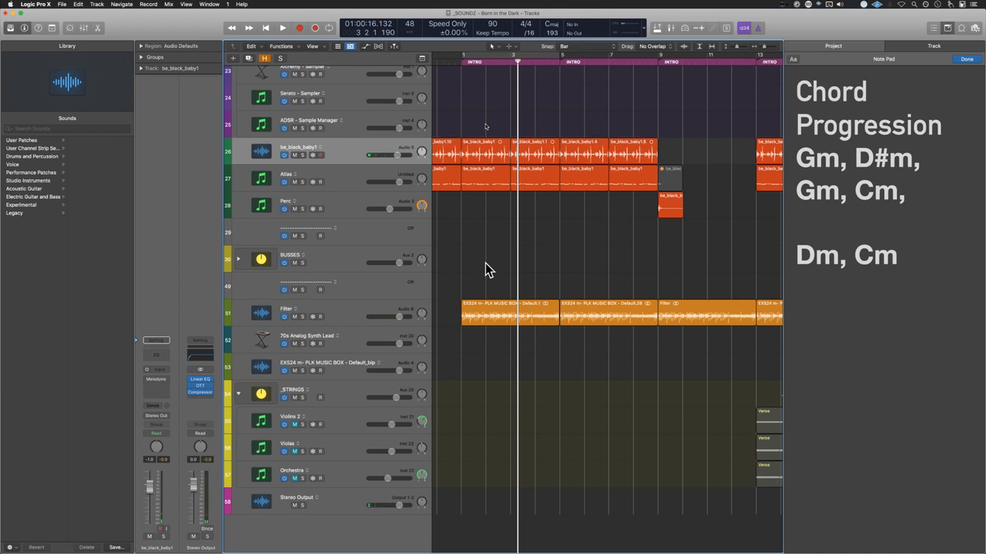
Step: Solo the Atlas track and audition it from bar 1
scroll(485, 263, "left", 3)
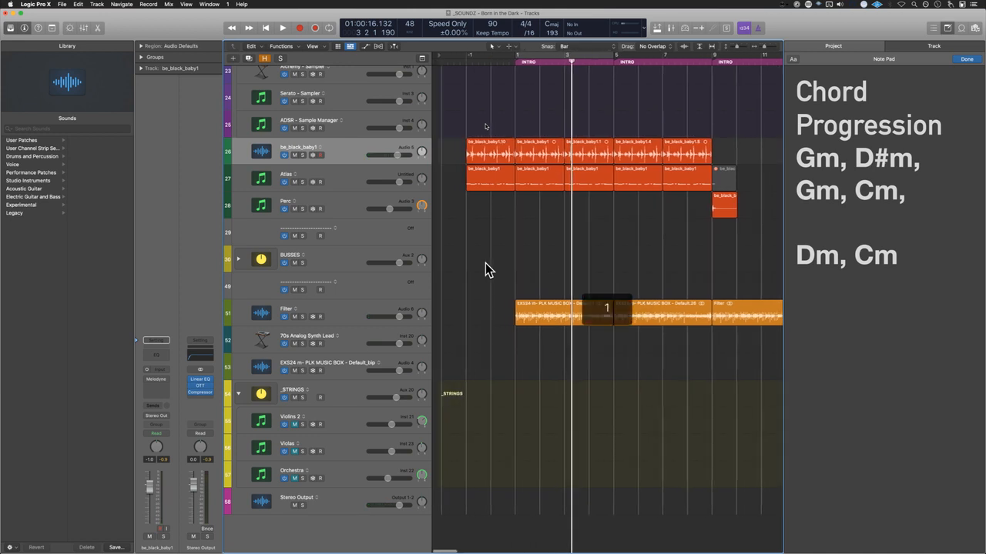
left_click(303, 181)
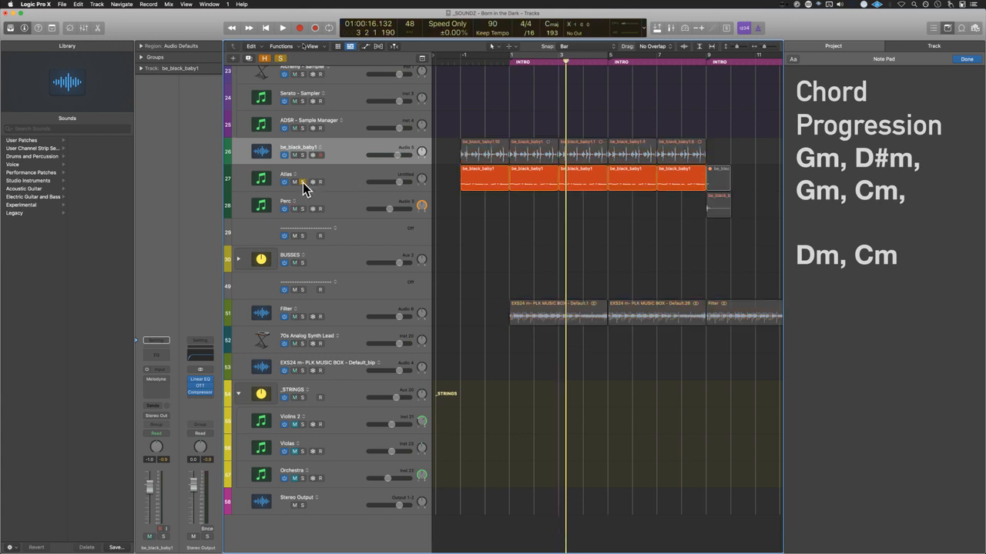
left_click(510, 60)
key("space")
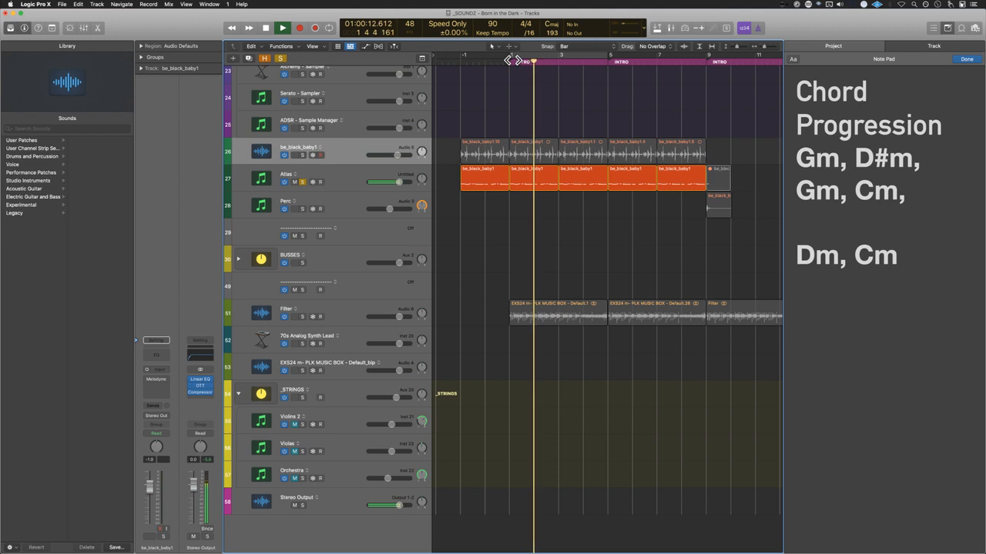
key("space")
Step: Solo be_black_baby1 alongside Atlas, play them from bar 1 and add the Filter track to the solo
left_click_drag(508, 215, 662, 170)
left_click(303, 155)
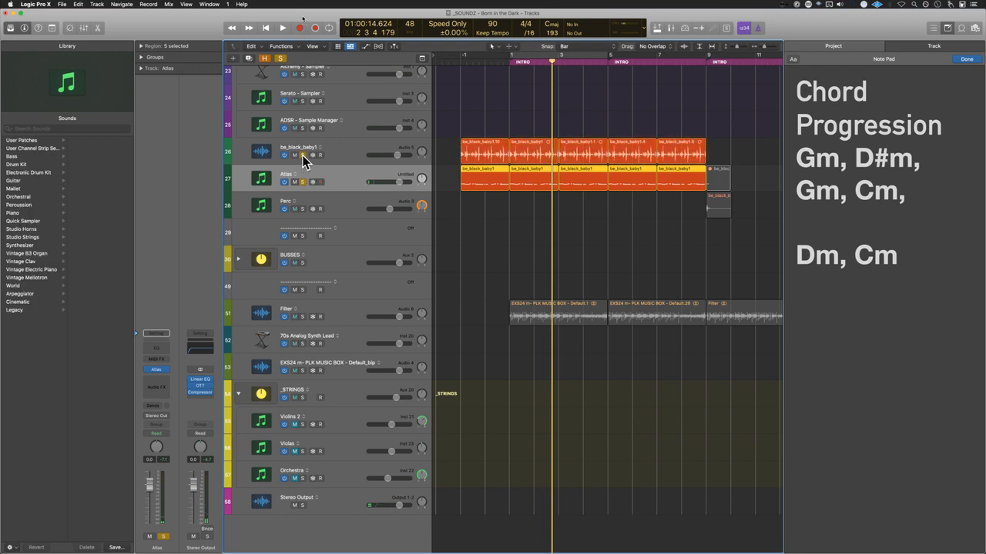
key("space")
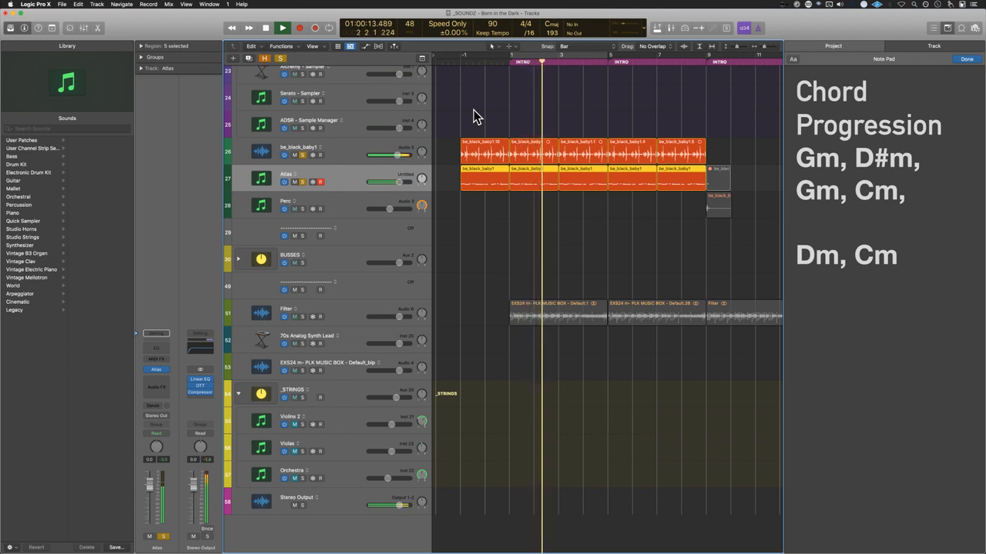
left_click(302, 317)
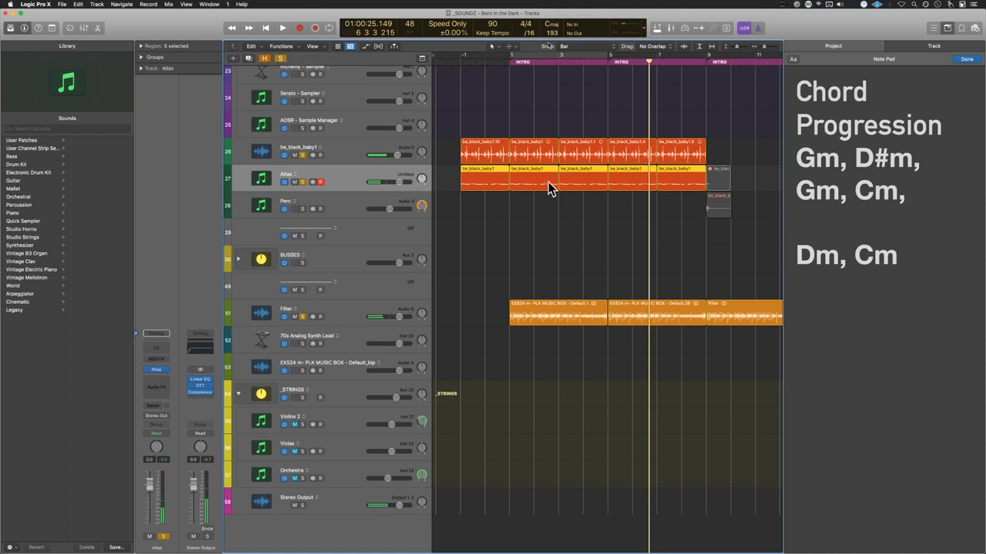
Step: Unsolo the be_black_baby1, Atlas and Filter tracks and select the be_black_baby1 regions up to bar 9
left_click_drag(305, 159, 304, 182)
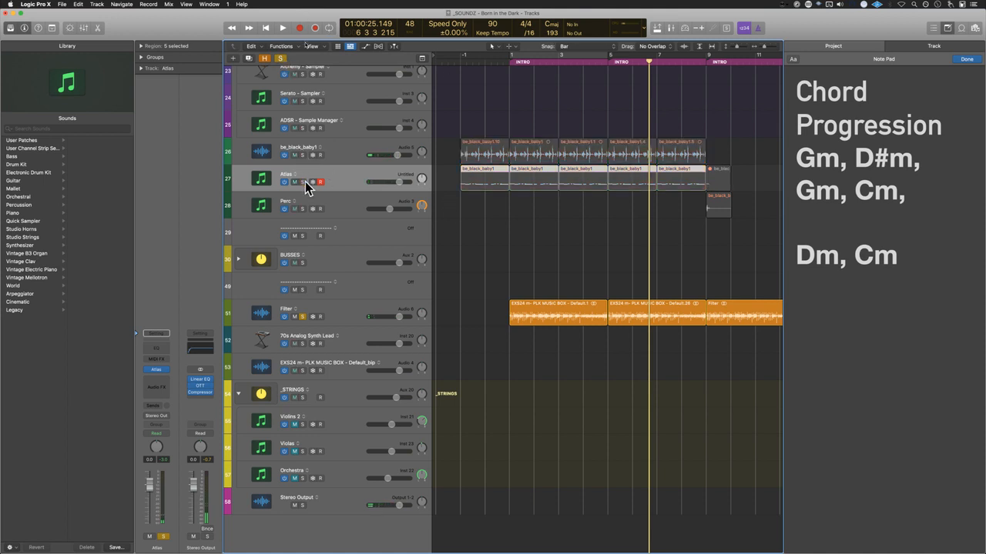
left_click(303, 316)
left_click(303, 316)
left_click(469, 253)
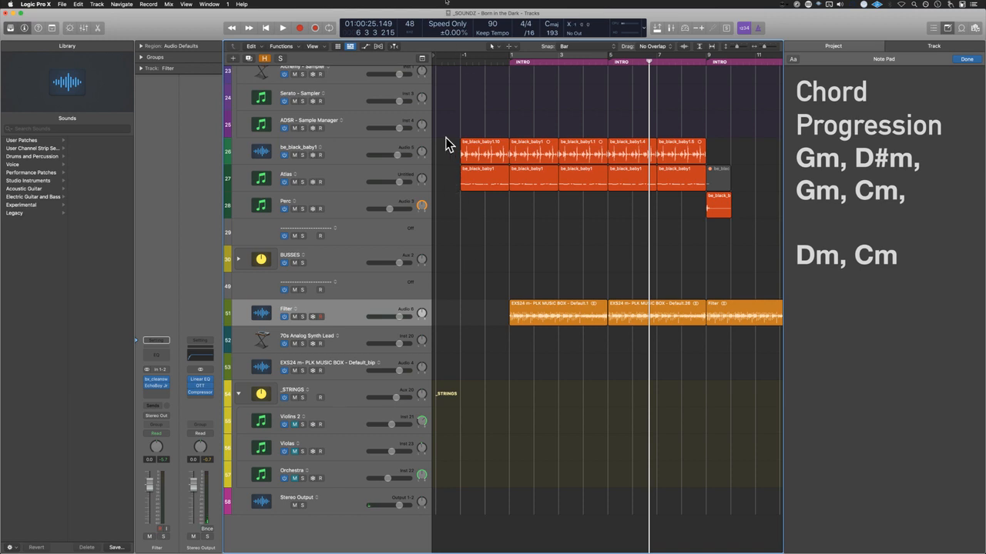
left_click_drag(446, 145, 675, 161)
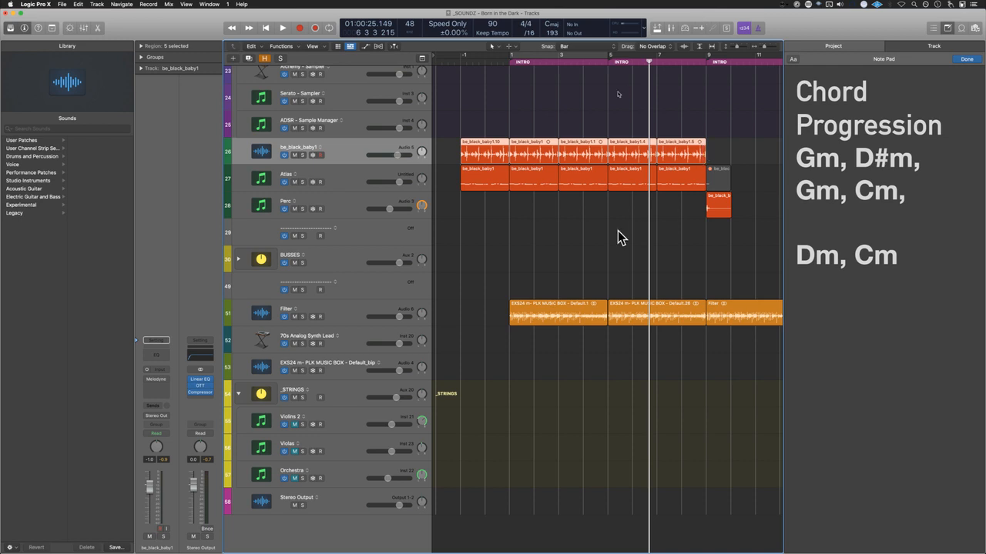
Step: Open the Atlas regions up to bar 9 in the Piano Roll, audition a note and close the editor
left_click_drag(684, 214, 678, 179)
left_click_drag(462, 117, 699, 154)
left_click_drag(678, 237, 476, 177)
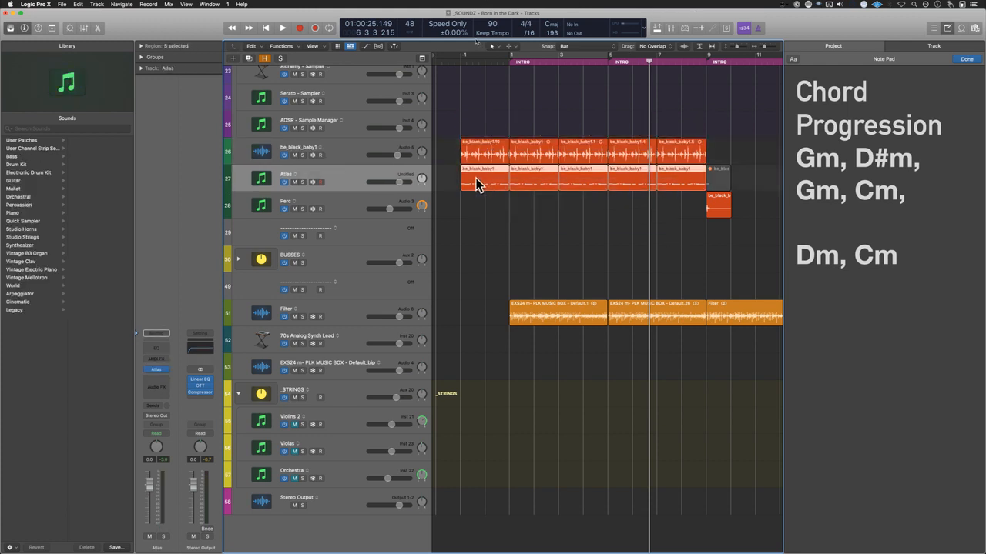
double_click(473, 185)
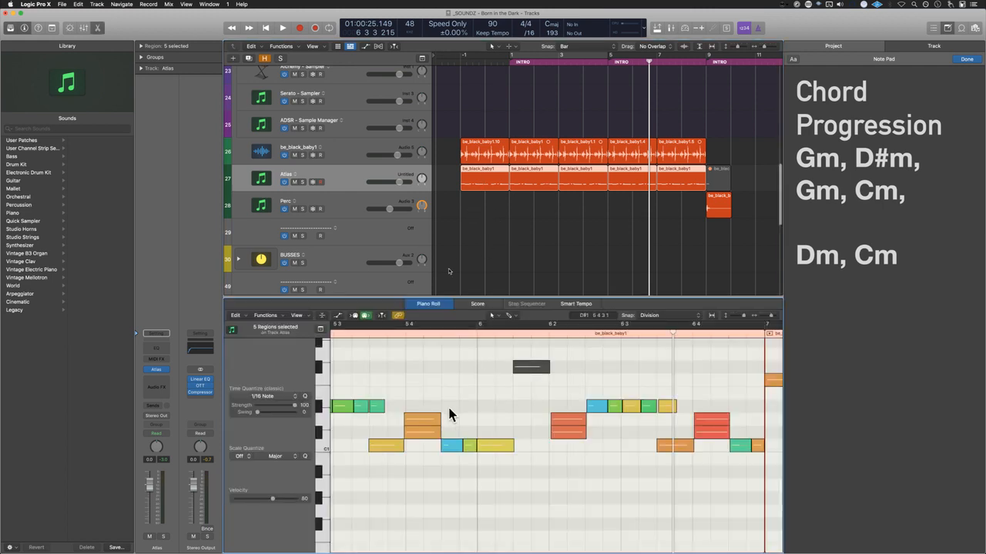
left_click(422, 420)
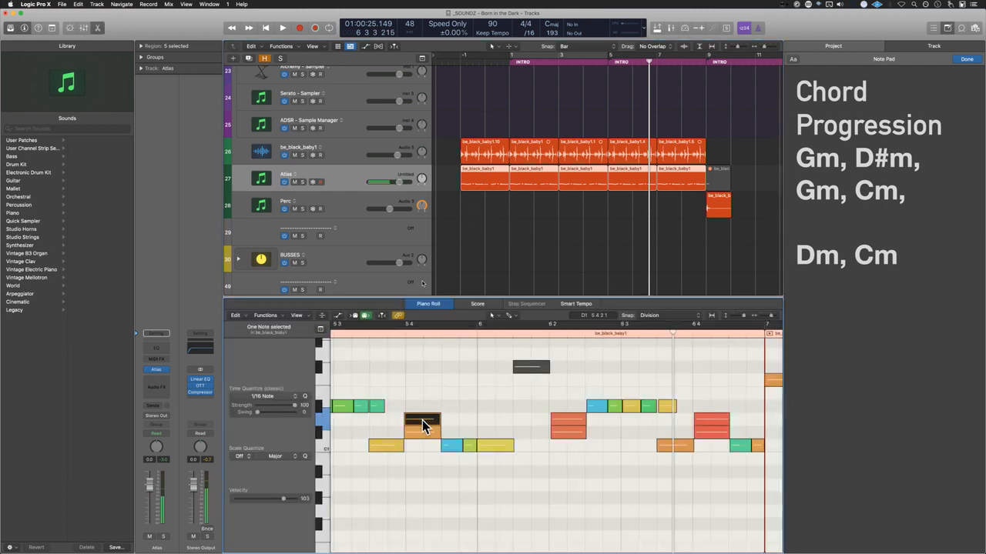
key("e")
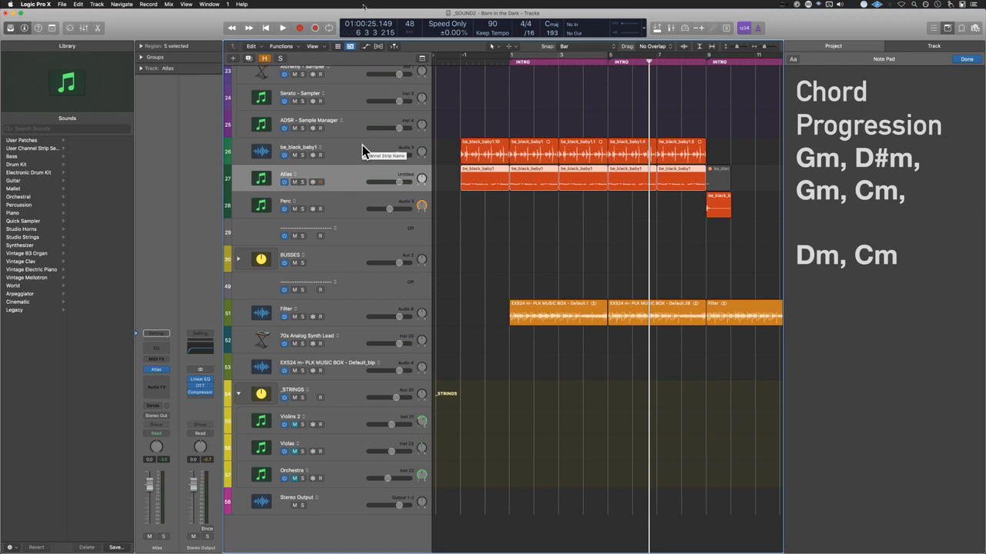
Step: Select all regions on the be_black_baby1 track and make a groove template from them
left_click_drag(449, 117, 719, 151)
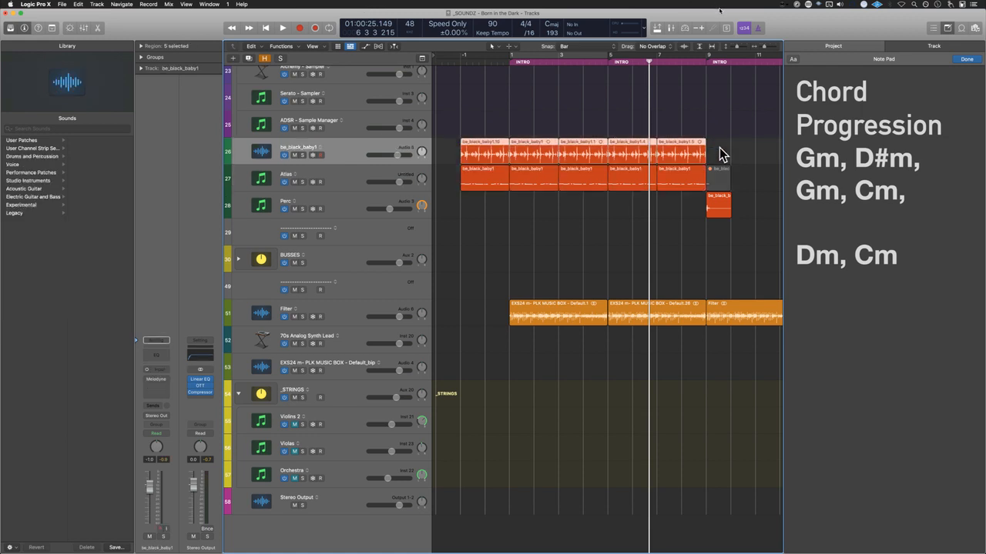
key("super+Left")
key("super+Left")
key("super+Left")
key("super+Left")
key("super+Left")
key("super+Left")
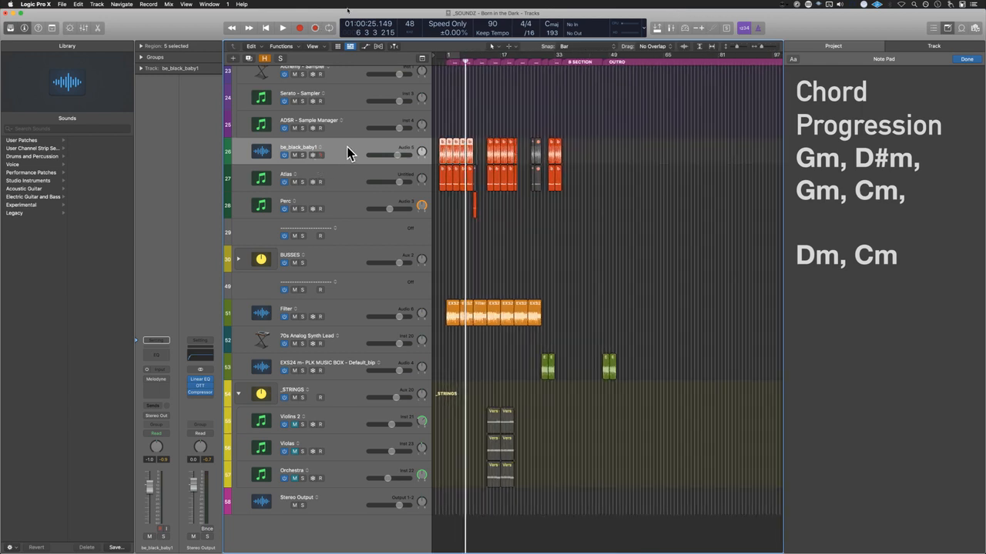
left_click(347, 148)
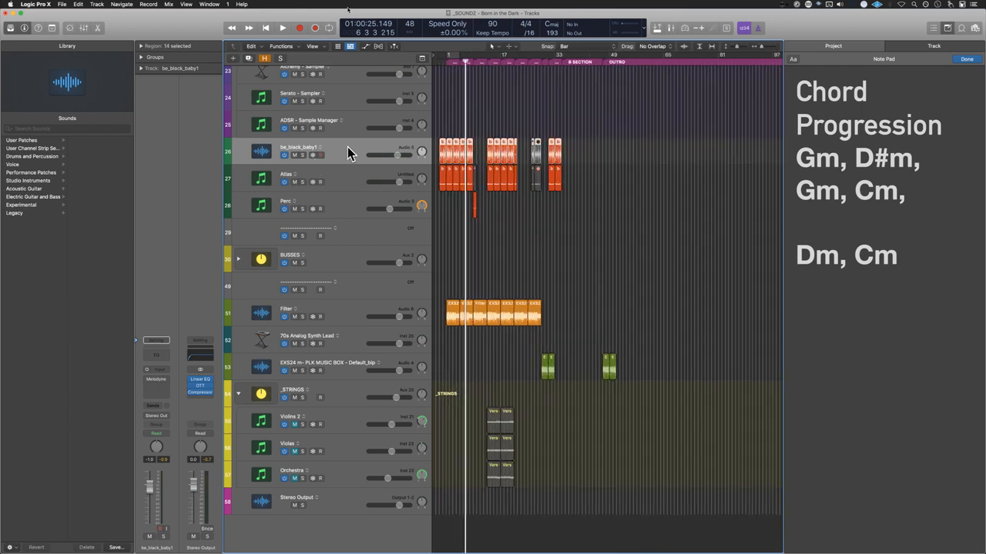
left_click(141, 46)
key("y")
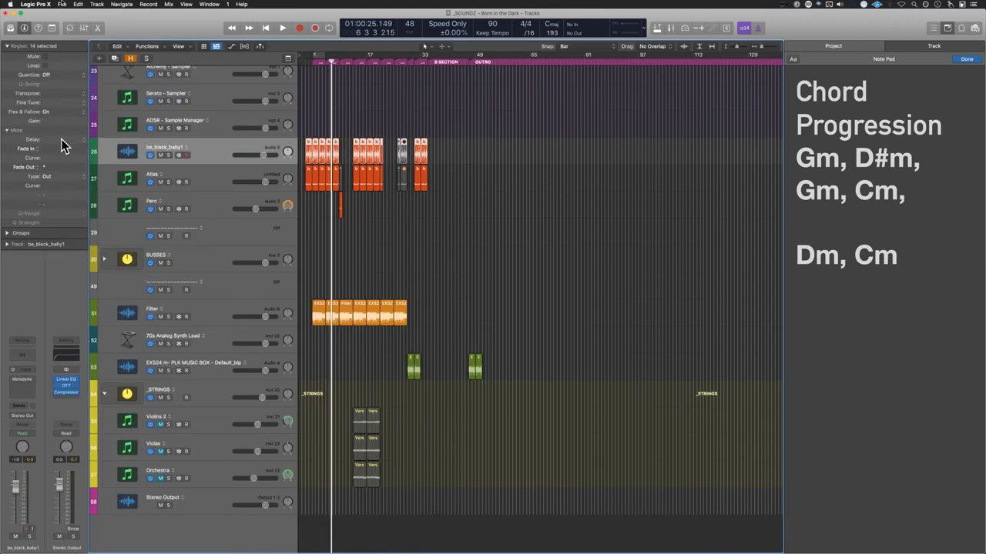
left_click(57, 74)
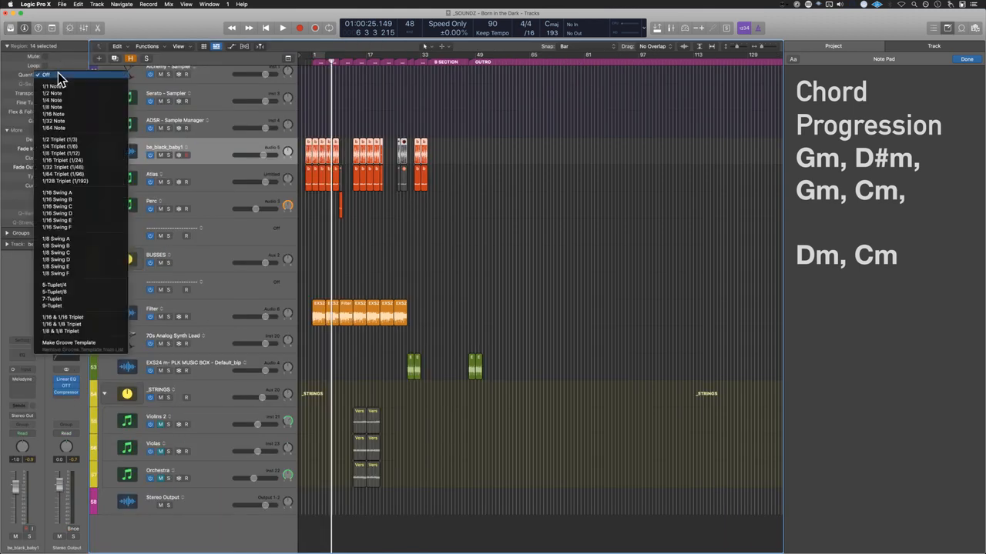
left_click(84, 343)
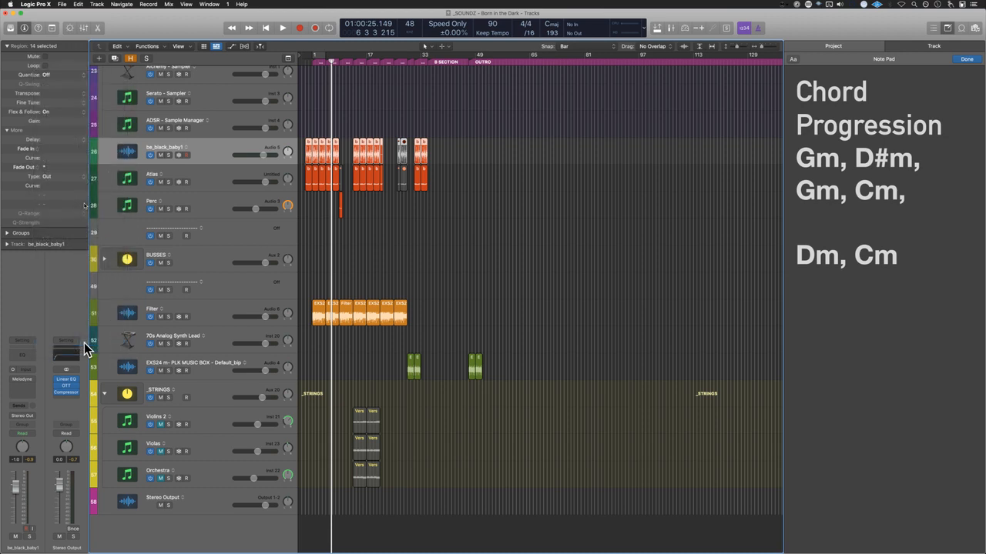
Step: Examine the transients in the be_black_baby1 waveform around bar 1 up close
key("super+Right")
key("super+Right")
key("super+Right")
key("super+Right")
key("super+Right")
key("super+Right")
key("super+Right")
key("super+Right")
key("super+Right")
key("super+Right")
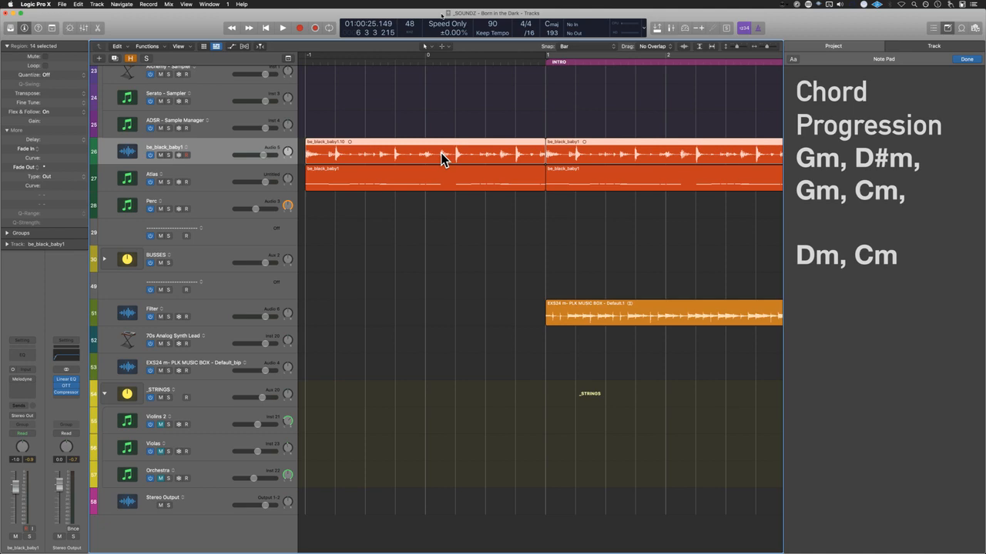
key("super+Left")
key("super+Left")
key("super+Left")
key("super+Left")
key("super+Left")
key("super+Left")
key("super+Left")
key("super+Left")
key("super+Left")
key("super+Left")
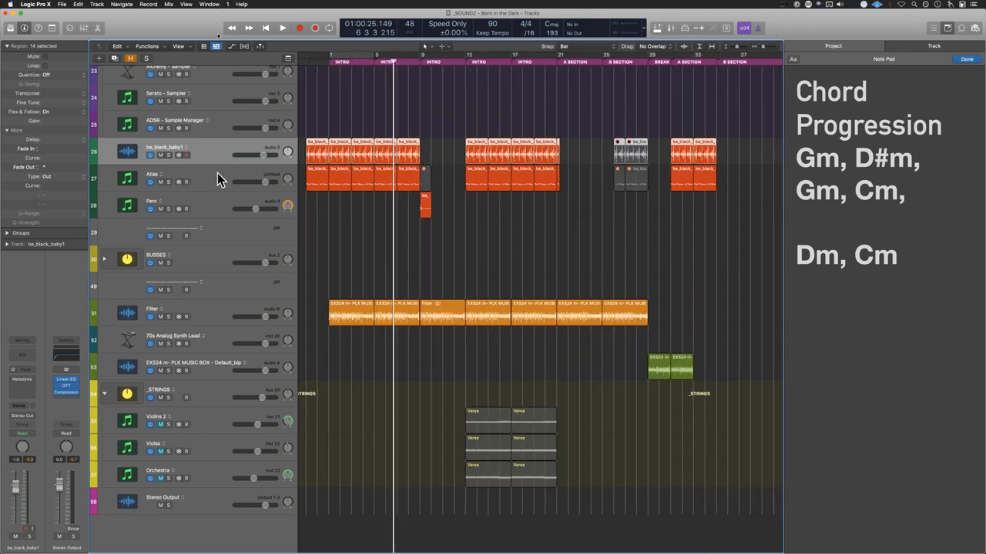
Step: Quantize all Atlas regions to the be_black_baby1.10 groove template
left_click(217, 172)
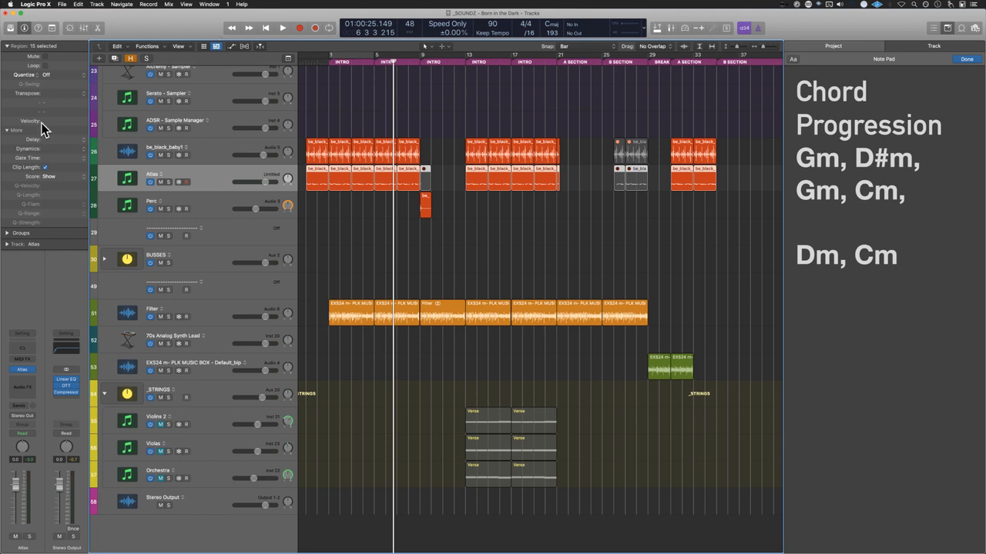
left_click(50, 77)
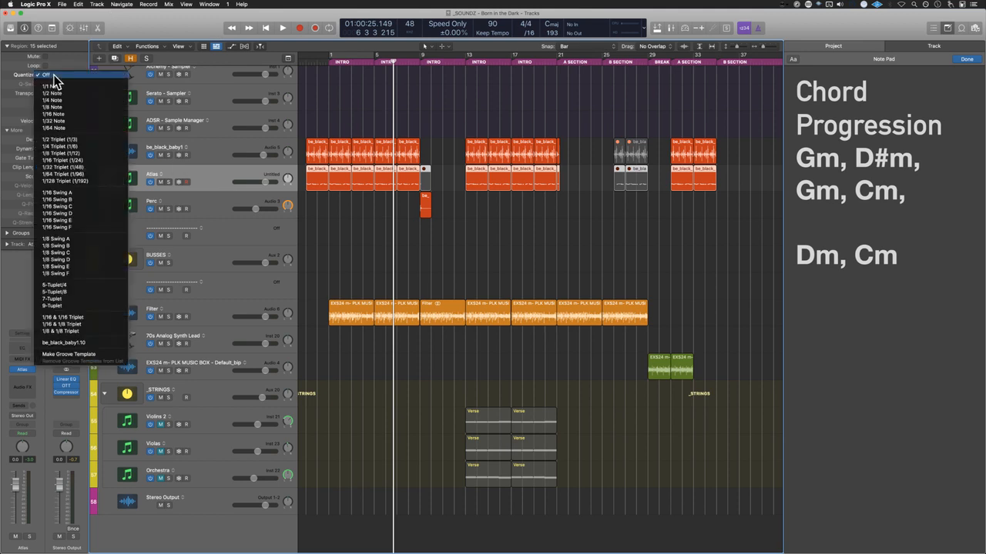
left_click(77, 344)
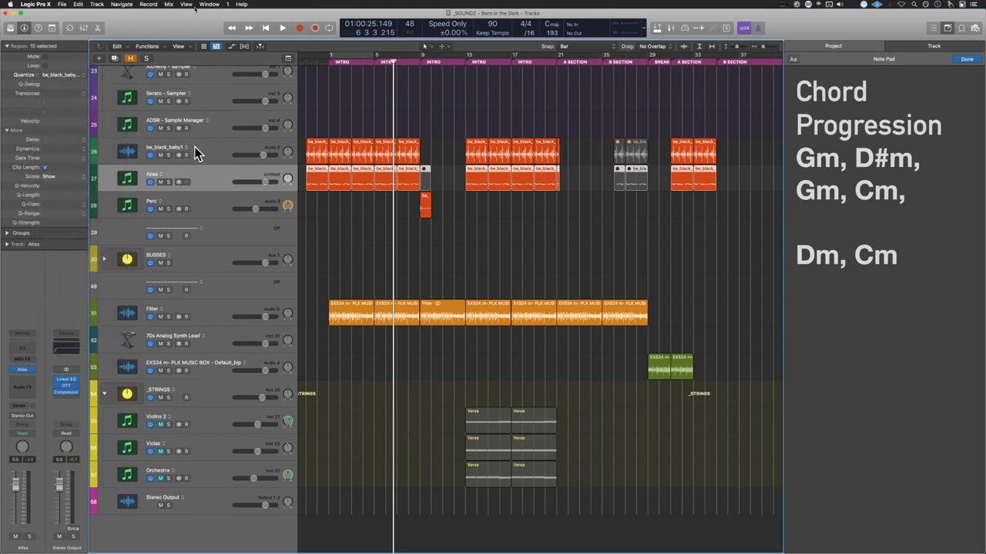
Step: Rename the be_black_baby1 track to Source
left_click(216, 150)
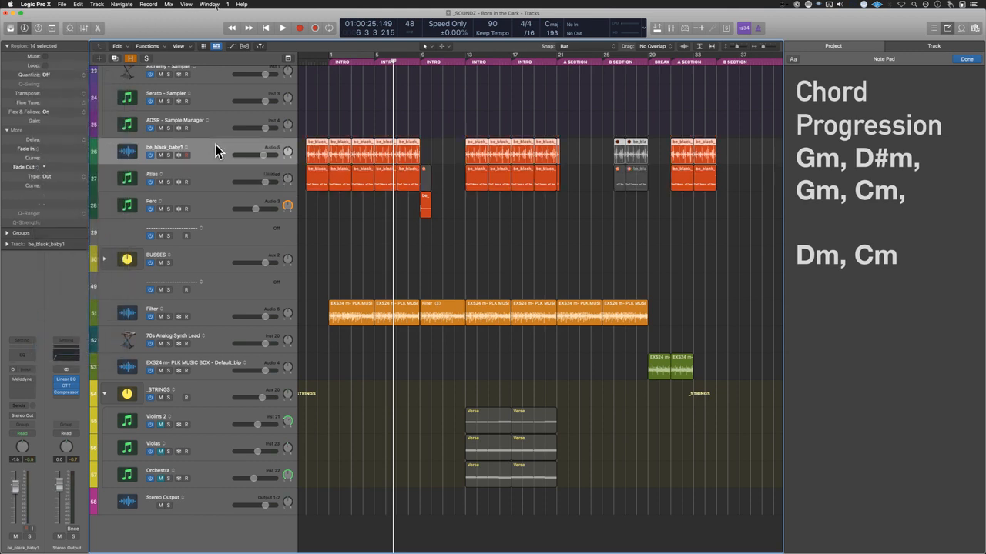
double_click(216, 150)
type("Source")
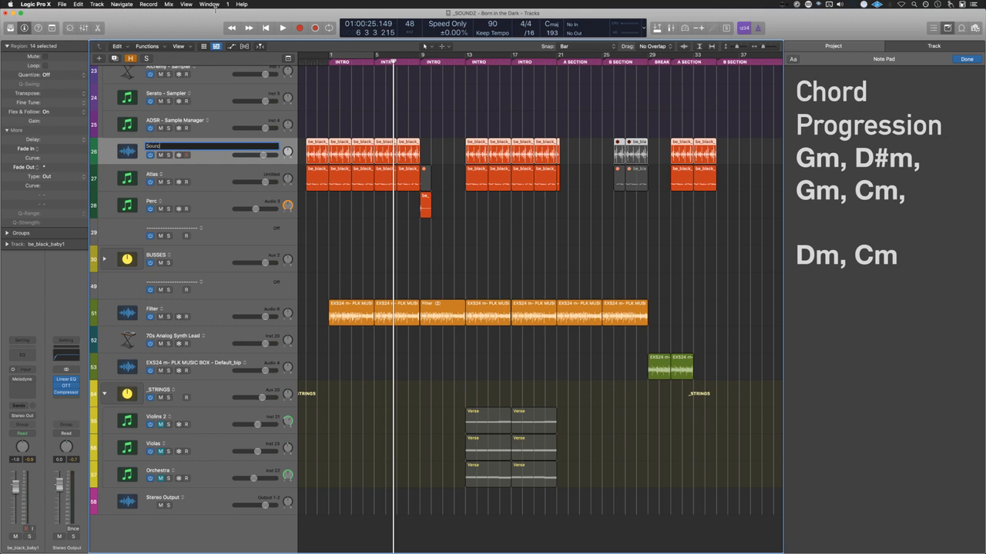
key("Return")
Step: Rename the Atlas track to Follower
key("Down")
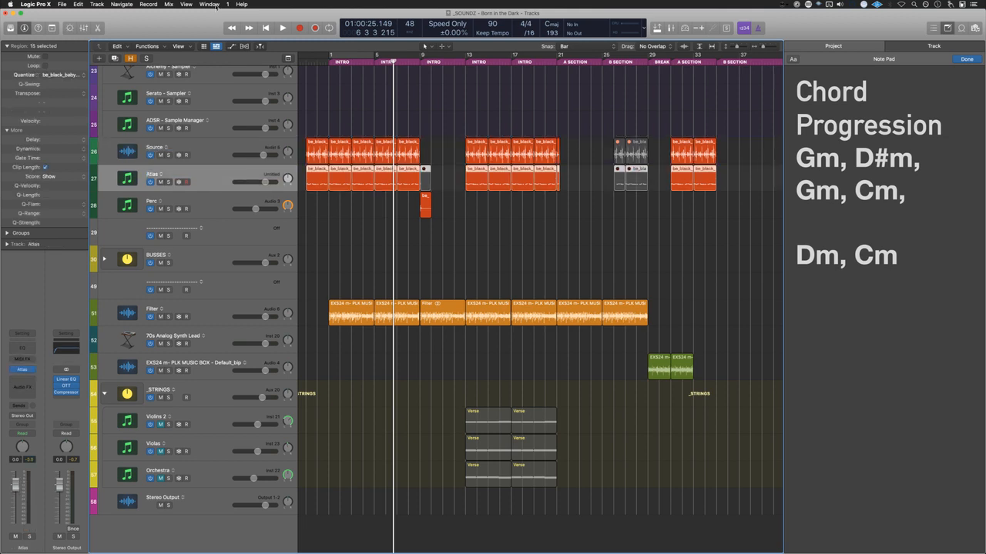
key("shift+Return")
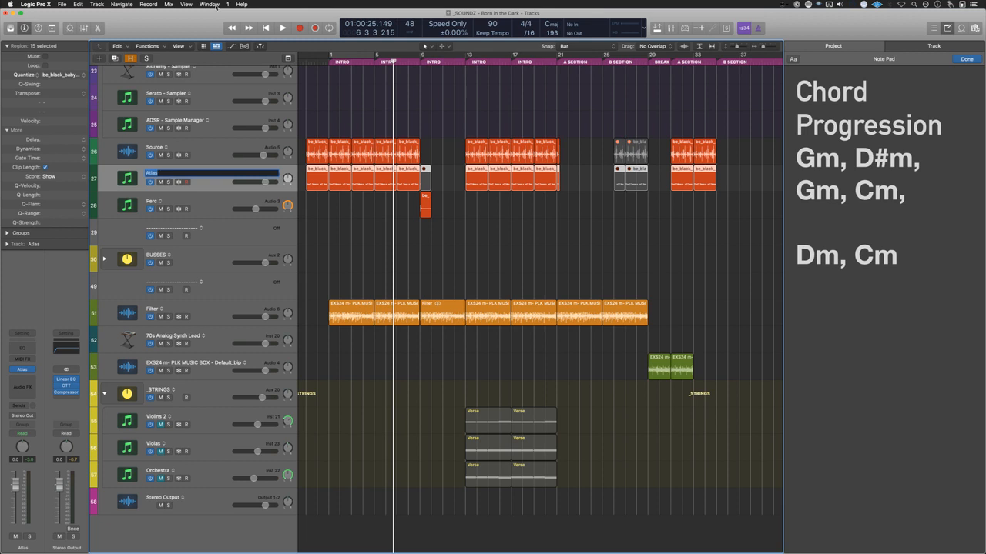
type("Follower")
key("Return")
Step: Solo the Source and Follower tracks, audition them together from bar -1 and take both out of solo
key("Return")
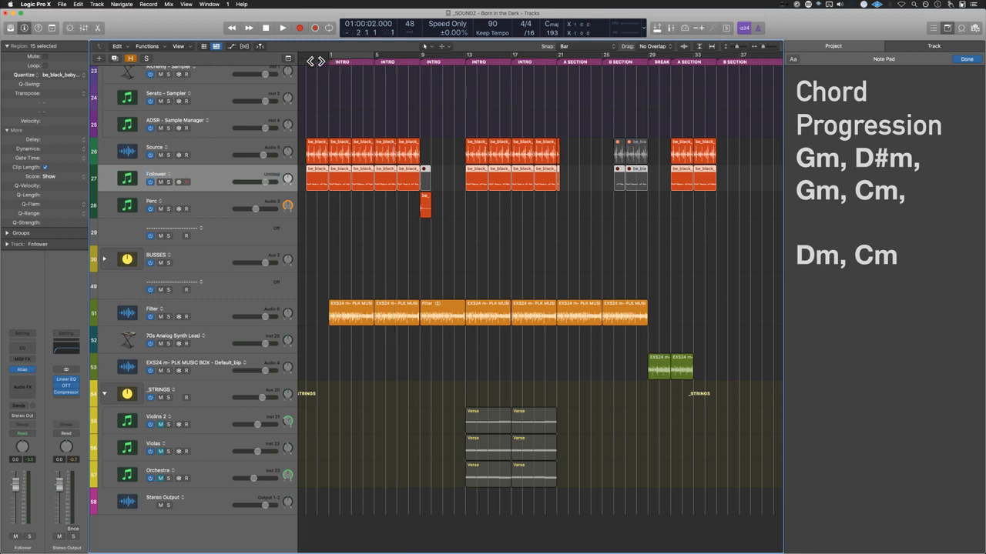
left_click(169, 182)
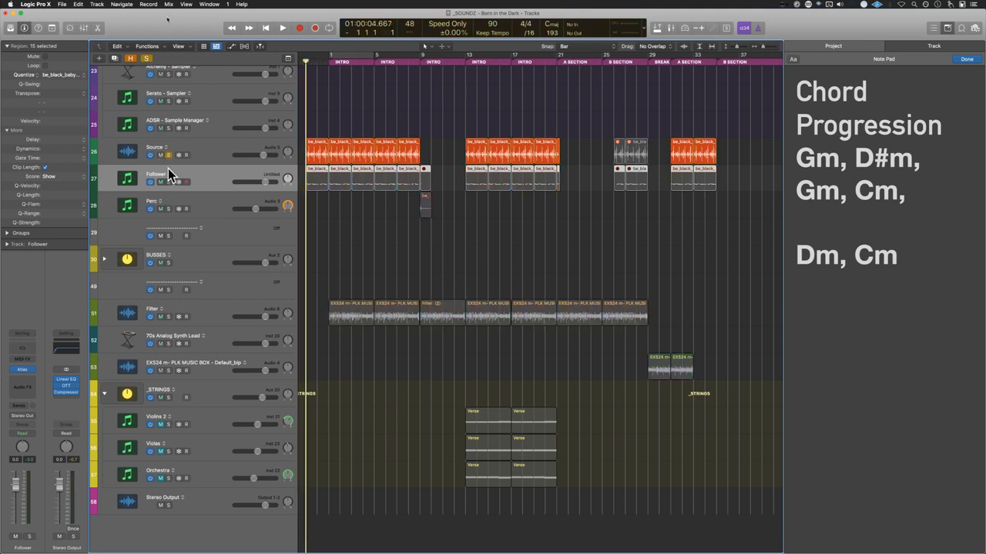
left_click(334, 210)
scroll(334, 210, "up", 5)
key("space")
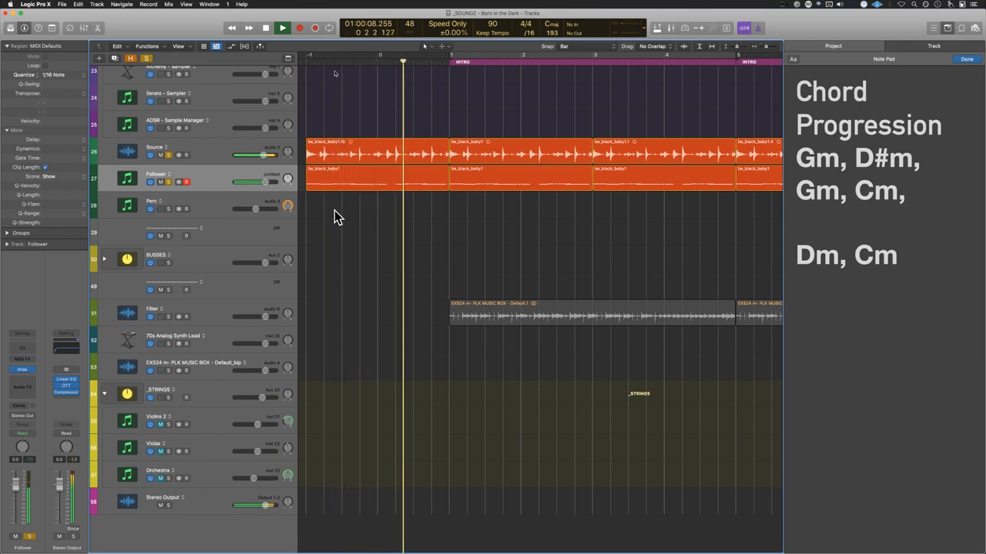
key("space")
left_click(167, 155)
left_click(170, 182)
Step: Solo the Source track and delete its two muted regions in the B section before bar 29
left_click(197, 150)
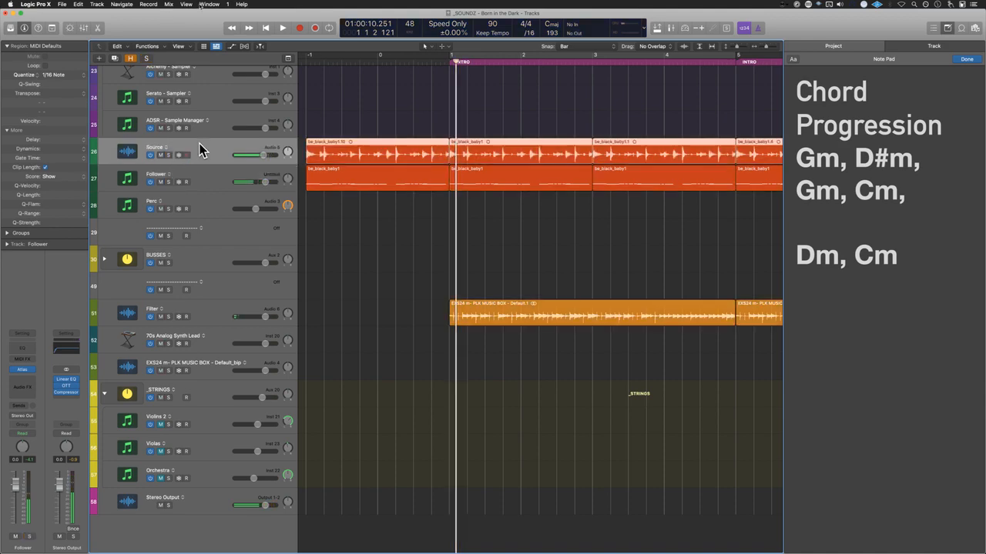
left_click(168, 155)
scroll(320, 160, "down", 5)
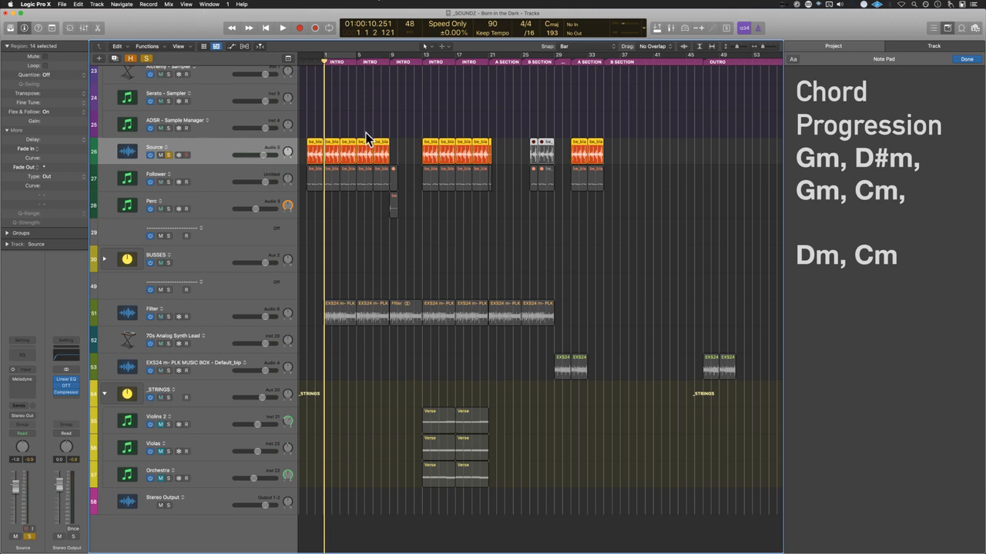
left_click_drag(508, 132, 548, 158)
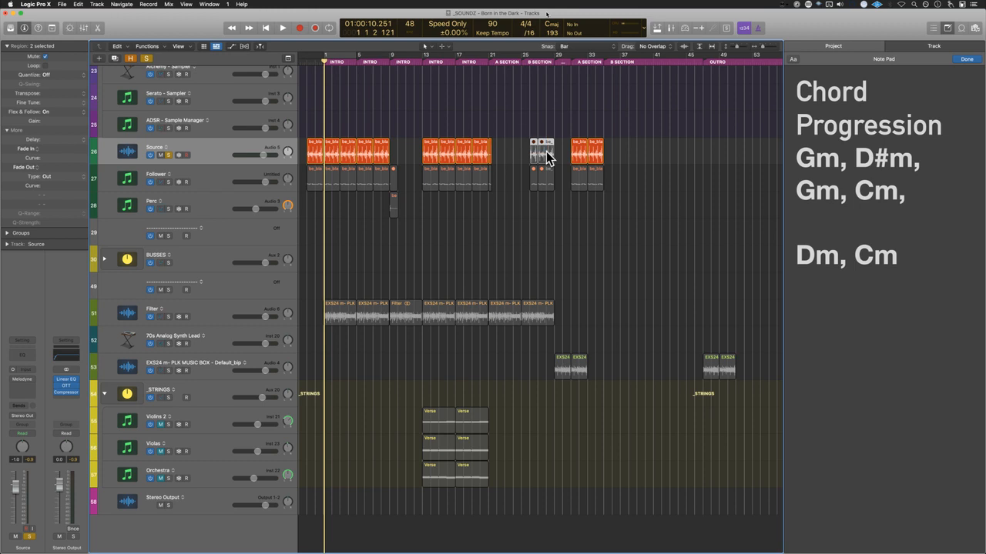
left_click(234, 150)
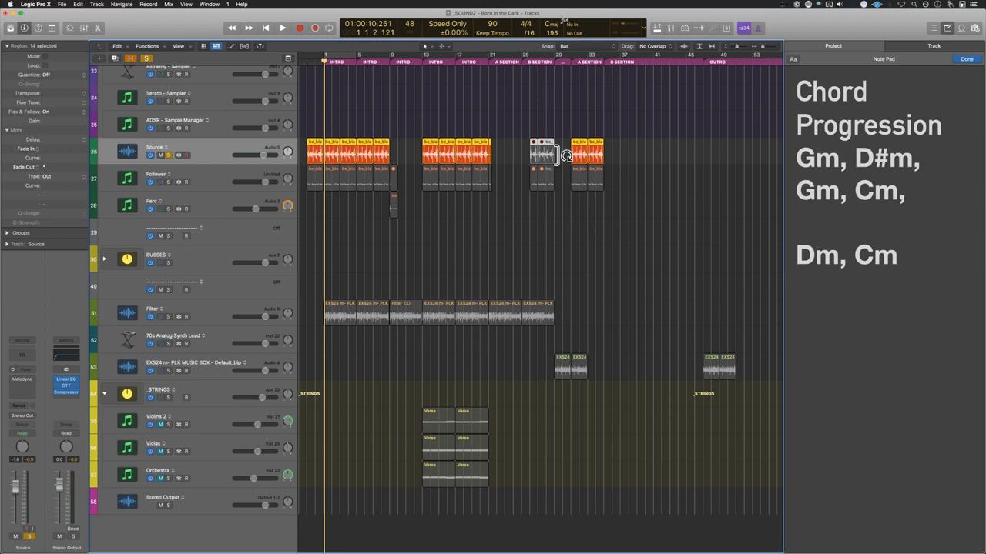
left_click_drag(521, 108, 566, 154)
key("Delete")
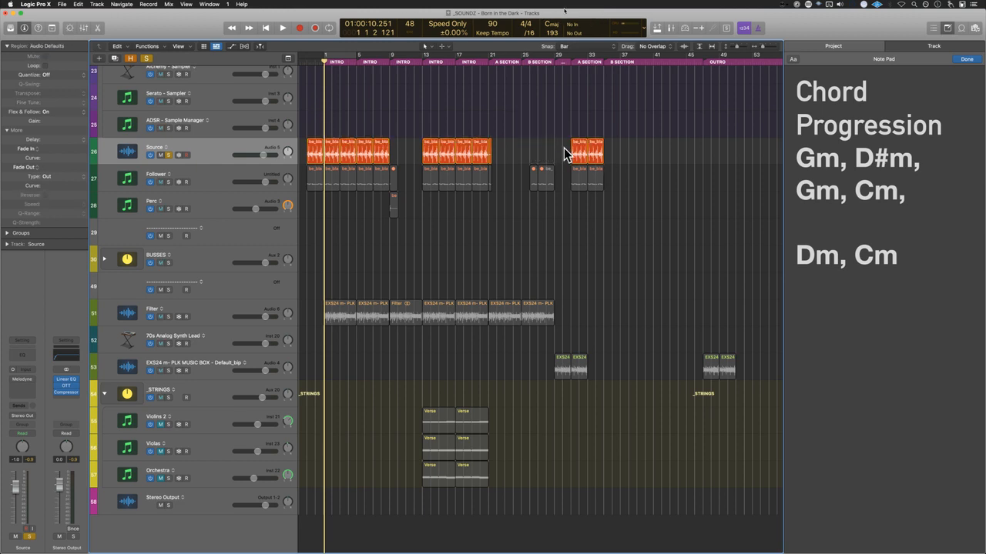
Step: Start Drum Replacement/Doubling on all remaining Source regions, accepting the sample file match and checking the instrument choices
left_click(236, 151)
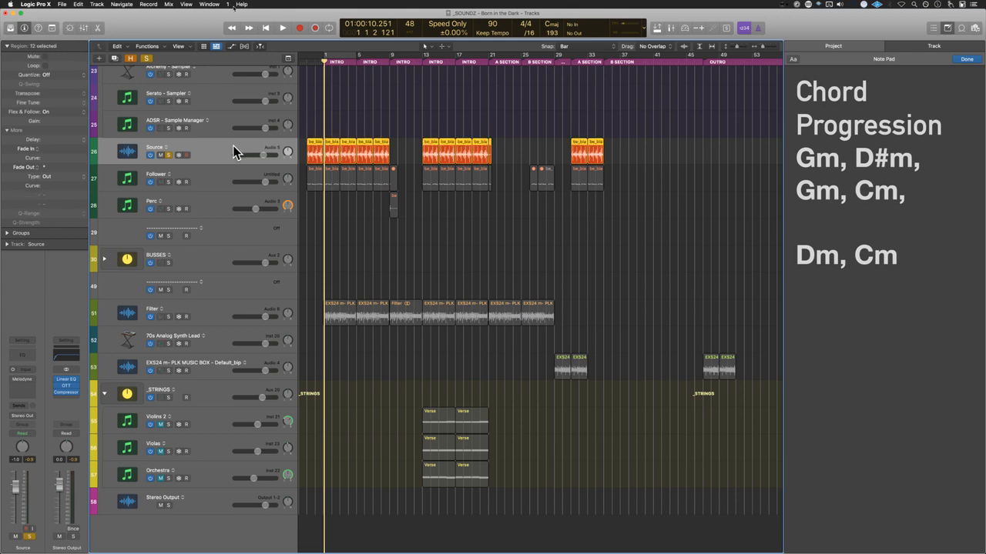
key("y")
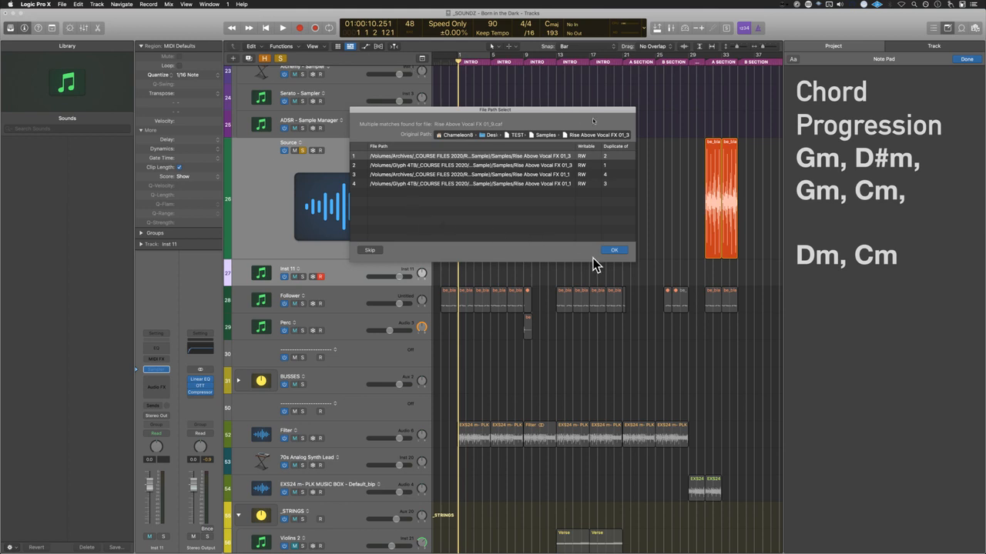
left_click(613, 251)
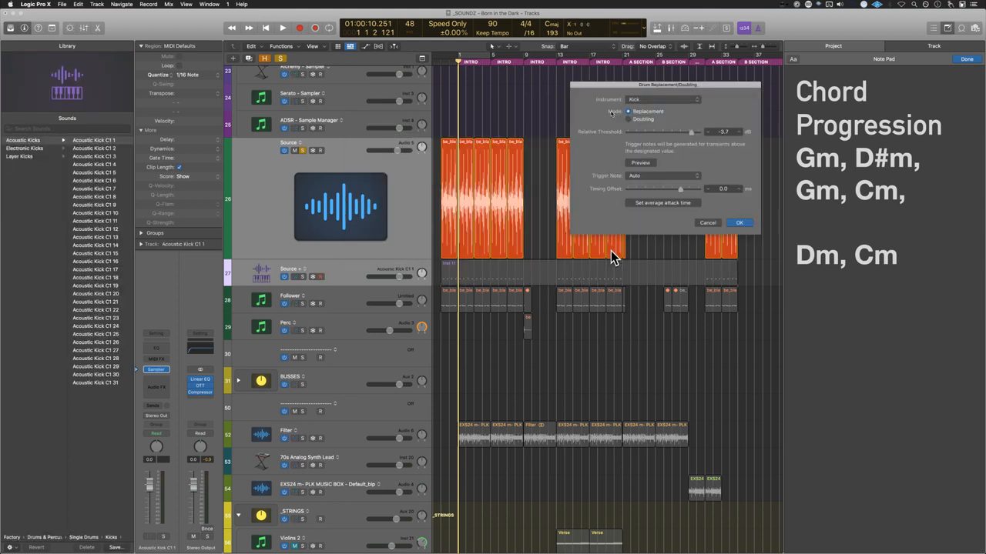
left_click_drag(640, 84, 230, 127)
left_click(269, 135)
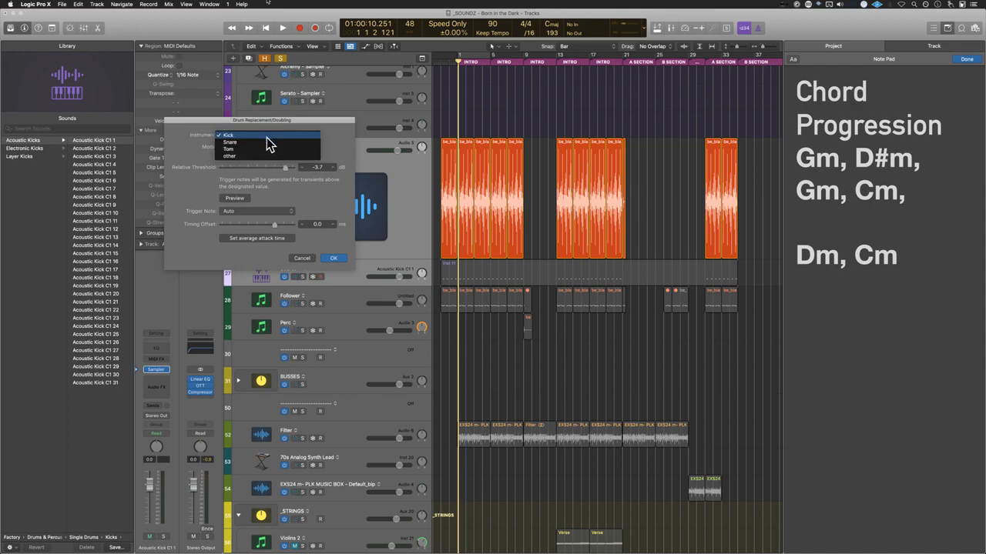
Step: Raise the timing offset, lower the relative threshold and apply the Kick replacement to the Source regions
left_click_drag(275, 128, 557, 377)
key("super+Right")
key("super+Right")
key("super+Right")
scroll(512, 293, "left", 5)
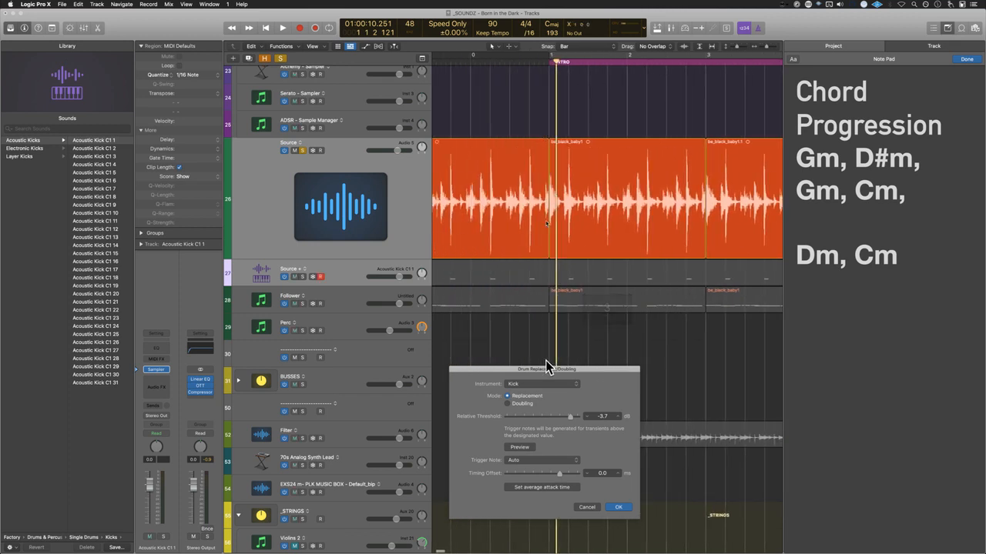
left_click_drag(550, 373, 169, 158)
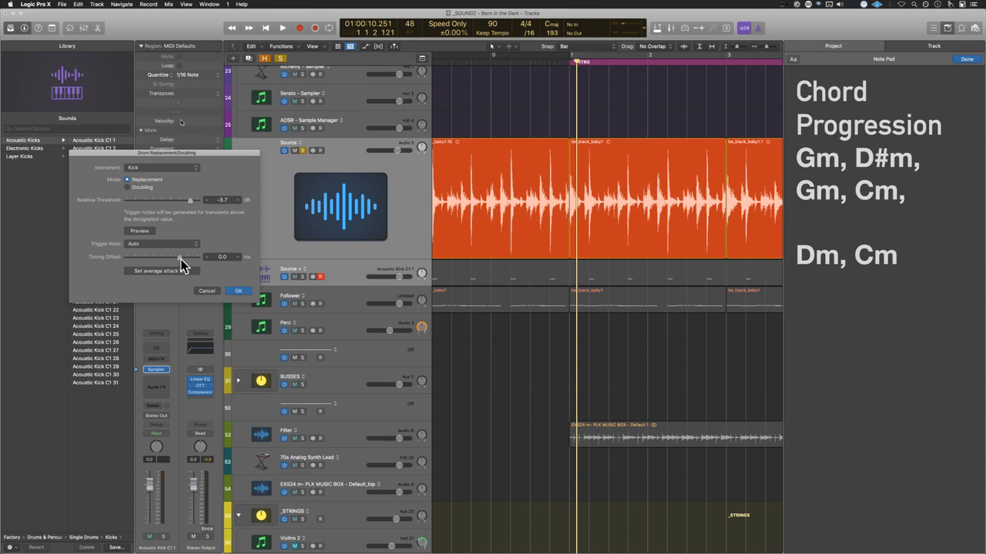
mouse_move(180, 259)
left_mouse_down()
mouse_move(146, 264)
mouse_move(178, 271)
mouse_move(198, 264)
mouse_move(168, 269)
mouse_move(193, 262)
left_mouse_up()
left_click_drag(192, 198, 164, 199)
left_click(236, 292)
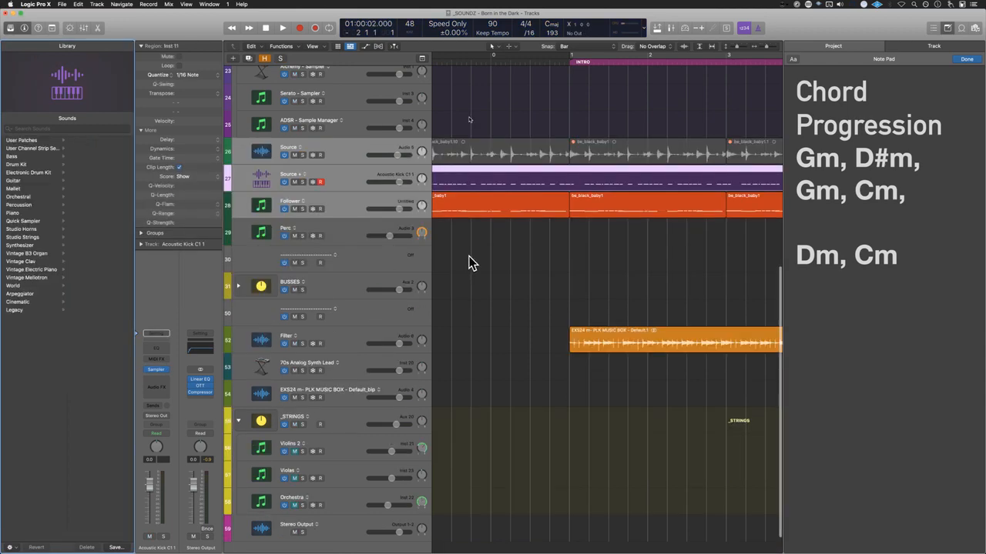
scroll(467, 245, "down", 10)
scroll(467, 245, "left", 3)
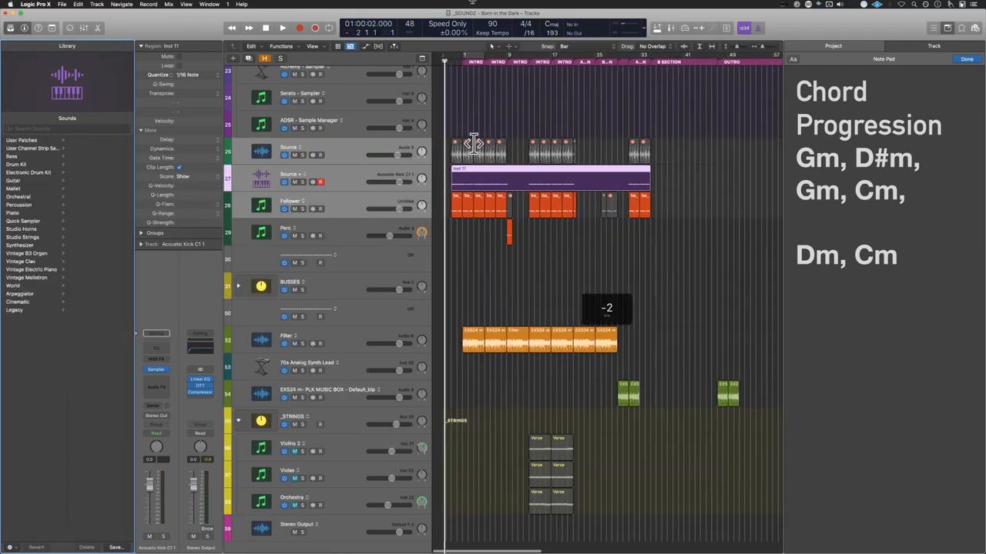
Step: Load the Cavern Kit from the factory Acoustic Drum Kits onto the new Source + track
left_click_drag(702, 120, 421, 152)
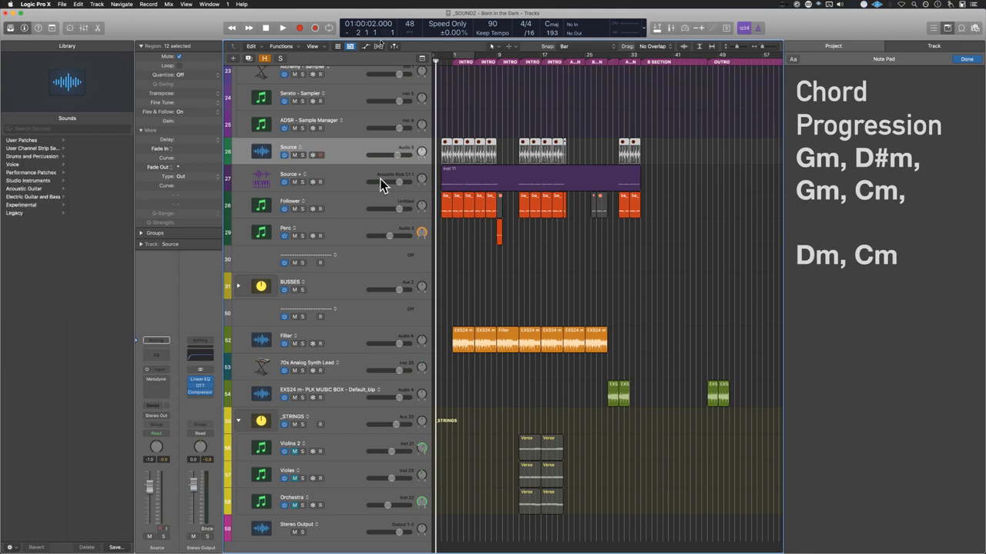
left_click(351, 173)
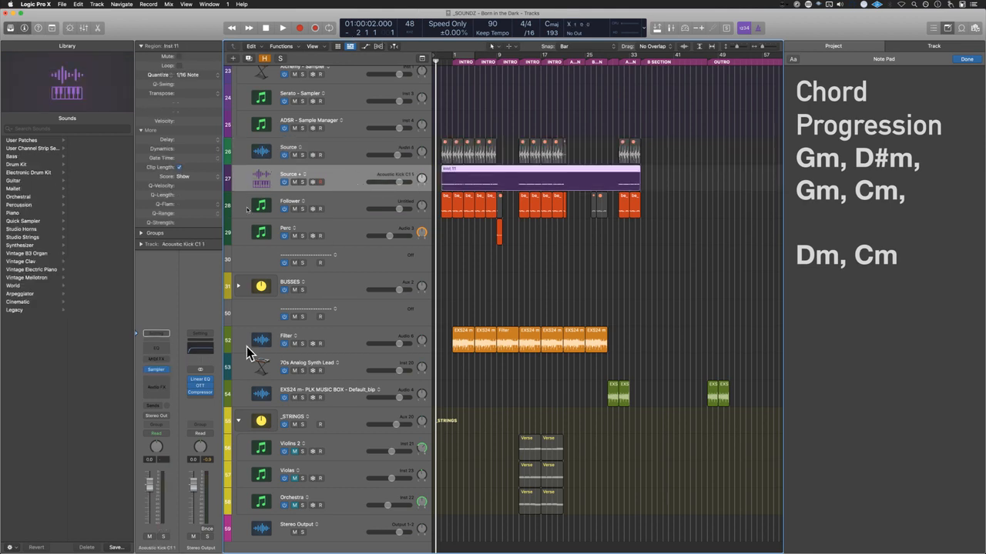
left_click(157, 370)
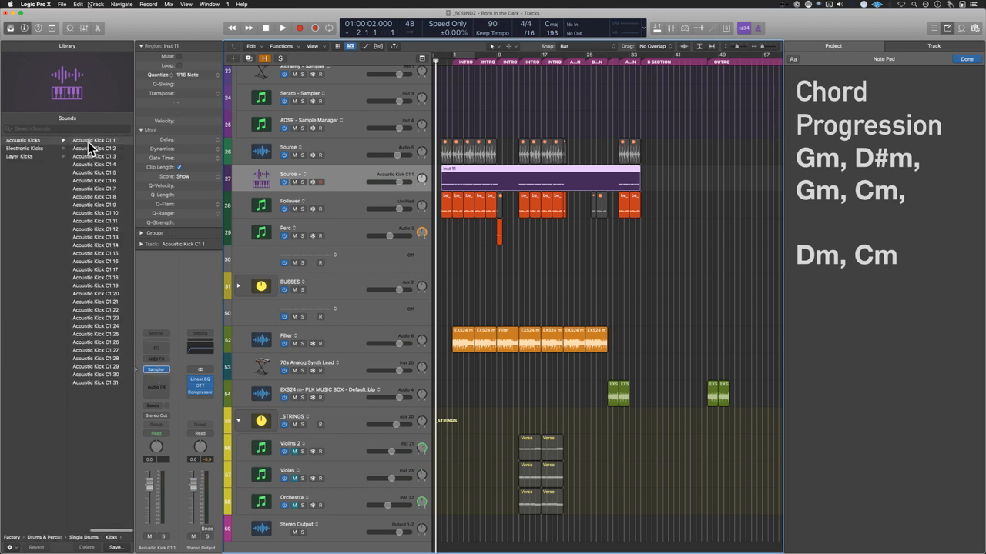
left_click(78, 130)
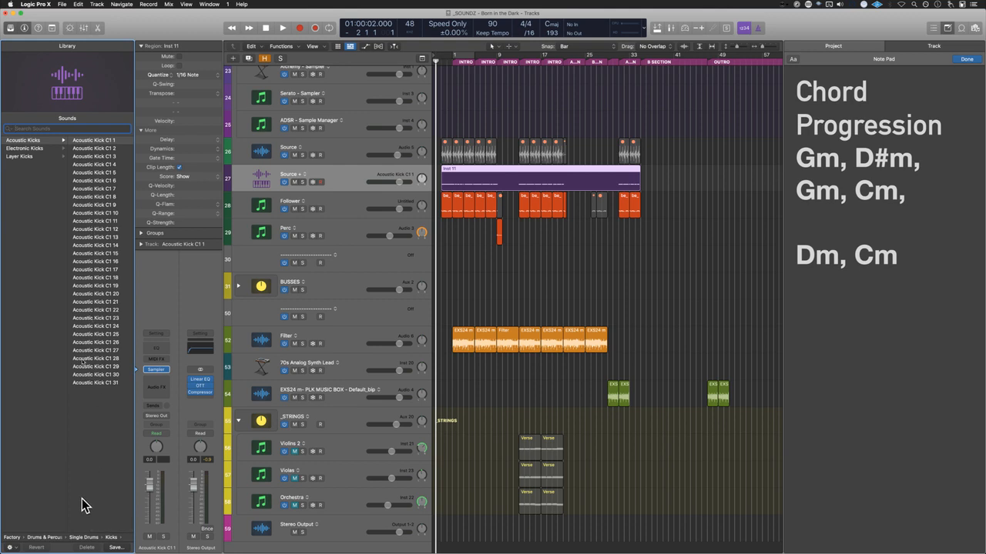
left_click(55, 537)
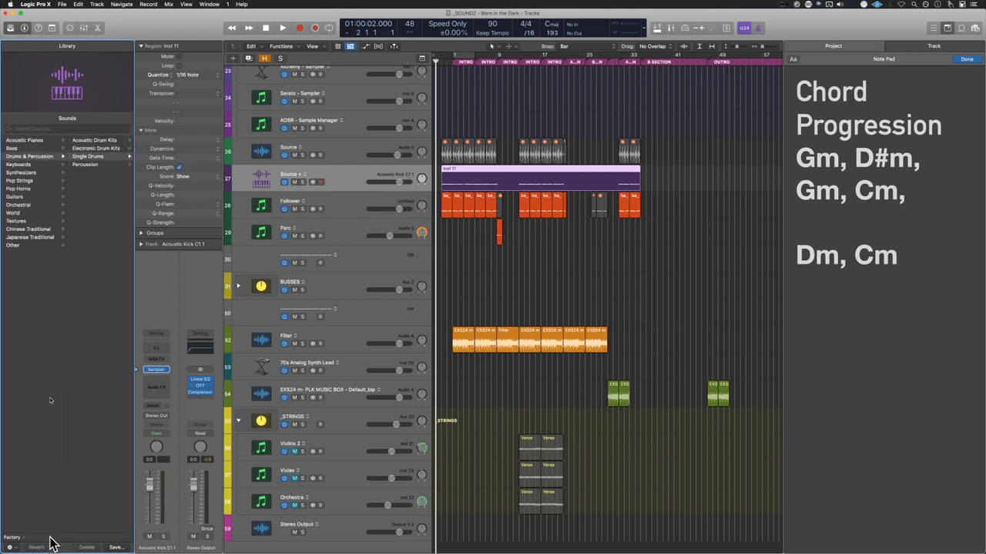
left_click(96, 141)
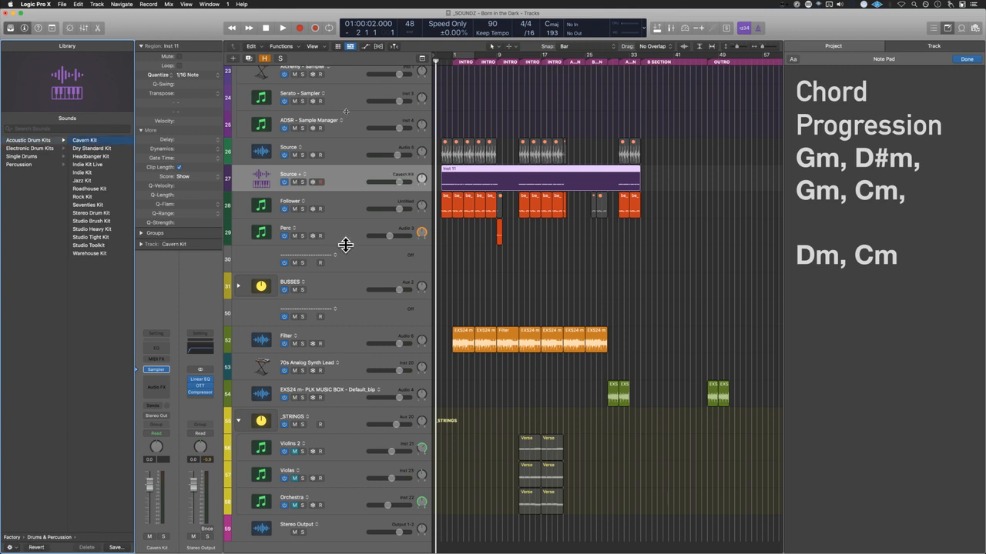
Step: Solo the Source + track, open its Inst 11 region in a widened Piano Roll and place the playhead just before bar -1
left_click(303, 182)
double_click(480, 174)
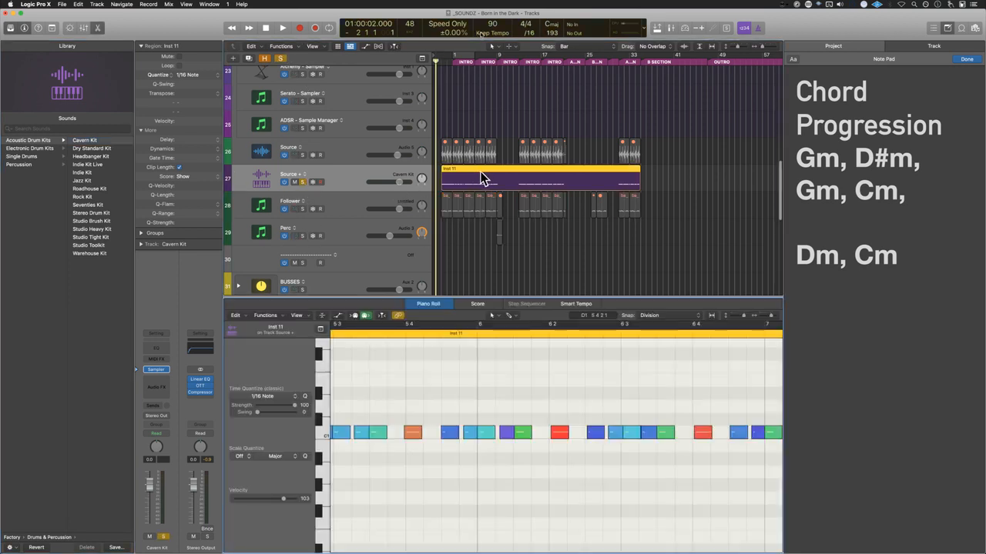
key("y")
key("i")
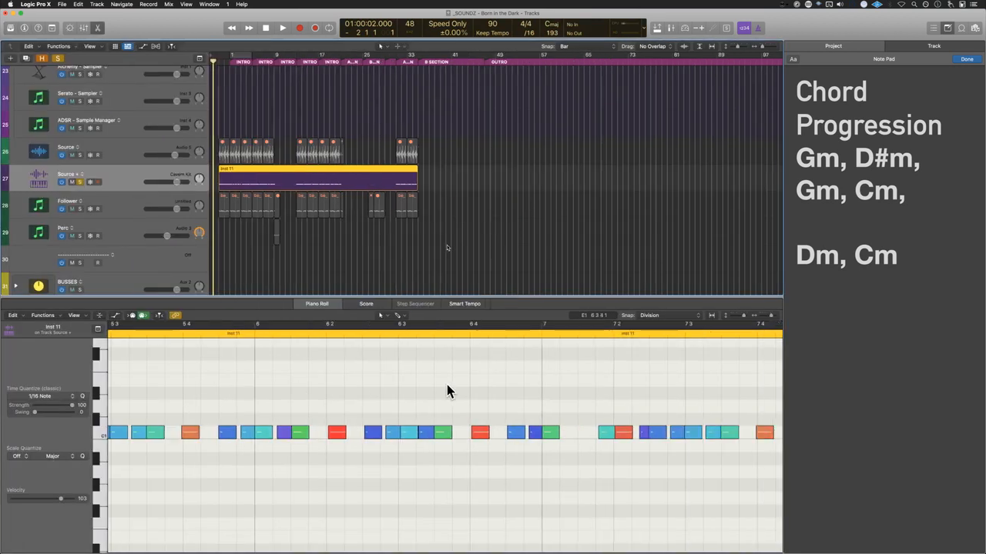
scroll(347, 492, "left", 10)
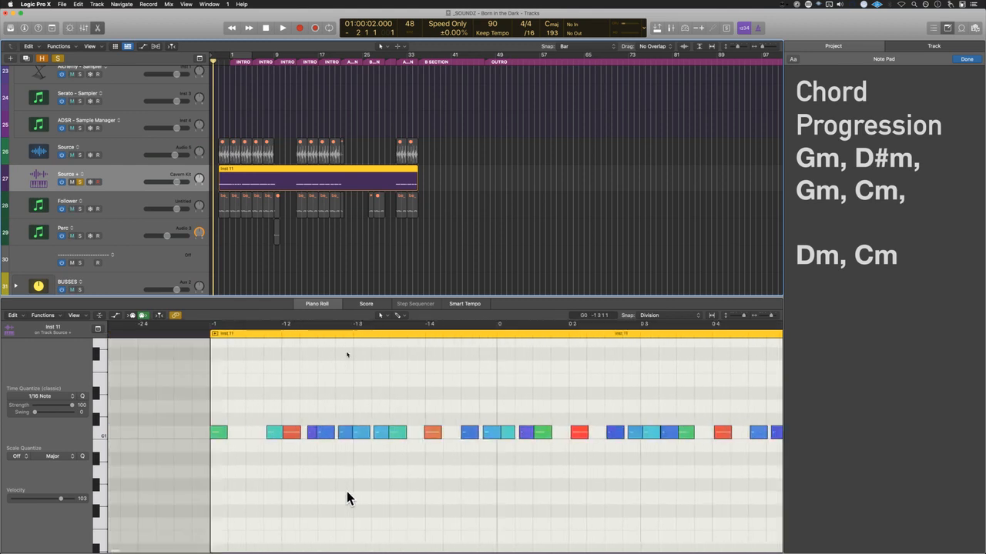
left_click(380, 333)
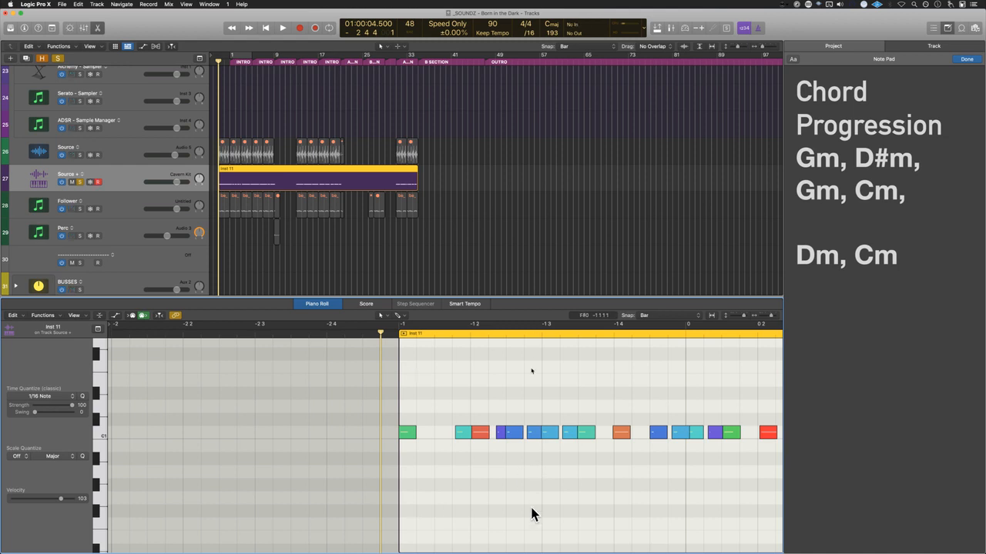
Step: Zoom in on the start of the Inst 11 region and audition its first three notes one by one
key("super+Left")
key("super+Left")
key("super+Right")
key("super+Right")
key("super+Right")
key("super+Right")
key("super+Left")
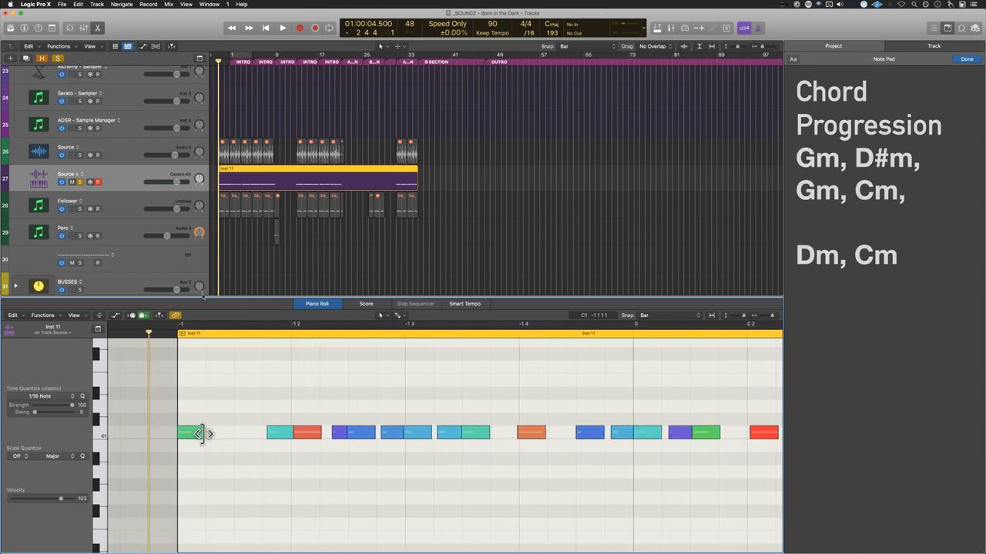
left_click(190, 431)
left_click(276, 434)
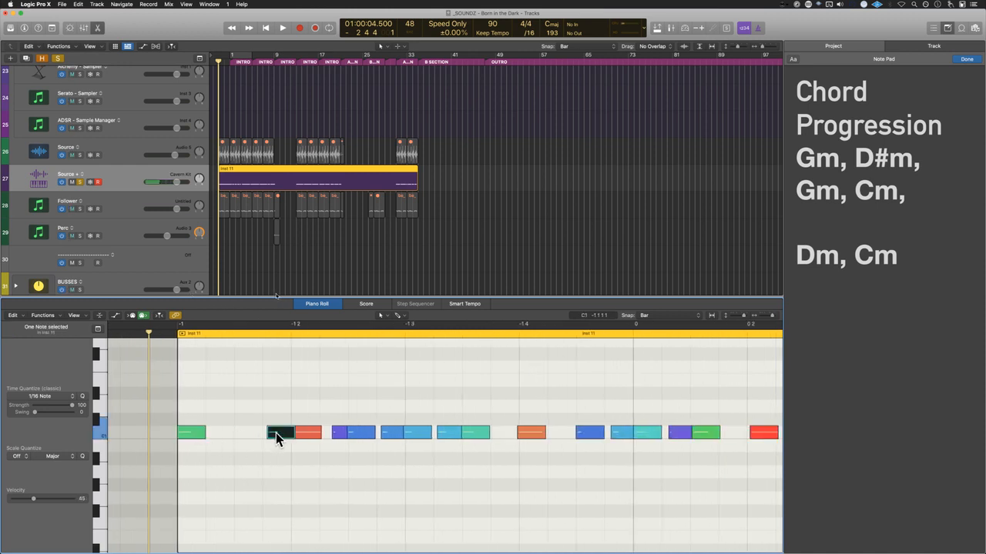
scroll(276, 433, "up", 3)
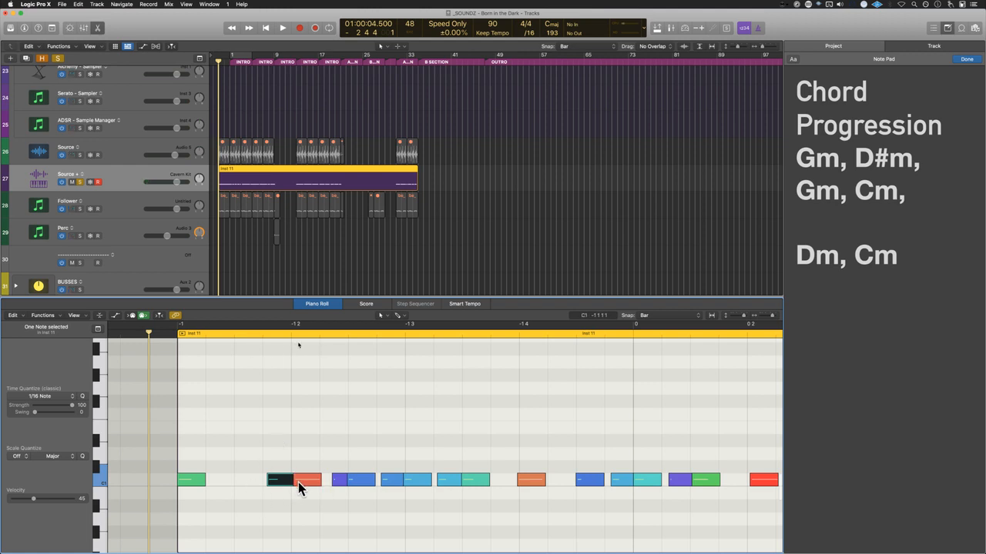
left_click(301, 479)
Step: Bring back the sound library and switch the Source + instrument to the Dry Standard Kit
key("super+Left")
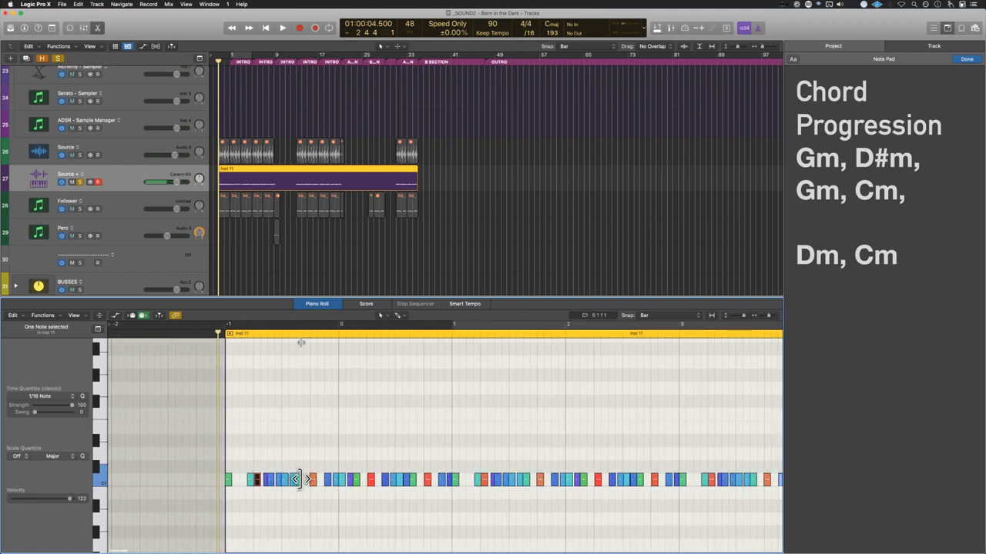
key("y")
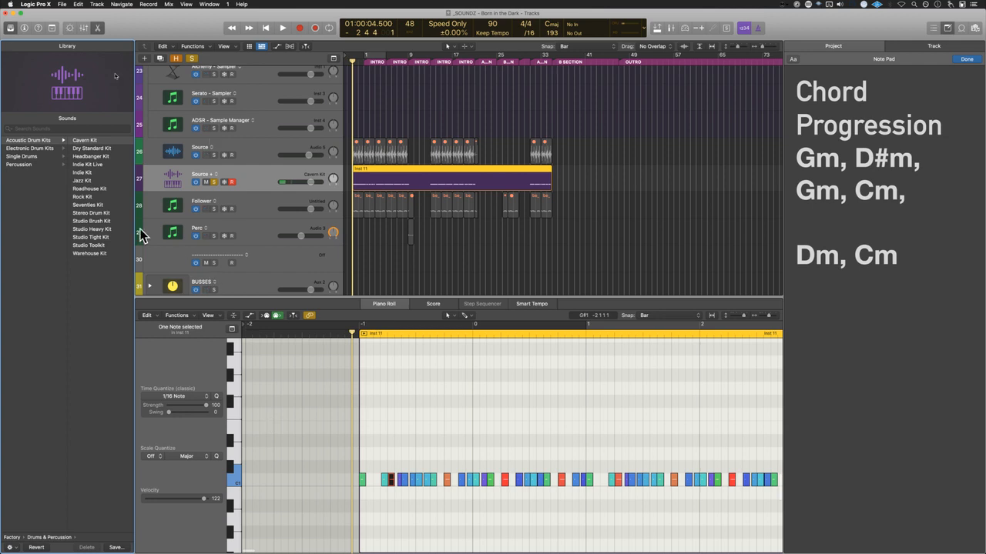
left_click(97, 149)
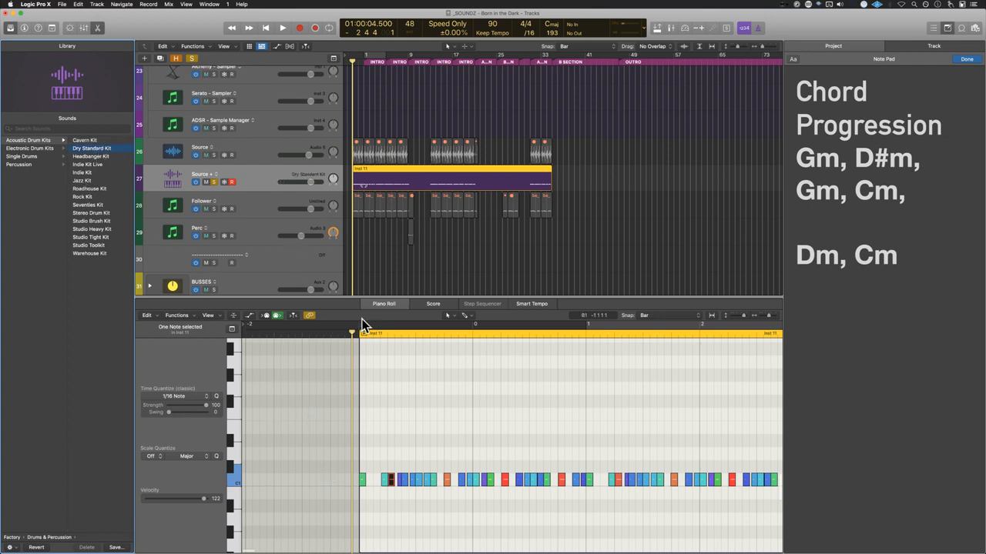
Step: Solo the Follower track in place of Source + and examine its region notes in the Piano Roll
left_click(214, 154)
left_click(213, 154)
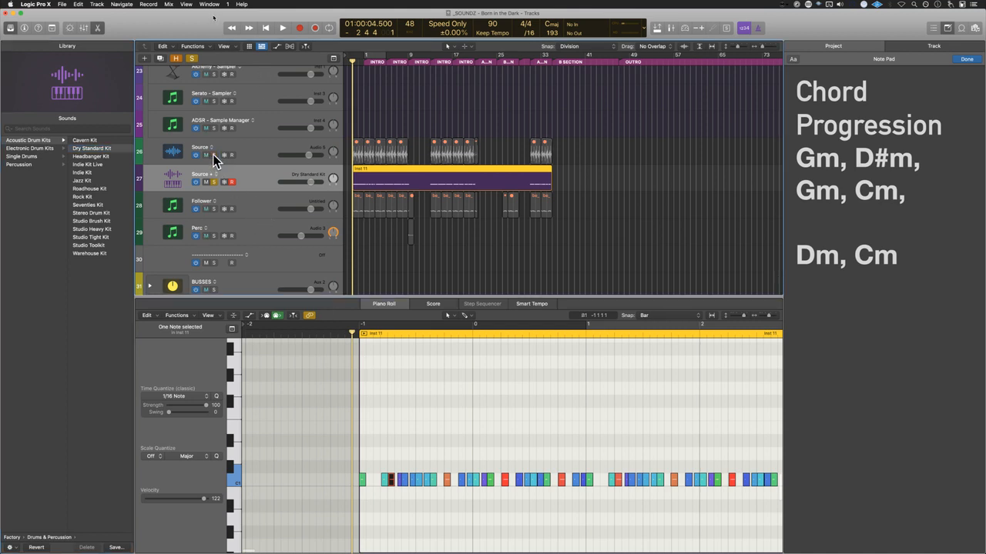
left_click(215, 209)
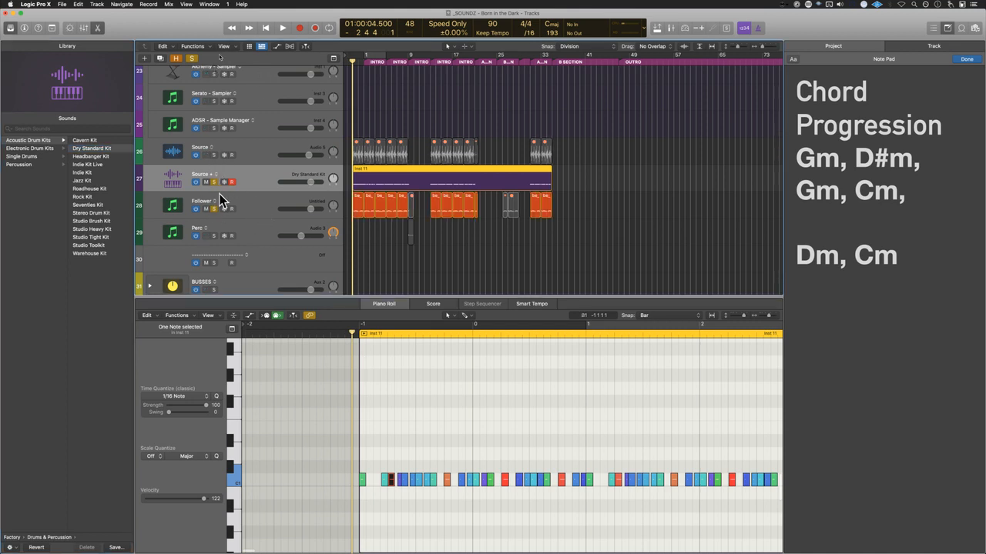
key("z")
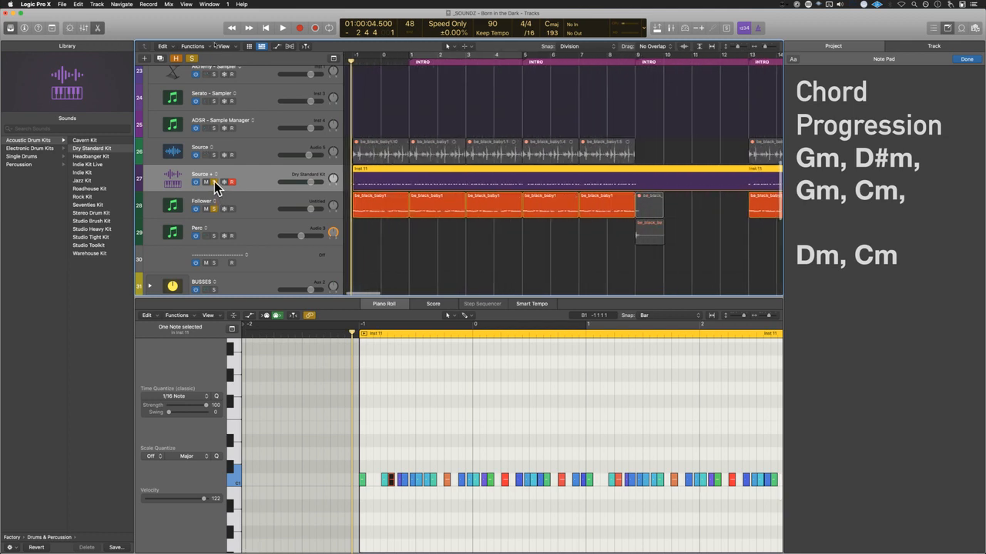
left_click(214, 182)
left_click(248, 202)
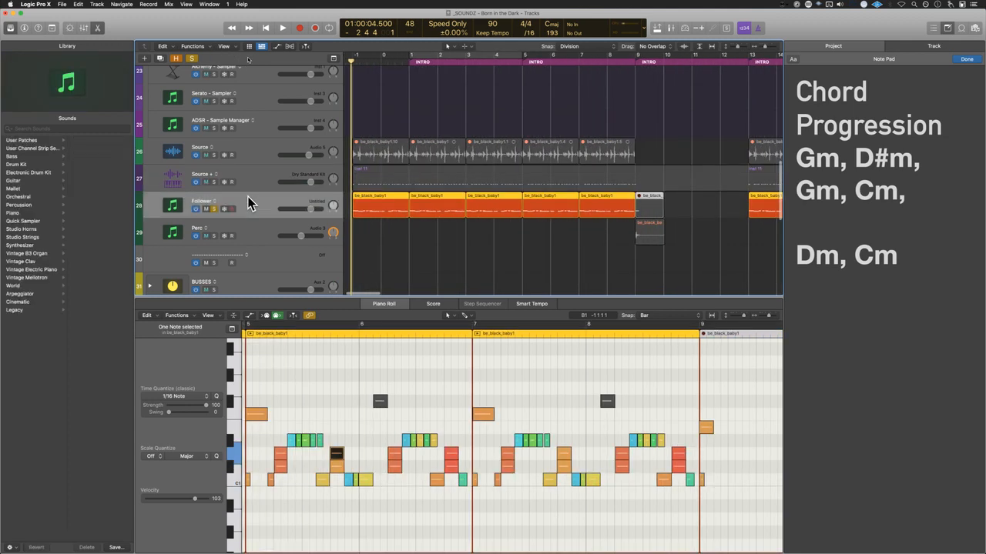
scroll(280, 460, "up", 3)
scroll(279, 459, "down", 2)
scroll(280, 458, "left", 4)
Step: Replace the Inst 11 region on the Source + track with copies of the five Follower regions between bars -1 and 9
left_click(440, 135)
left_click_drag(382, 116, 660, 158)
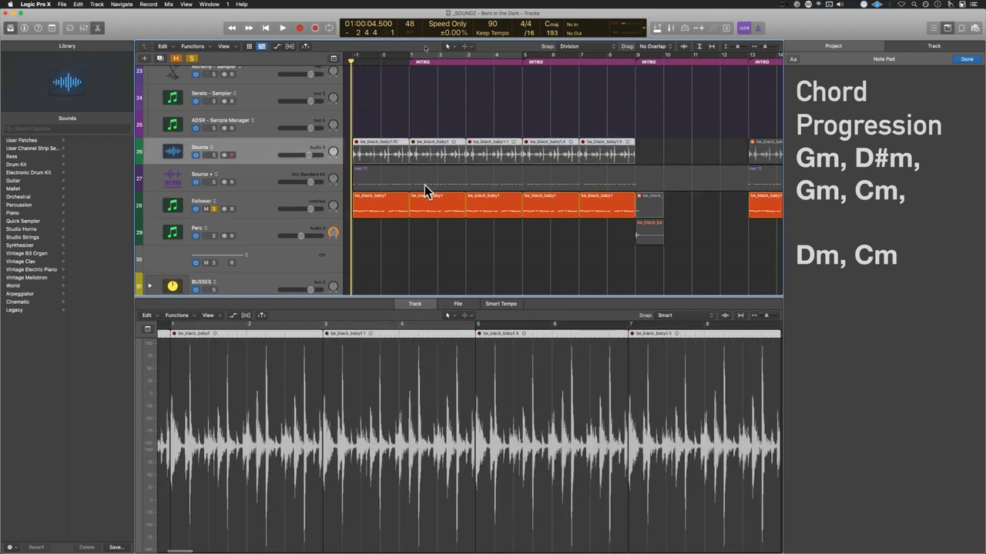
left_click_drag(536, 192, 610, 199)
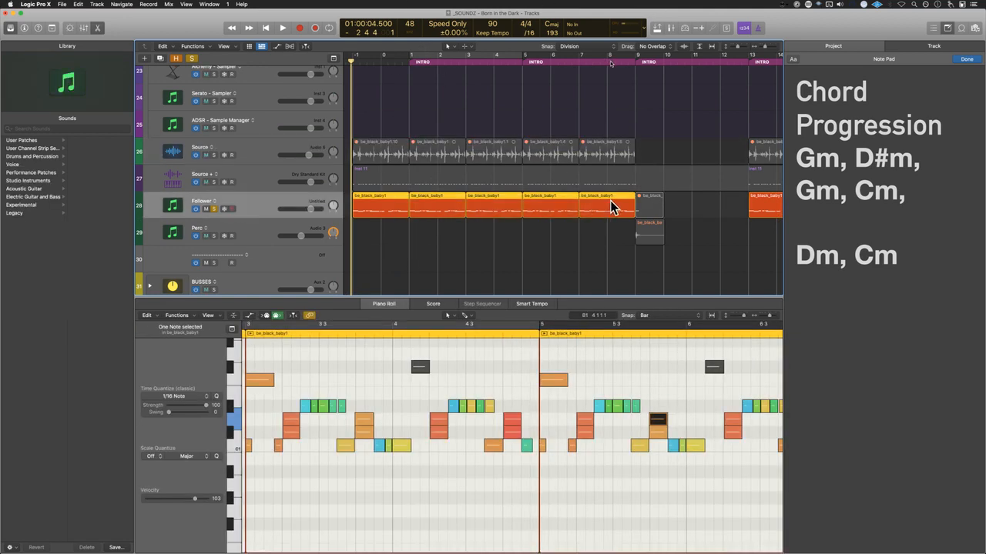
left_click(503, 178)
key("Delete")
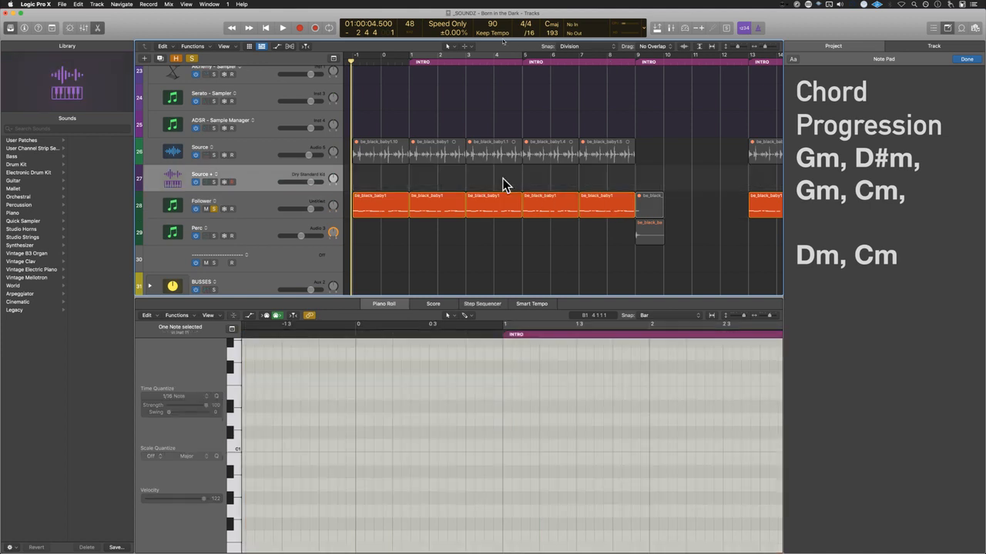
left_click_drag(639, 235, 378, 180)
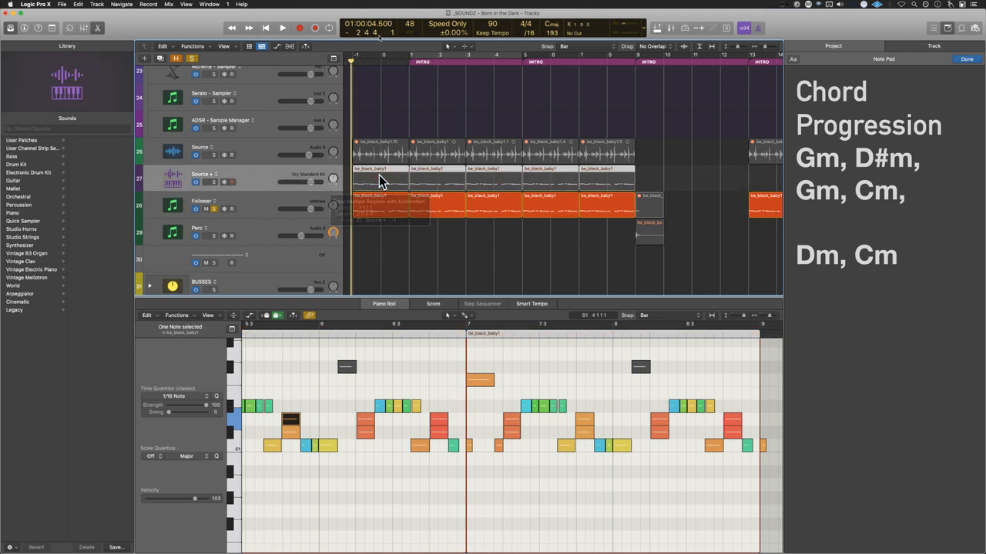
Step: Solo Source + instead of Follower, save the project and audition the copied regions from just before bar -1
left_click(213, 181)
left_click(213, 208)
left_click(435, 239)
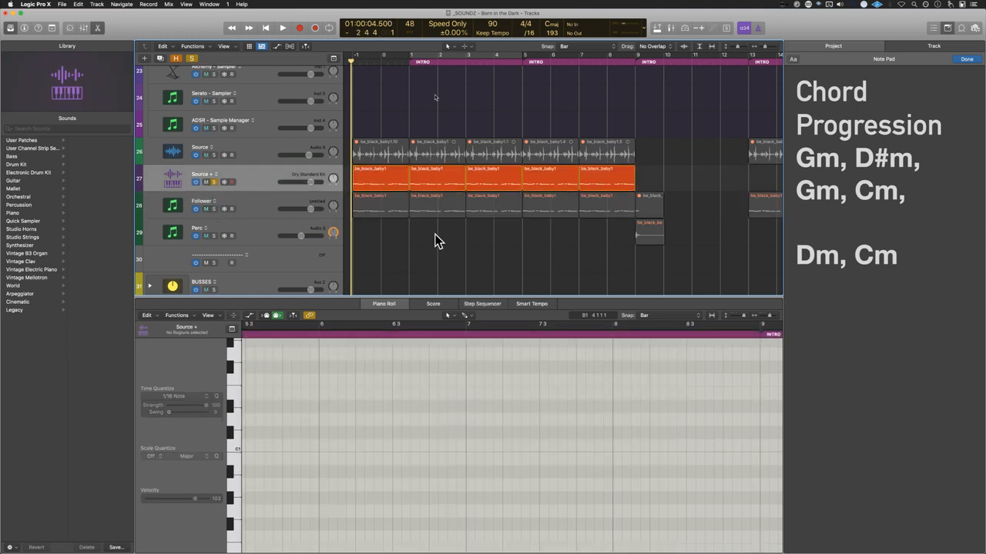
key("super+s")
key("space")
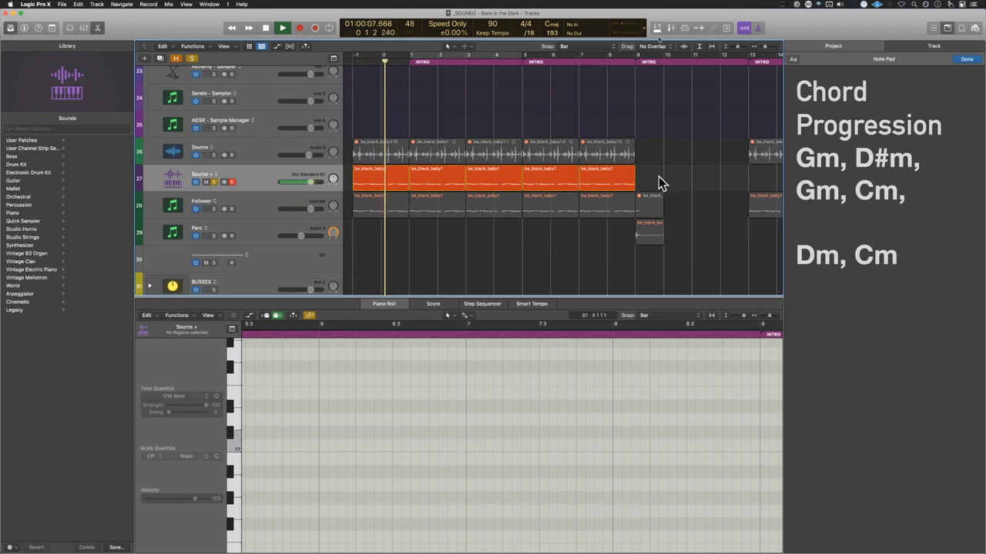
key("space")
Step: Select all F1 notes across the five Source + regions and transpose them up to A#1
left_click_drag(659, 179, 390, 170)
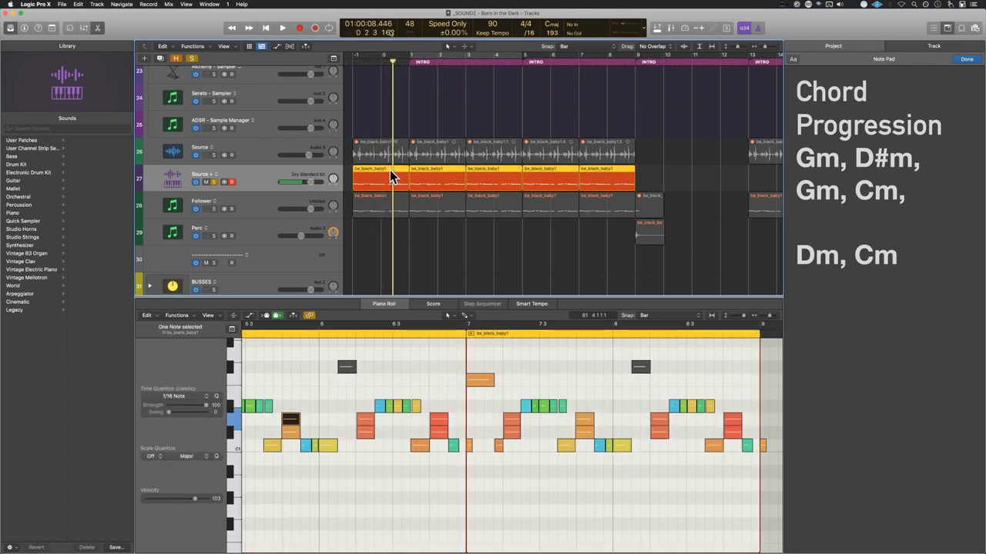
scroll(356, 504, "left", 15)
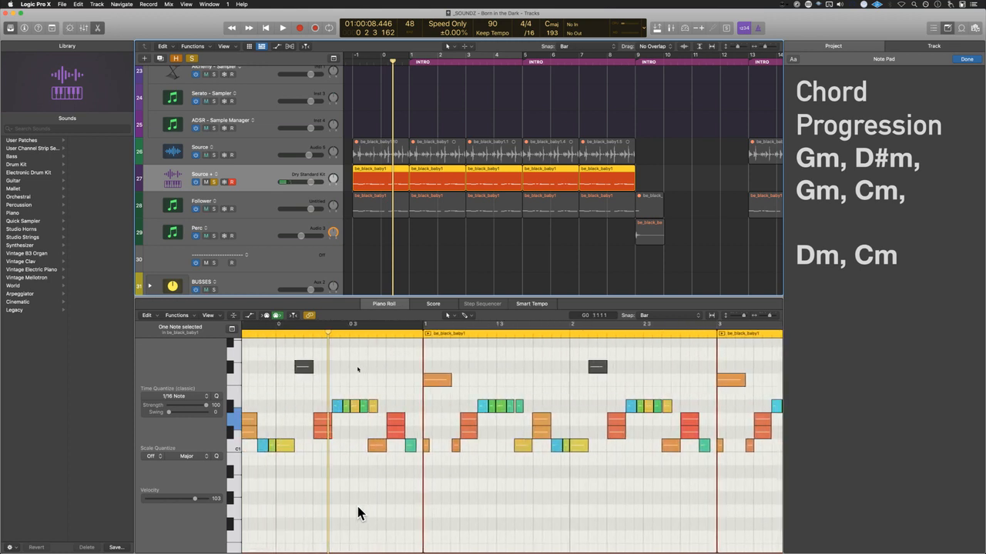
scroll(357, 506, "right", 3)
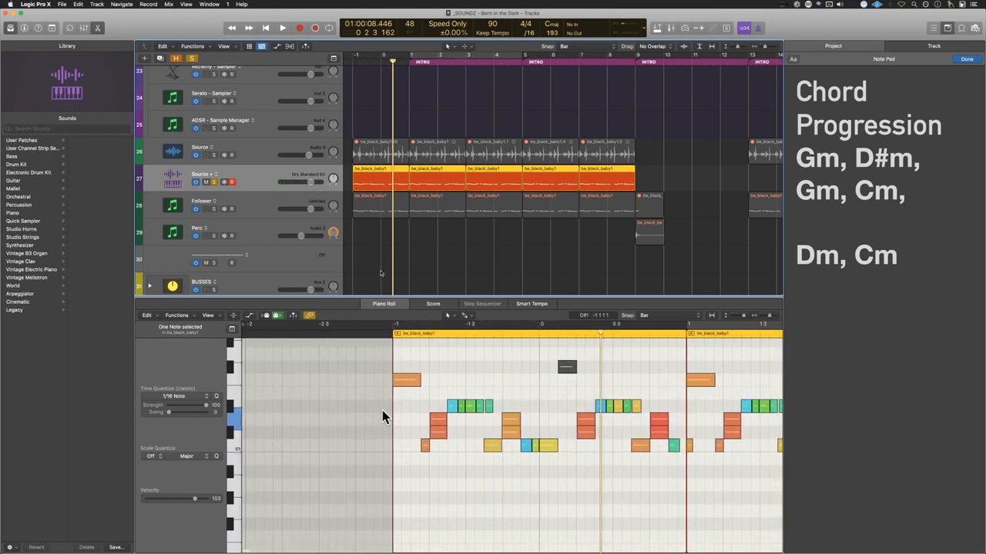
scroll(382, 413, "right", 3)
left_click(235, 377)
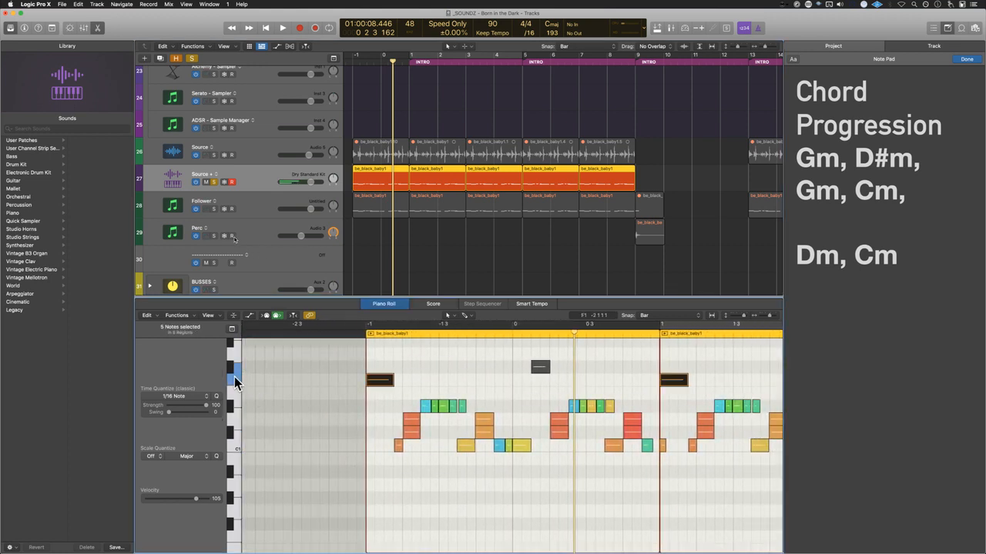
key("alt+Up")
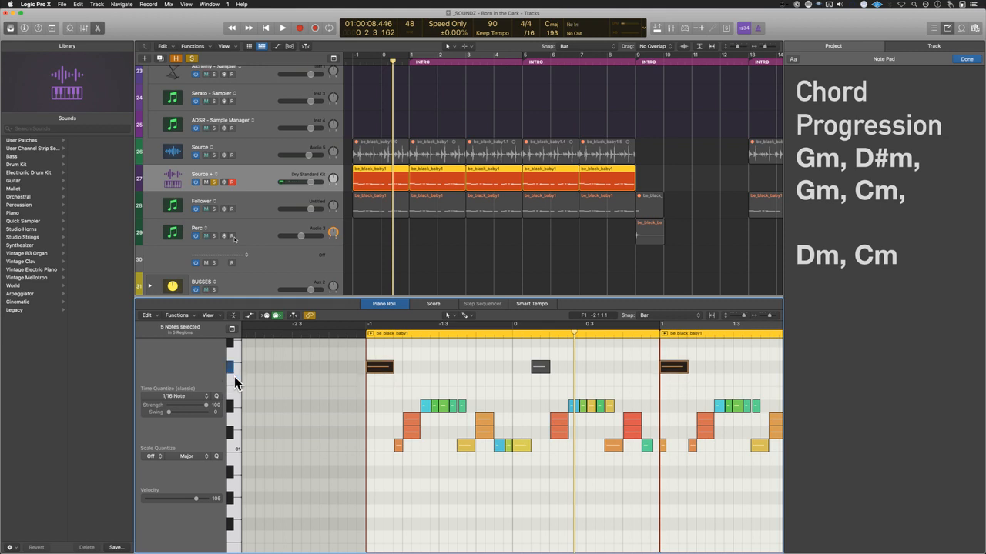
key("alt+Up")
key("alt+Up")
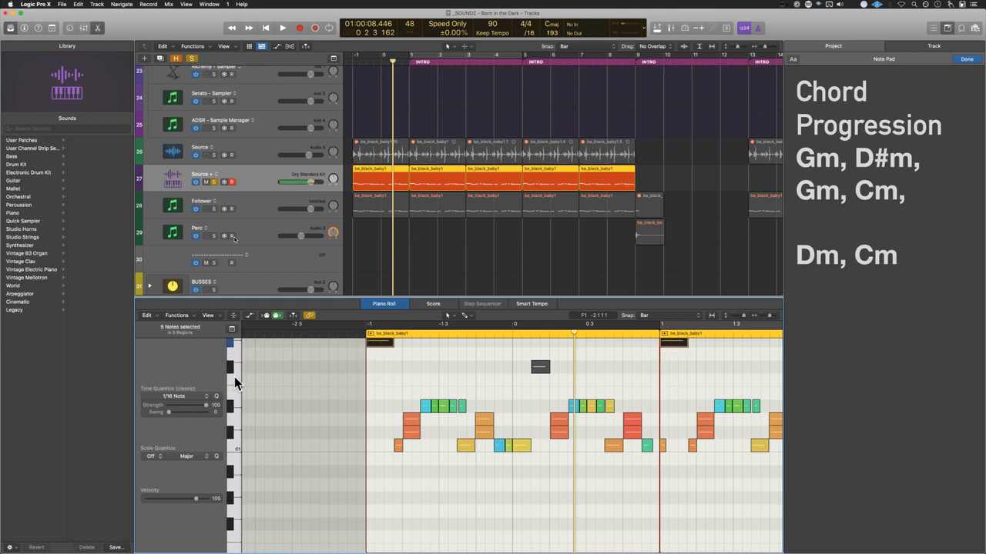
key("alt+Up")
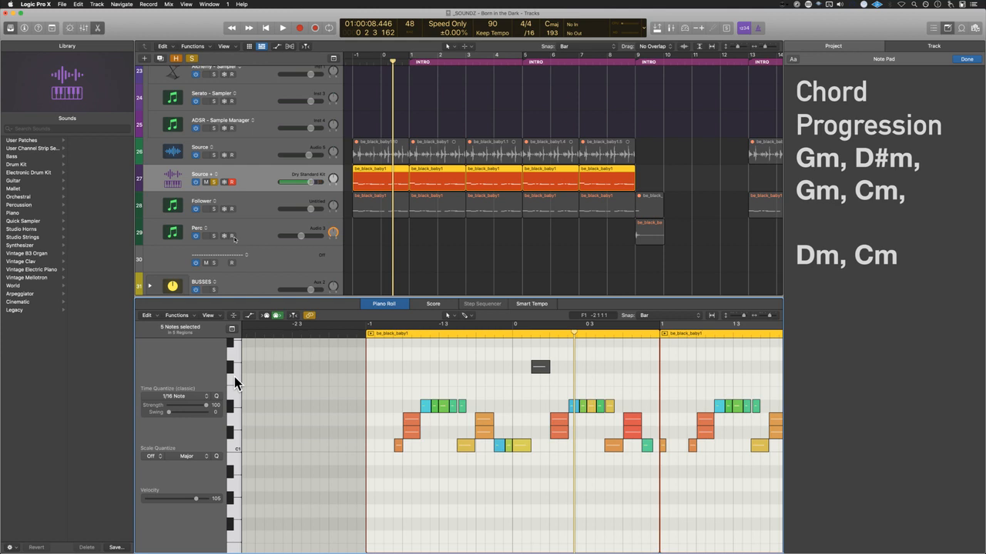
Step: Play the Source + regions from just before bar -1 to check the transposed notes, then stop playback
left_click(348, 331)
key("space")
scroll(393, 456, "up", 3)
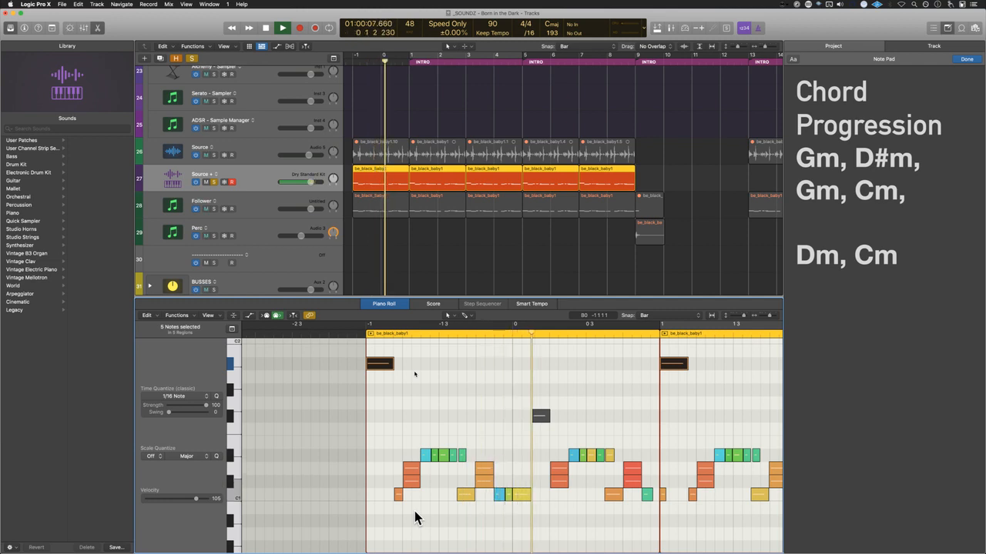
key("space")
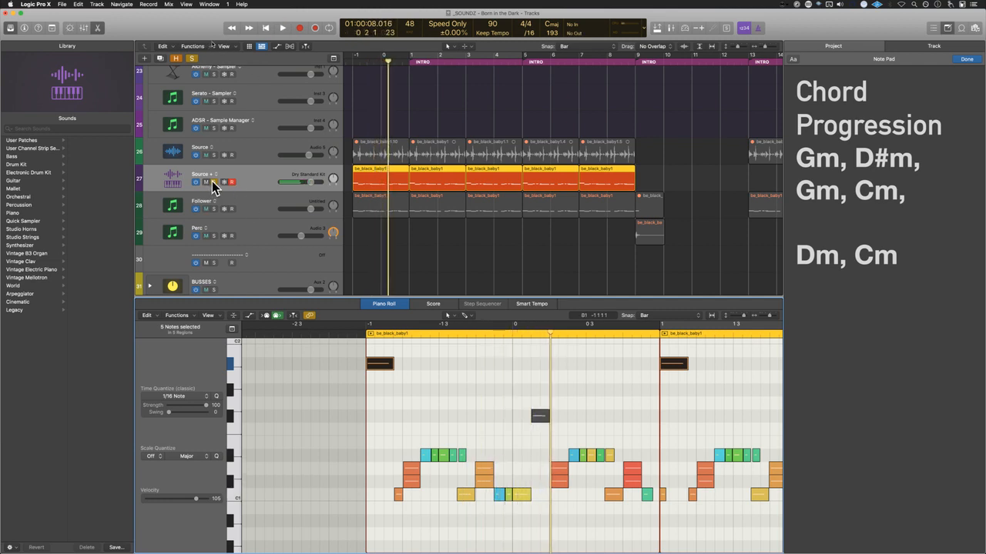
Step: Play the Source + regions from the start of bar -1 and select the first C1 note
left_click(361, 335)
scroll(396, 392, "up", 5)
scroll(398, 399, "down", 7)
scroll(401, 401, "right", 1)
scroll(399, 403, "right", 1)
key("space")
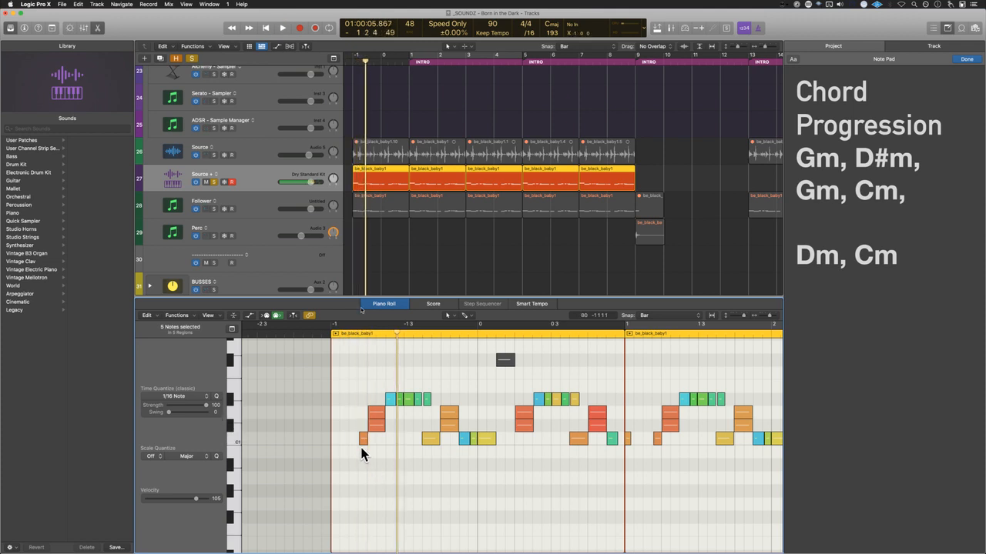
left_click(361, 439)
Step: Unmute the Source track's regions and play them soloed together with Source + from bar -1
left_click(214, 155)
key("space")
left_click(341, 328)
left_click(290, 148)
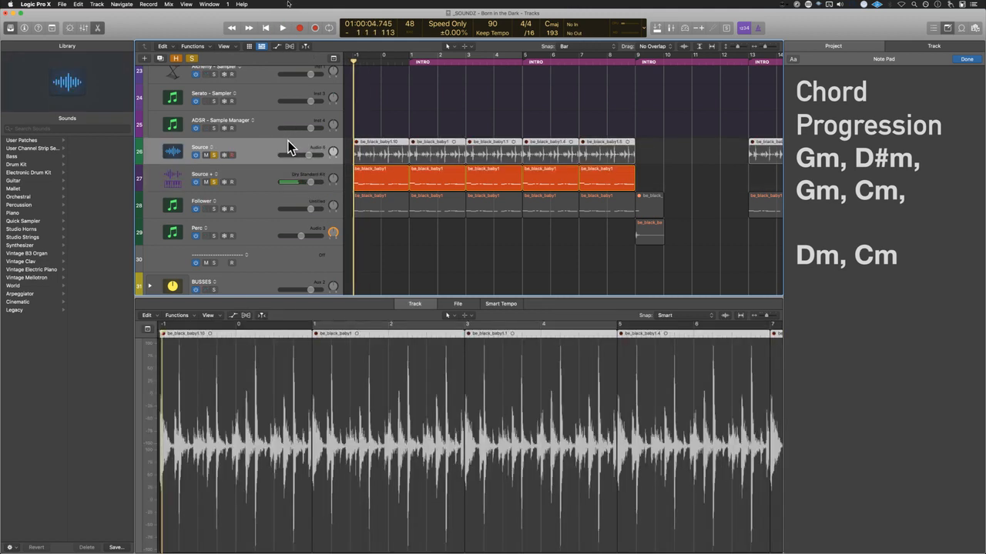
key("ctrl+m")
left_click_drag(367, 107, 362, 177)
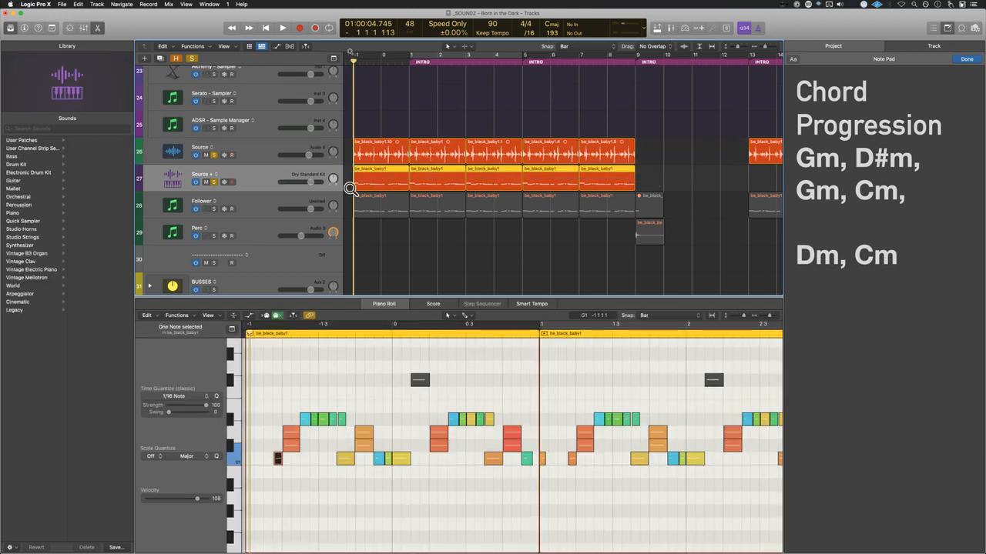
key("space")
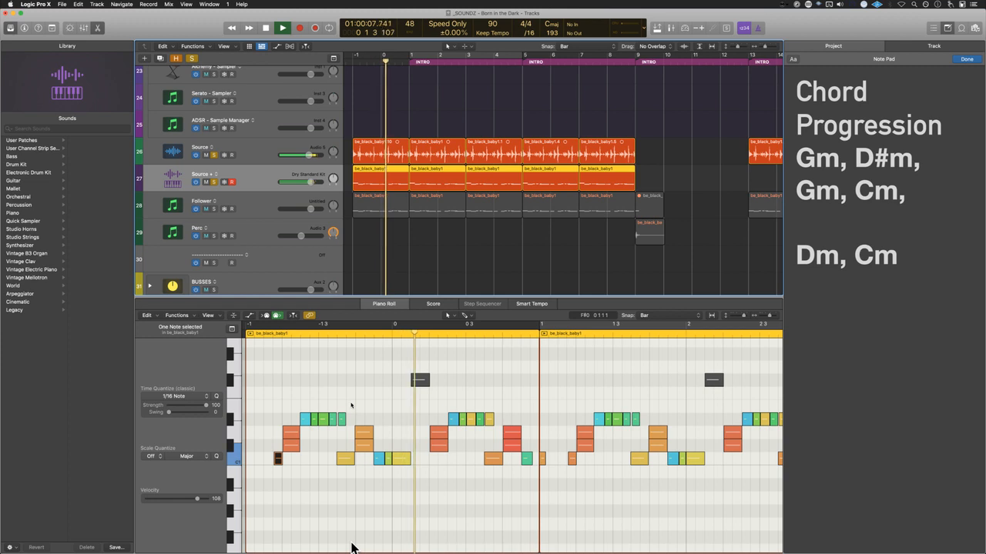
key("space")
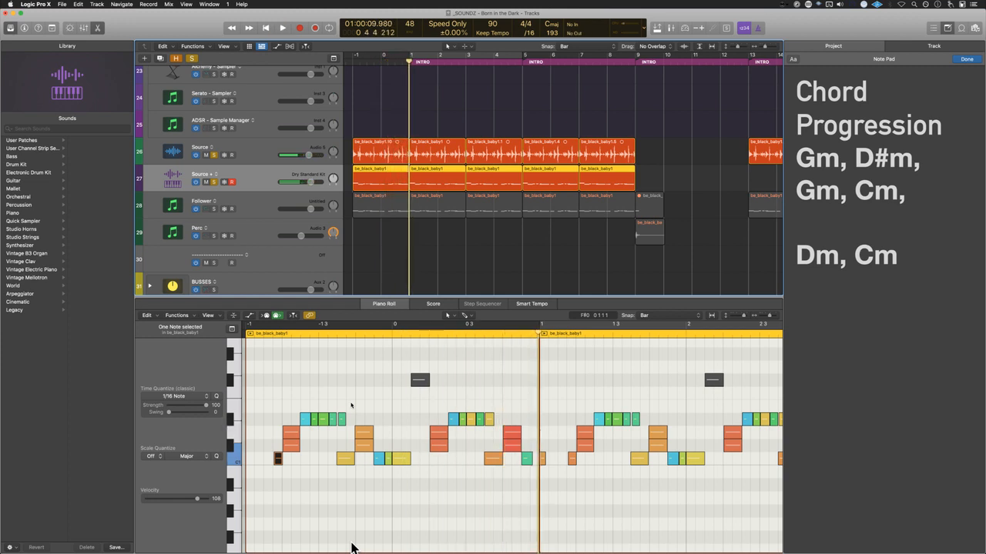
Step: Hide the library, enlarge the piano roll, and mute the Source track instead of soloing it
key("y")
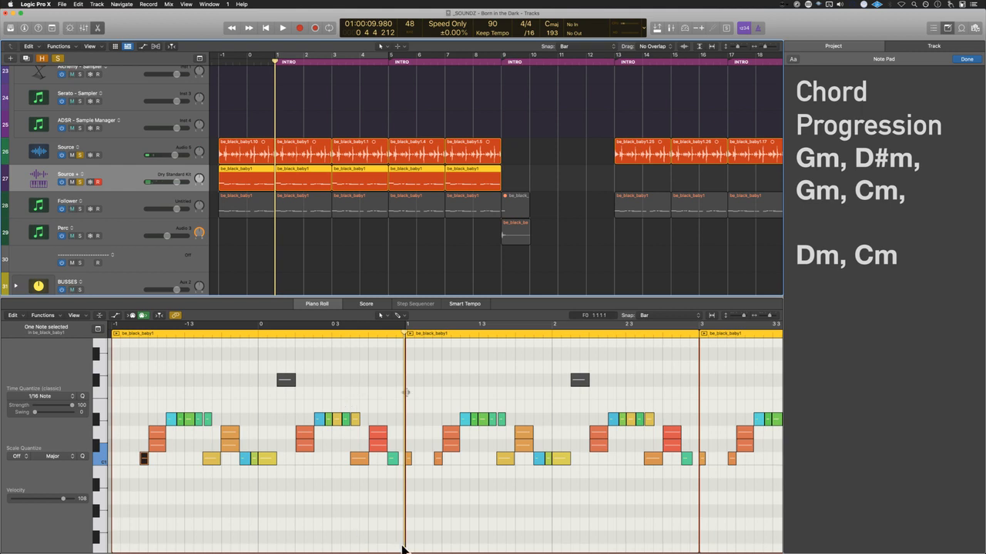
left_click_drag(385, 287, 383, 193)
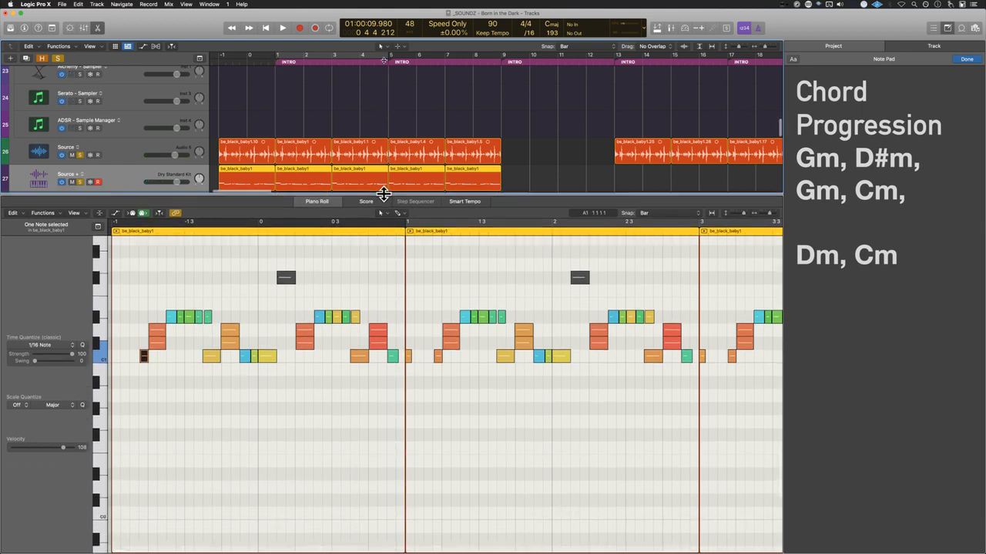
left_click(73, 155)
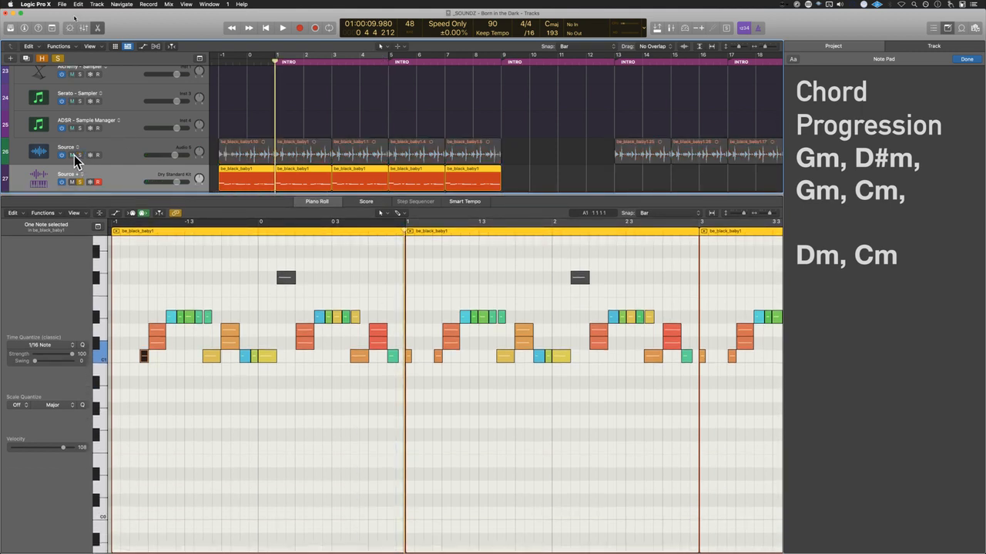
left_click(126, 154)
left_click(130, 180)
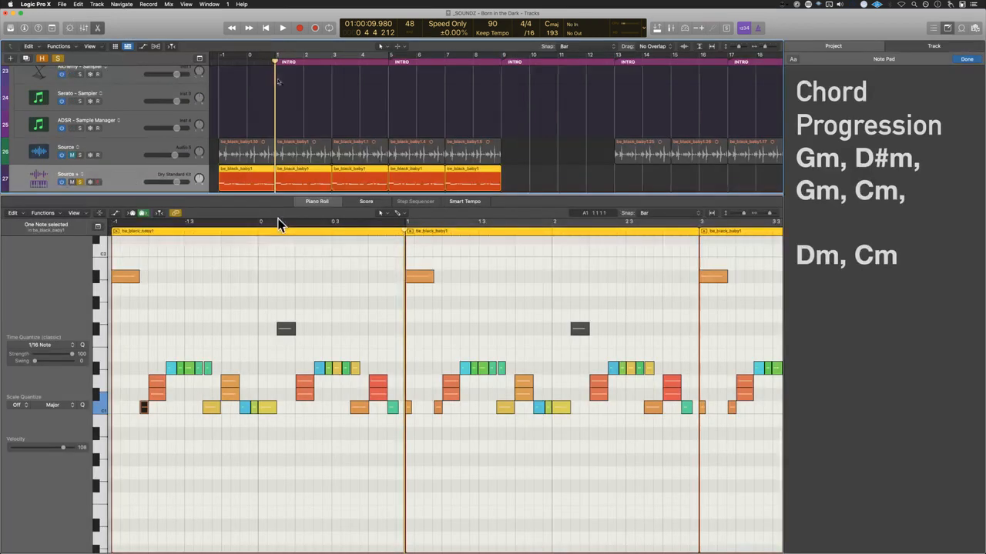
Step: Examine the quantize setting of the five Source + regions in the inspector
scroll(267, 187, "down", 4)
scroll(258, 165, "up", 3)
scroll(243, 126, "down", 1)
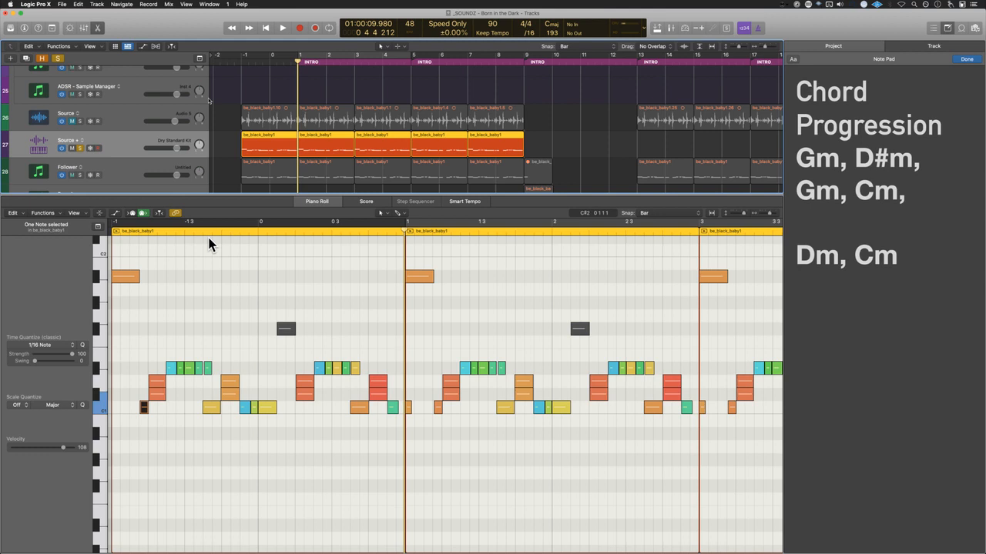
key("y")
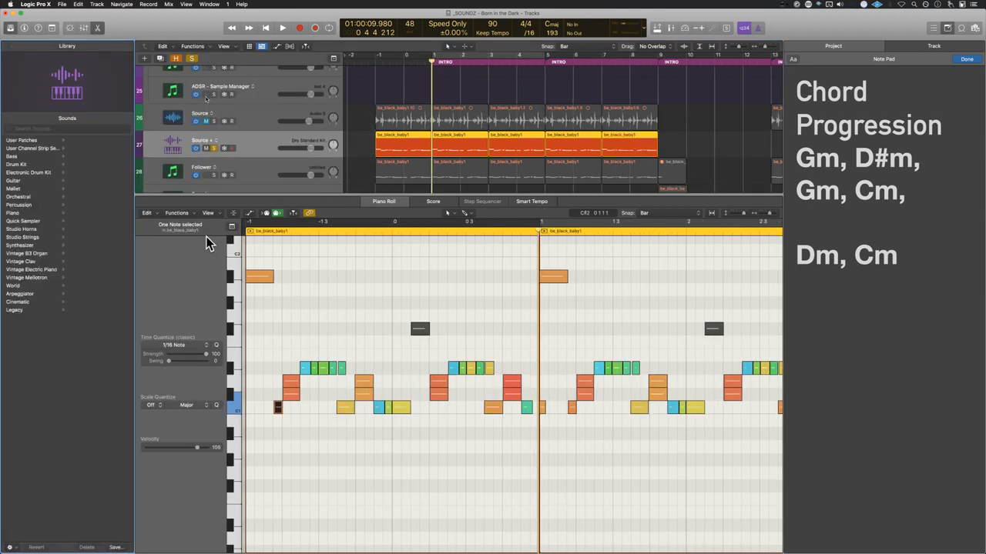
key("y")
key("i")
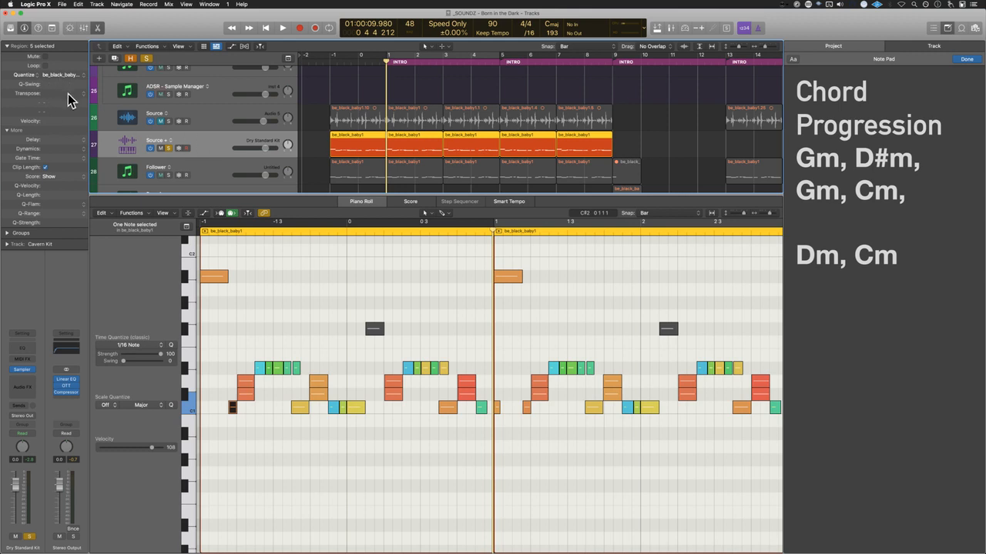
key("i")
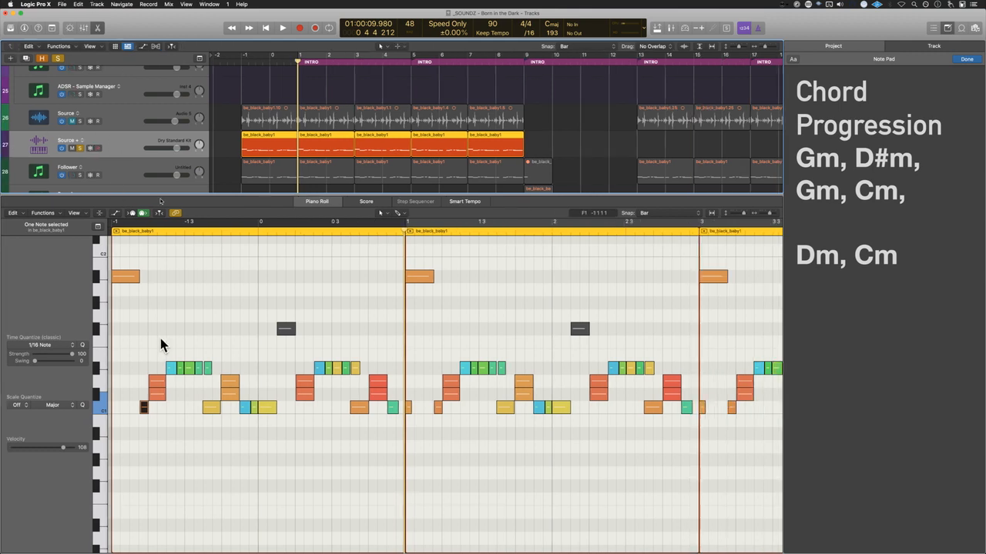
Step: Set the piano roll's time quantize to 1/8 Note
scroll(160, 338, "up", 5)
scroll(160, 338, "up", 1)
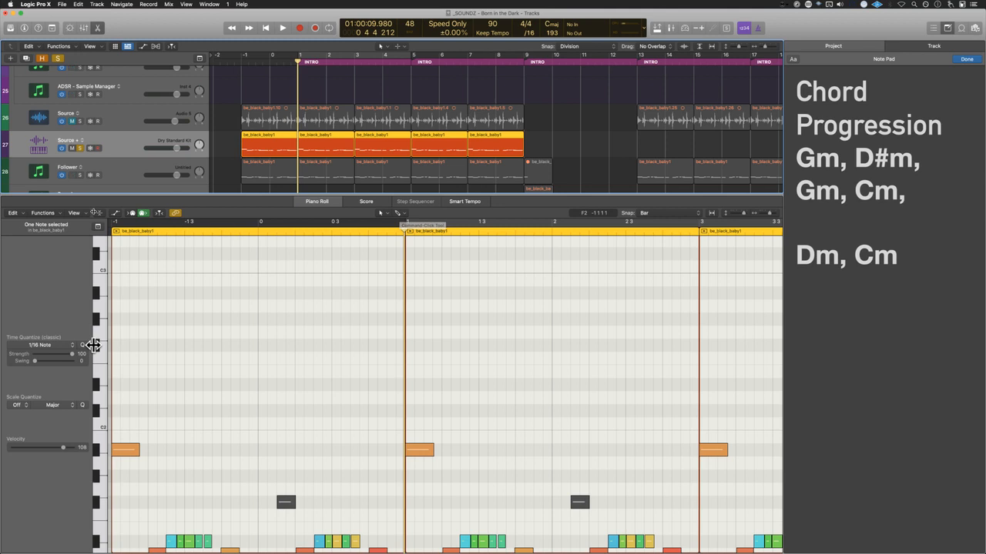
left_click(47, 345)
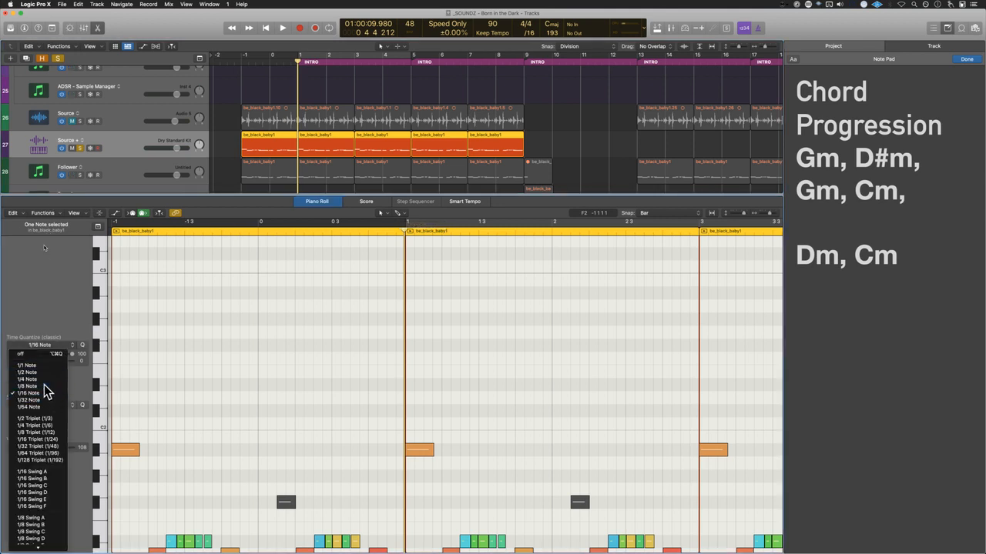
left_click(44, 386)
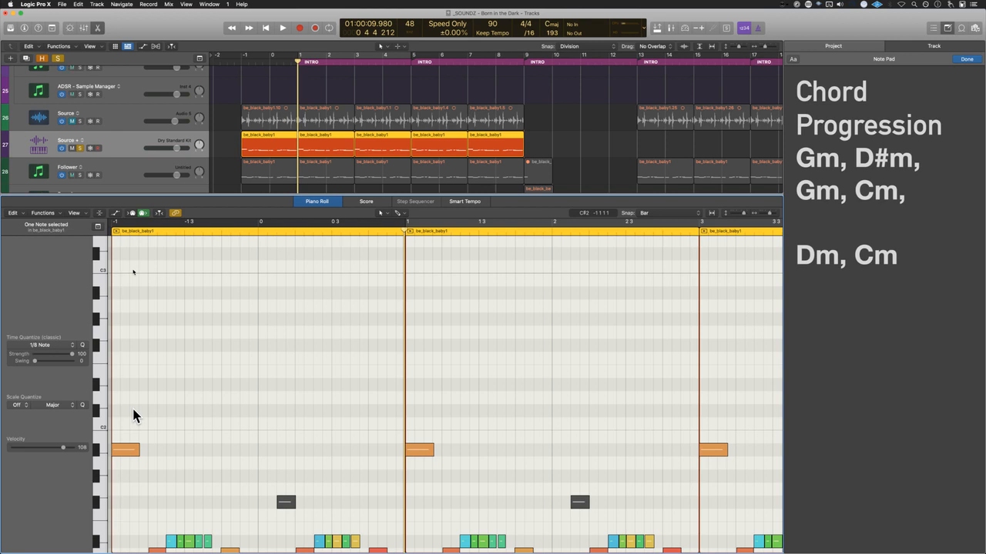
Step: Audition the F#1 sound and add a short F#1 note at the start of bar -1
left_click(103, 421)
scroll(98, 482, "down", 4)
left_click(97, 419)
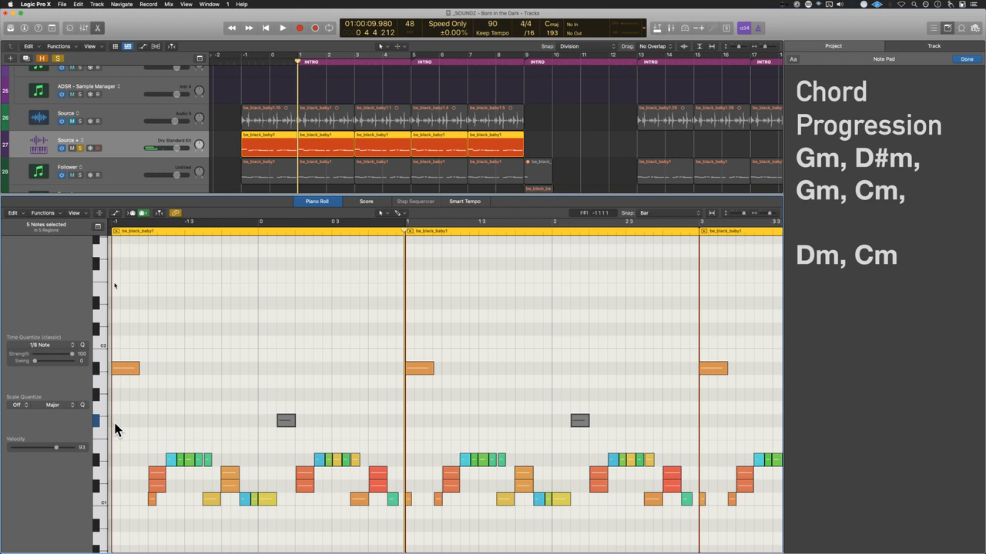
left_click(117, 421)
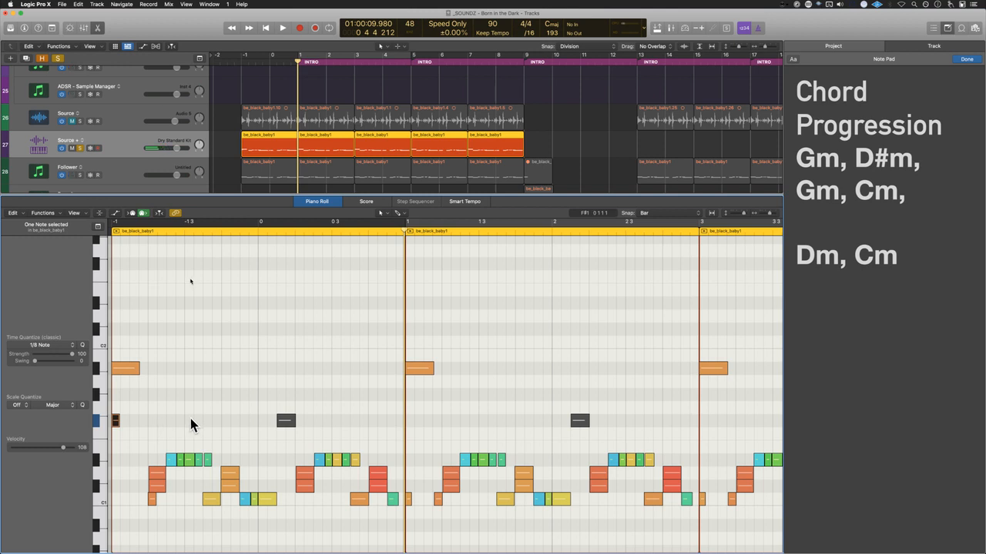
Step: Try to add further F#1 notes within bar -1
left_click(178, 420, "super")
left_click(207, 422, "super")
scroll(204, 428, "left", 4)
key("super+Right")
key("super+Right")
key("super+Right")
key("super+Right")
key("super+Right")
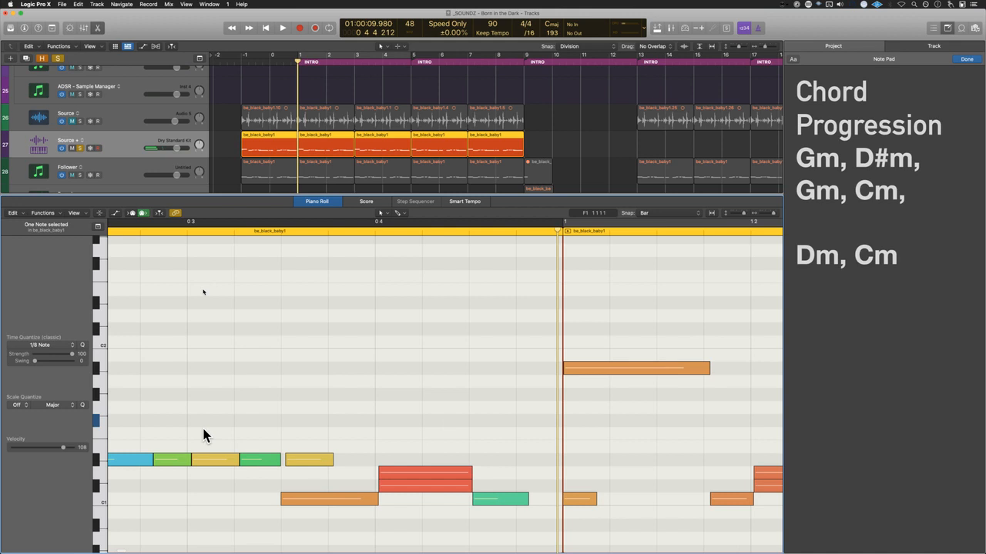
scroll(203, 429, "left", 10)
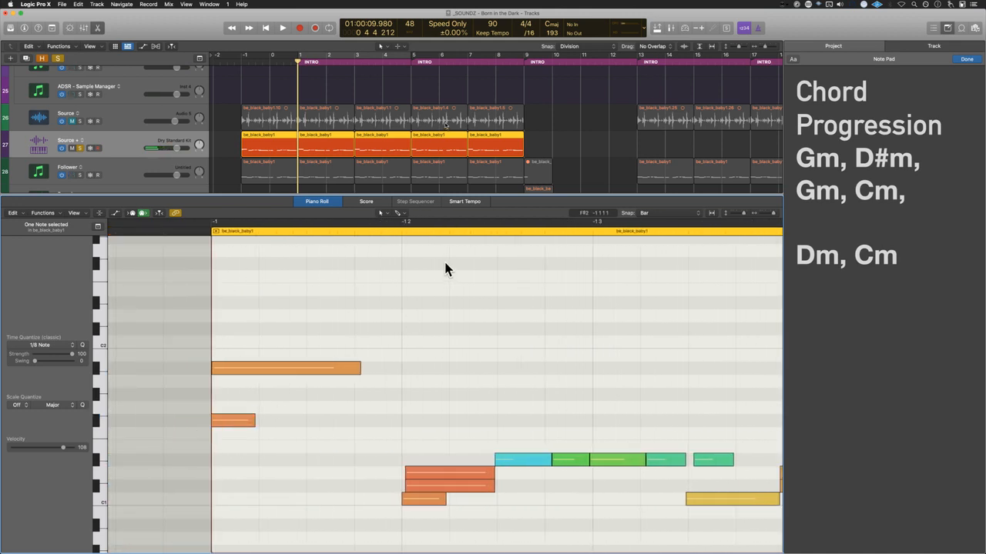
key("Left")
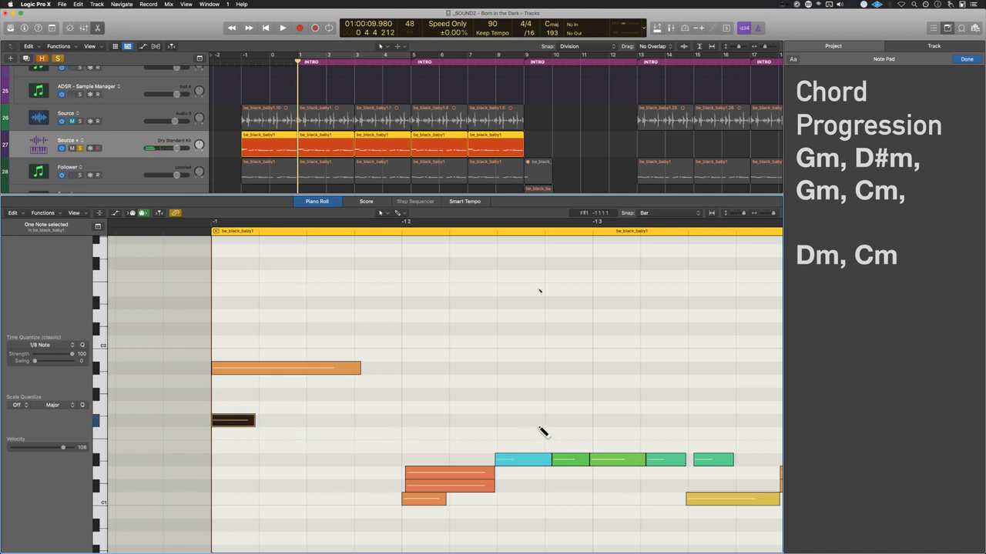
Step: Set the piano roll snap to Division and add F#1 notes on beats 2 and 3 of bar -1
left_click(667, 214)
left_click(672, 228)
left_click(434, 422, "super")
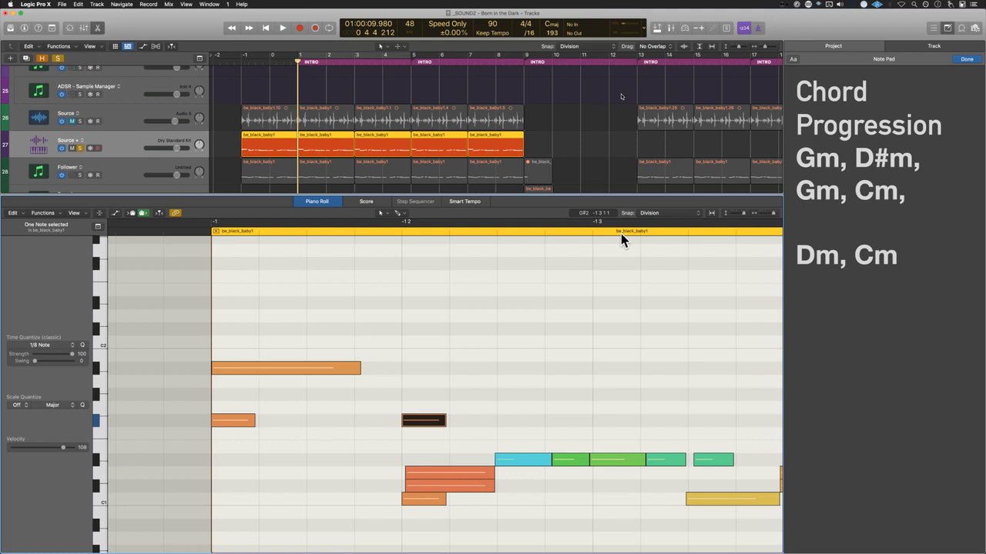
left_click(605, 422, "super")
Step: Add F#1 notes on beat 4 of bar -1 and on all four beats of bar 0
scroll(607, 422, "right", 1)
scroll(606, 422, "down", 5)
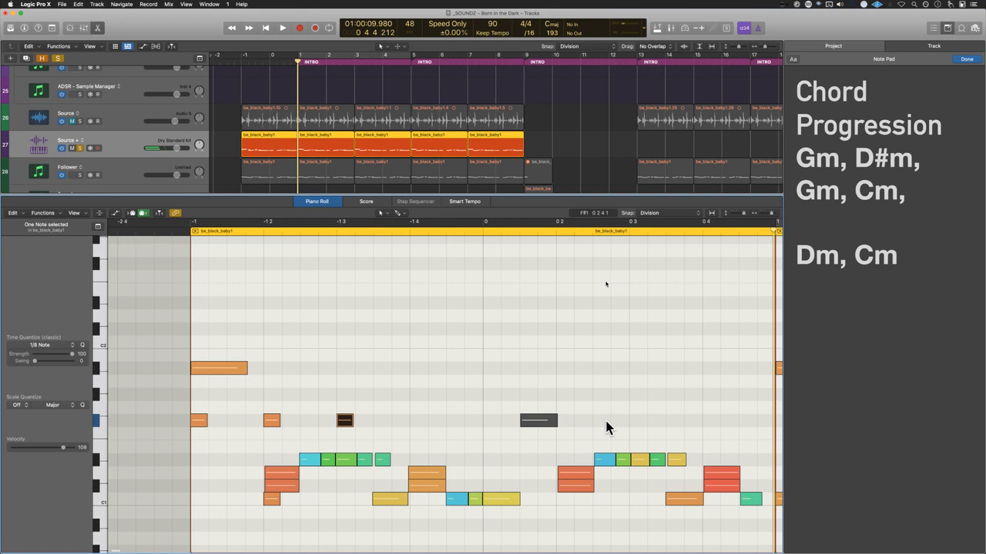
left_click(418, 420)
left_click(493, 421)
left_click(565, 421)
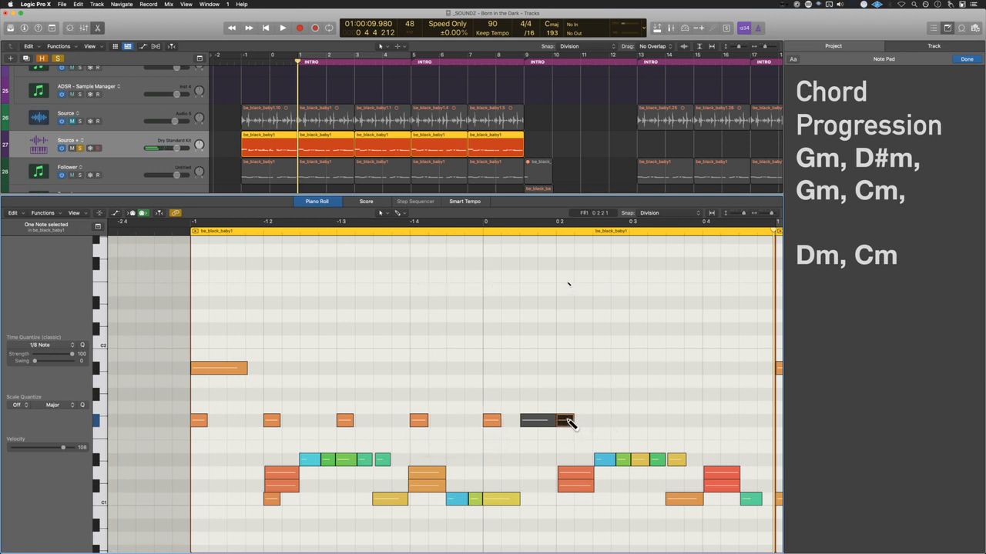
left_click(637, 420)
left_click(708, 421)
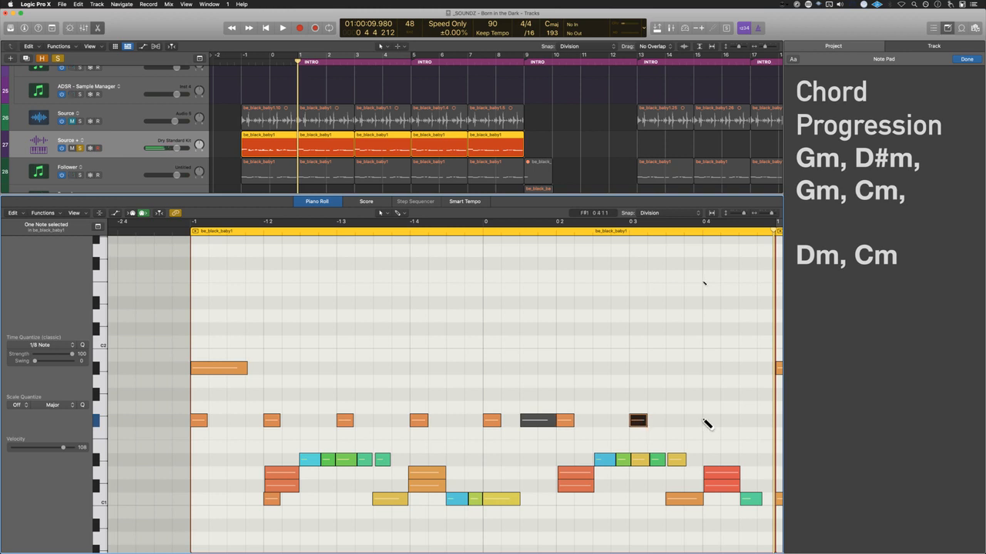
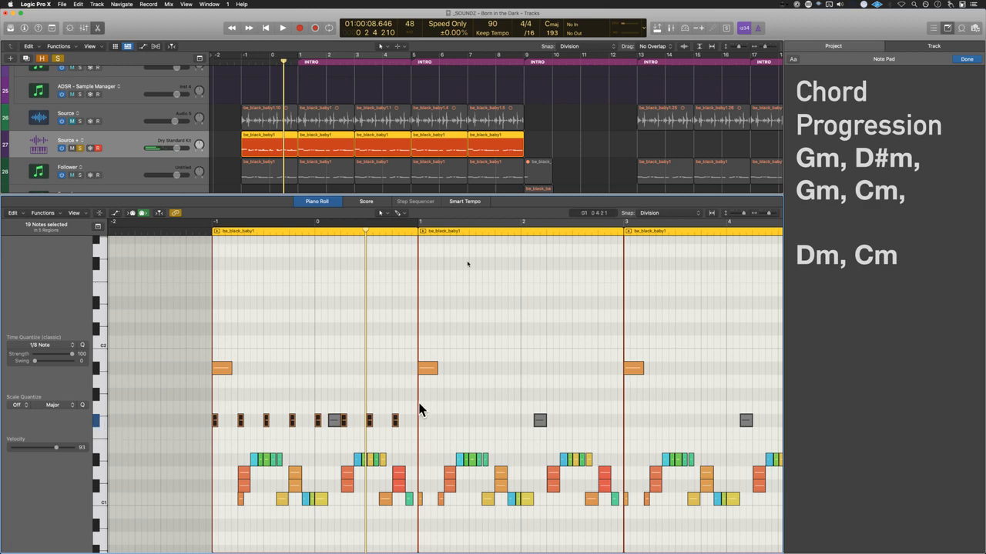
Step: Copy the selected F#1 notes half a beat later, onto the offbeats of bars -1 and 0
scroll(504, 443, "up", 5)
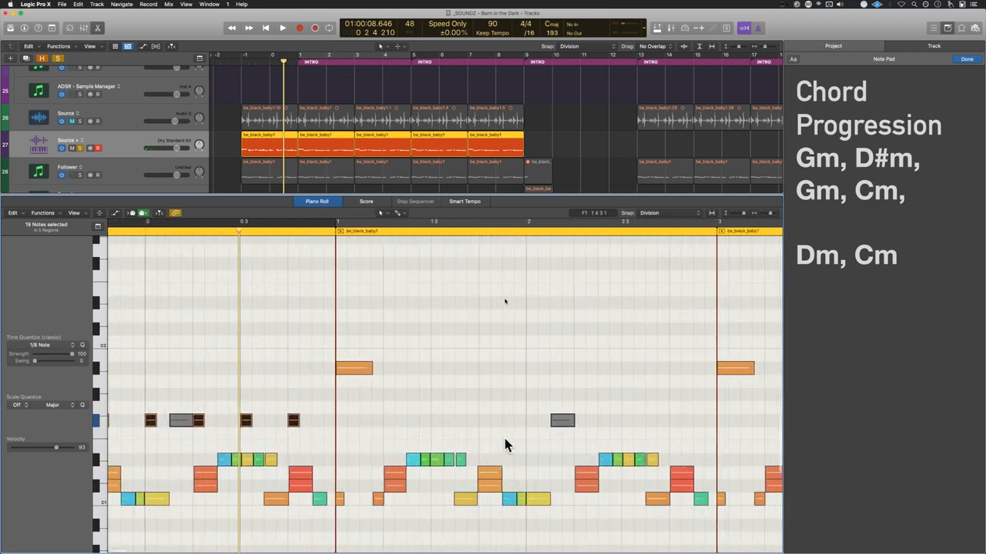
scroll(392, 446, "right", 5)
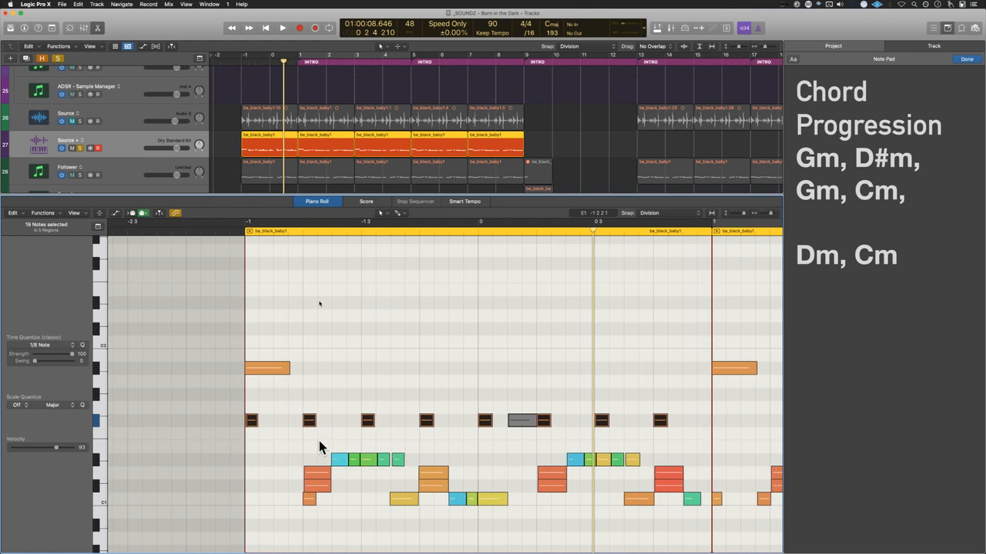
left_click_drag(253, 426, 280, 429)
Step: Play the Source + pattern from just before bar -1 to check the added F#1 notes, then stop playback
left_click(233, 231)
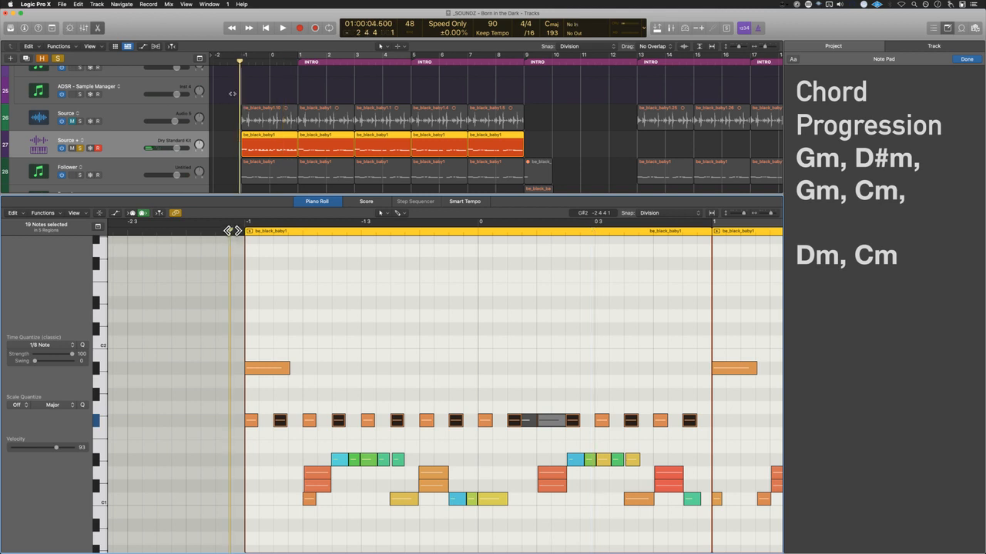
key("space")
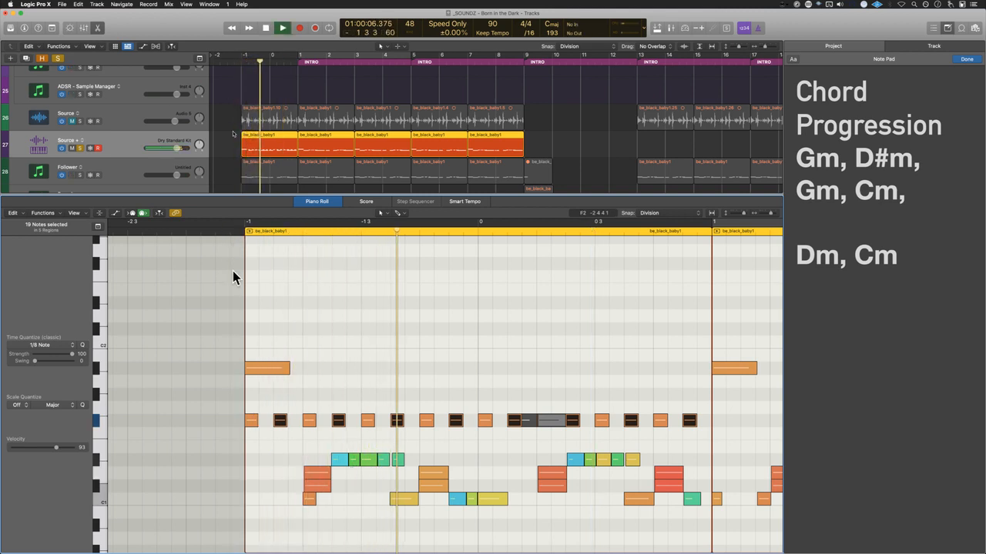
key("space")
Step: Switch the five Source + regions' quantize to 1/8 & 1/8 Triplet and back to be_black_baby1.10, then place the playhead just before bar -1
key("p")
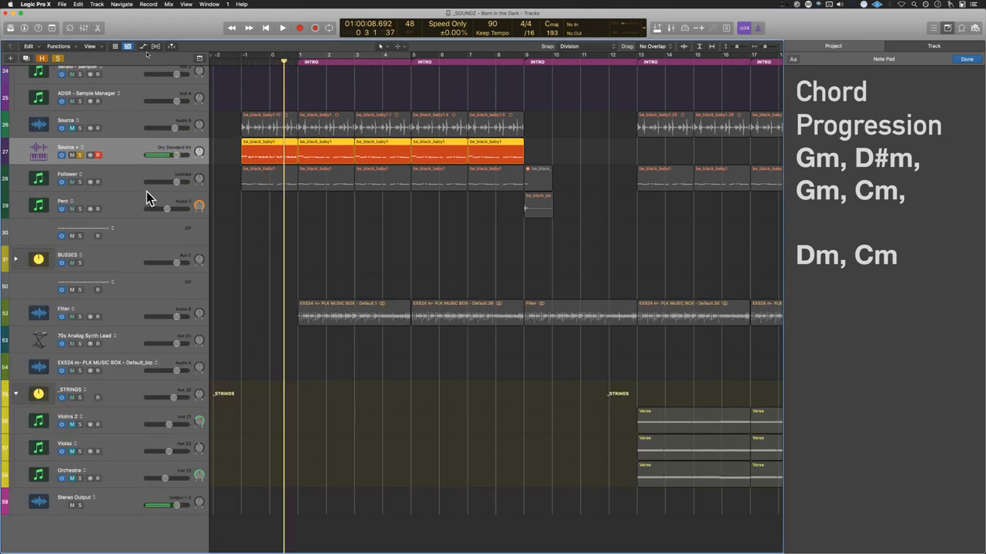
key("y")
key("i")
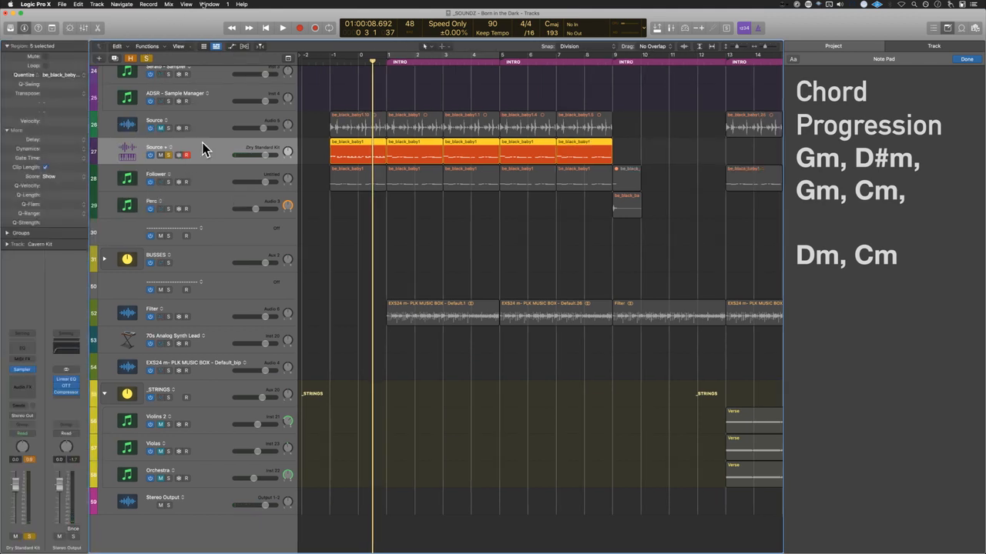
left_click(46, 75)
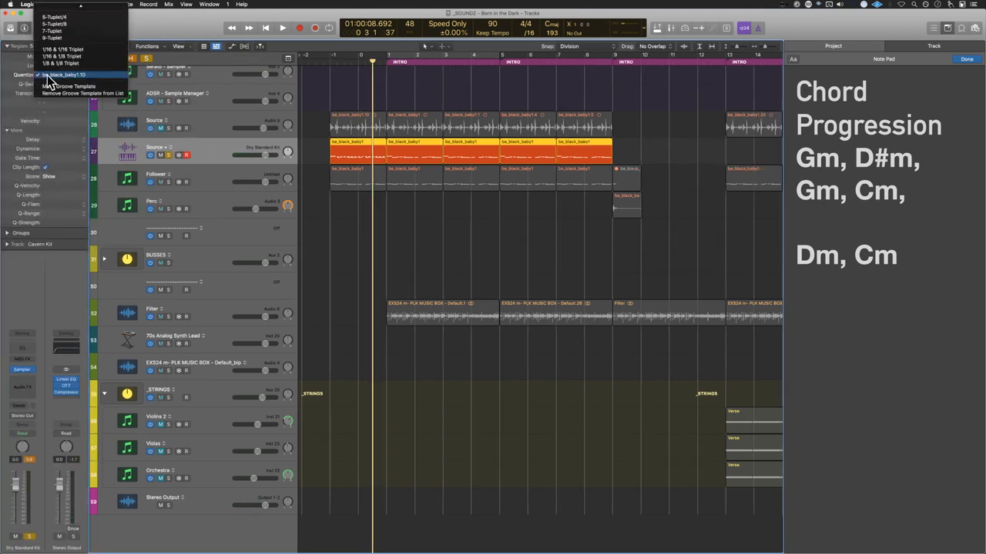
left_click(81, 77)
left_click(79, 77)
left_click(75, 77)
left_click(74, 77)
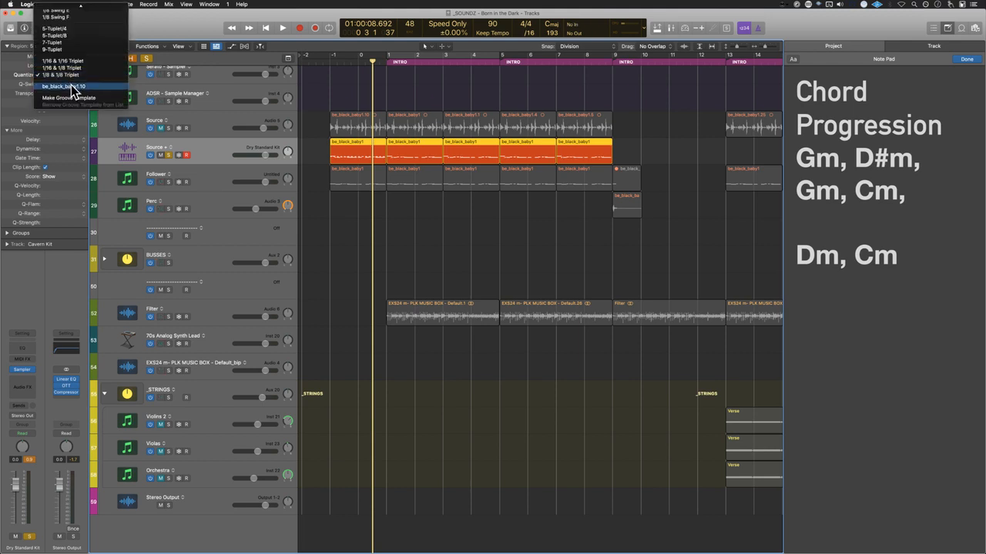
left_click(74, 87)
left_click(332, 59)
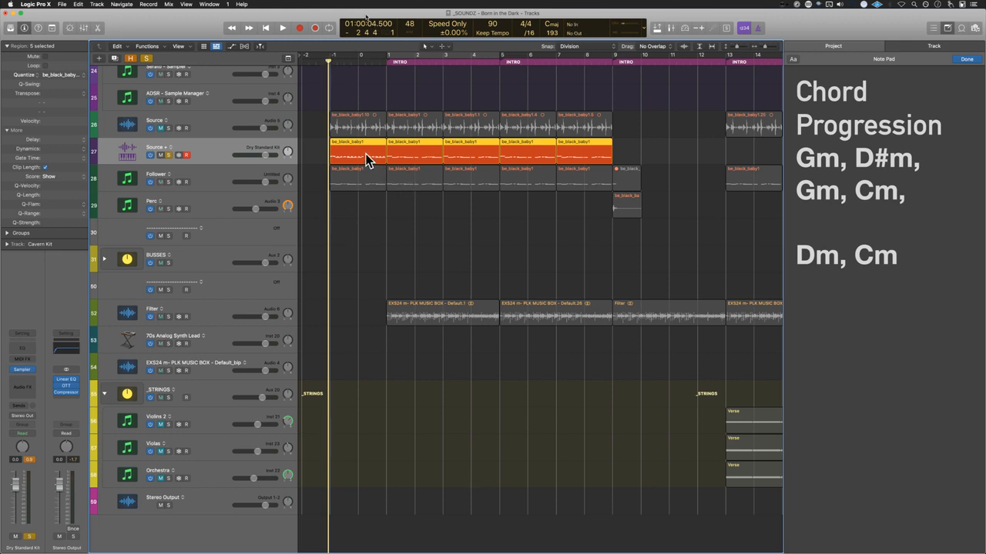
Step: Play the Source + pattern to check it, stop, and delete its four regions from bar 1 onward
key("space")
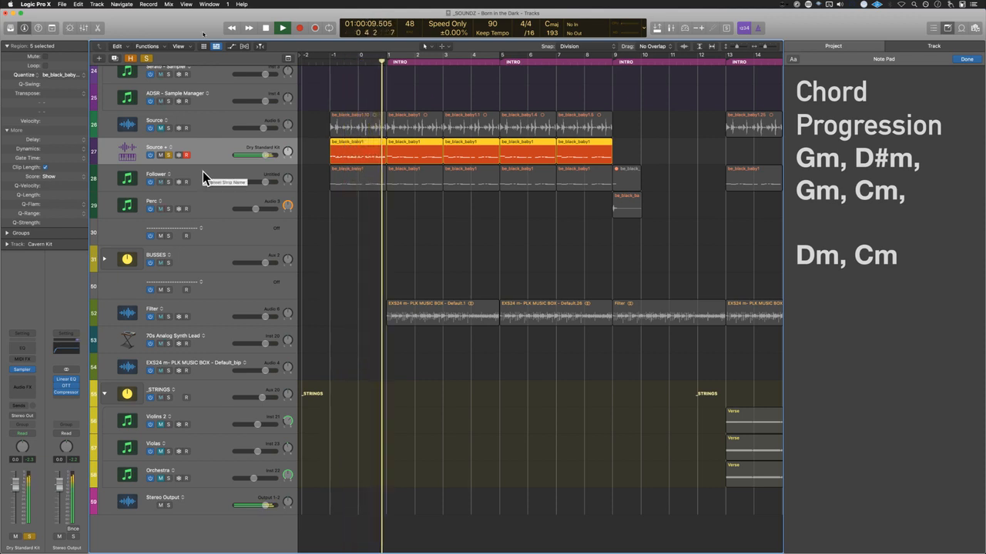
key("space")
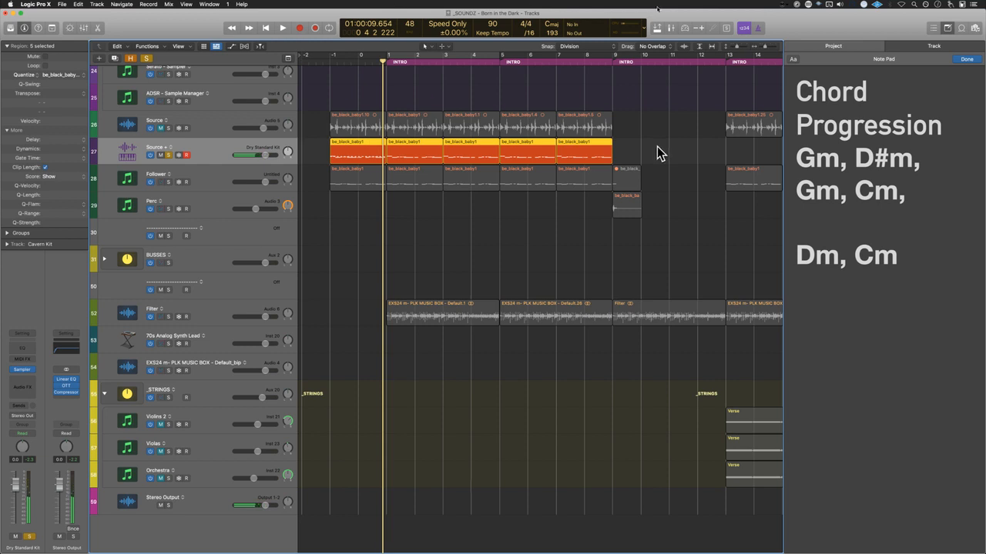
left_click_drag(656, 152, 396, 154)
key("Delete")
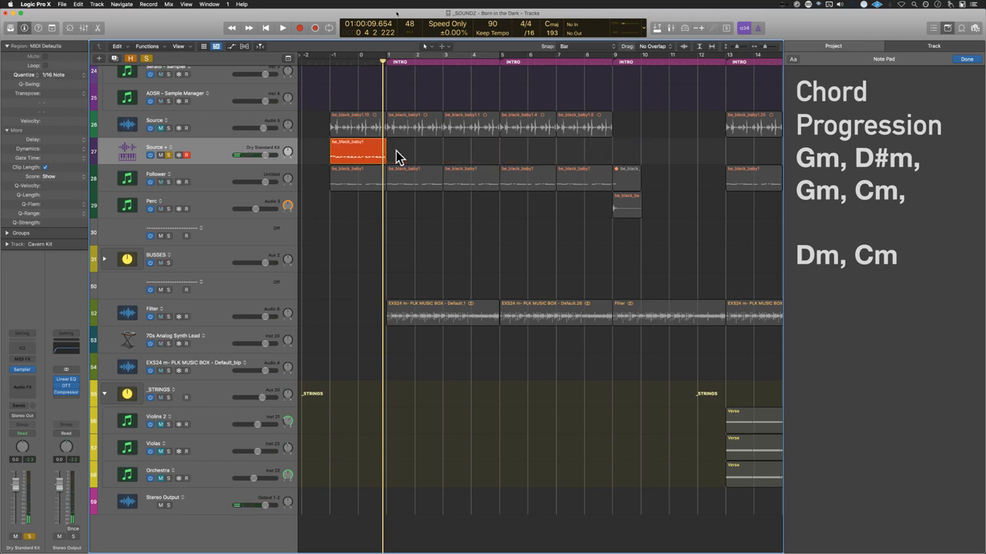
Step: Open the remaining Source + region in the Piano Roll and bring the D#1 notes of bar -1 into view
double_click(368, 148)
scroll(323, 351, "left", 5)
scroll(323, 351, "down", 3)
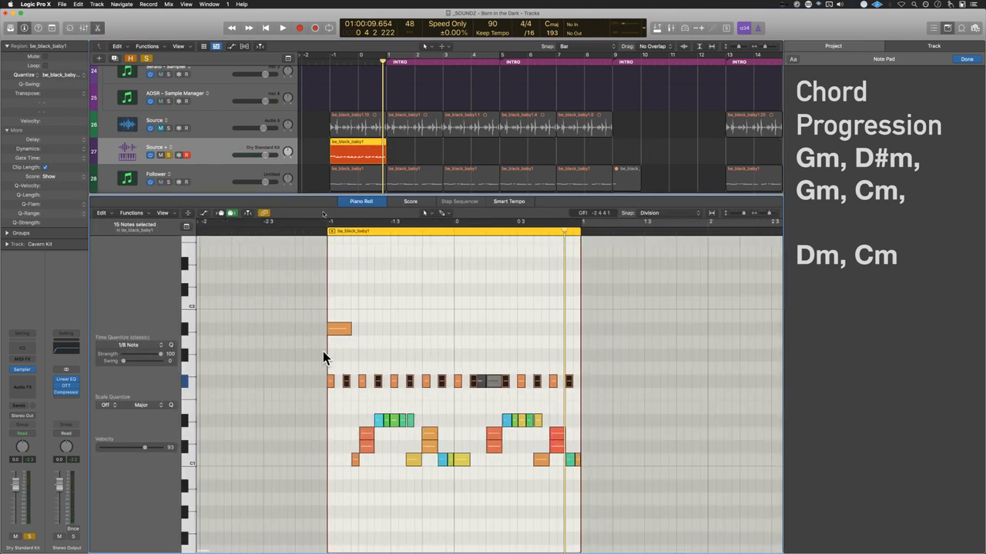
left_click_drag(353, 410, 607, 416)
scroll(608, 424, "up", 5)
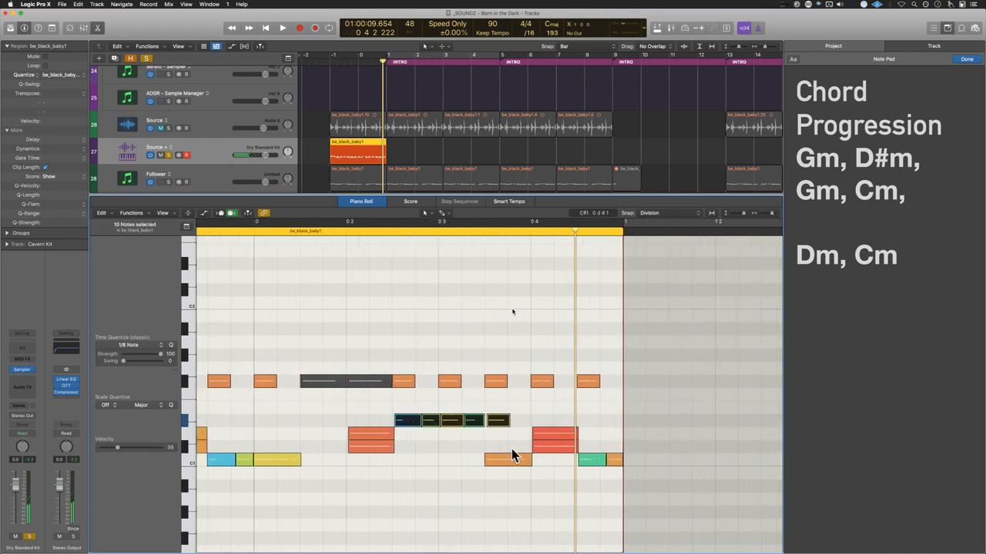
left_click(413, 433)
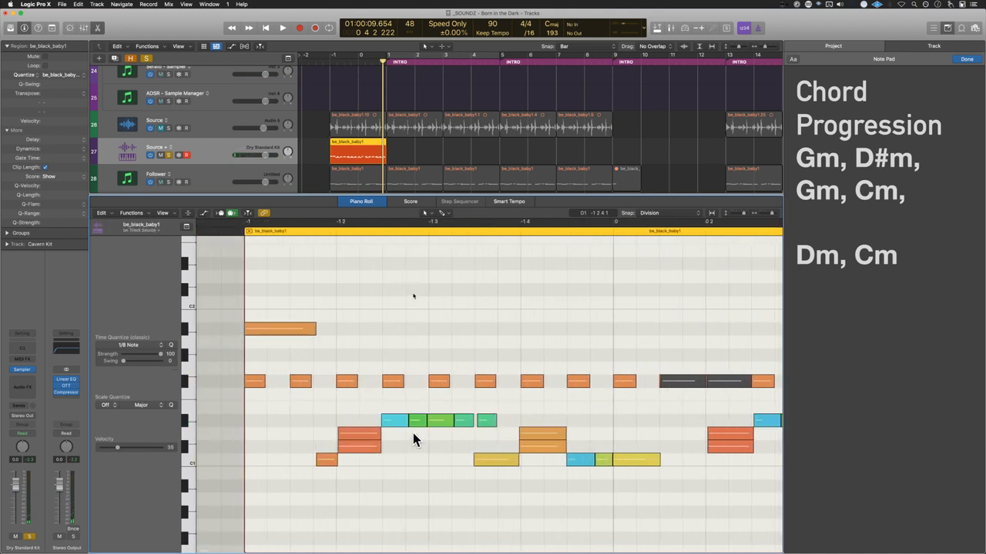
Step: Lower the short D#1 note just before beat 3 of bar -1 to C#1 and play the pattern
left_click(418, 420)
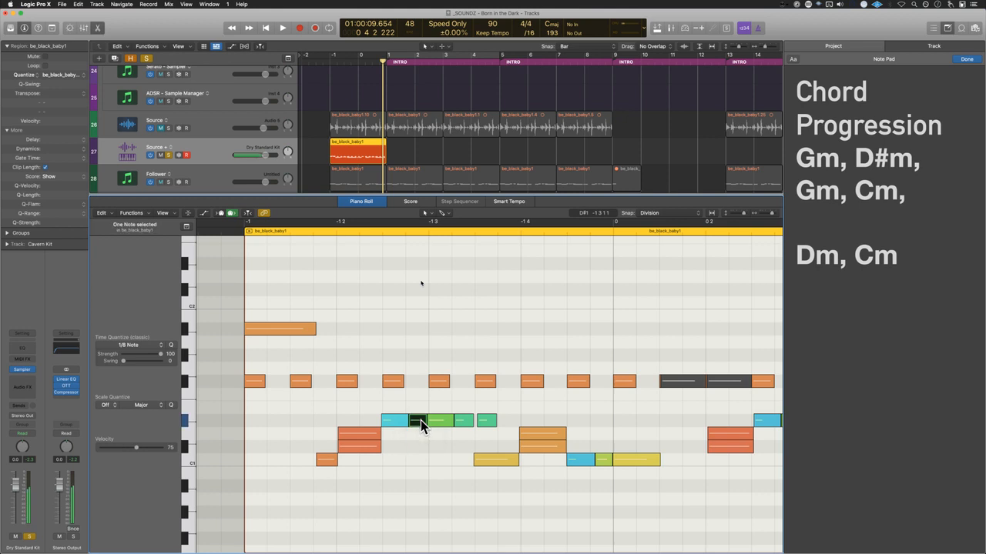
mouse_move(420, 420)
key("alt+Down")
key("alt+Down")
left_click(419, 446)
key("space")
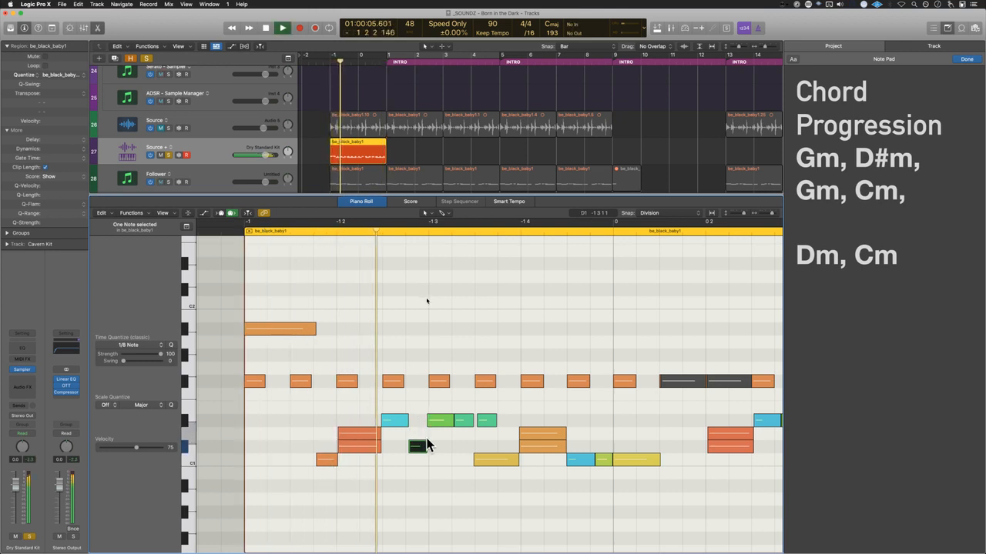
Step: Raise the last D#1 note of bar -1 to E1, audition E1 for the note on beat 3, and return that note to D#1
left_click(487, 421)
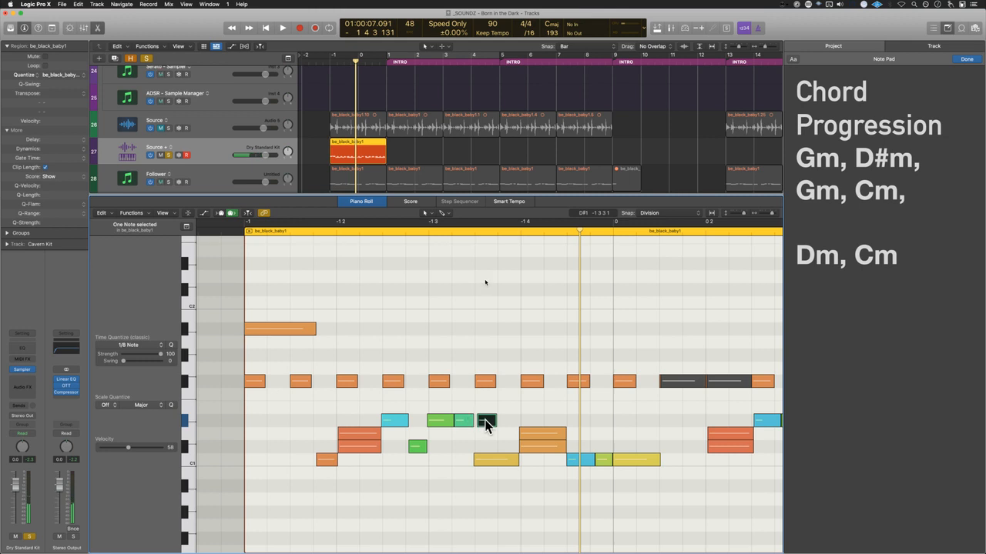
key("alt+Up")
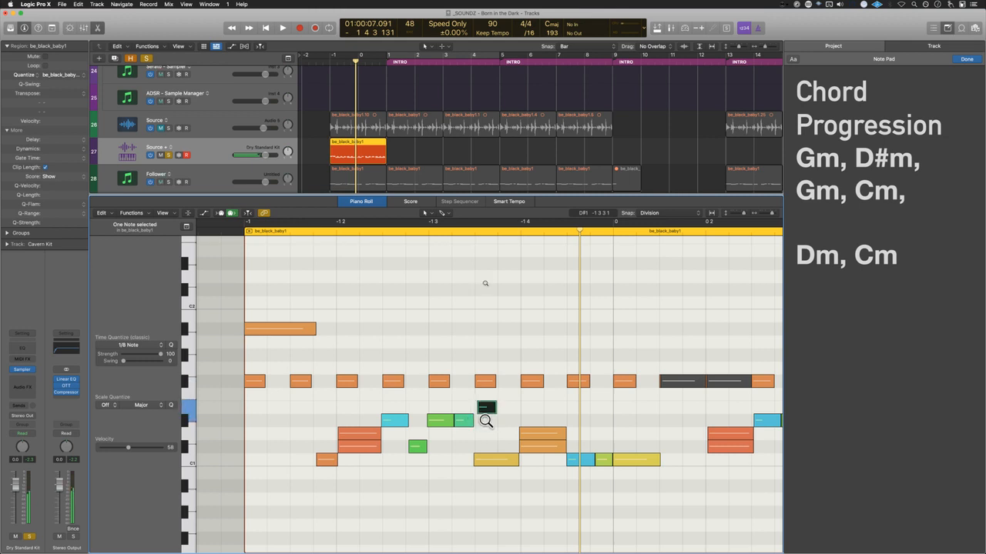
left_click(448, 421)
key("alt+Up")
key("space")
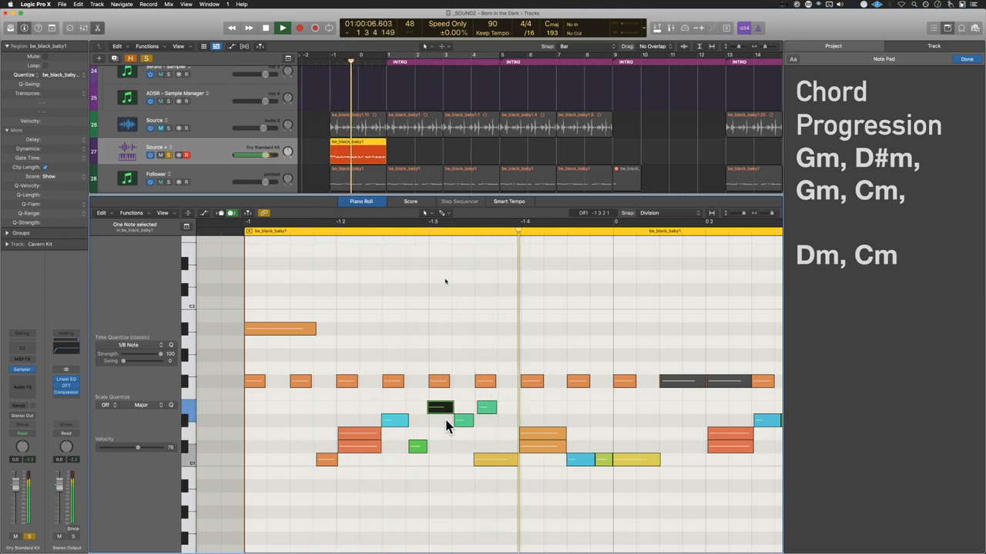
left_click_drag(442, 414, 445, 416)
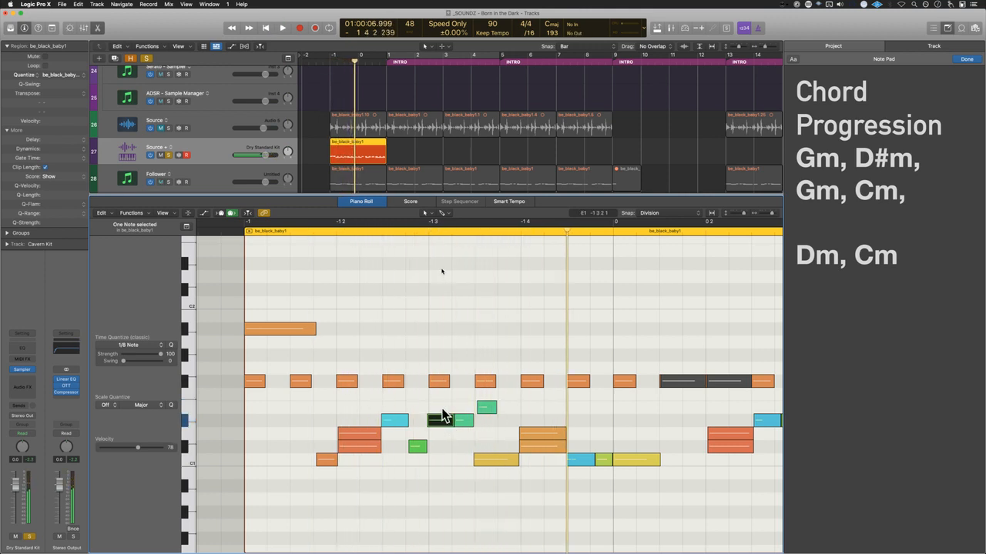
Step: Raise the C#1 note just before beat 3 of bar -1 to E1, play the pattern and stop
left_click(418, 446)
key("alt+Up")
key("alt+Up")
key("space")
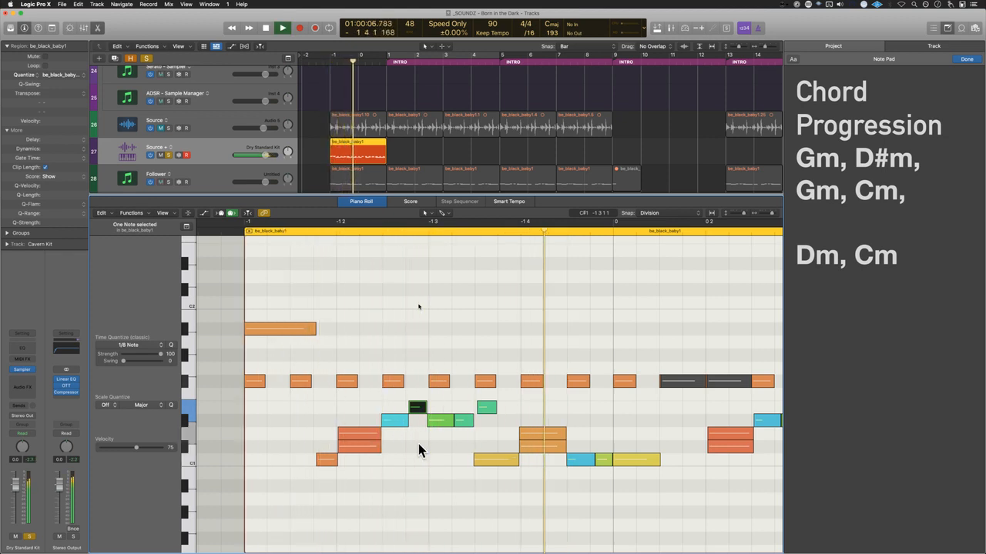
key("space")
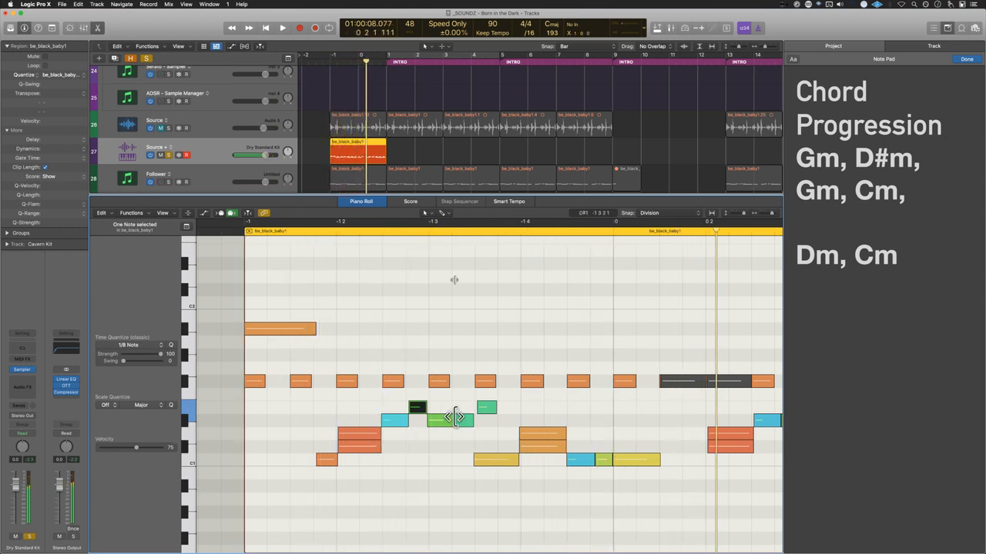
Step: Delete the five D#1 notes in bar 0
scroll(454, 423, "down", 3)
scroll(454, 423, "up", 2)
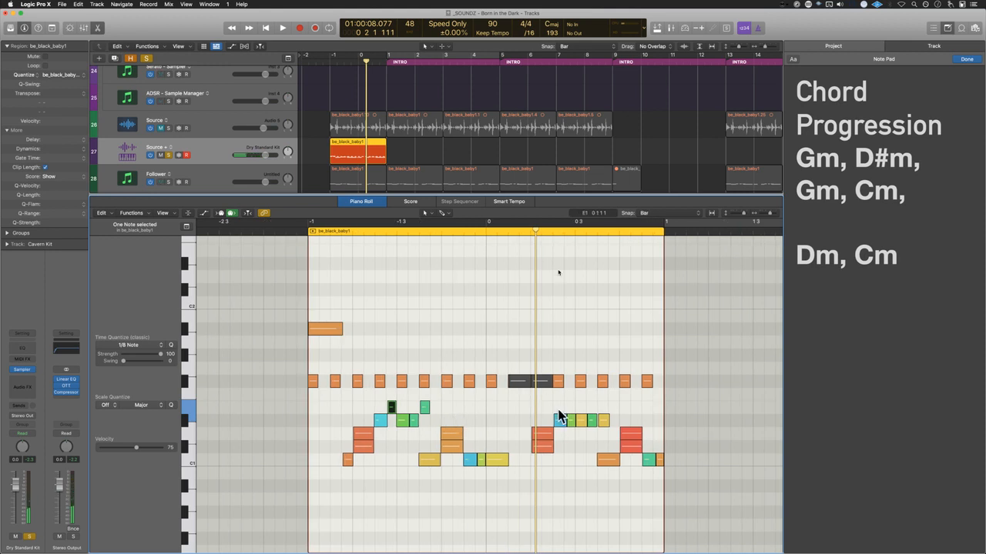
left_click_drag(548, 405, 605, 426)
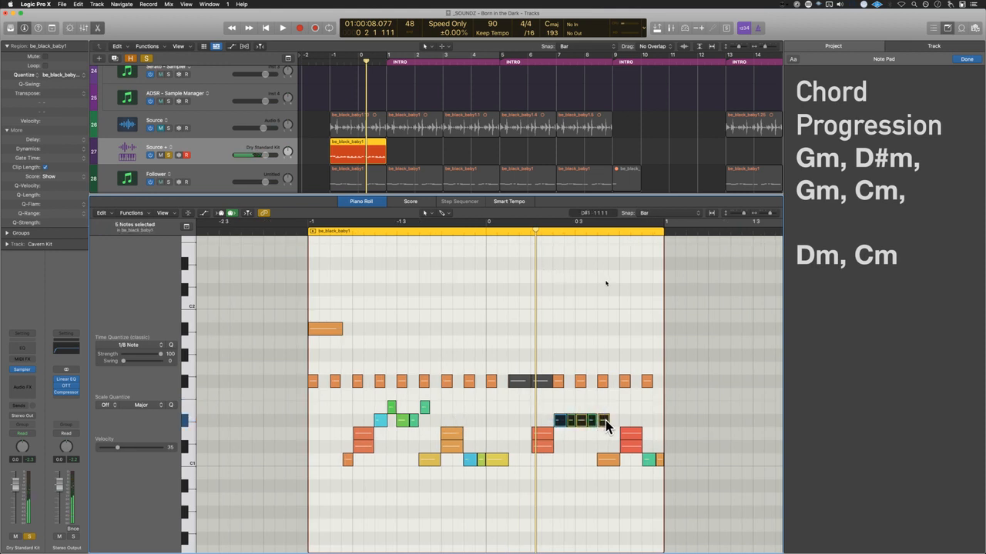
key("Delete")
Step: Copy the five D#1 and E1 notes of bar -1 into bar 0, starting halfway through beat 2
left_click_drag(356, 400, 433, 421)
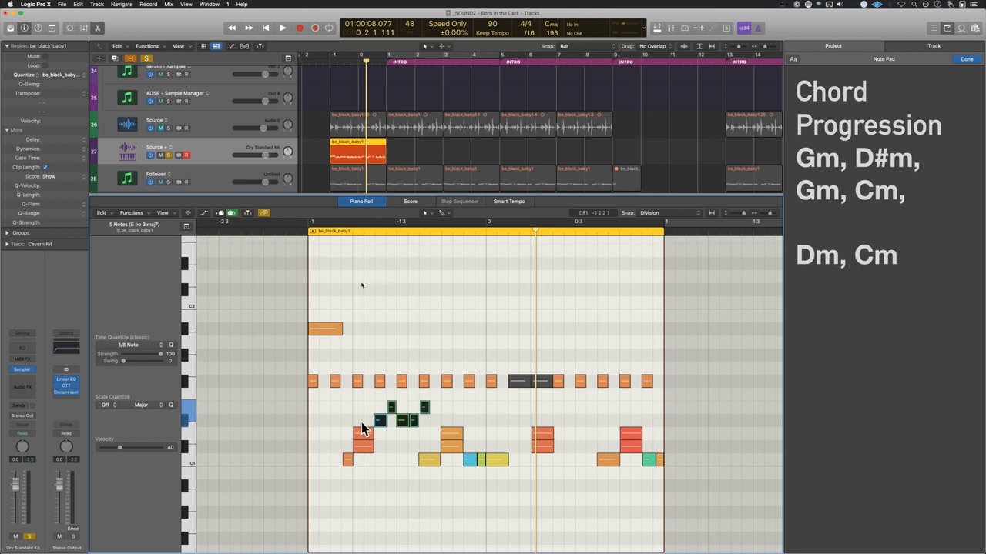
left_click(363, 442)
left_click(544, 435)
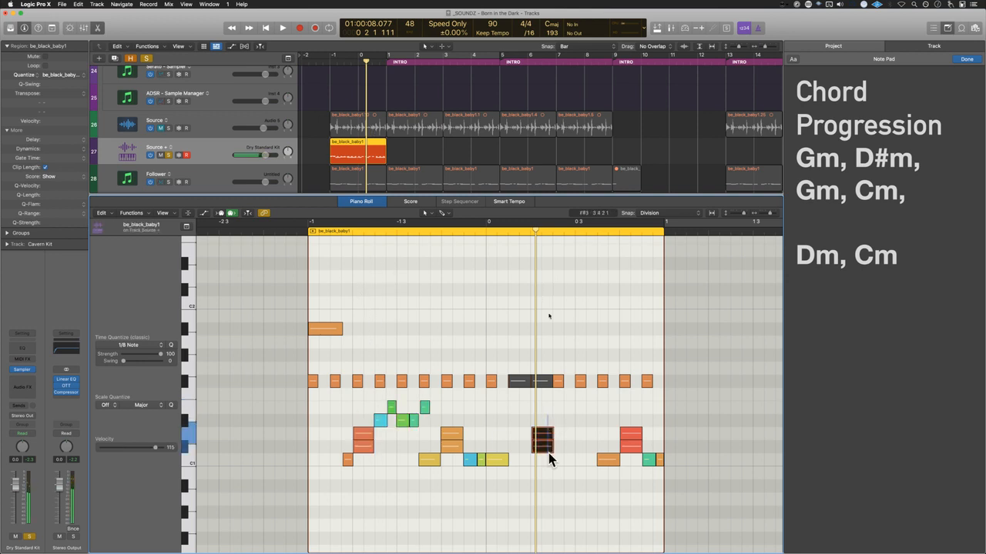
left_click(541, 231)
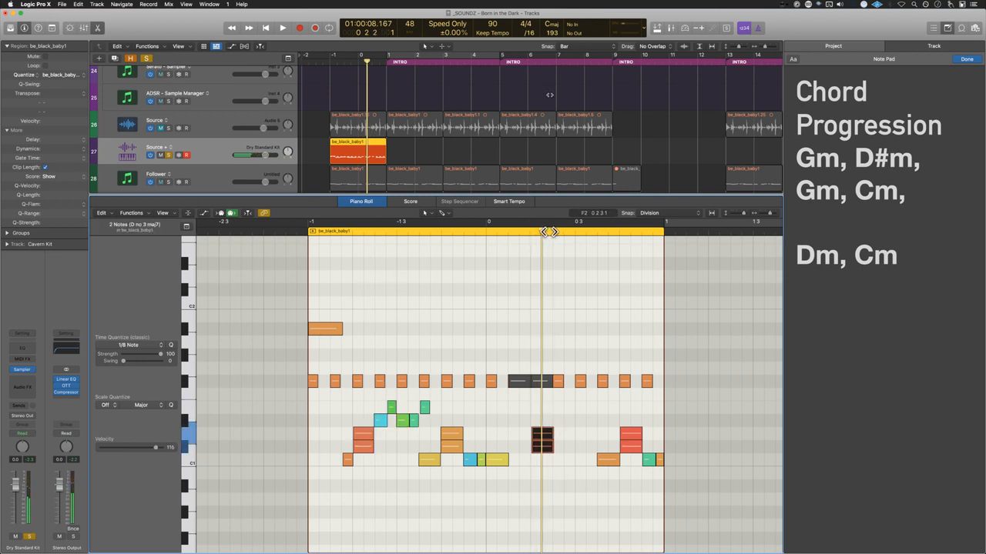
left_click_drag(562, 230, 551, 230)
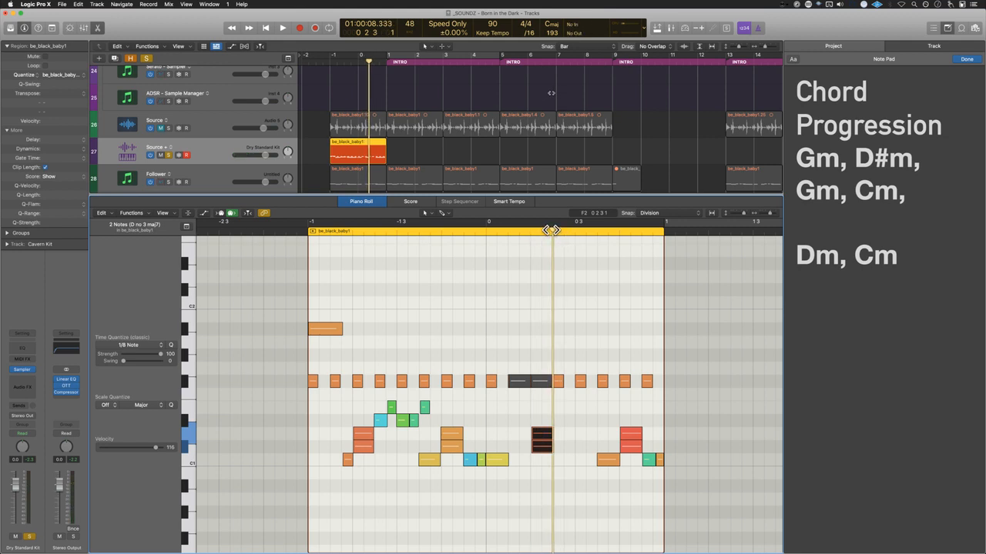
key("super+v")
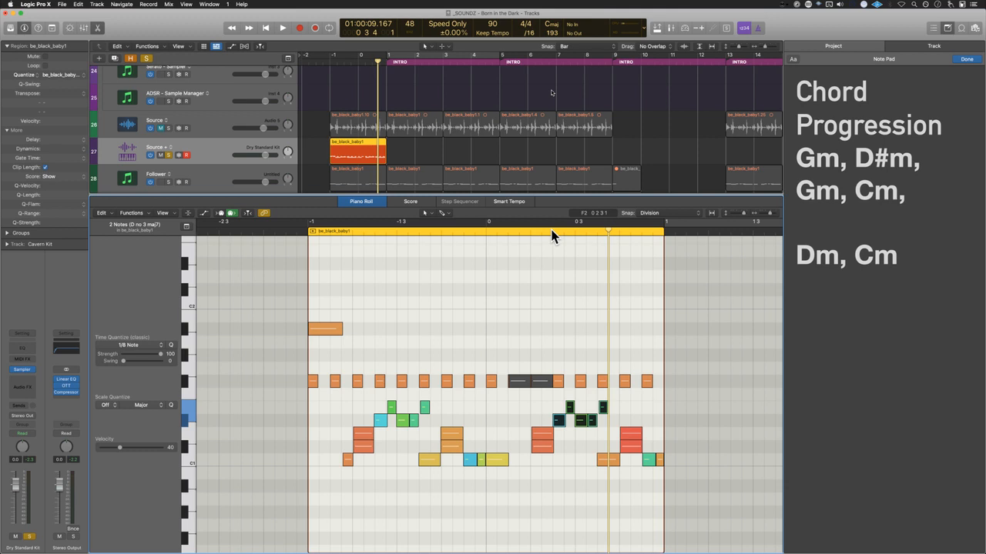
Step: Place the playhead just before bar -1, save the project, and play the edited pattern through both bars
left_click(298, 231)
key("super+s")
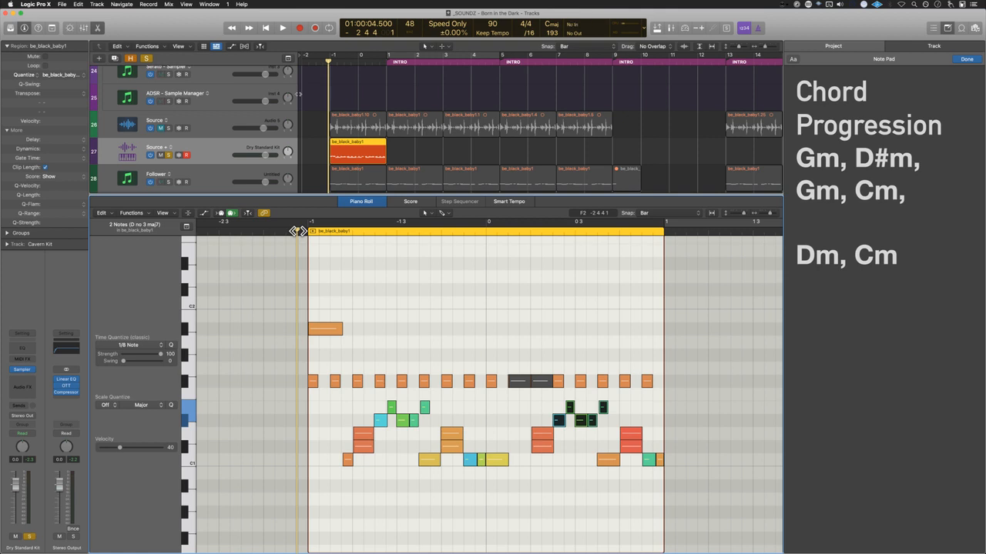
key("super+s")
key("space")
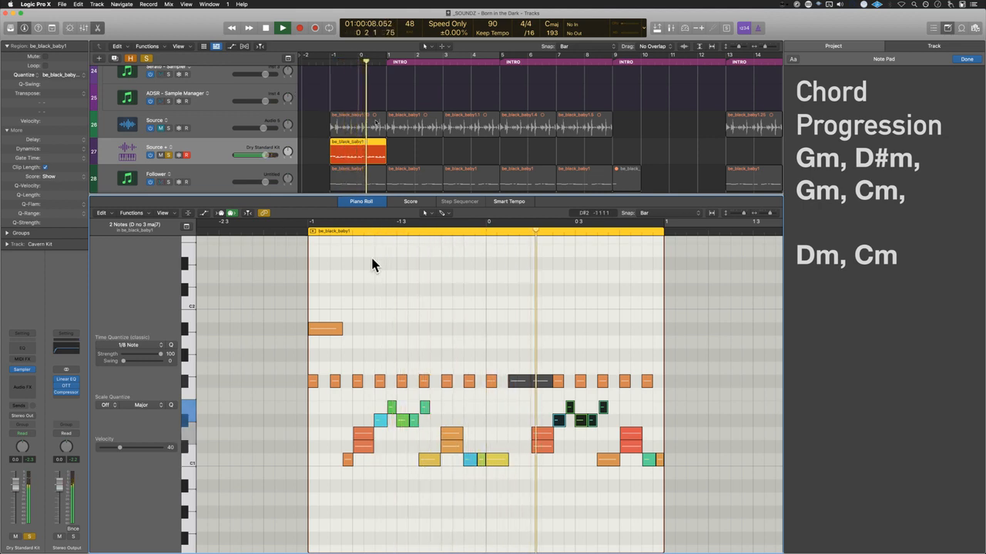
key("space")
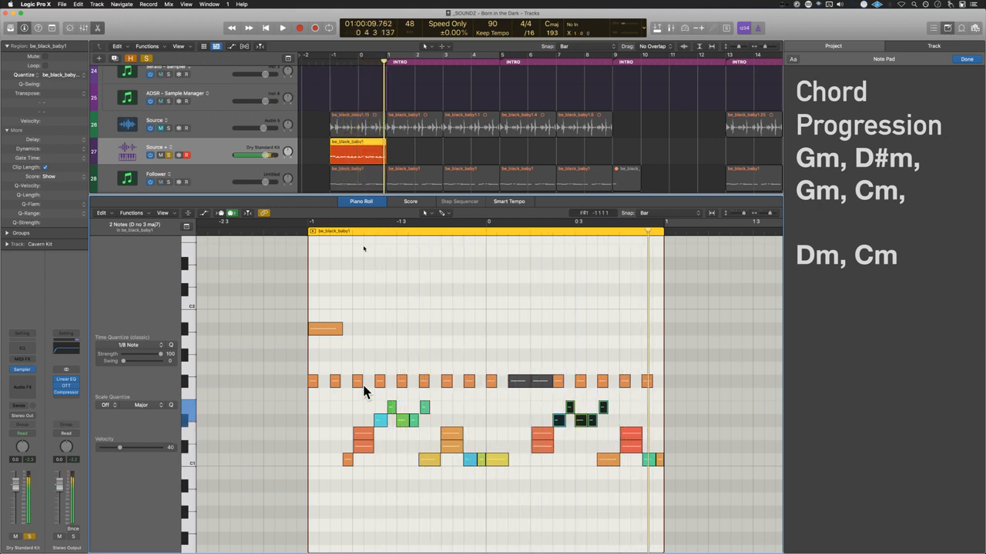
Step: Raise the velocity of the five pasted notes to about 75 and play from bar 0 to audition them
left_click(138, 449)
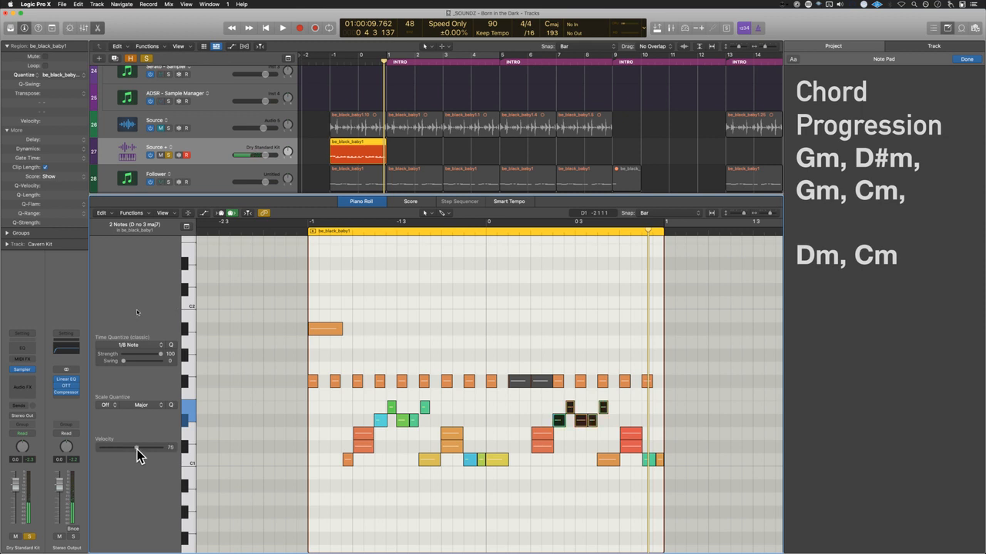
left_click(510, 232)
key("space")
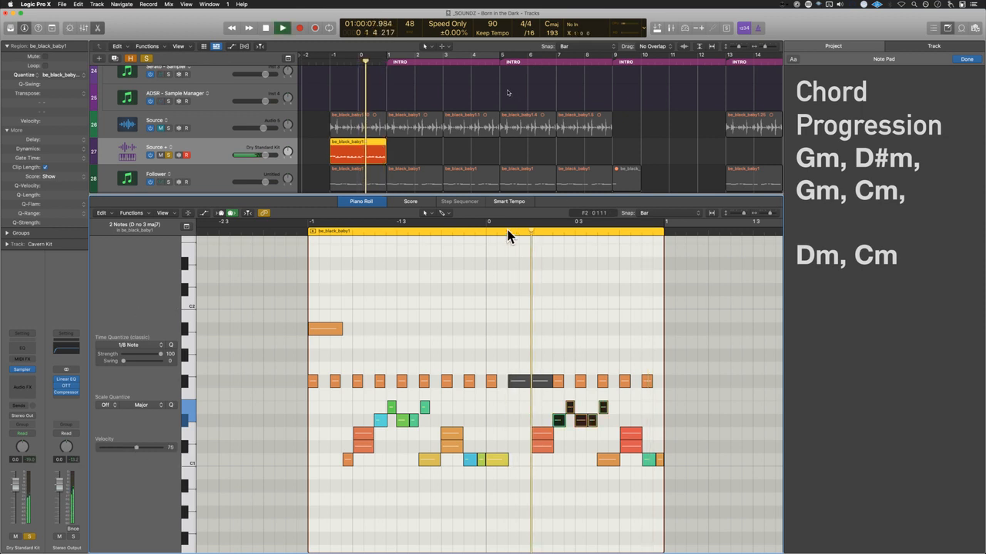
key("space")
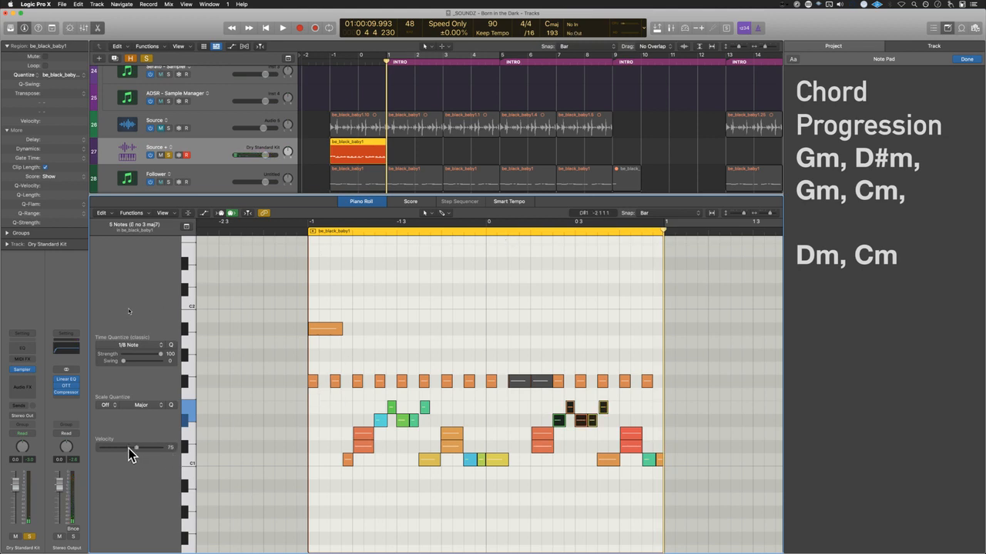
Step: Slightly raise the velocity of all ten D#1 and E1 notes in both bars, and close the Piano Roll
left_click_drag(357, 396, 625, 423)
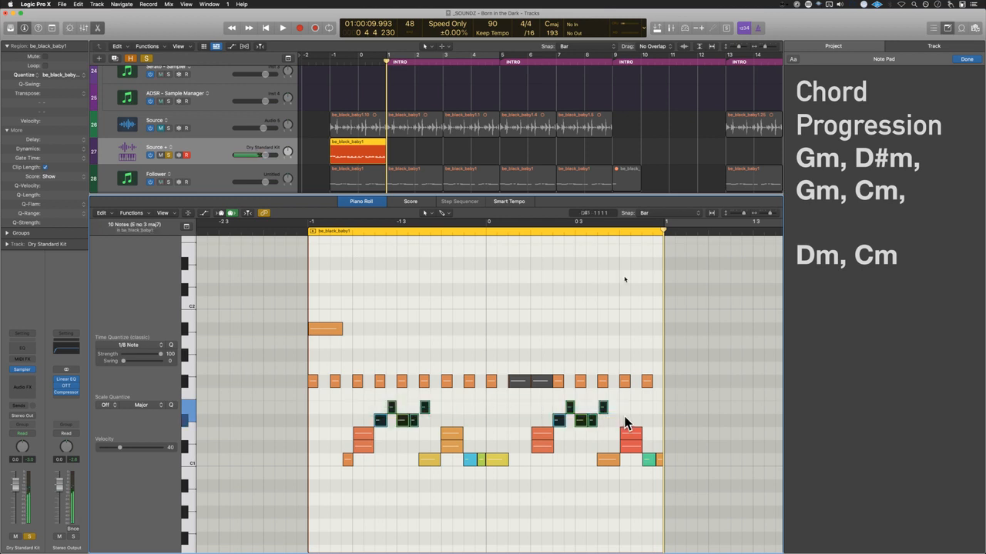
left_click_drag(119, 447, 130, 447)
key("p")
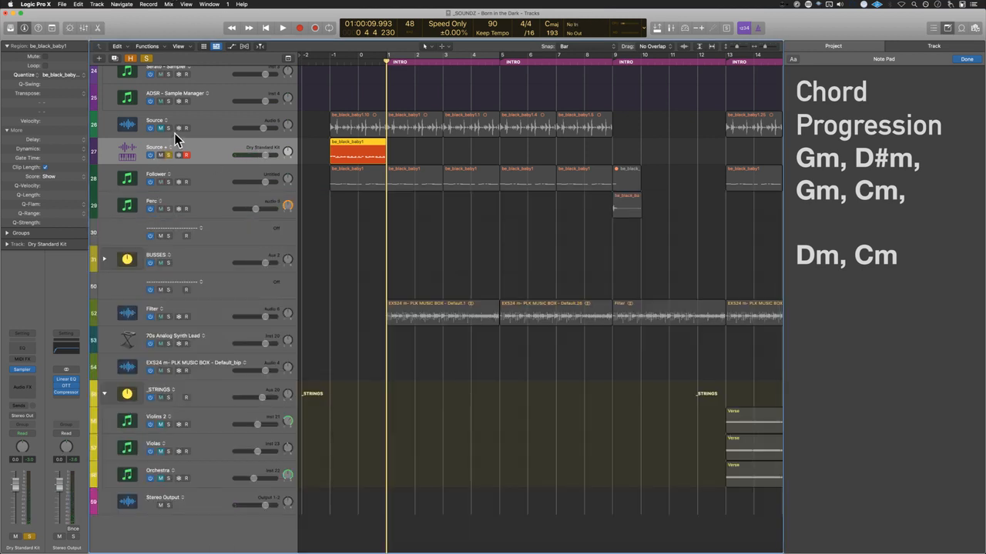
Step: Solo the Follower track and play it together with the Source + pattern, then stop playback
left_click(173, 184)
key("space")
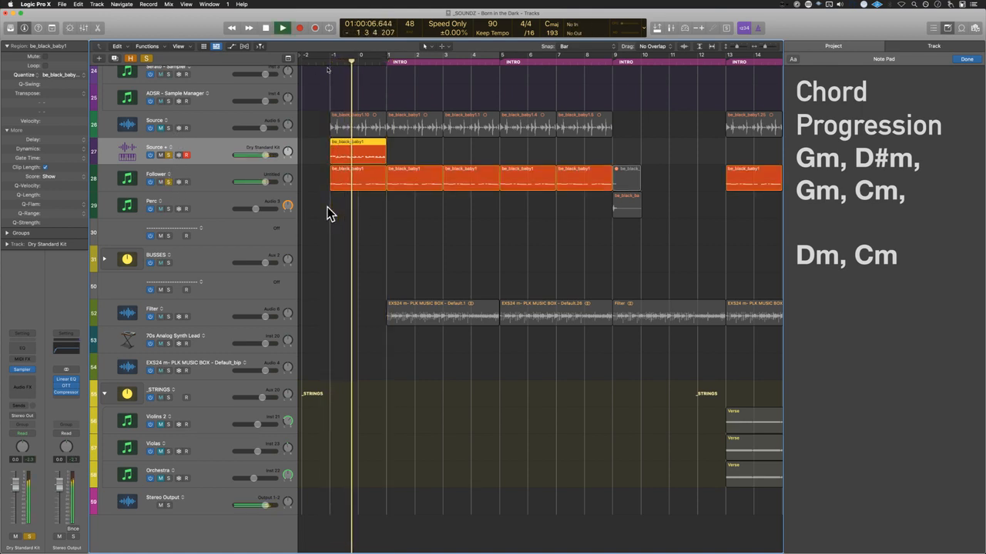
key("space")
Step: Unmute and solo the Source track, lower its volume to -5.1 dB, and play it with Source + and Follower
left_click(222, 121)
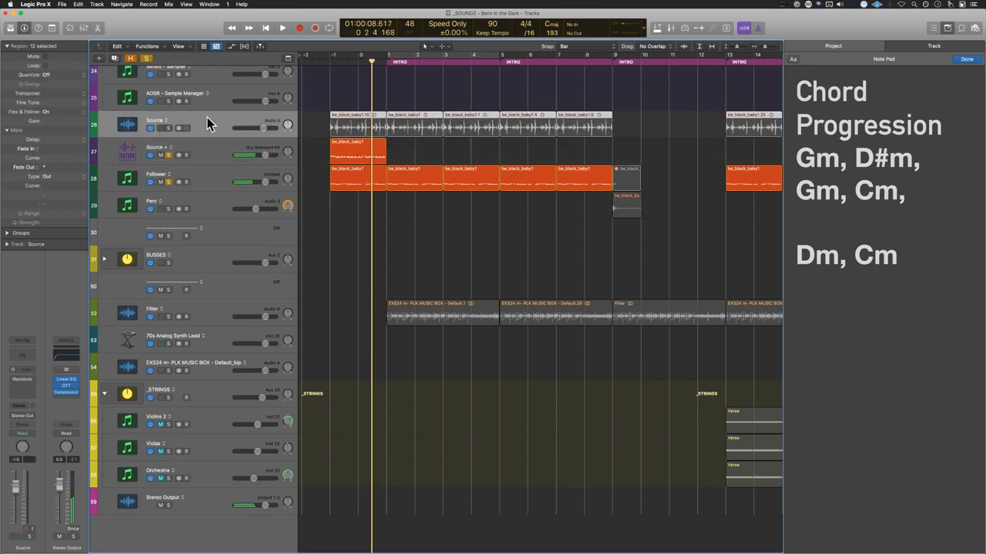
key("ctrl+m")
left_click(168, 128)
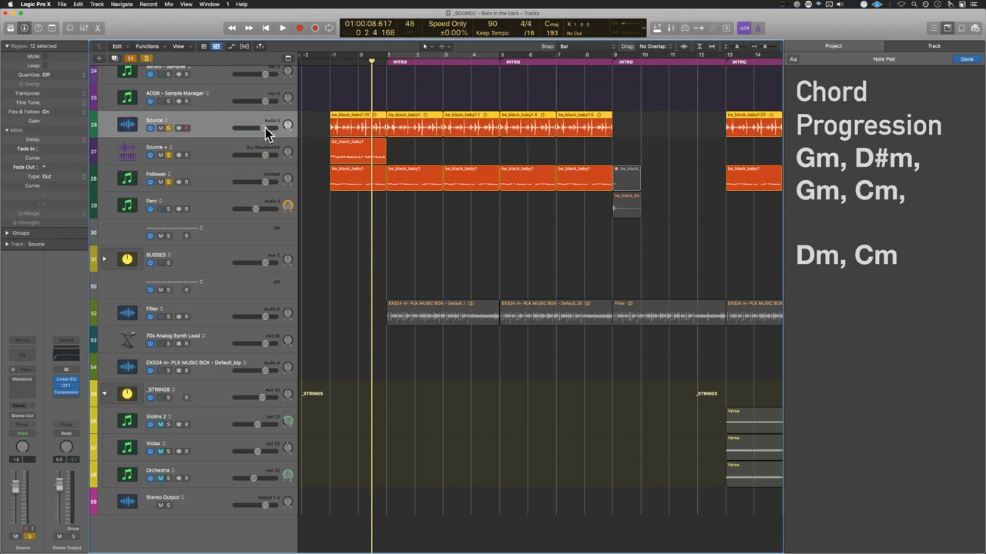
key("space")
Step: Cycle playback over the first Source, Source + and Follower regions, and lower the Source + and Follower volumes to balance the layers
left_click_drag(374, 221, 365, 118)
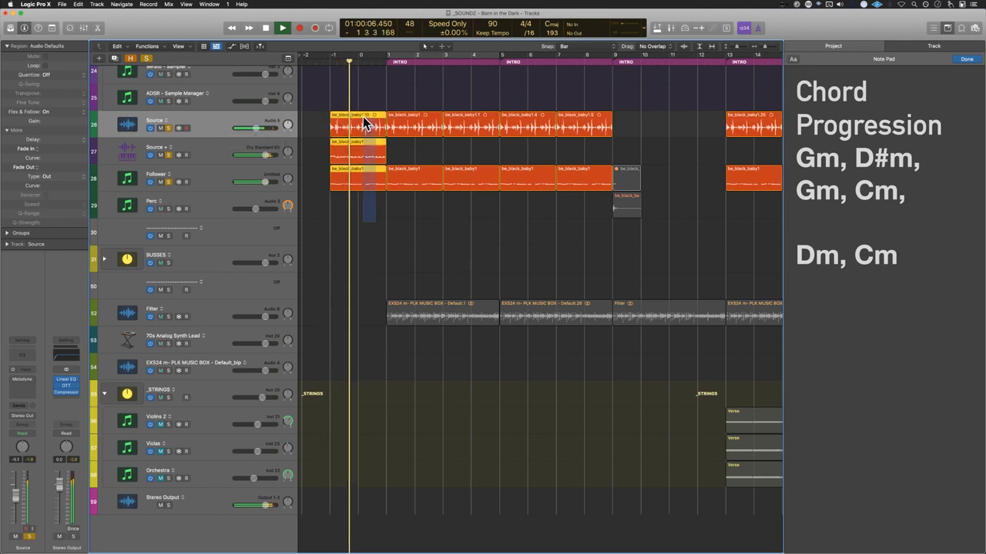
left_click(366, 123)
key("u")
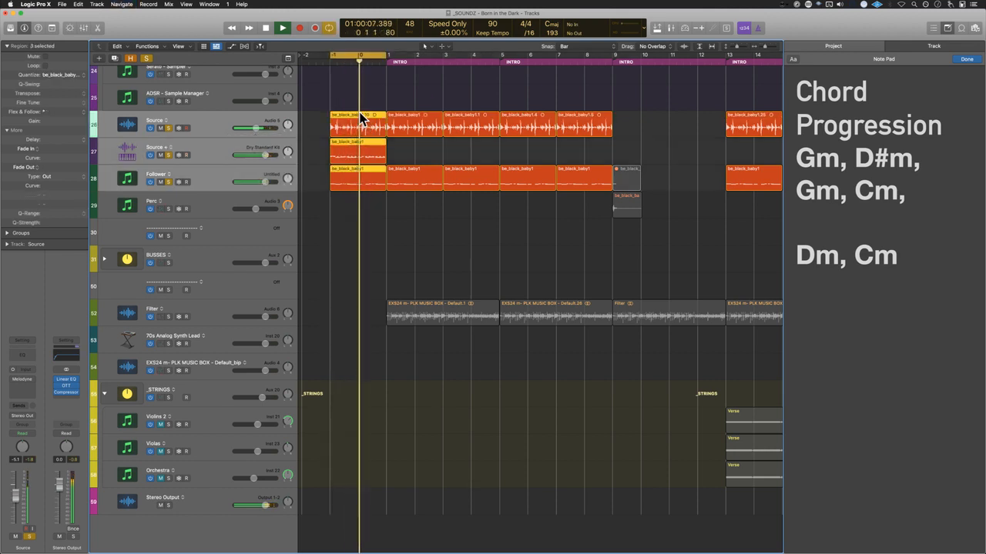
left_click(260, 156)
left_click_drag(260, 156, 258, 129)
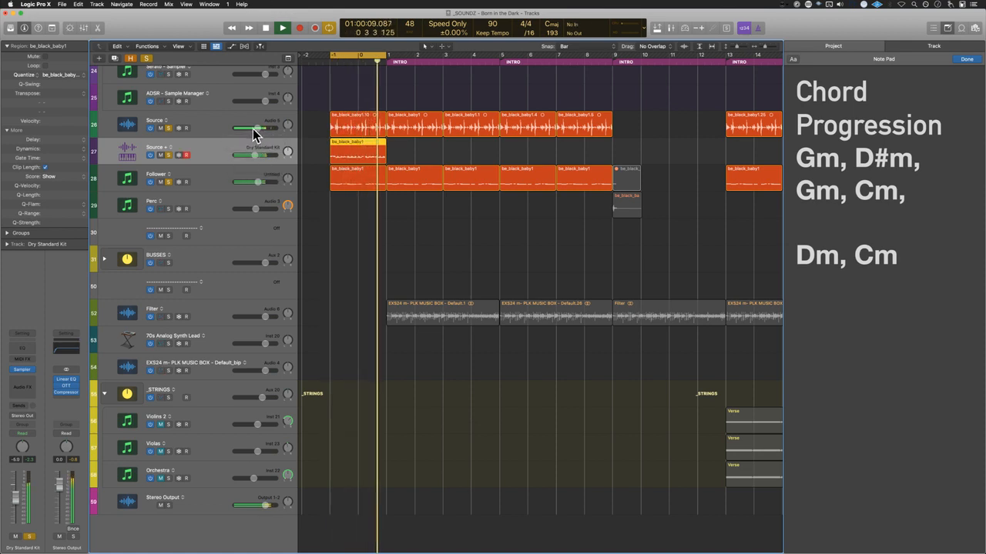
Step: Select the Source track, stop playback, and turn off solo on all tracks
left_click(237, 123)
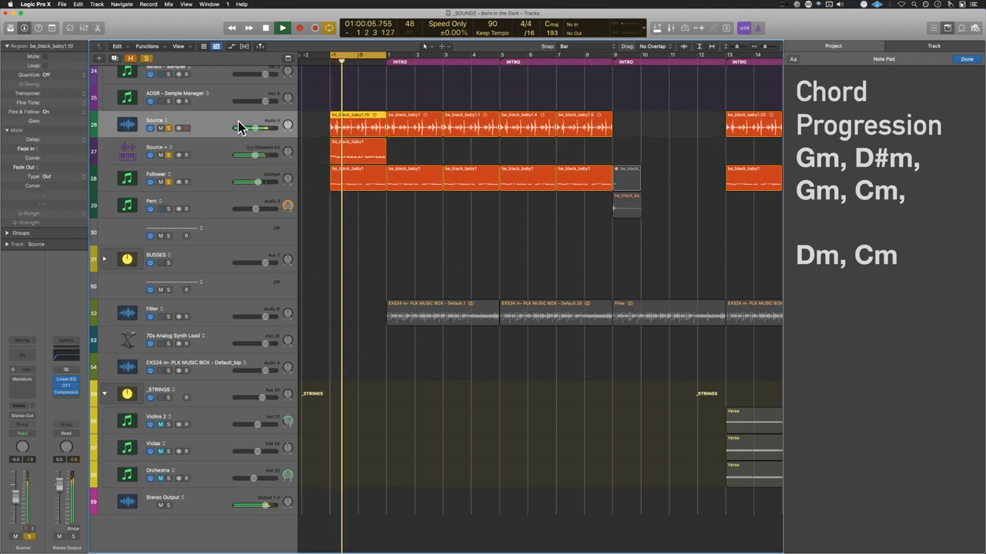
key("space")
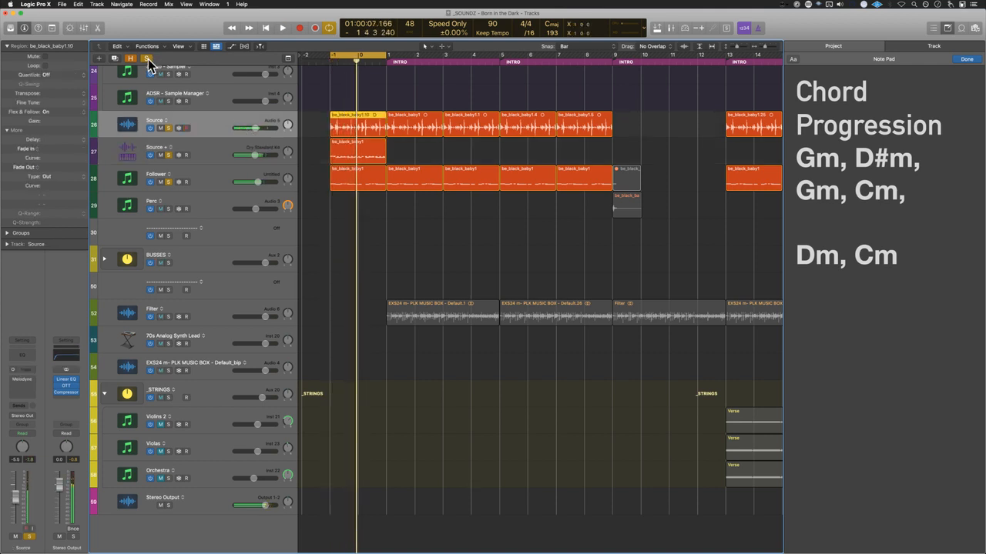
left_click(149, 63)
left_click(342, 222)
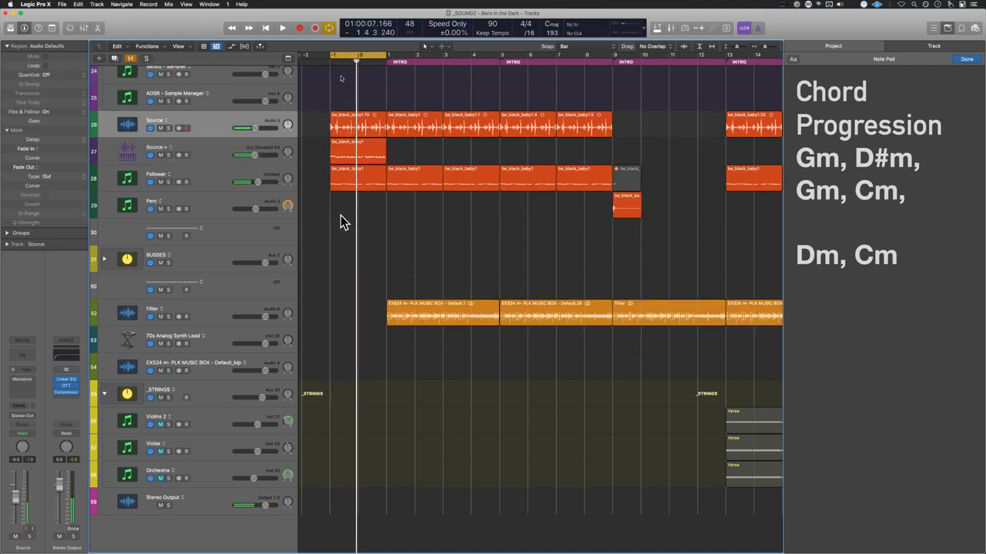
Step: Repeat the Source + region until it reaches bar 9 while playing from bar 1, and delete its first region before bar 1
left_click(343, 155)
key("super+r")
key("super+r")
key("space")
left_click(401, 217)
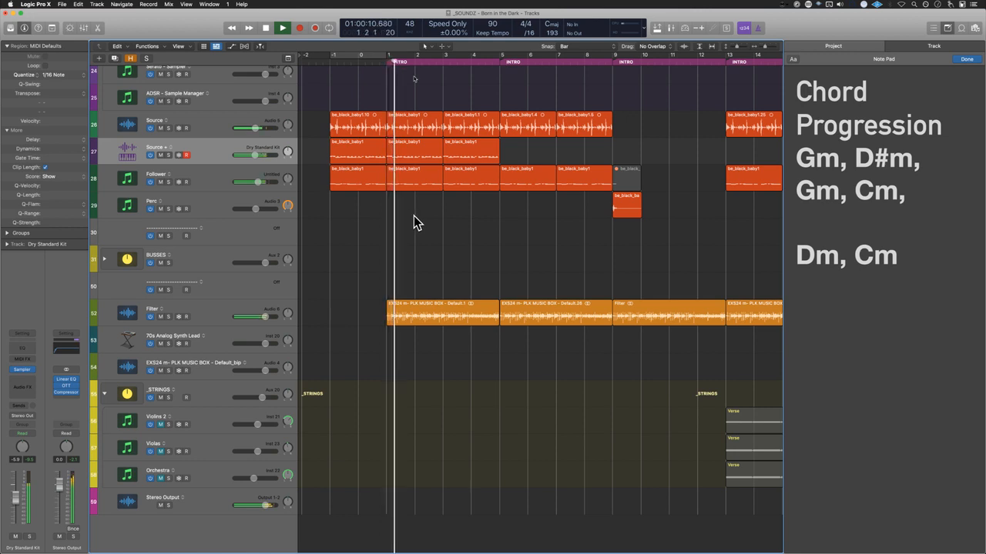
key("super+Left")
key("super+Left")
left_click(373, 154)
left_click(429, 213)
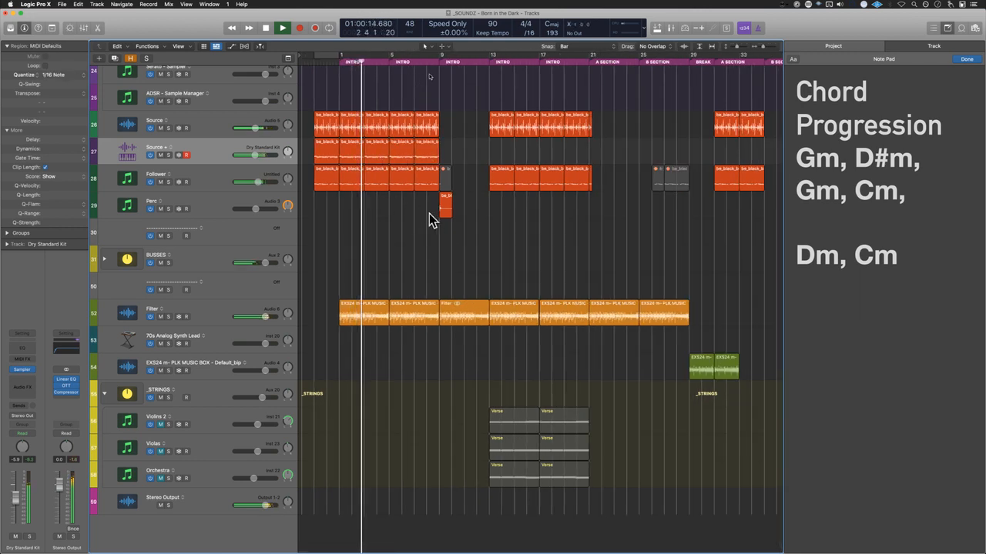
left_click(330, 160)
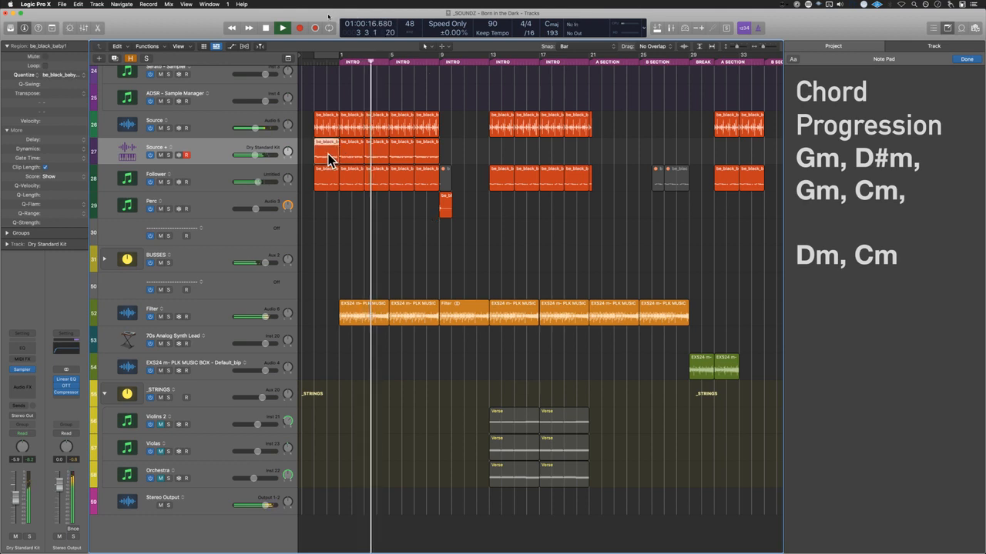
key("Delete")
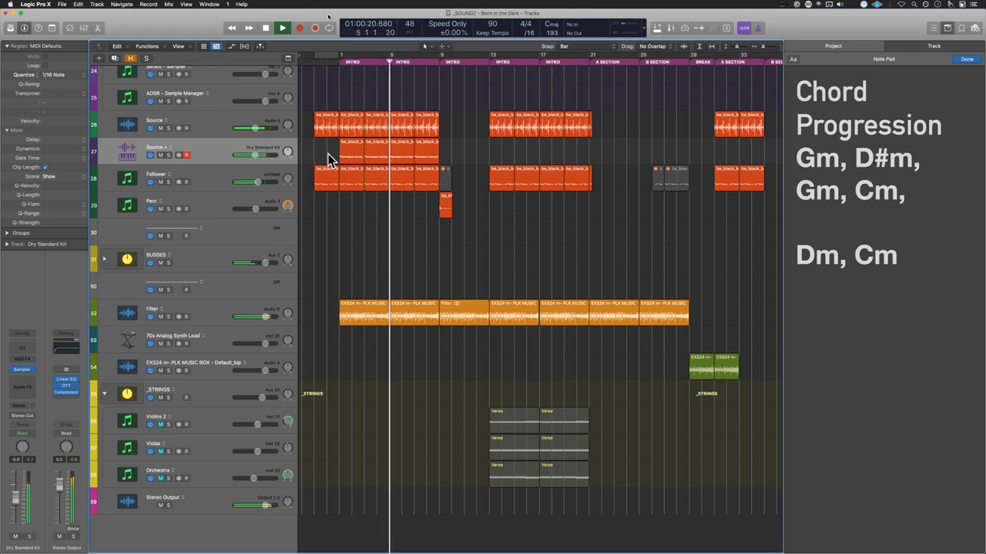
Step: Stop playback, select the 808 Studio and Kontakt - Pads regions, and expand the _PIANO track stack
scroll(330, 159, "up", 5)
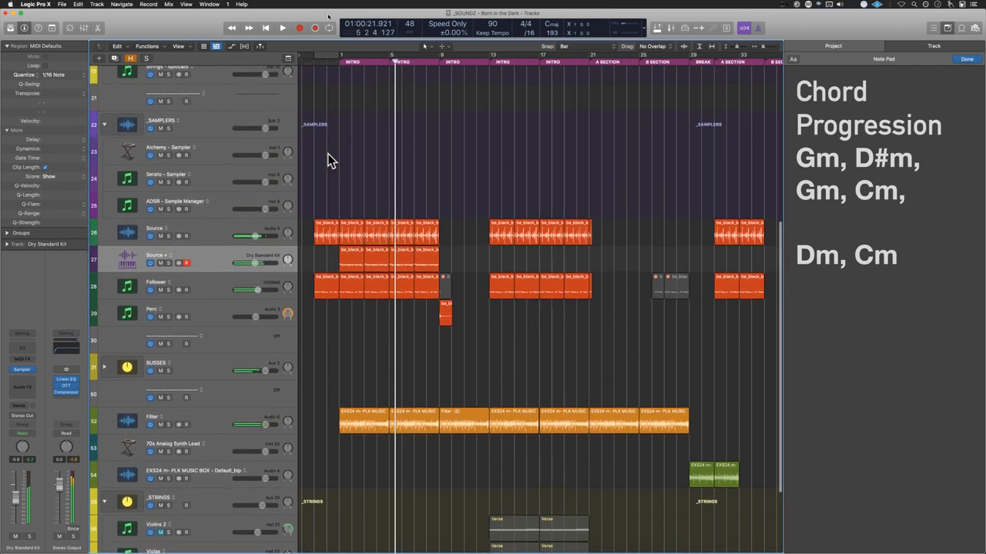
scroll(347, 231, "up", 10)
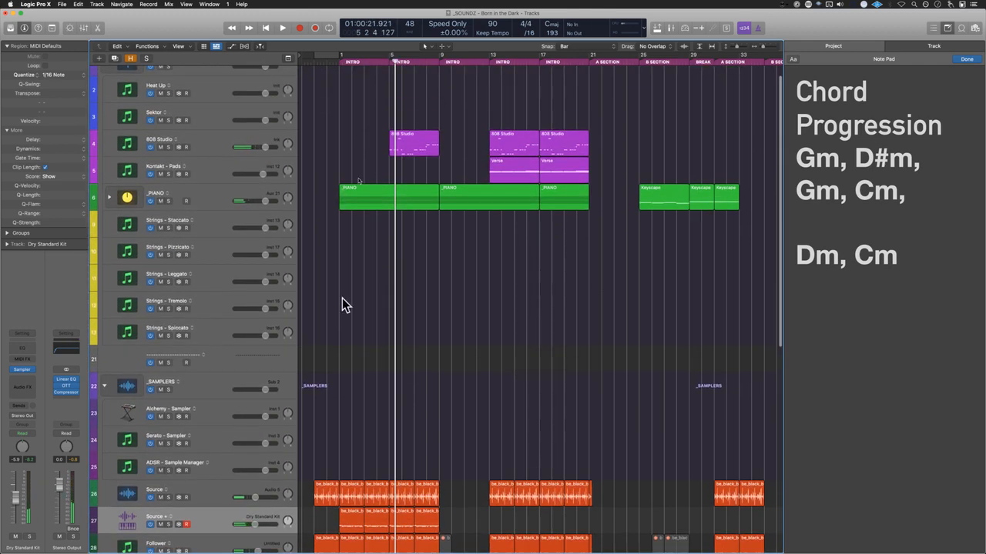
scroll(406, 447, "down", 5)
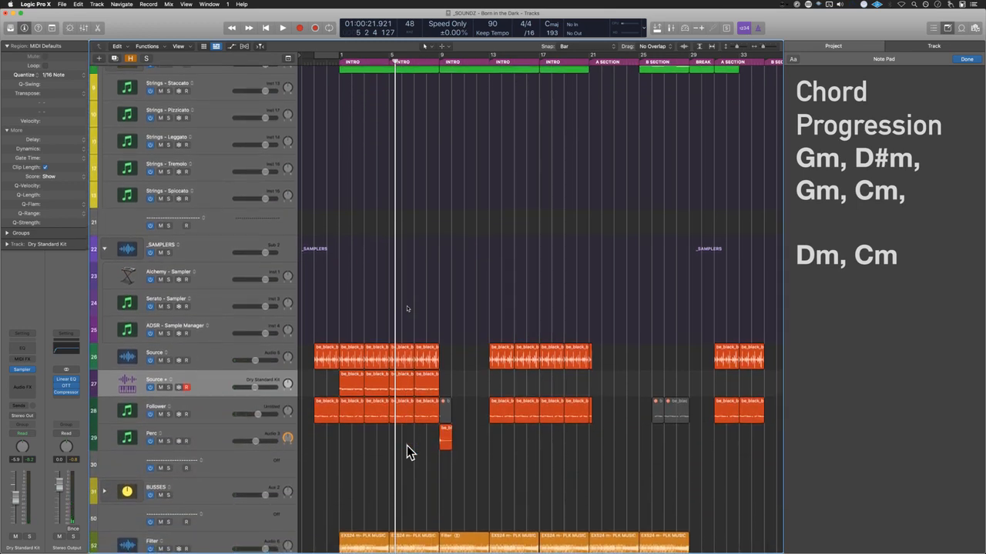
scroll(409, 452, "up", 5)
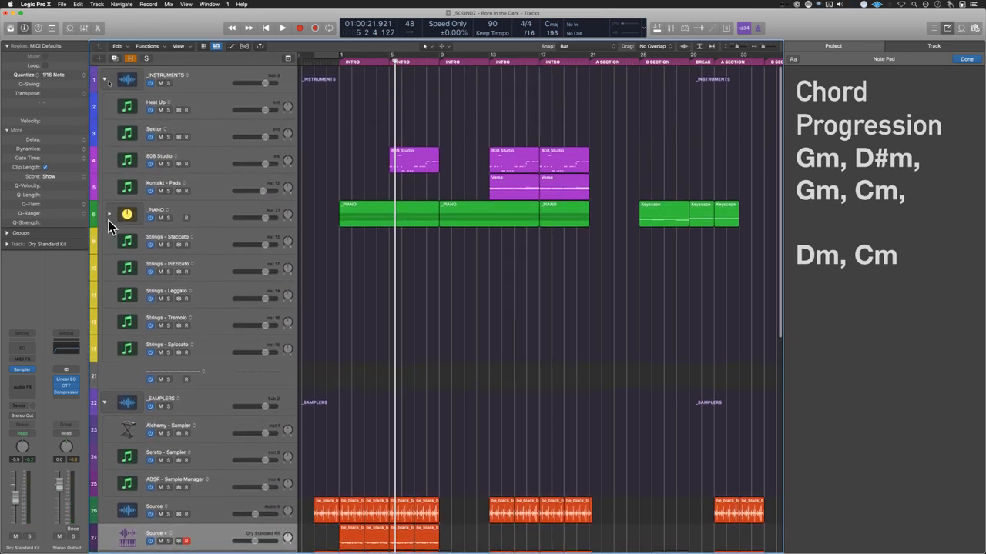
left_click_drag(346, 160, 645, 186)
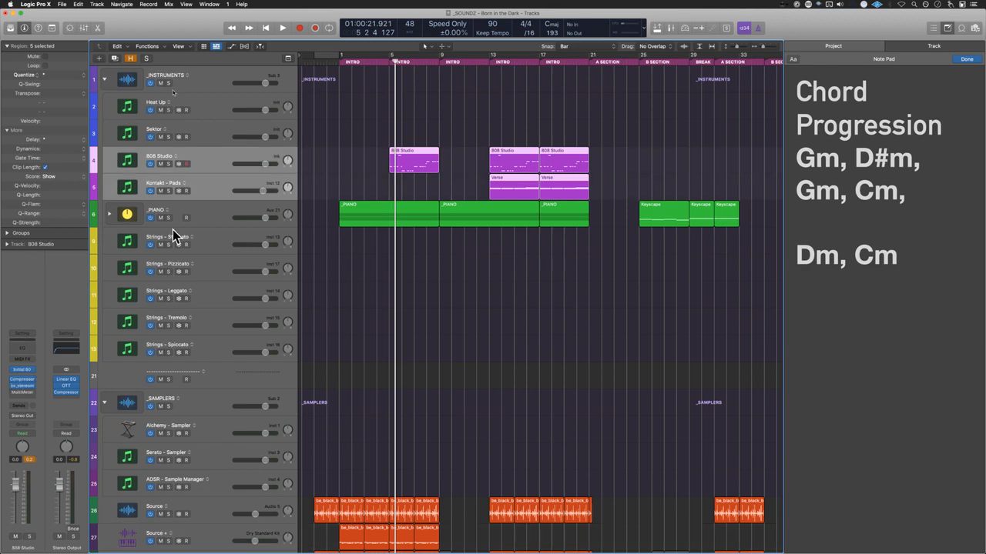
left_click(110, 214)
scroll(303, 332, "down", 1)
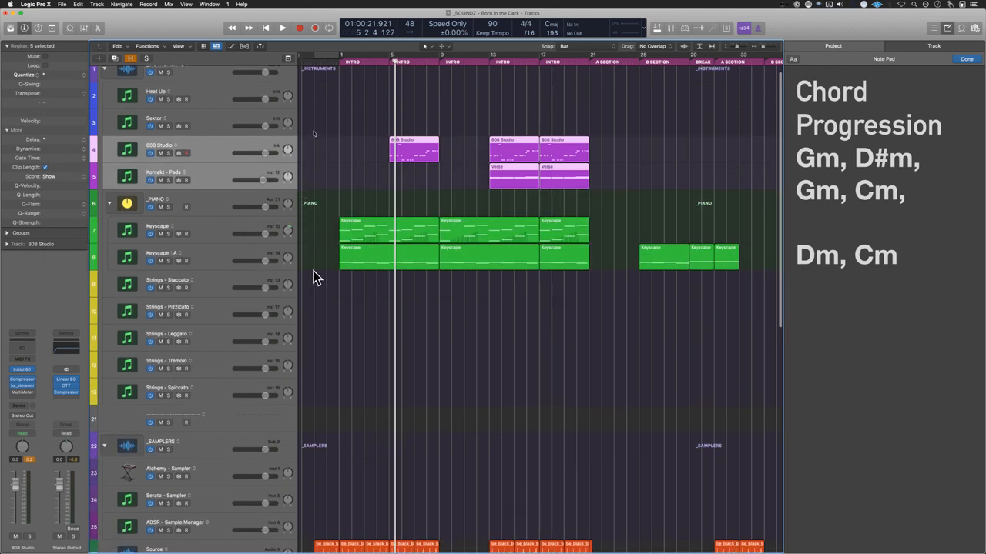
scroll(312, 257, "up", 5)
scroll(312, 256, "left", 5)
scroll(312, 256, "down", 3)
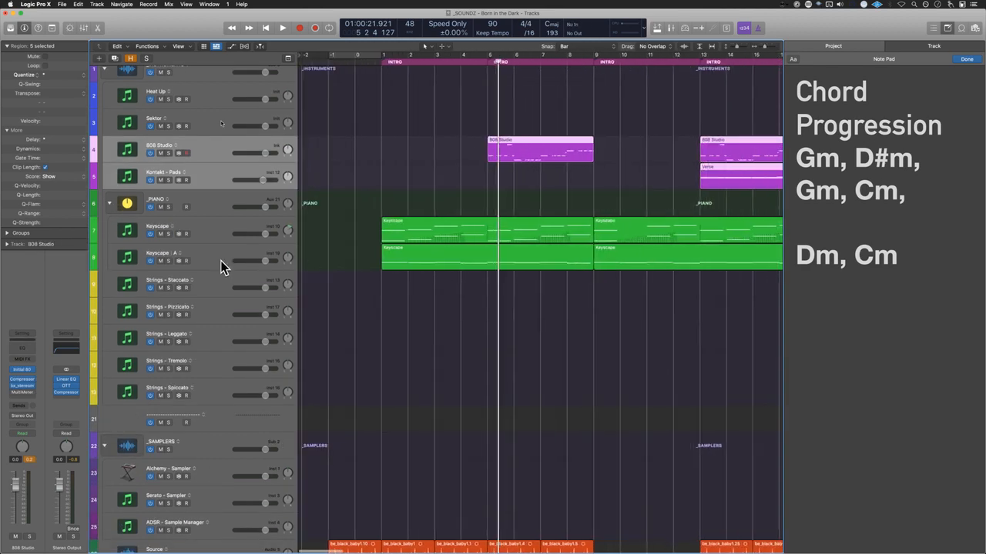
Step: Rename the lower Keyscape track in the _PIANO stack as Keyscape (L) and the upper one as Keyscape (R)
left_click(218, 255)
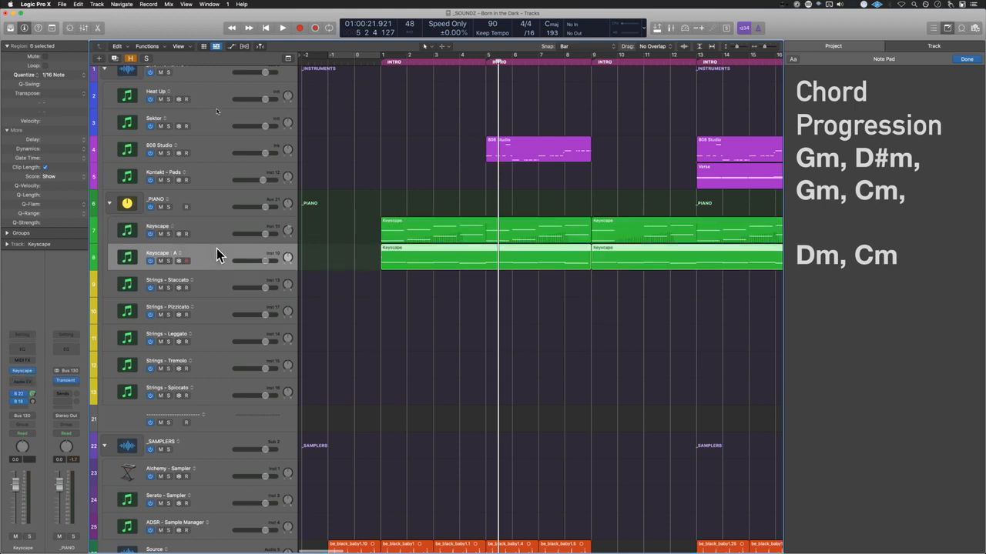
double_click(216, 250)
type("(L)")
key("super+a")
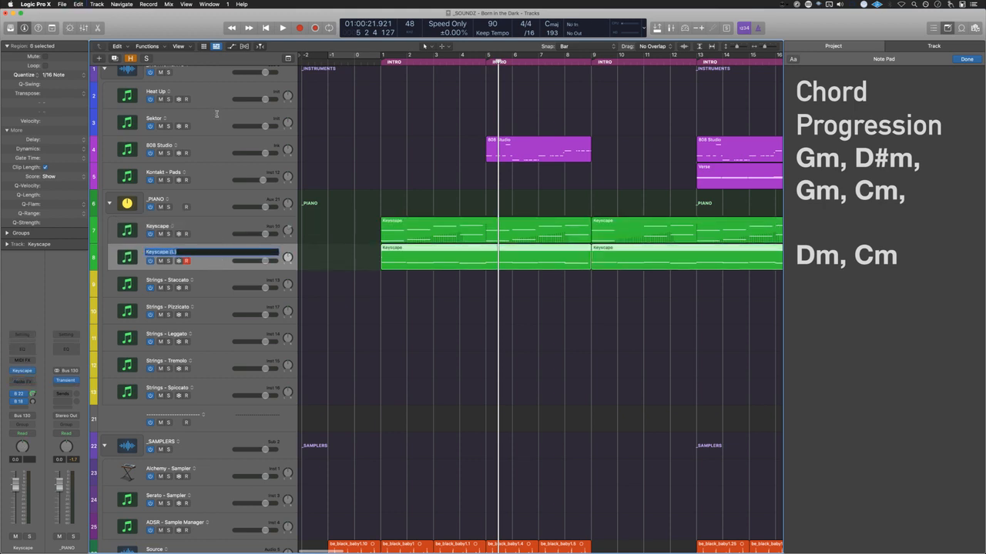
key("shift+Tab")
key("Right")
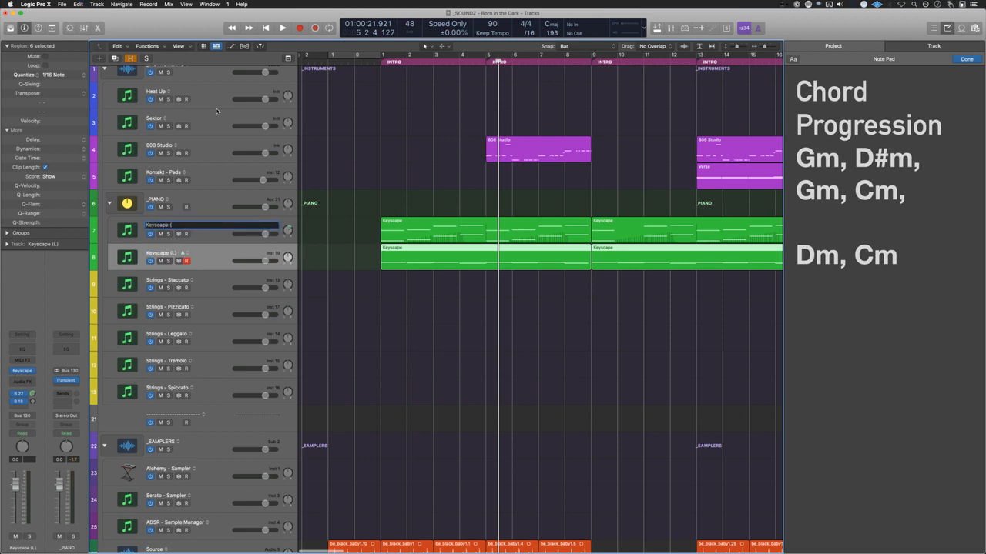
type("(R)")
key("Return")
Step: Solo the Keyscape (L) track, play it from bar 1, and open its first region in the Piano Roll
key("Return")
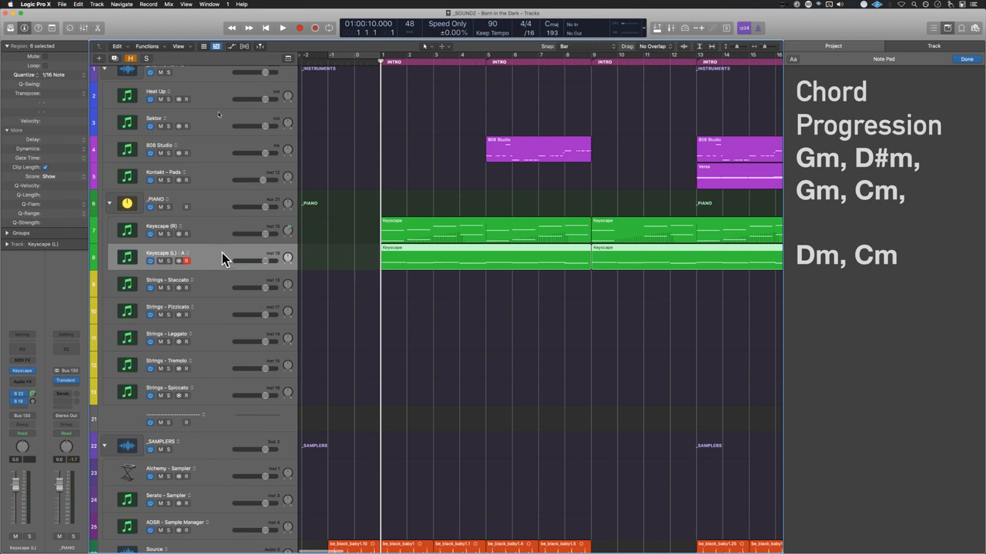
key("space")
left_click(168, 261)
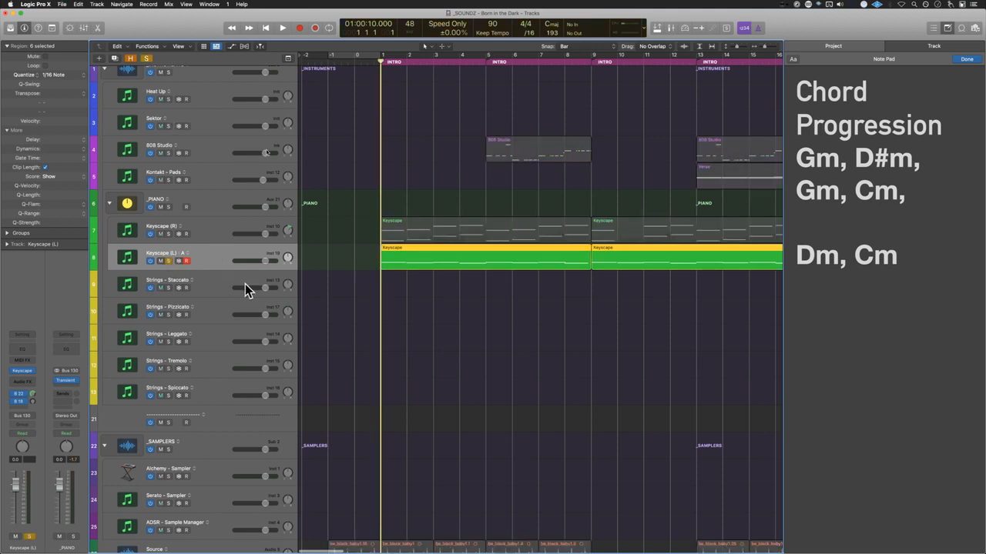
double_click(431, 271)
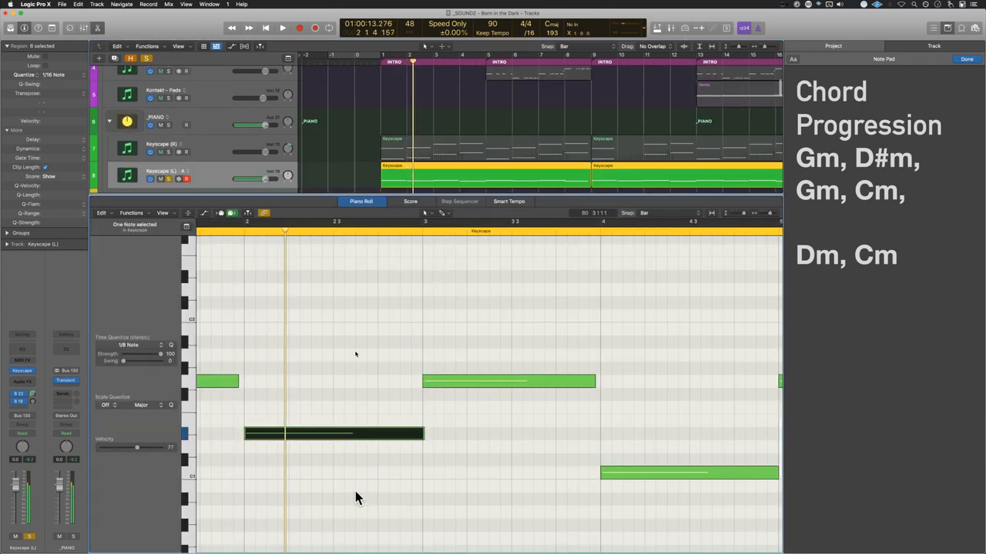
Step: Turn on note labels for the Keyscape (L) notes in the Piano Roll and deselect the notes
scroll(260, 355, "left", 5)
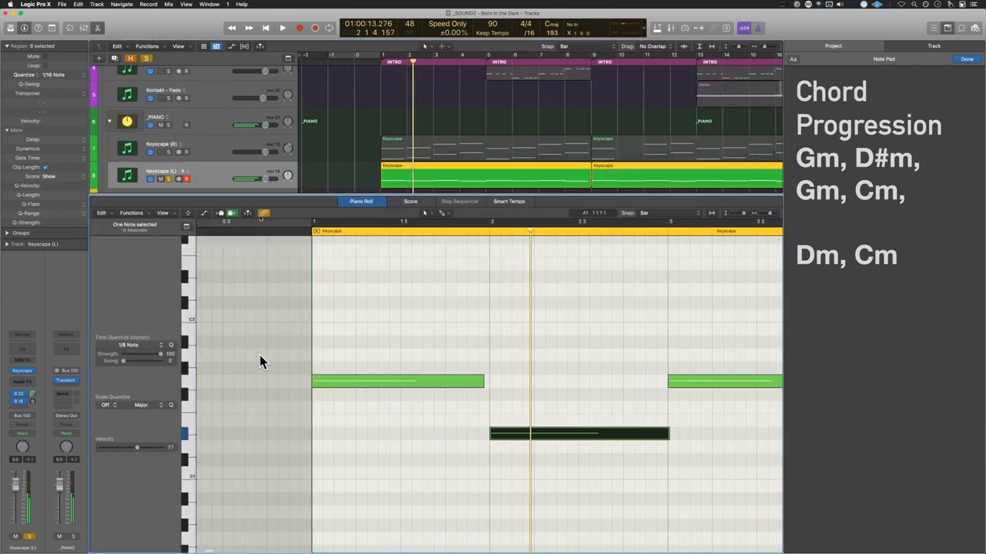
left_click(163, 213)
mouse_move(211, 282)
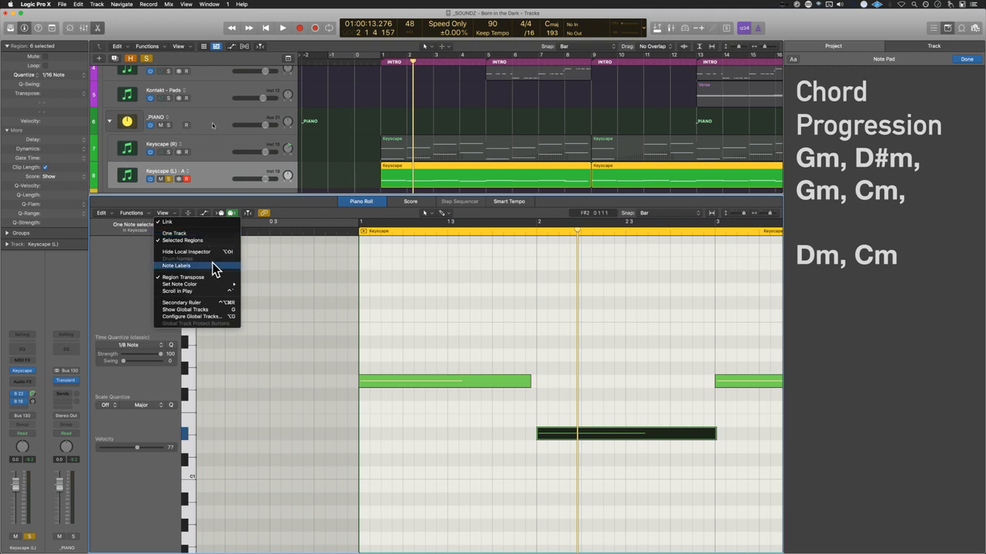
left_click(210, 266)
left_click(420, 444)
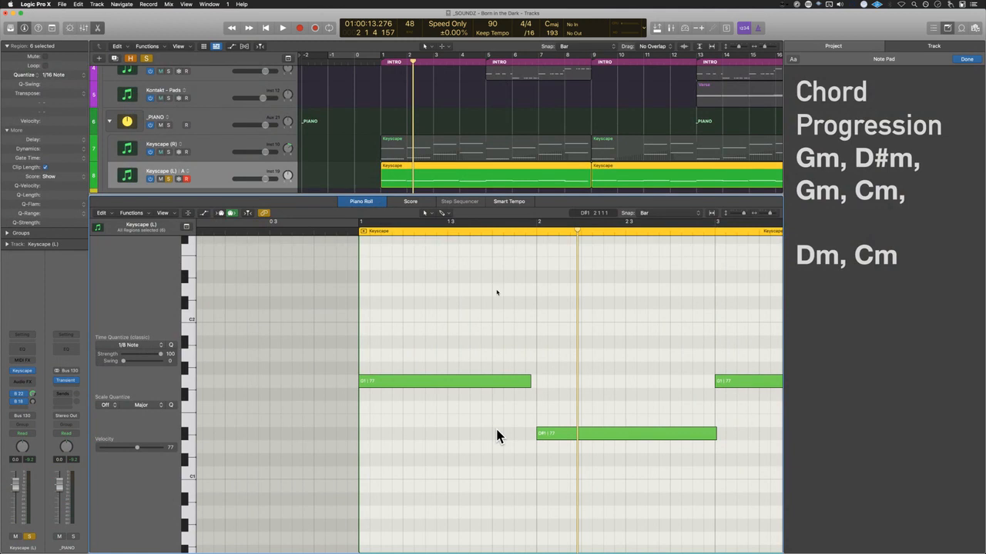
scroll(495, 428, "right", 5)
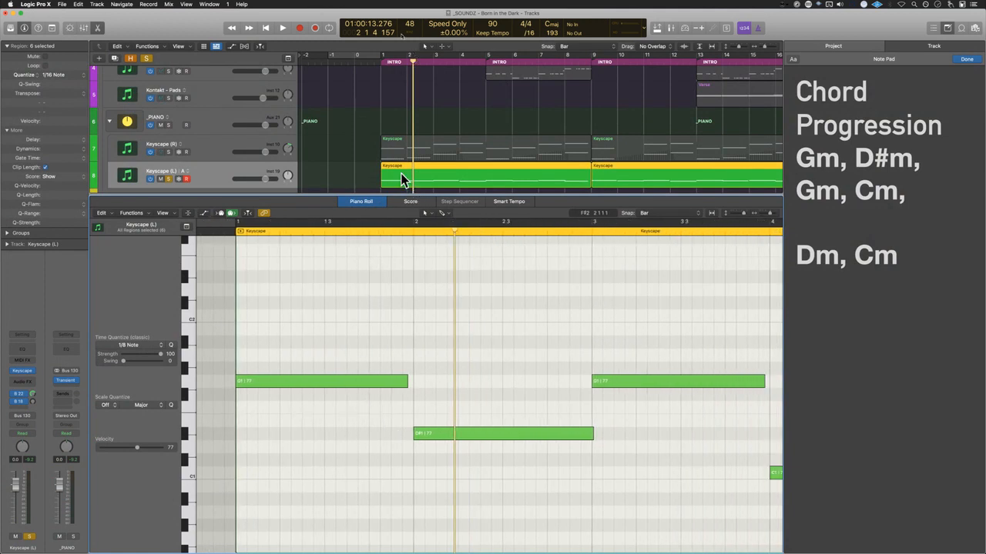
Step: Audition the first four Keyscape (L) bass notes in the Piano Roll and show the track's Bus 22 delay channel
left_click(318, 381)
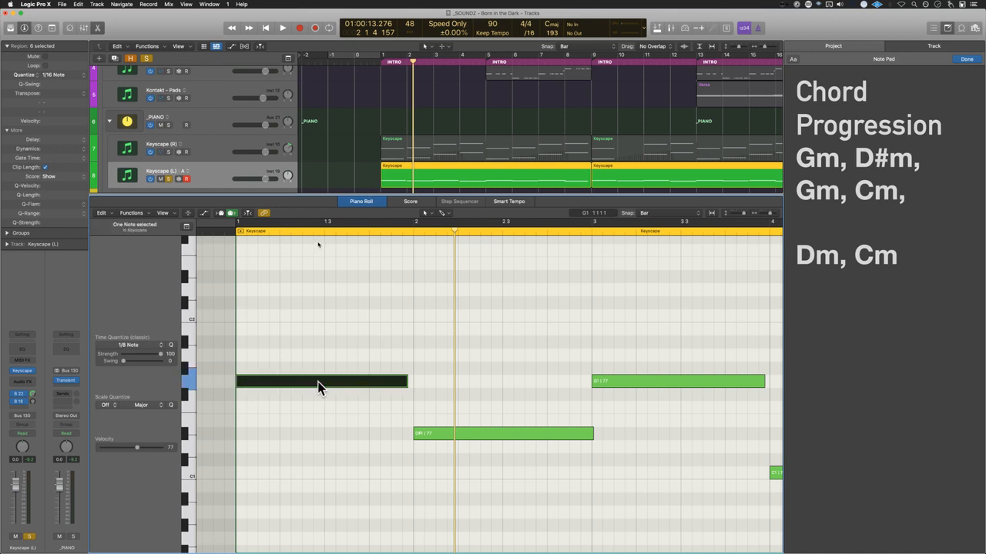
left_click(445, 433)
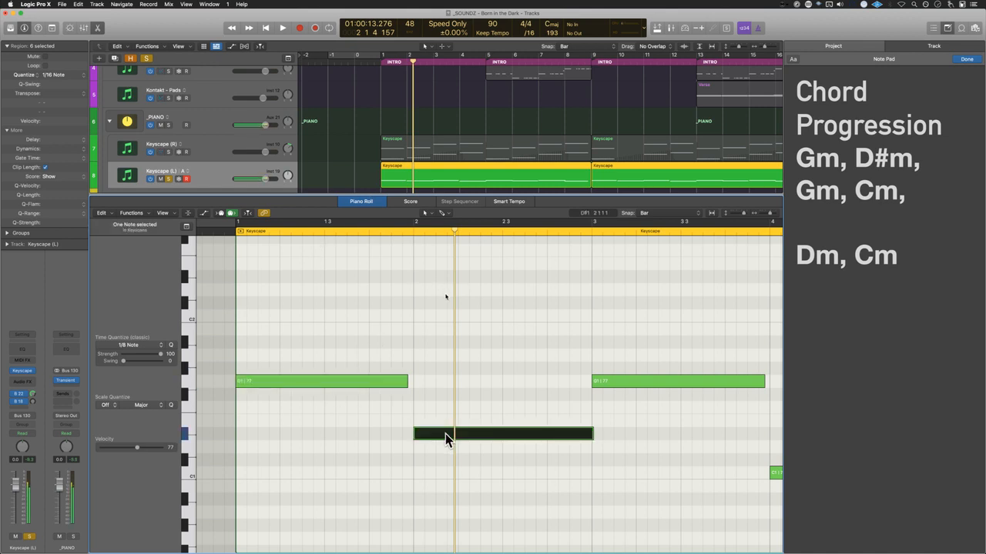
scroll(445, 434, "right", 5)
left_click(577, 385)
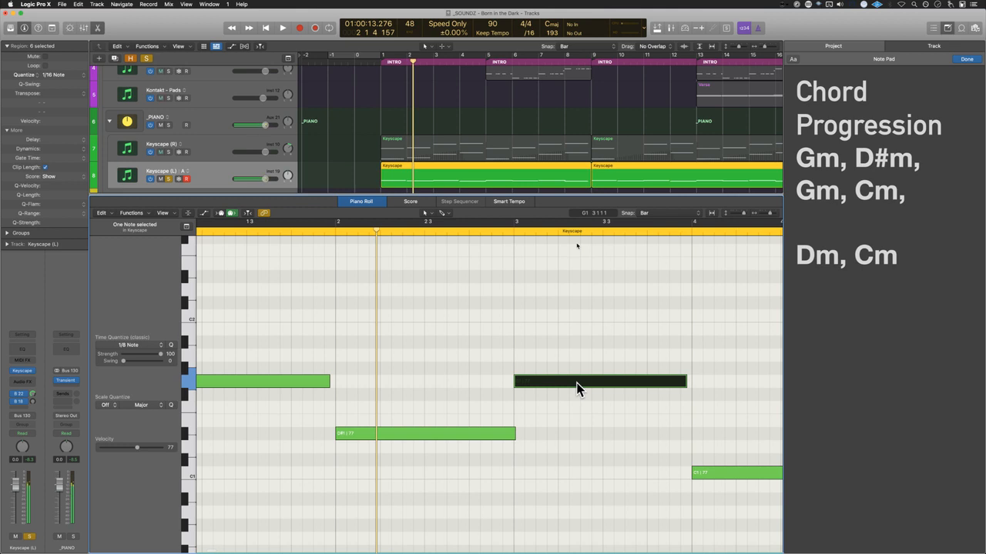
scroll(618, 475, "right", 5)
left_click(588, 474)
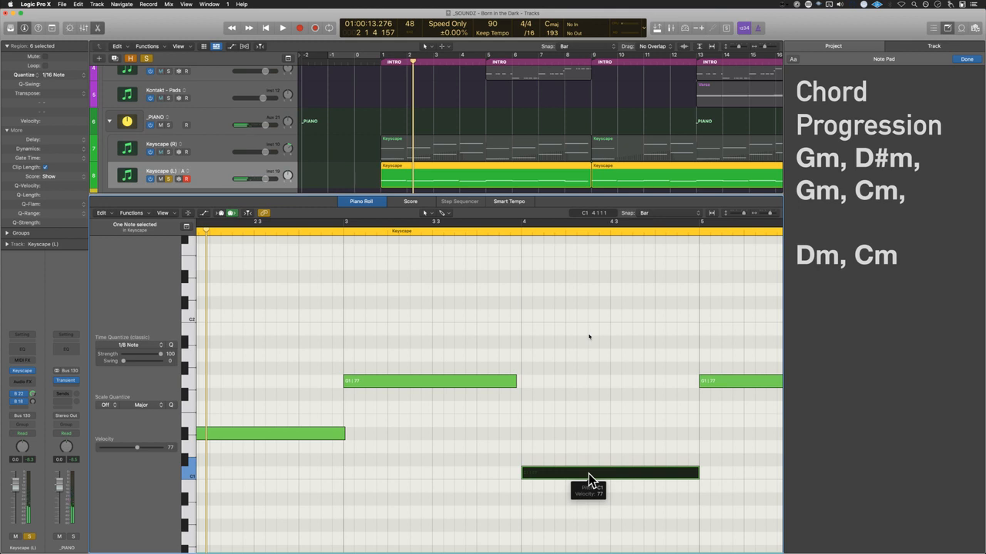
key("p")
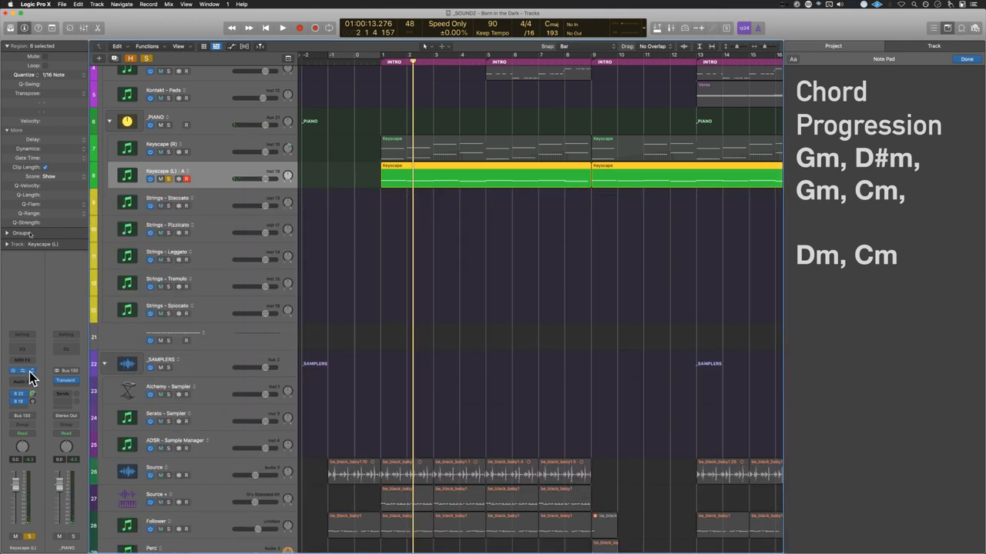
left_click(32, 394)
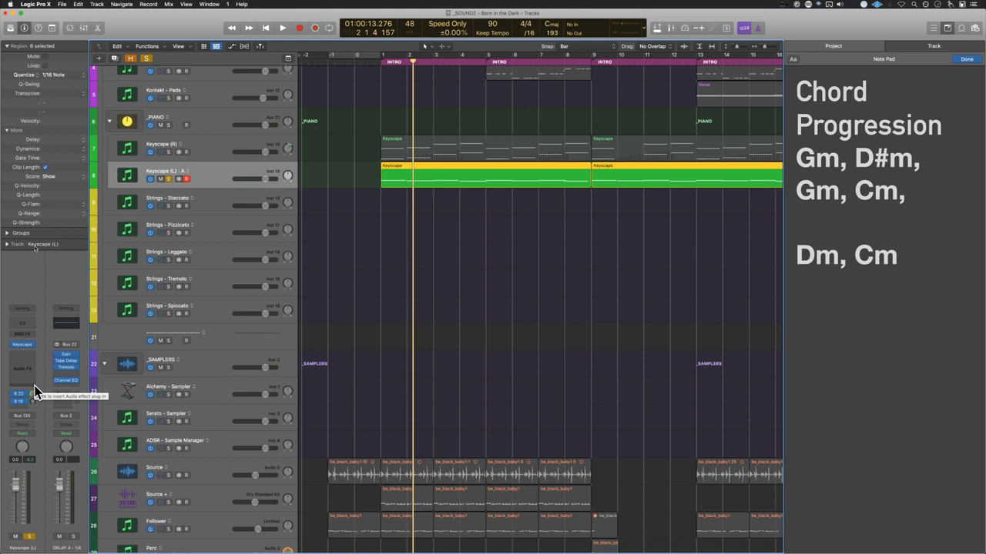
Step: Solo Keyscape (R) instead of Keyscape (L), move the playhead to bar 1, and open the first Keyscape (R) region in the Piano Roll
left_click(168, 180)
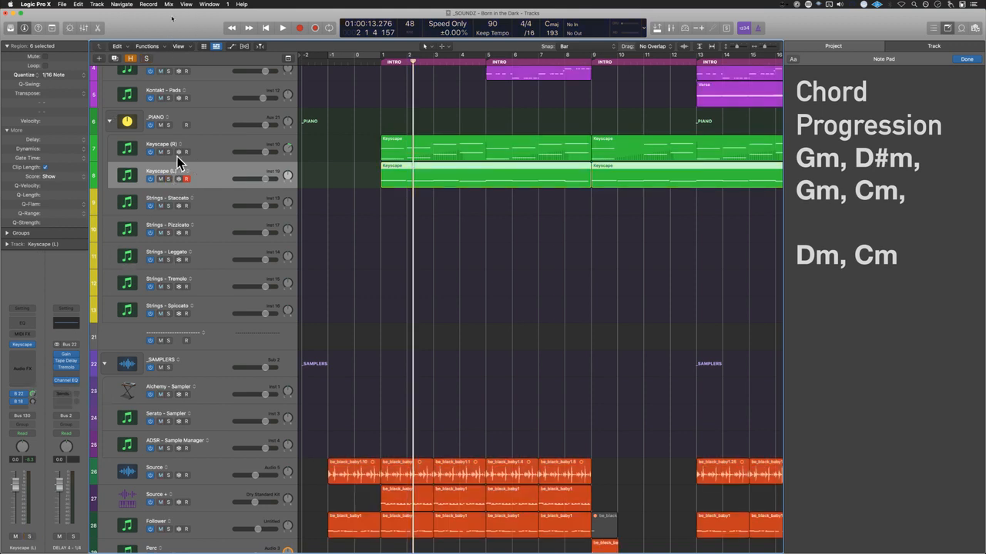
left_click(167, 152)
left_click(378, 72)
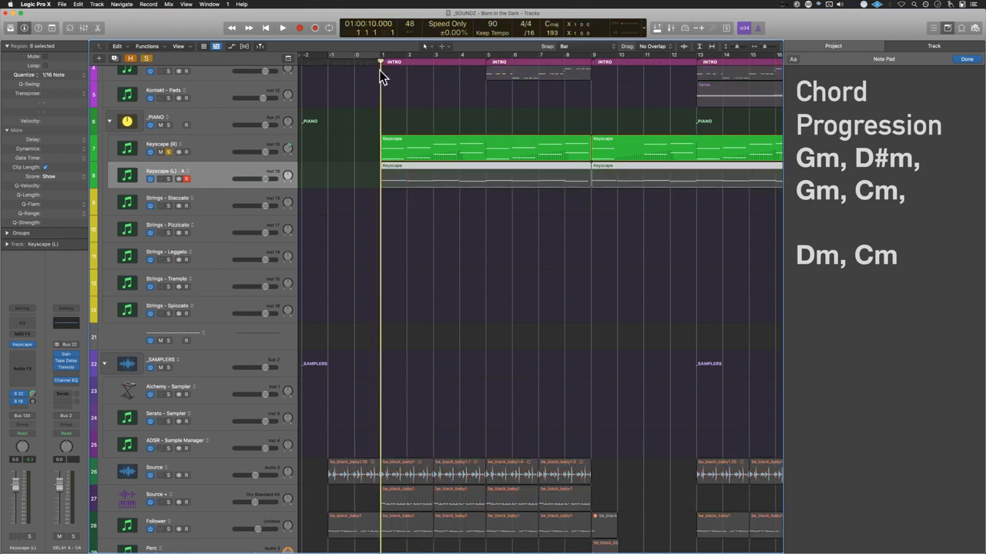
double_click(416, 157)
scroll(398, 361, "left", 5)
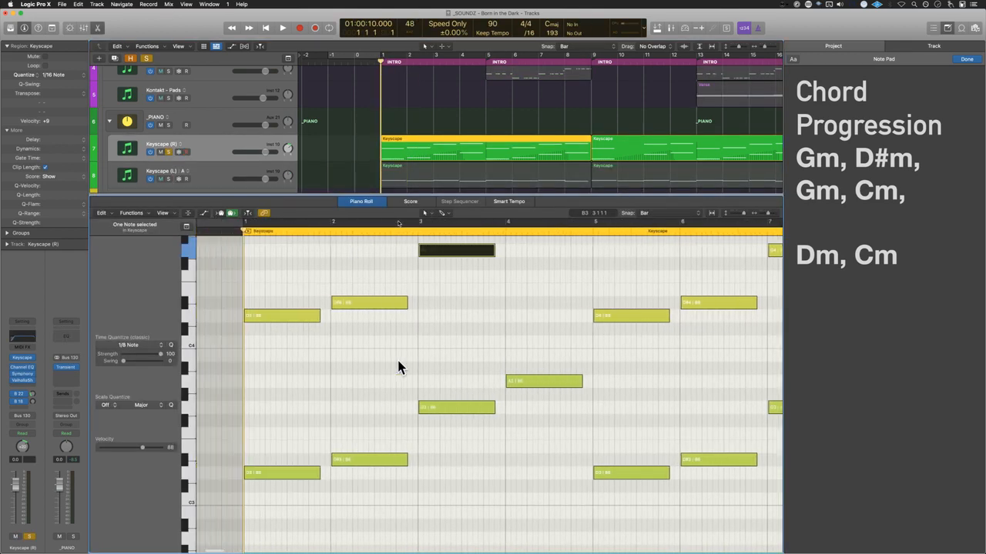
Step: Examine the octave note pattern of the Keyscape (R) region across bars 1 to 8 at several zoom levels
key("super+Left")
key("super+Left")
key("super+Left")
key("super+Left")
scroll(398, 361, "up", 2)
scroll(396, 362, "down", 5)
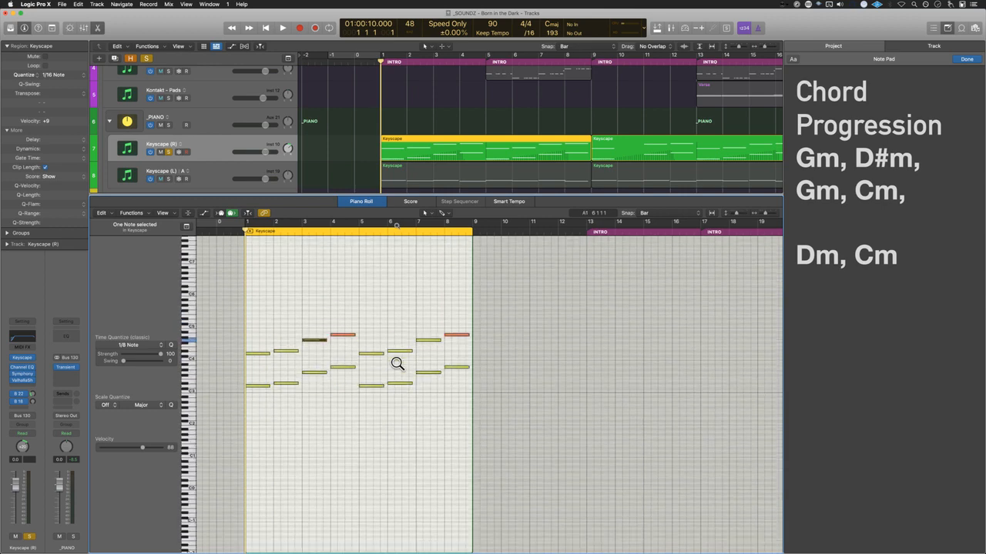
scroll(396, 362, "up", 1)
key("super+Right")
key("super+Right")
key("super+Right")
key("super+Right")
key("super+Right")
left_click(386, 421)
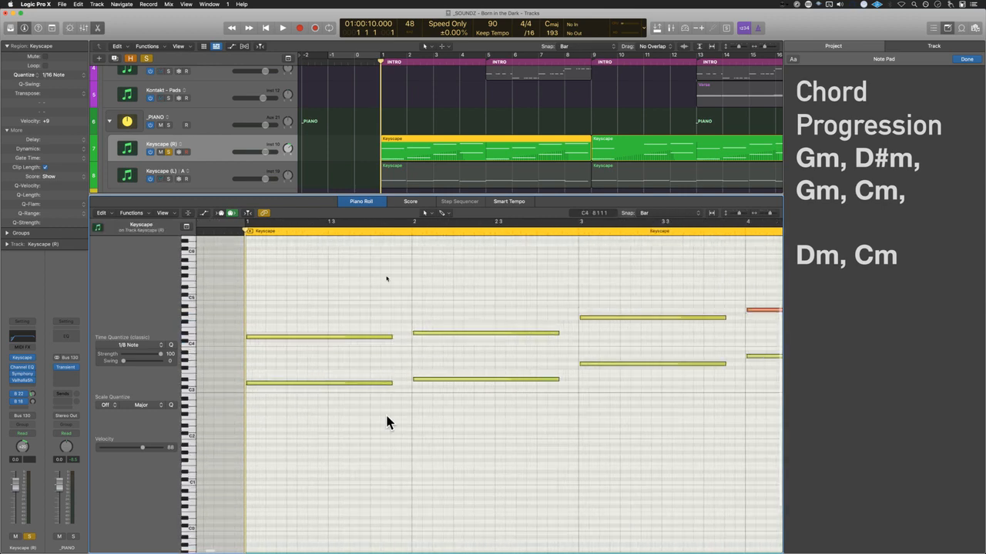
scroll(386, 420, "up", 4)
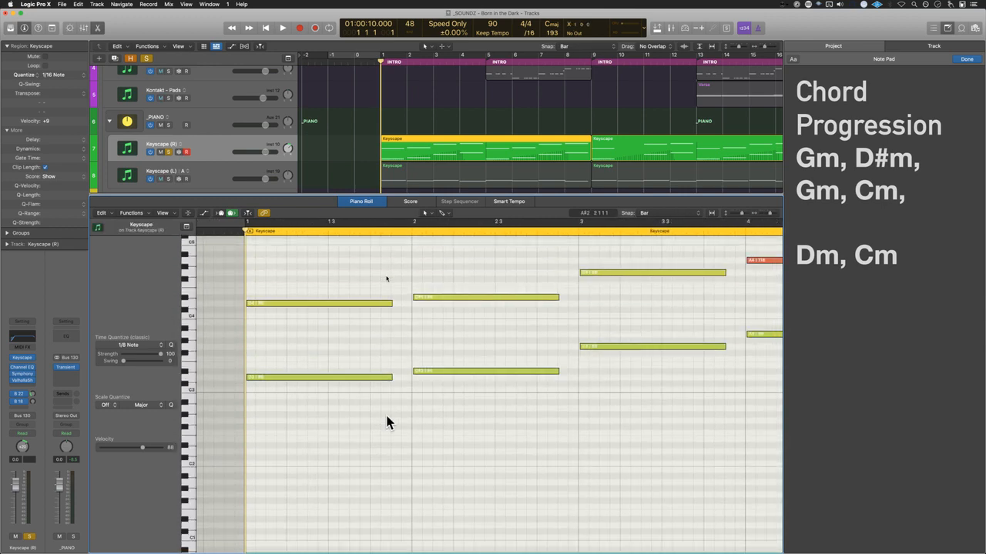
scroll(386, 421, "right", 1)
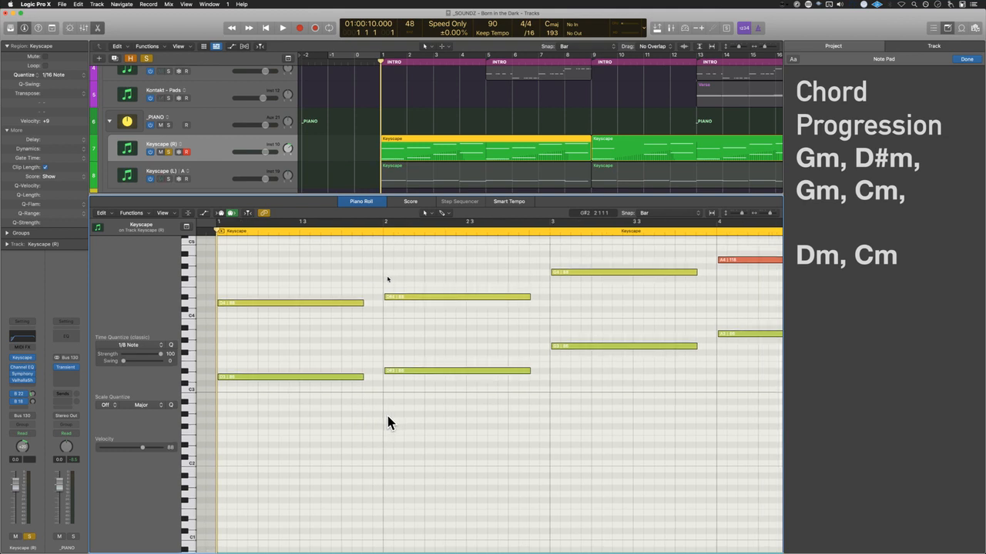
key("super+Left")
key("super+Left")
key("super+Left")
key("super+Left")
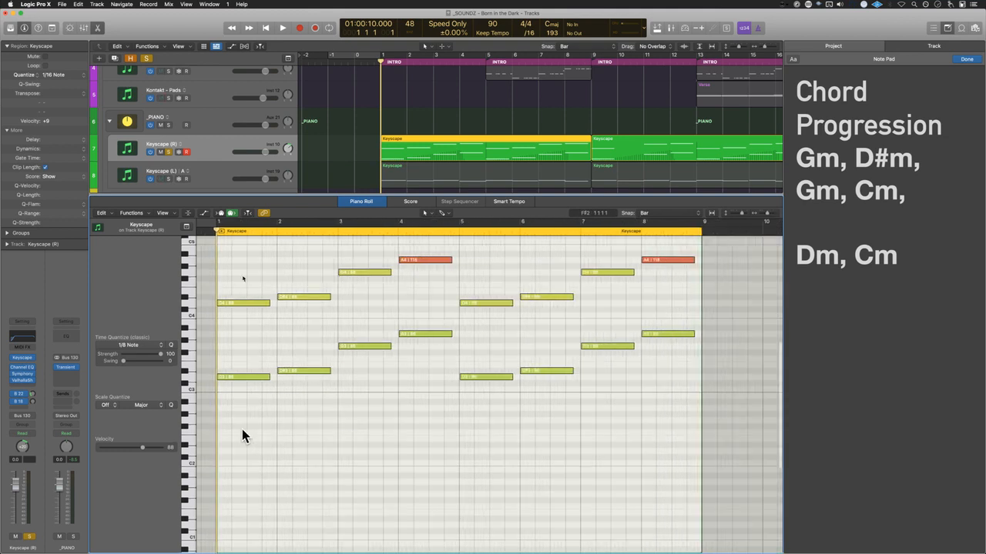
scroll(432, 445, "up", 1)
scroll(335, 427, "left", 2)
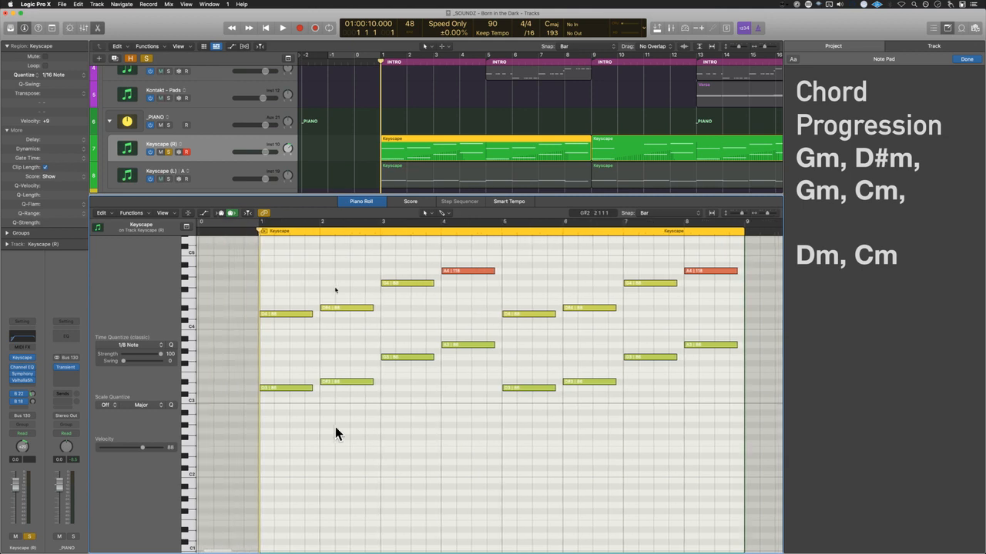
scroll(335, 427, "up", 2)
scroll(335, 426, "up", 5)
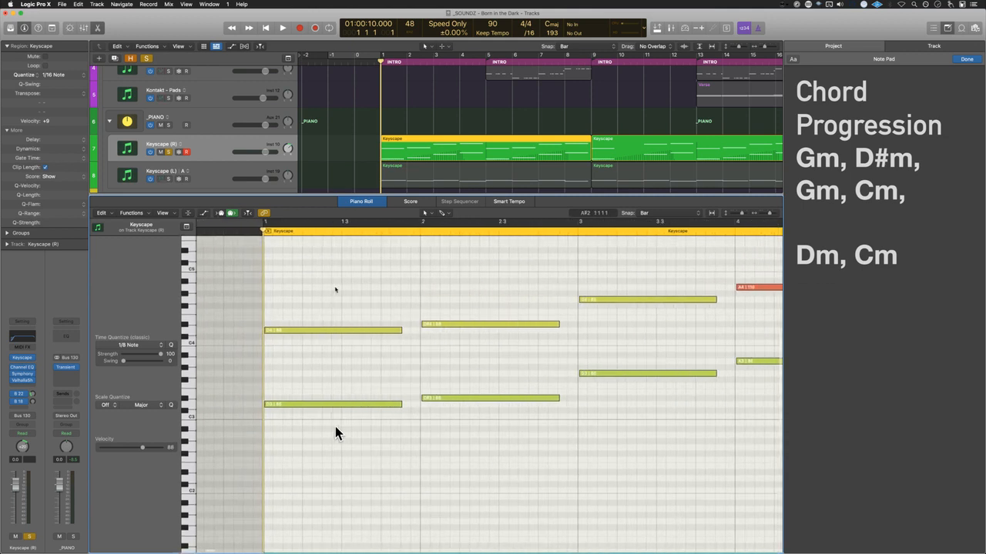
scroll(335, 427, "down", 5)
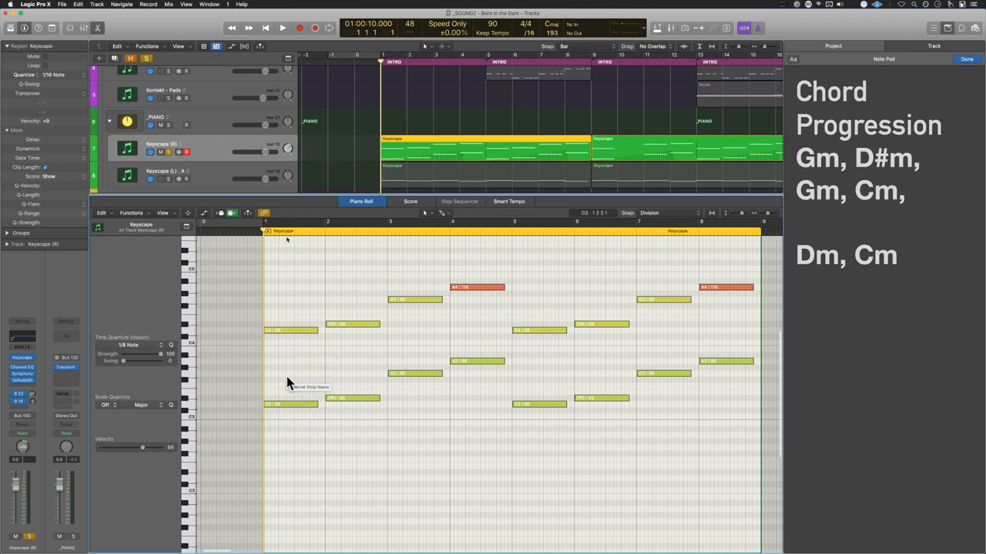
Step: Add the Transposer MIDI effect to Keyscape (R) and load its factory Can't Go Wrong preset
left_click(23, 339)
left_click(38, 407)
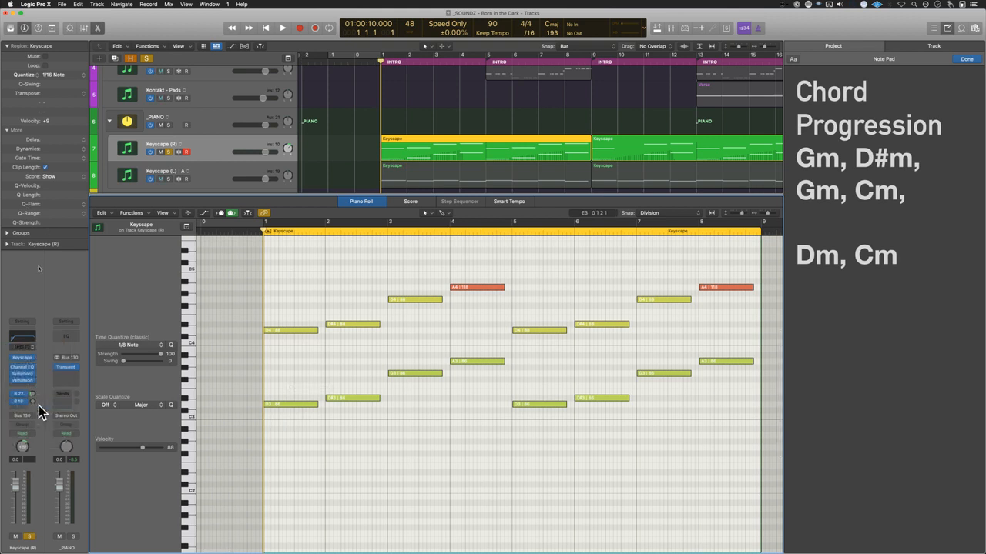
left_click(399, 122)
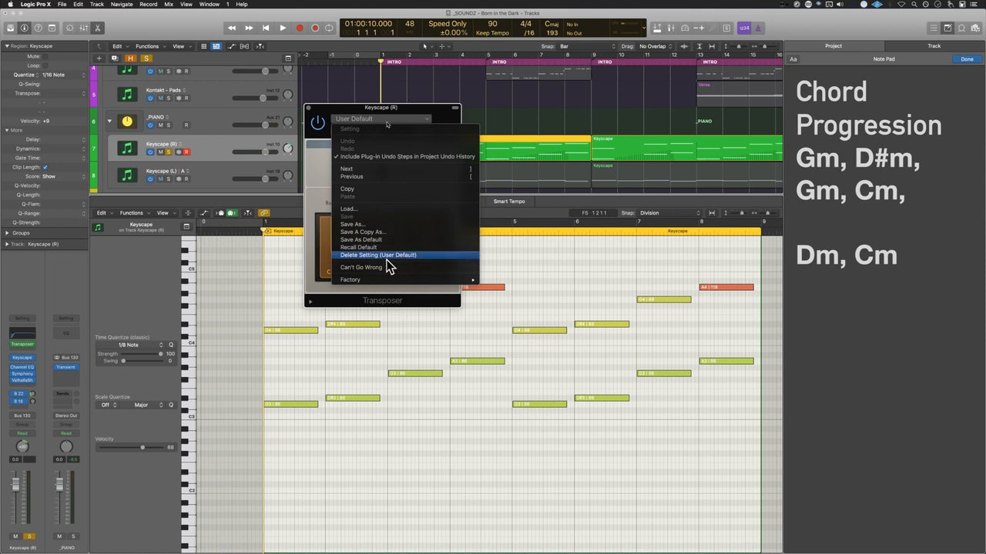
mouse_move(396, 281)
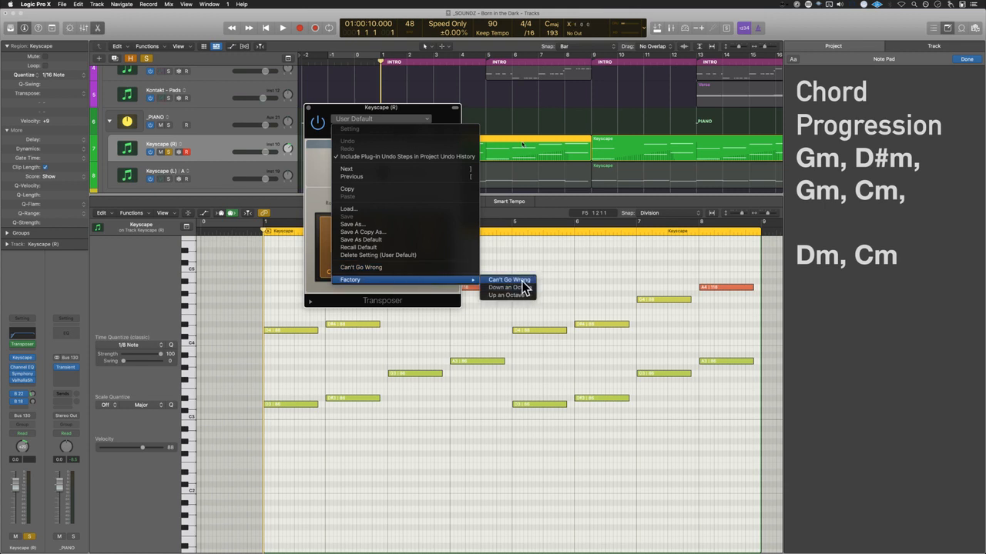
left_click(521, 280)
left_click(308, 108)
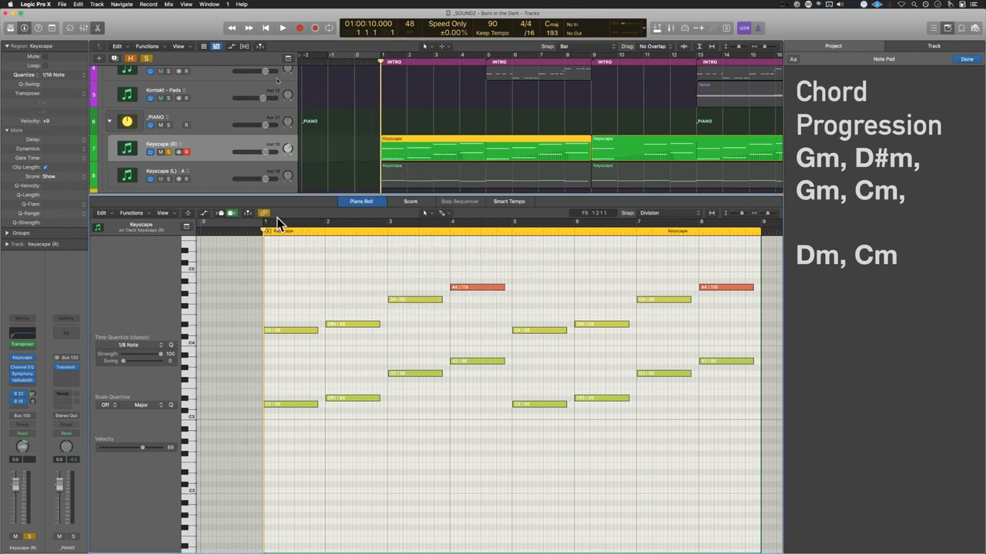
Step: Play the soloed Keyscape (R) part from just before bar 1 into bar 4
left_click(257, 225)
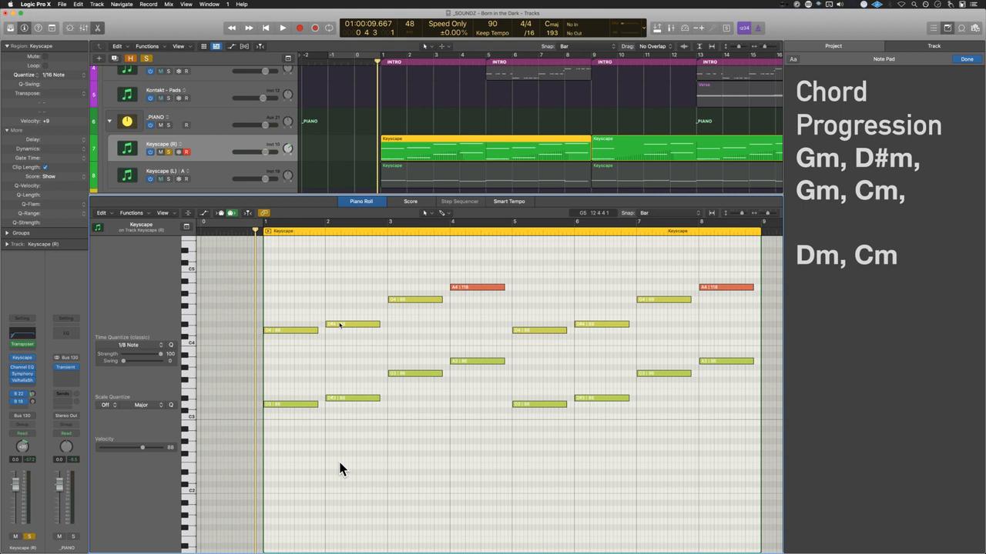
key("space")
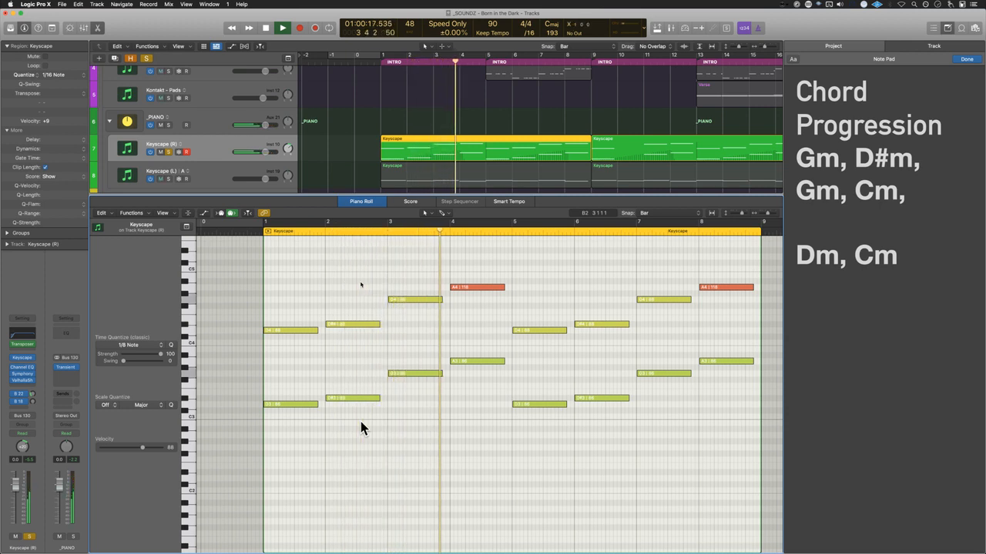
key("space")
Step: Unsolo Keyscape (R) and play the full arrangement from bar 1
left_click(168, 152)
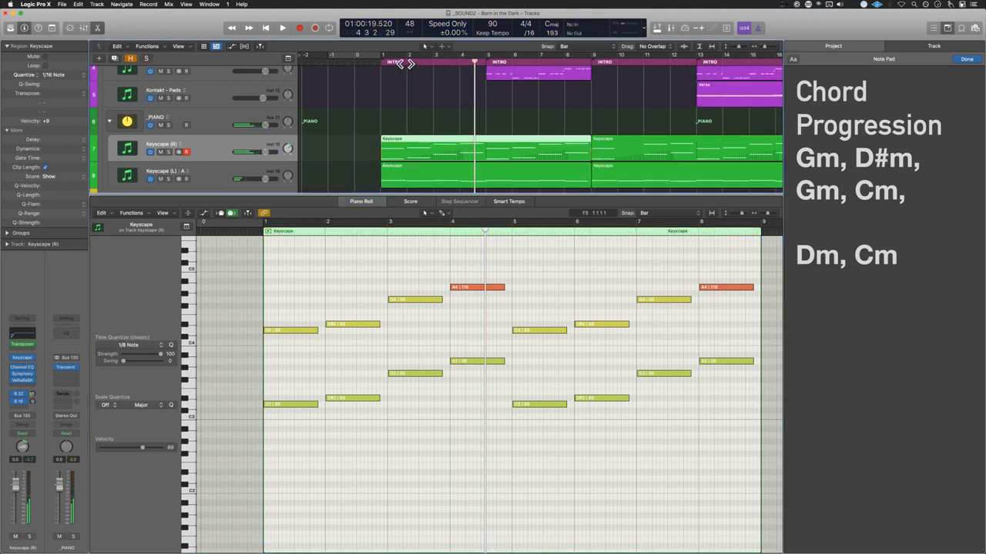
left_click(376, 65)
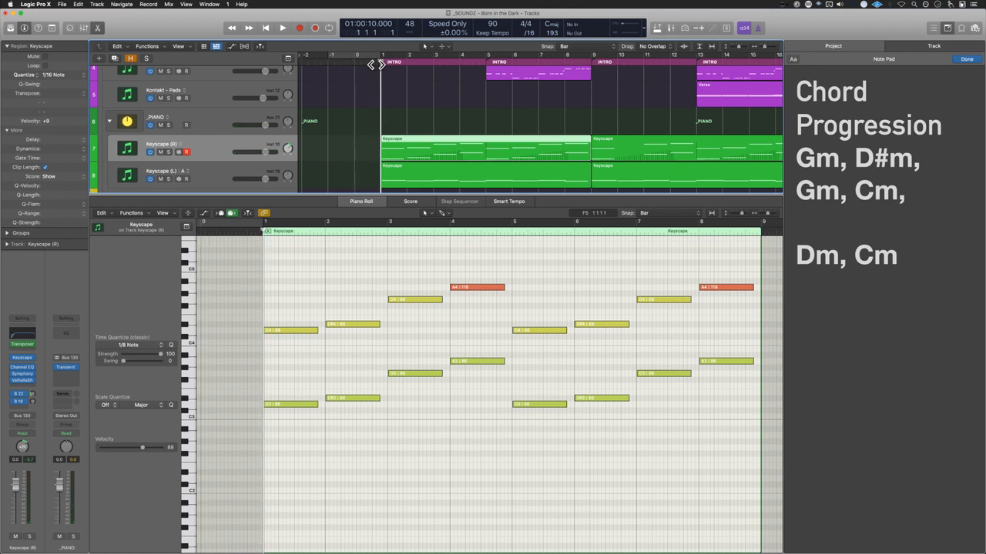
key("space")
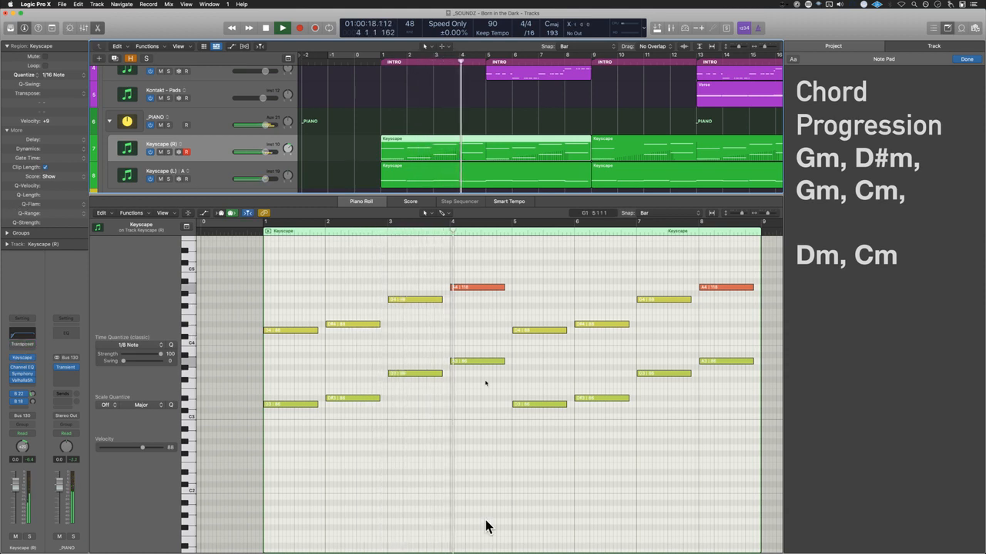
Step: Follow the Keyscape (R) notes in the Piano Roll while the full arrangement plays, up to the entire eight-bar region
left_click(535, 473)
key("super+Left")
key("super+Left")
key("super+Left")
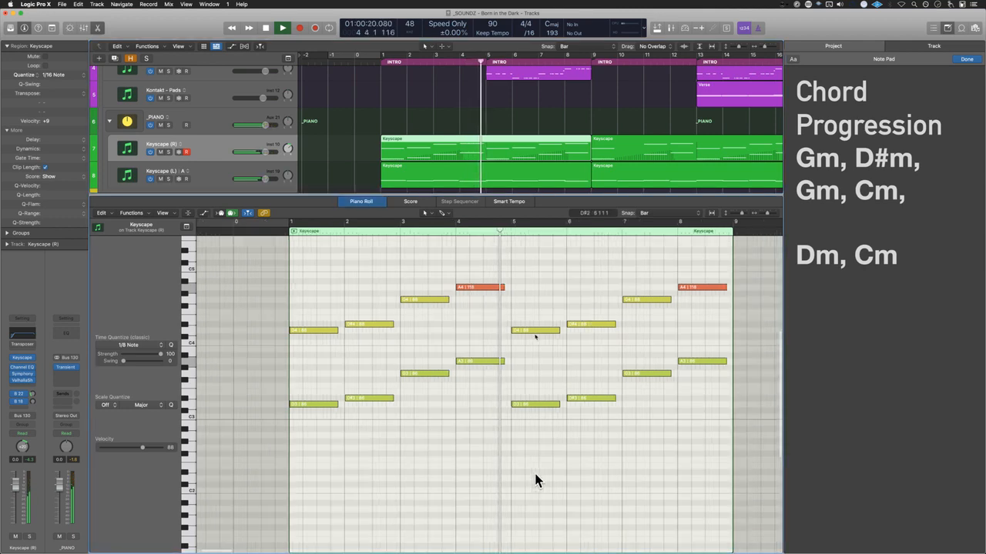
key("super+Right")
key("super+Right")
key("super+Right")
key("super+Left")
key("super+Left")
key("super+Left")
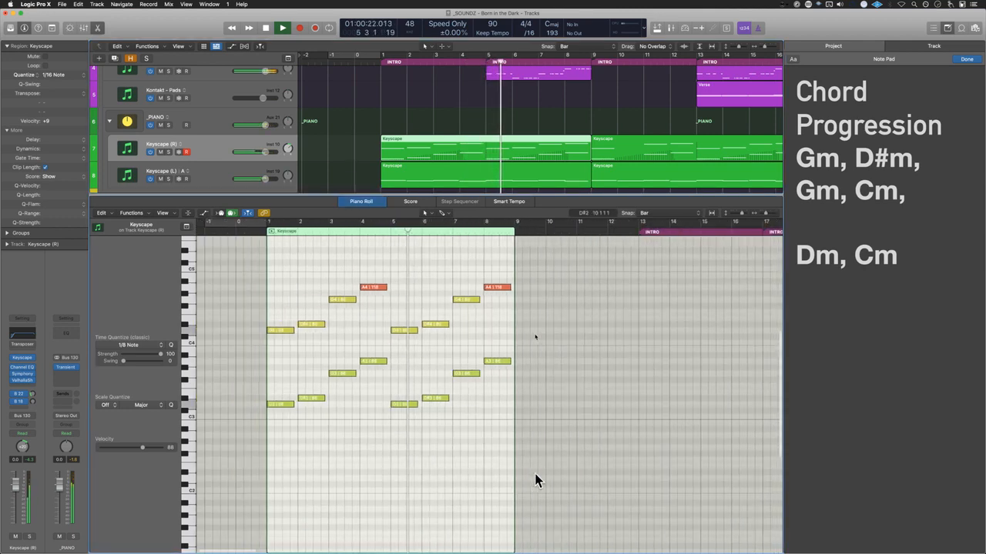
Step: Close the Piano Roll, view all tracks of the arrangement during playback, and stop at about bar 9
key("p")
scroll(535, 292, "up", 4)
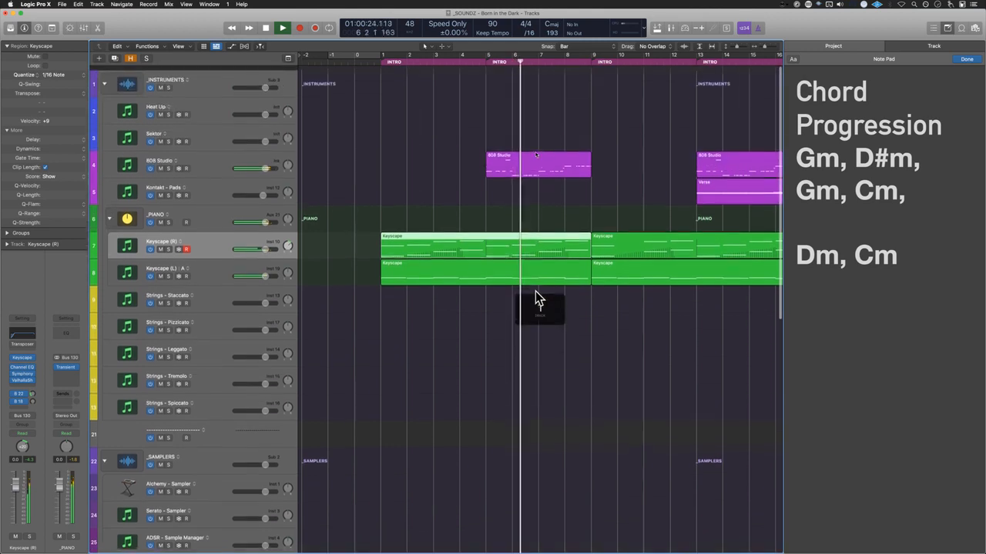
scroll(535, 293, "right", 6)
scroll(432, 299, "left", 2)
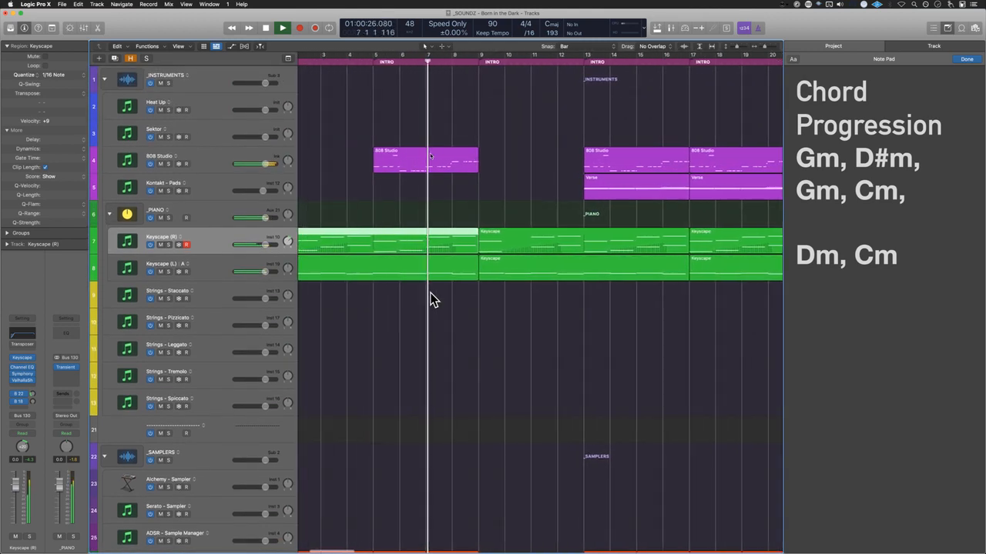
scroll(431, 297, "down", 5)
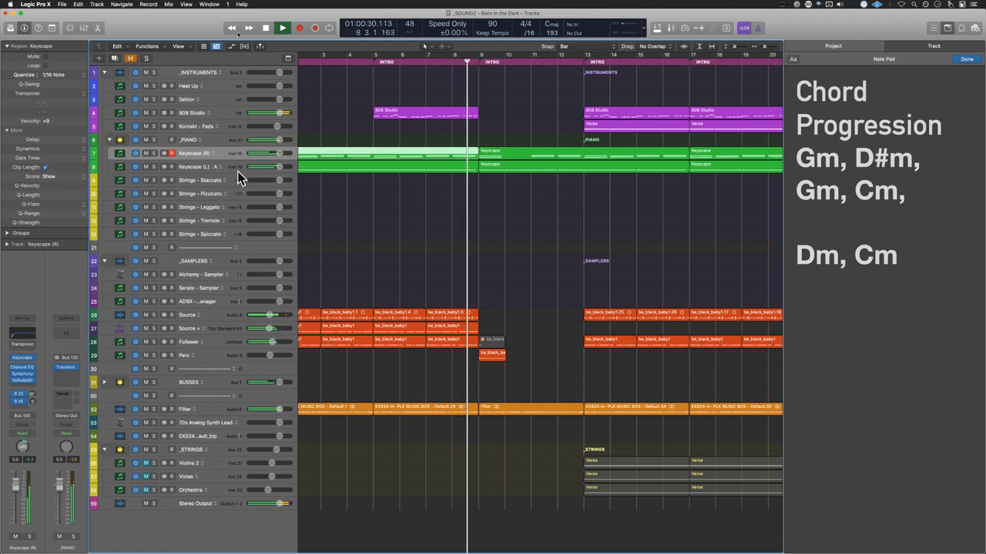
key("space")
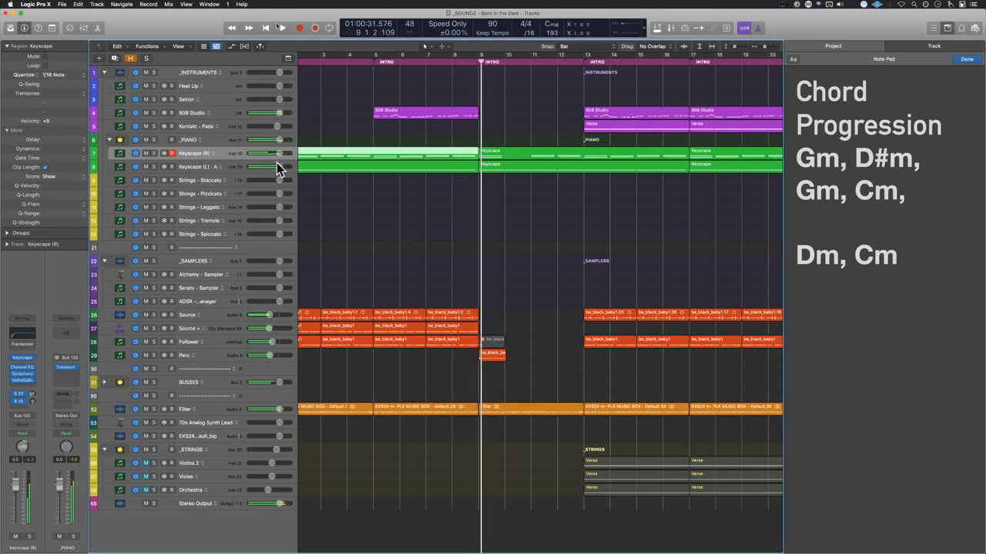
Step: Solo the 808 Studio region together with the Source, Source + and Follower drum regions in bars 5 to 8, and play them
left_click(307, 208)
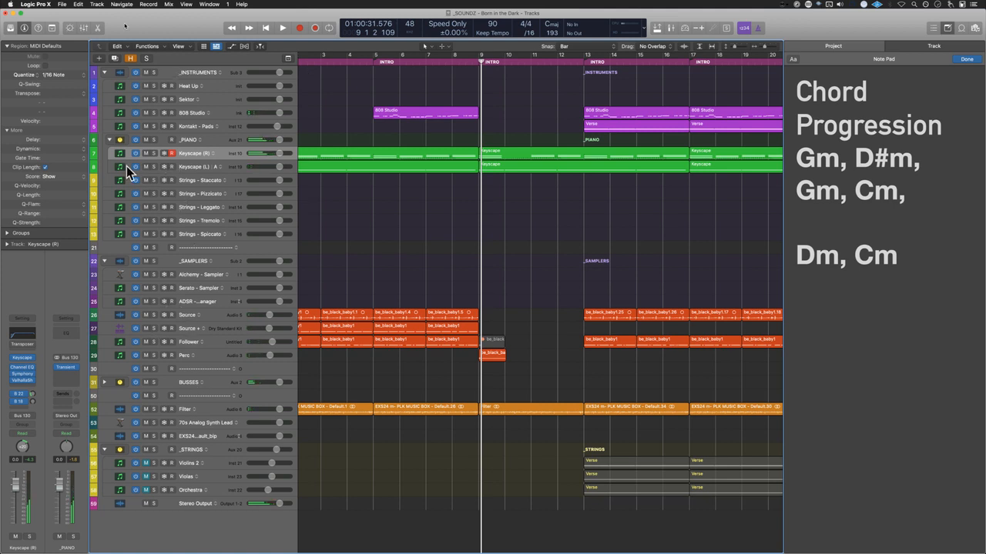
left_click(467, 108)
left_click_drag(397, 289, 476, 370)
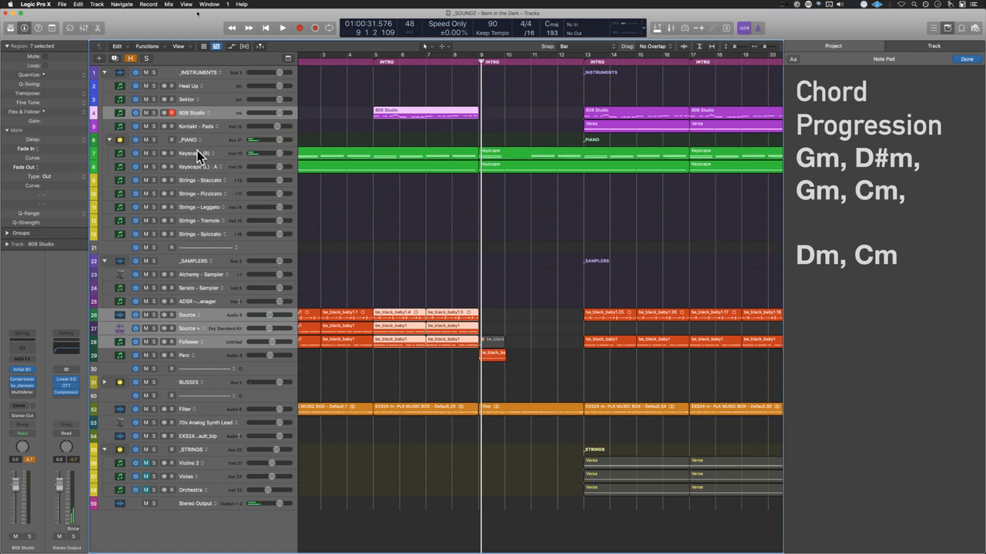
key("ctrl+s")
key("space")
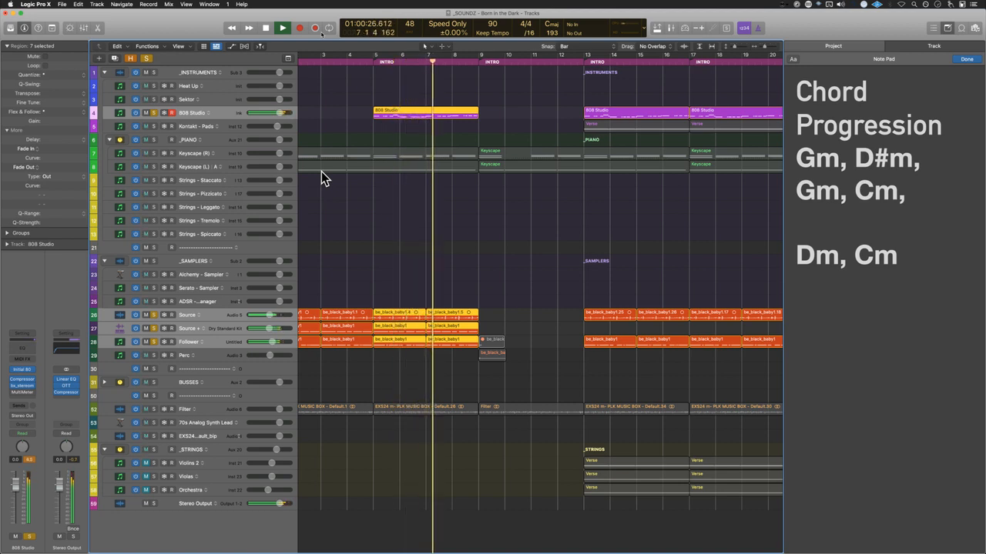
Step: Open only the bars 5 to 8 808 Studio region in the Piano Roll, set the cycle range to it and stop playback
double_click(423, 118)
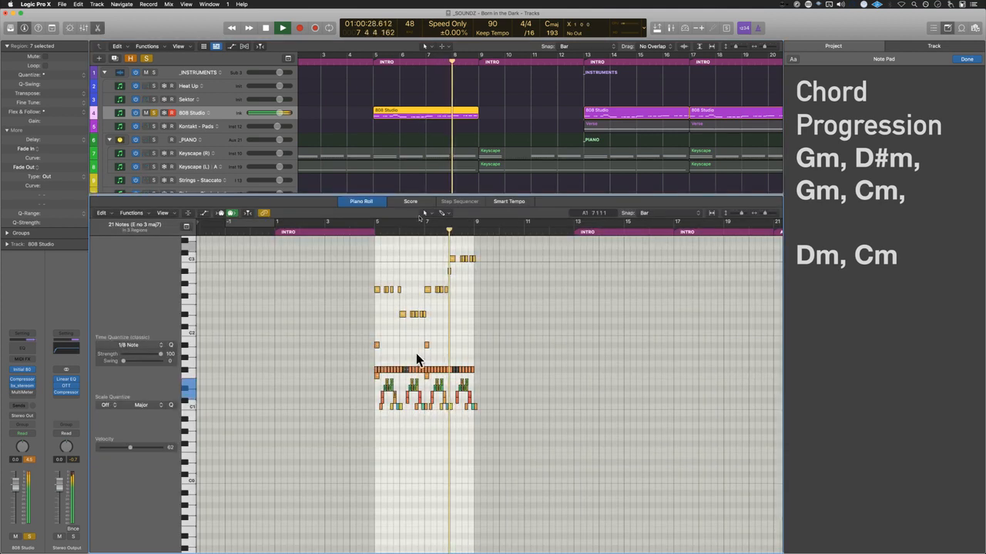
left_click(416, 141)
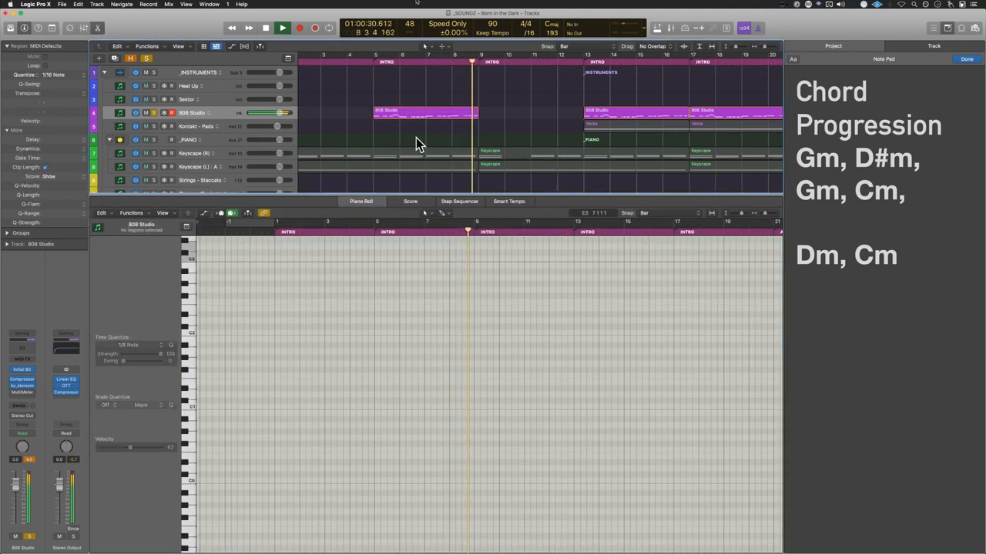
left_click(411, 111)
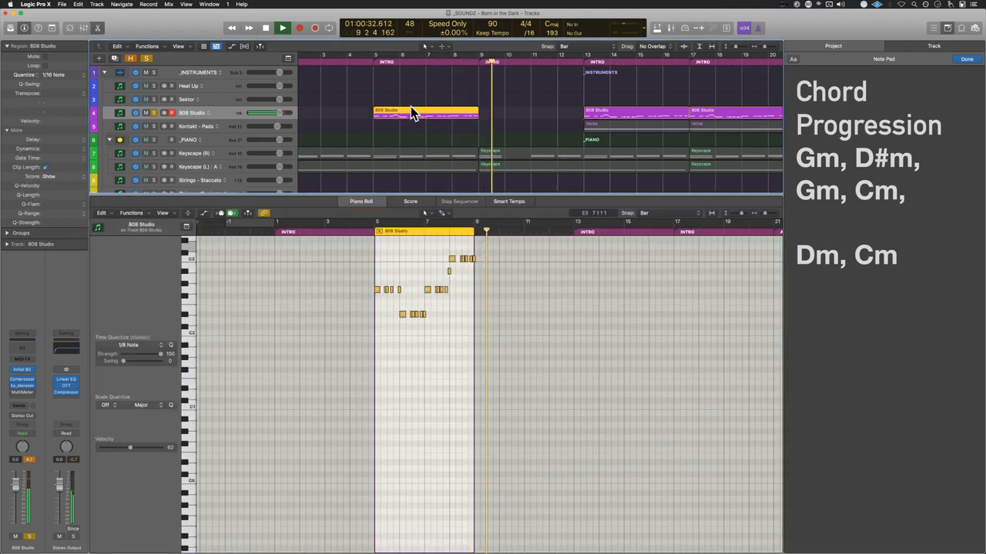
key("cmd+u")
key("space")
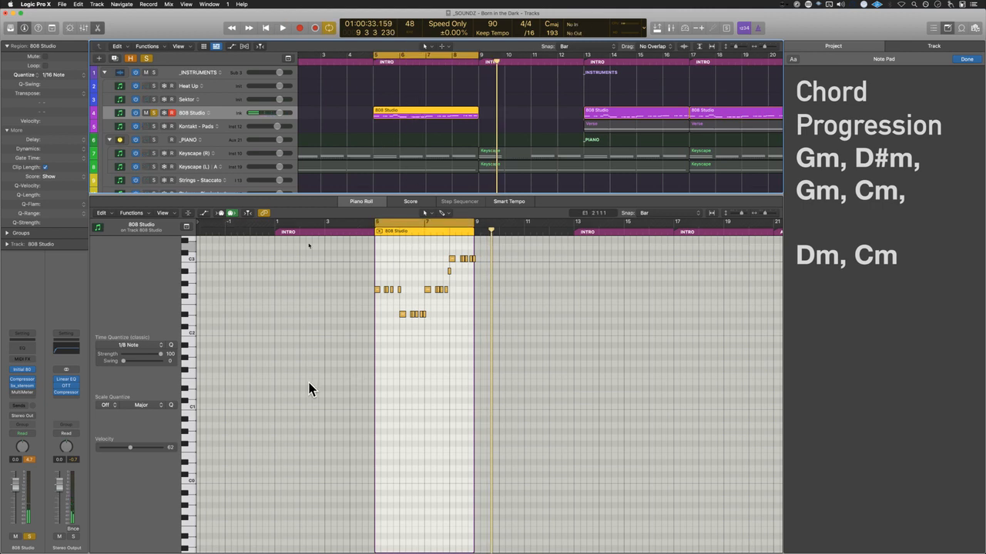
Step: Fit all notes of the 808 Studio region in bars 5 to 8 to the Piano Roll view
key("super+a")
key("z")
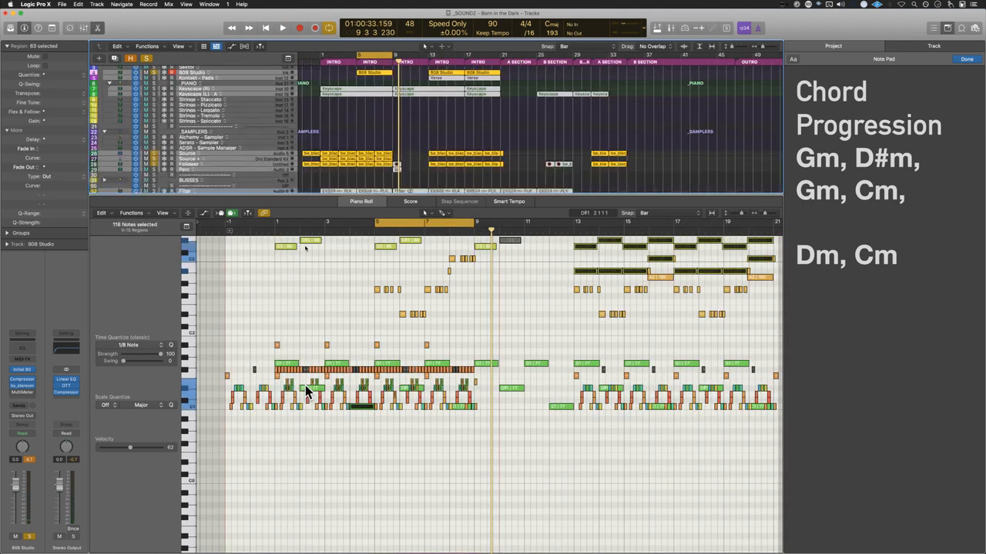
left_click(402, 104)
left_click(381, 74)
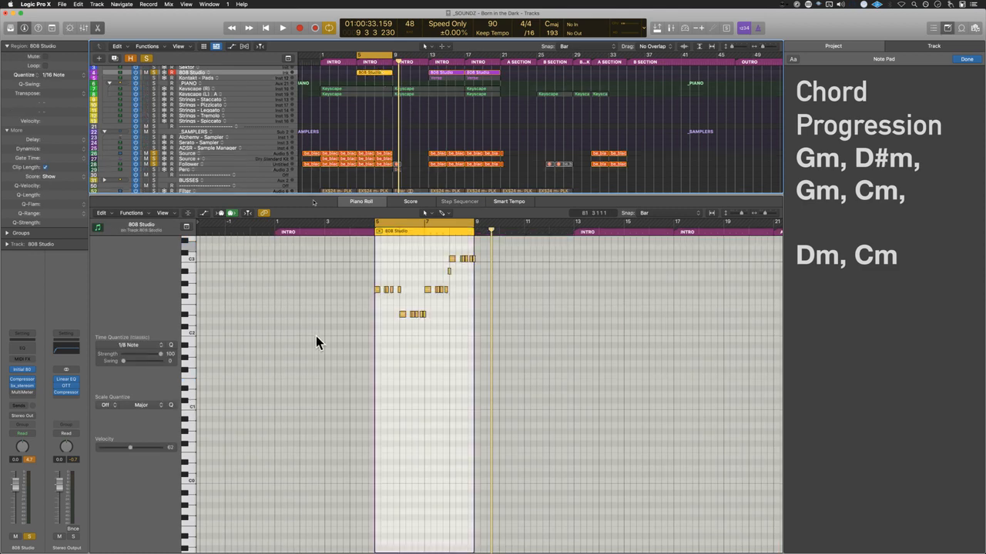
key("super+a")
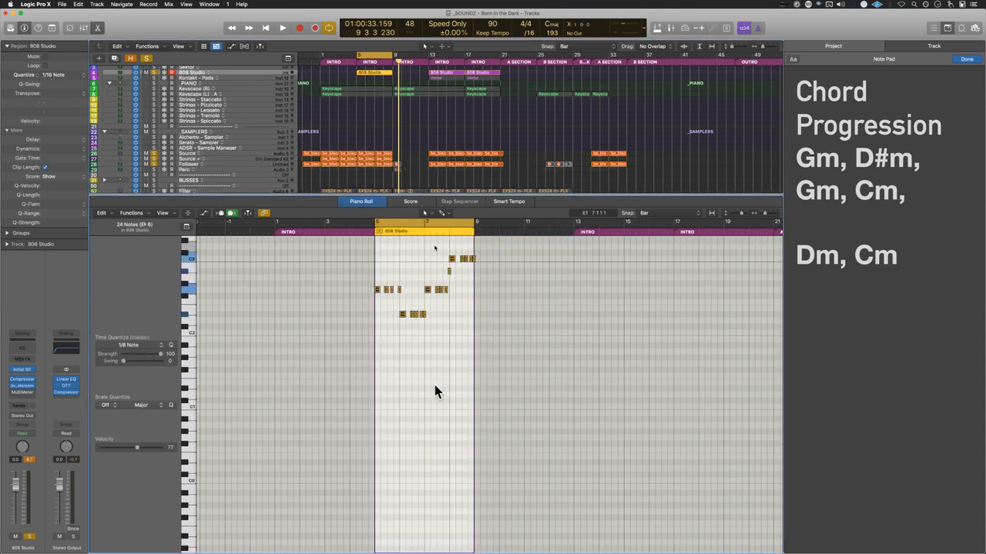
key("z")
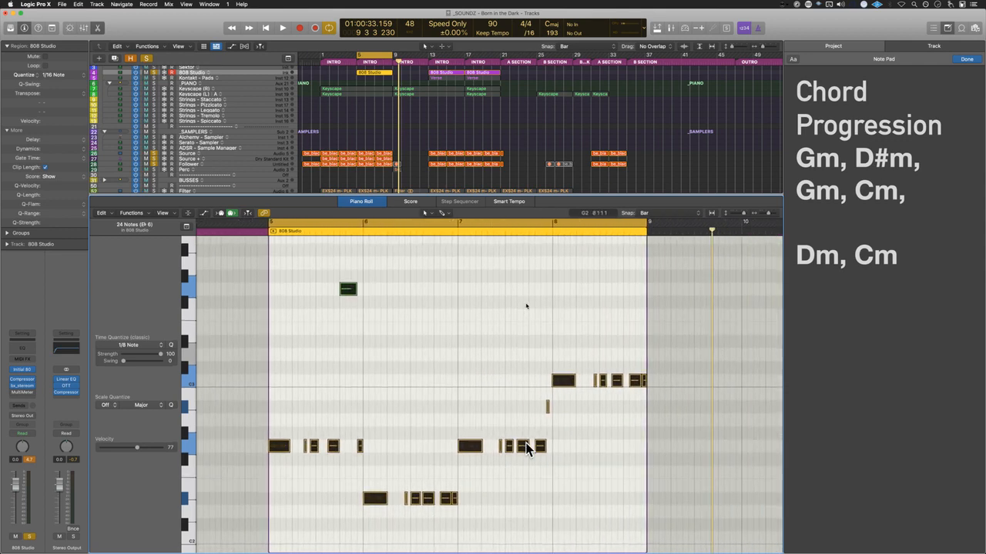
Step: Hide the Inspector to widen the Piano Roll and deselect the 808 Studio notes
key("y")
key("y")
key("i")
scroll(526, 442, "down", 3)
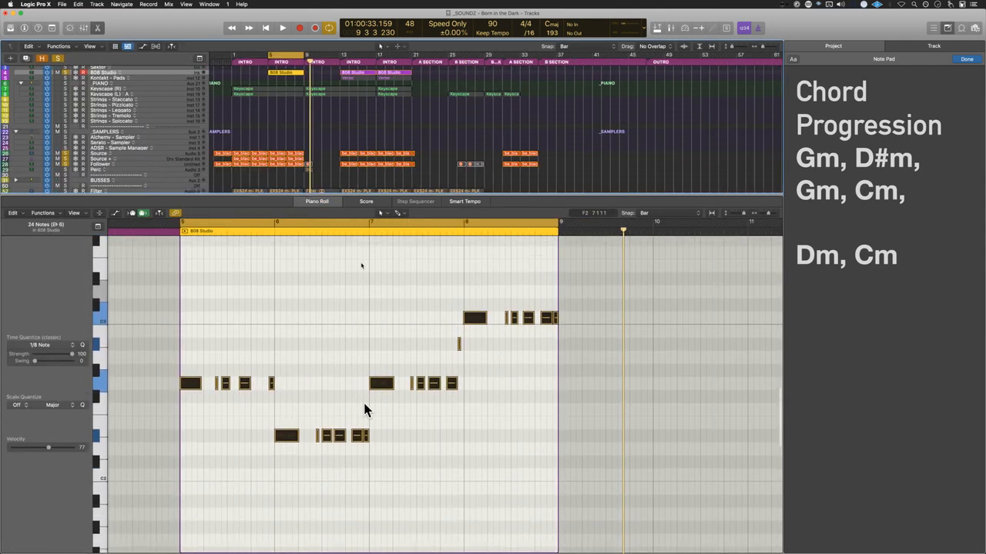
scroll(364, 403, "down", 2)
scroll(361, 402, "down", 5)
scroll(360, 401, "up", 3)
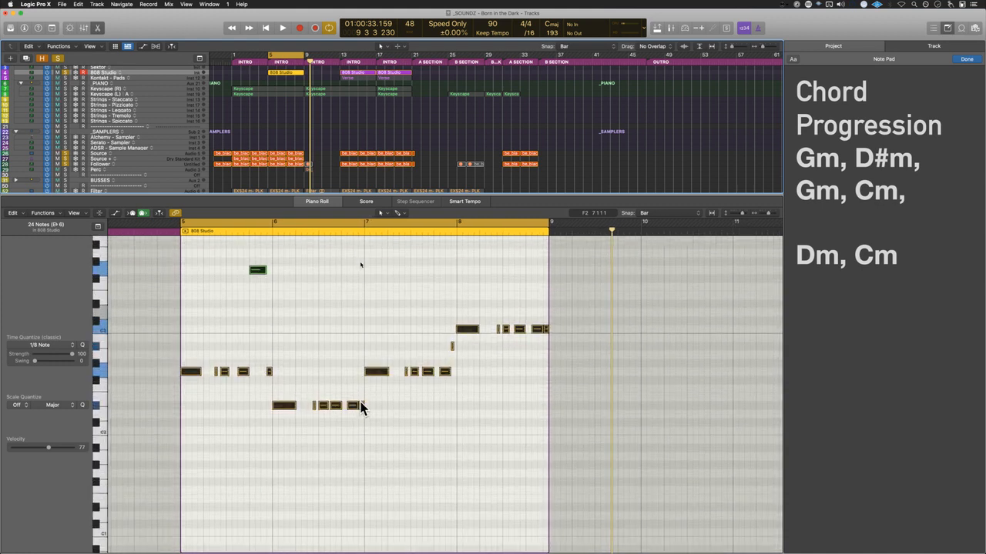
left_click(365, 424)
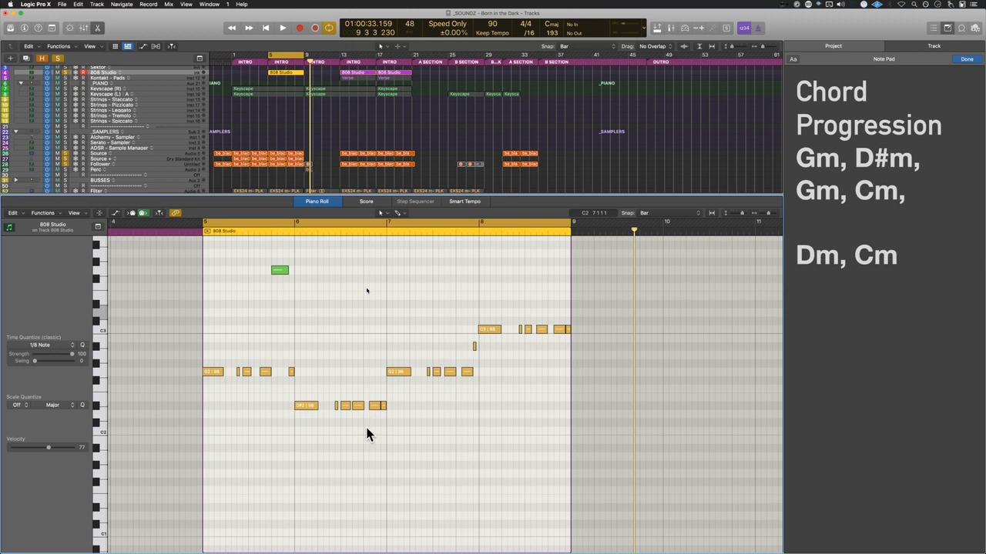
Step: Play the cycled 808 Studio region from bar 5 and follow its notes in the Piano Roll into bar 7
key("space")
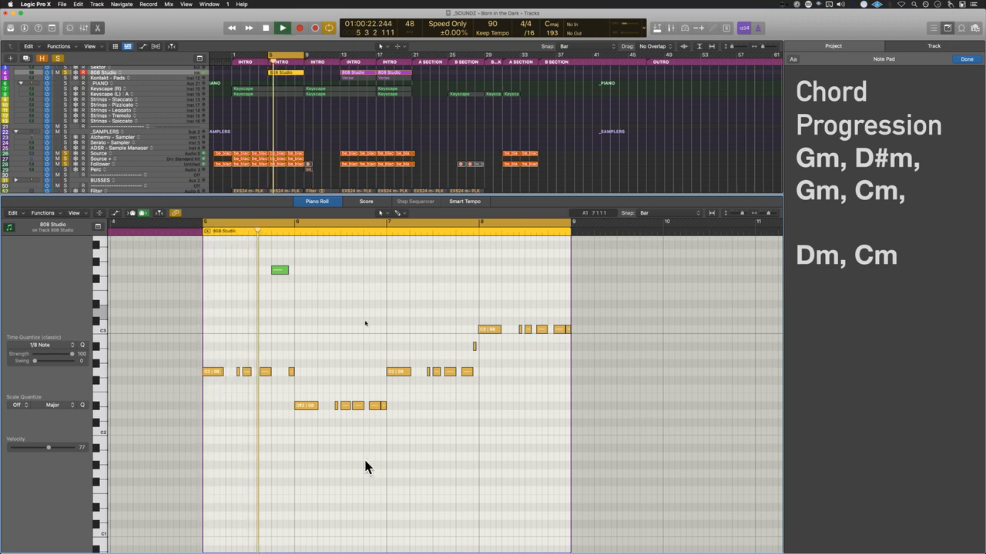
scroll(365, 466, "up", 4)
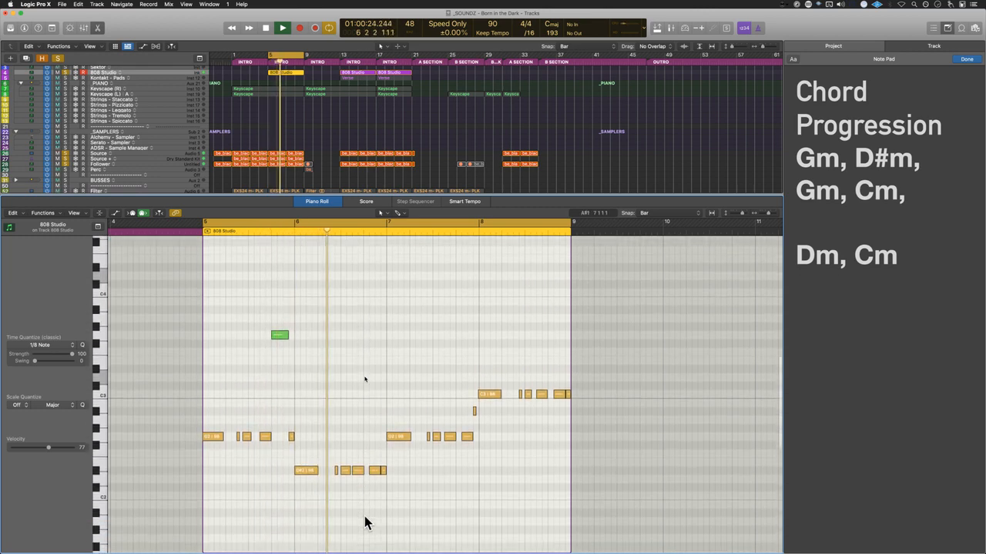
scroll(356, 485, "up", 5)
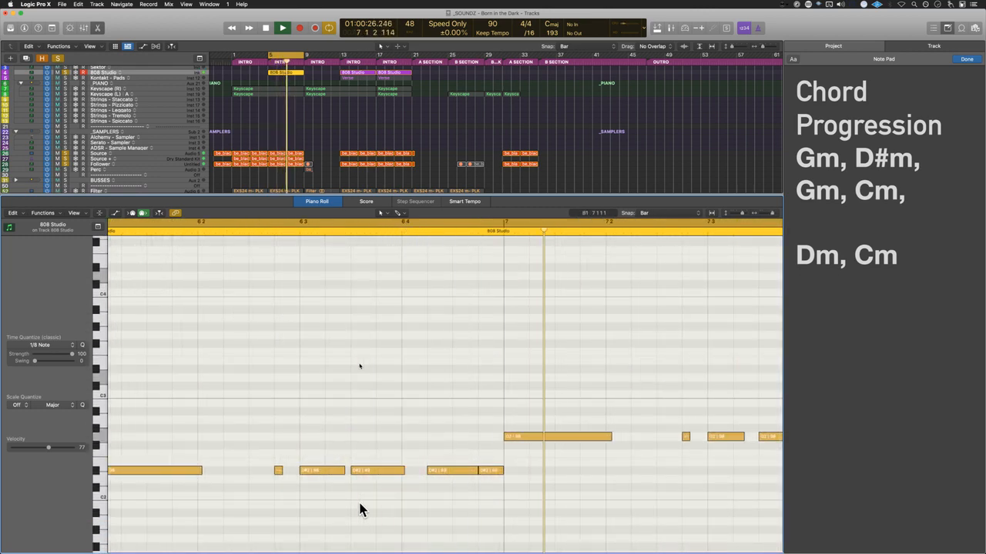
key("space")
Step: Raise the last D#2 note of bar 6 in the 808 Studio region by one octave to D#3
left_click(440, 473)
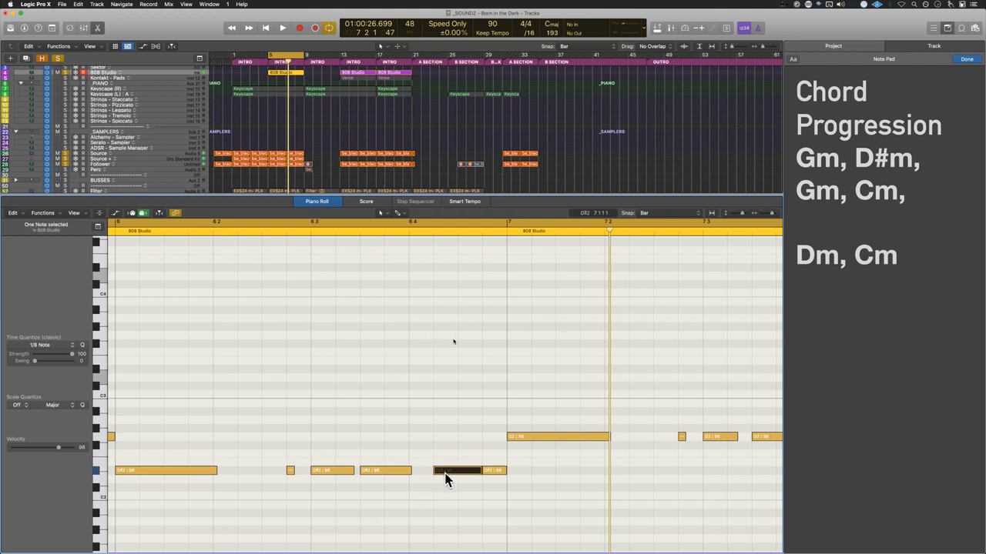
left_click(490, 469)
key("alt+shift+Up")
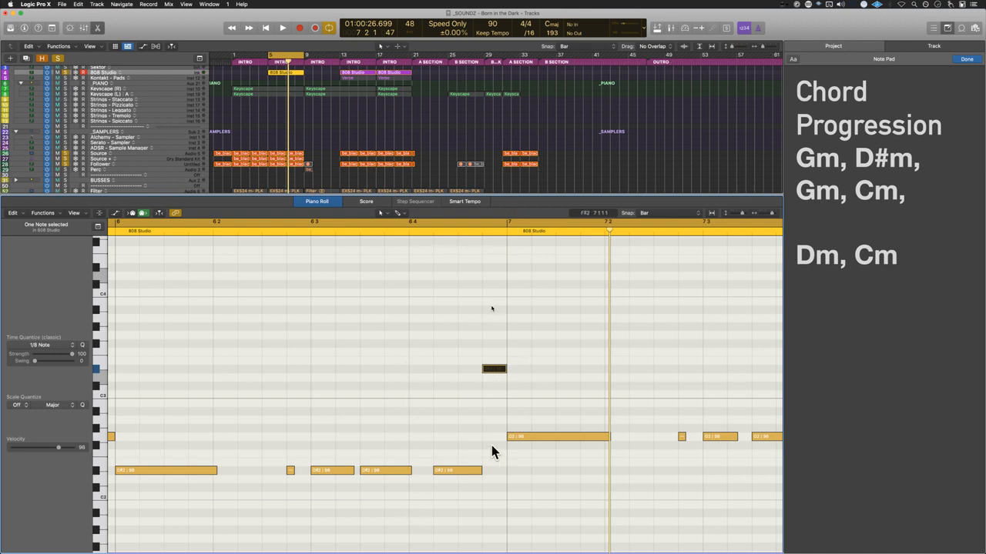
Step: Audition the 808 line with the D#3 note, use the Piano Roll's Scroll in Play option, and stop in bar 8
key("space")
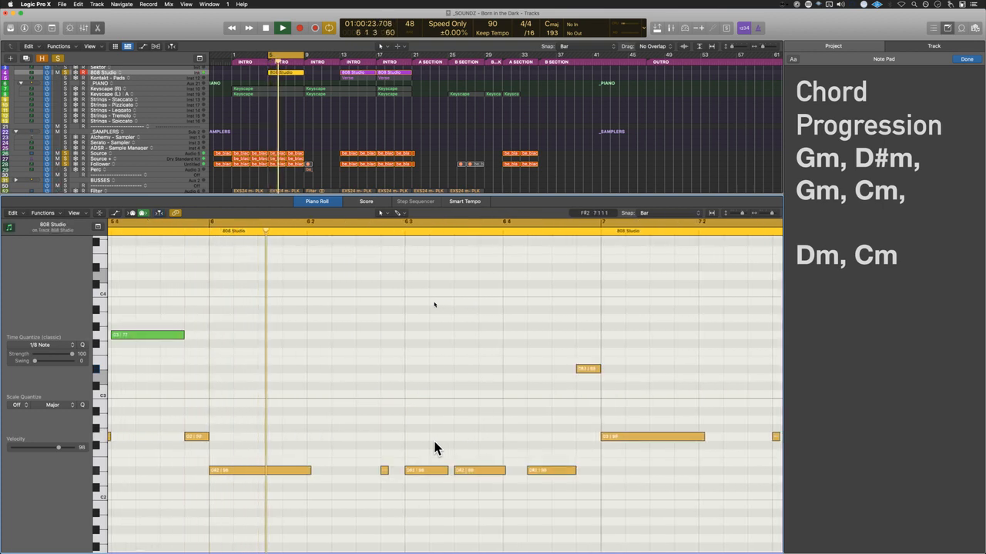
left_click(75, 214)
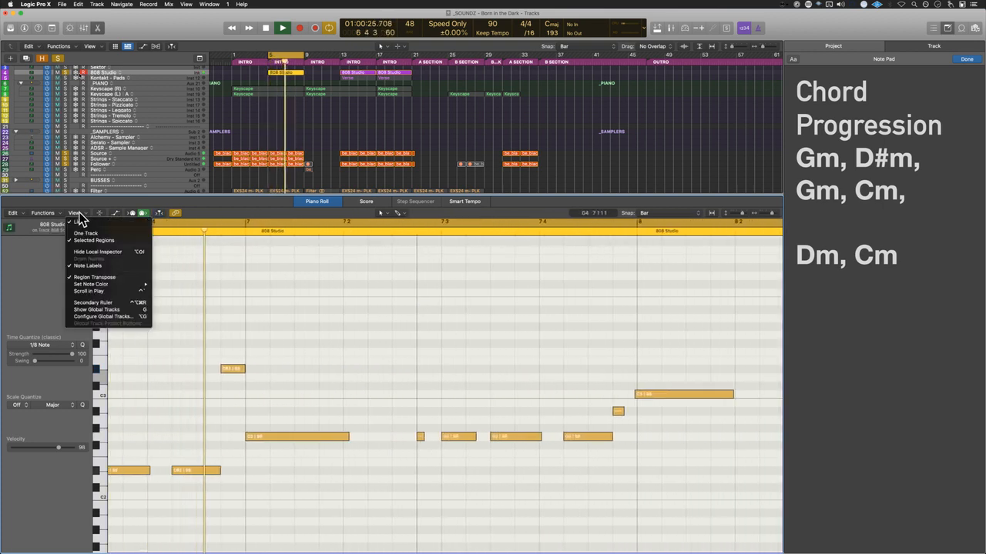
left_click(113, 292)
key("space")
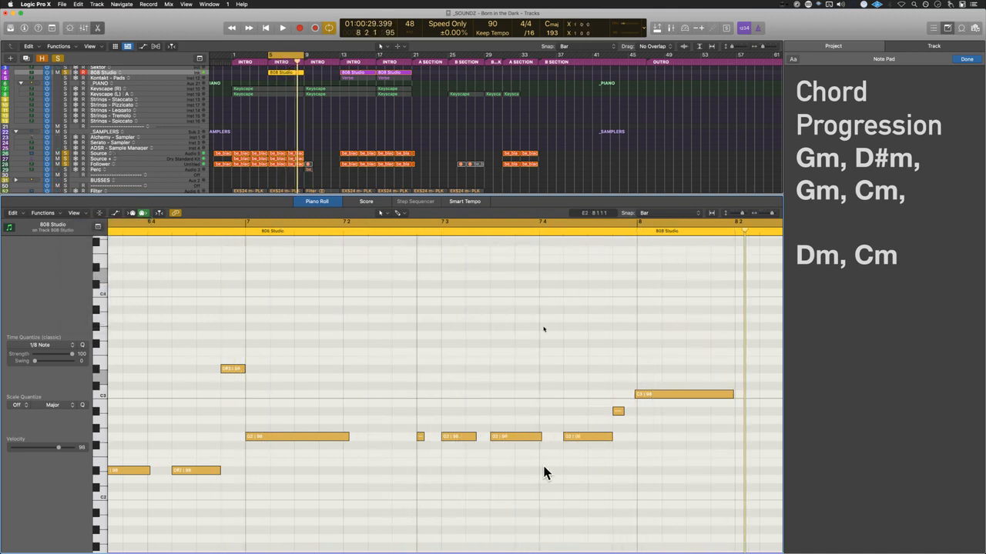
Step: Lengthen the last G2 note of bar 7 to the start of bar 8 and mute the short passing note above it
scroll(585, 461, "right", 5)
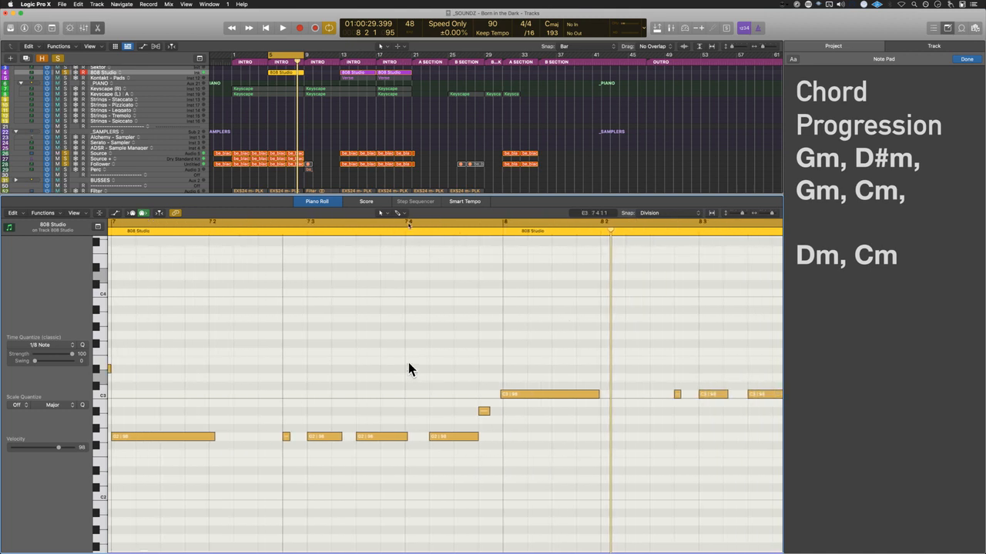
left_click(467, 437)
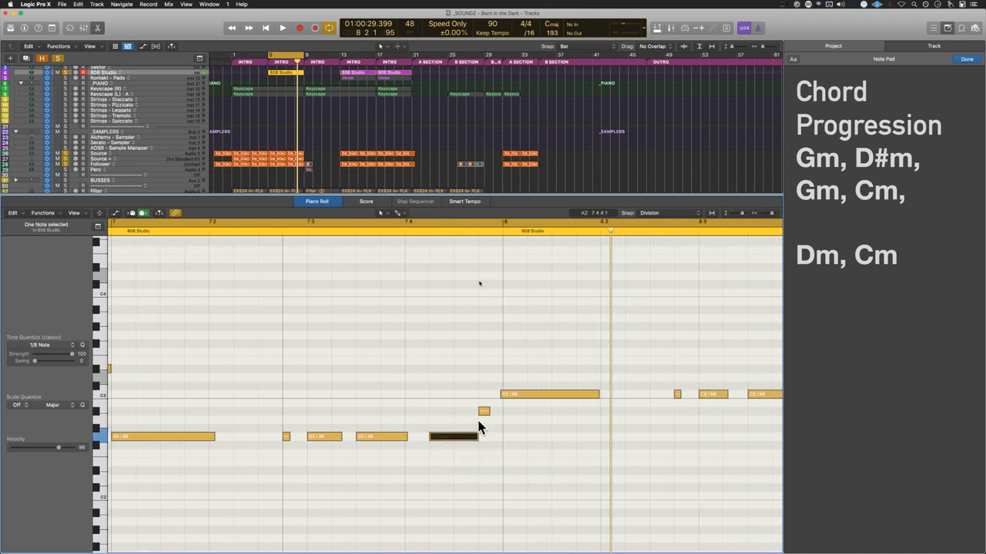
left_click(484, 411)
left_click(529, 392)
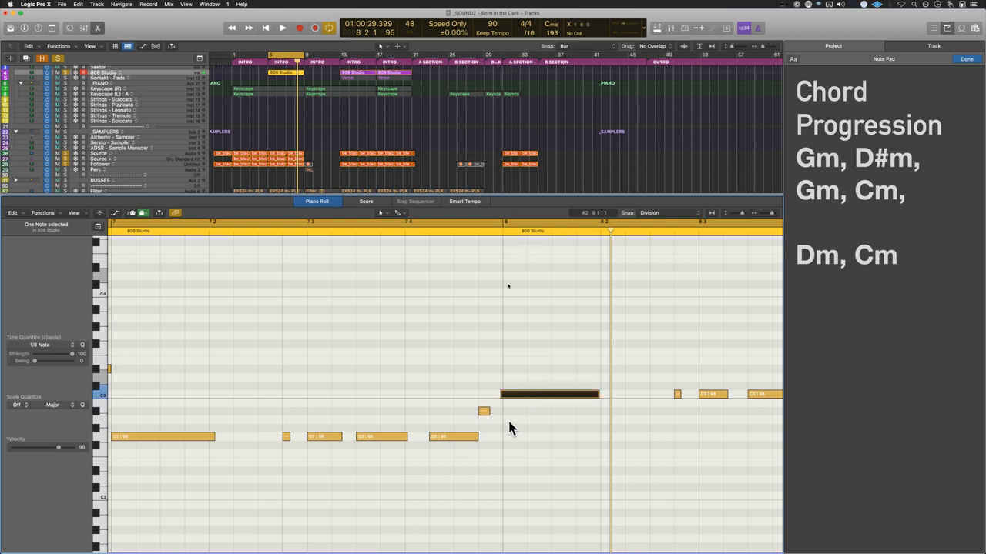
left_click_drag(478, 437, 502, 439)
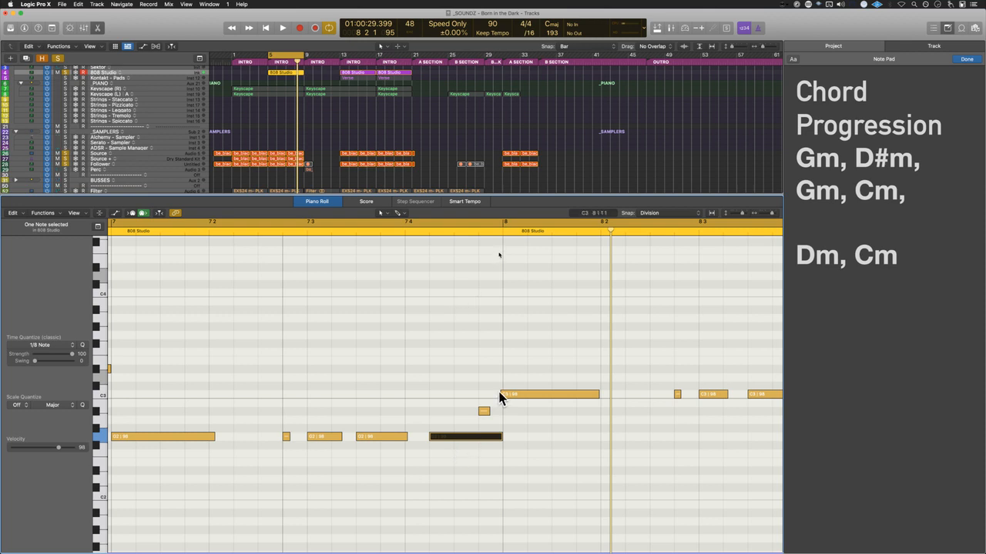
left_click_drag(462, 399, 492, 416)
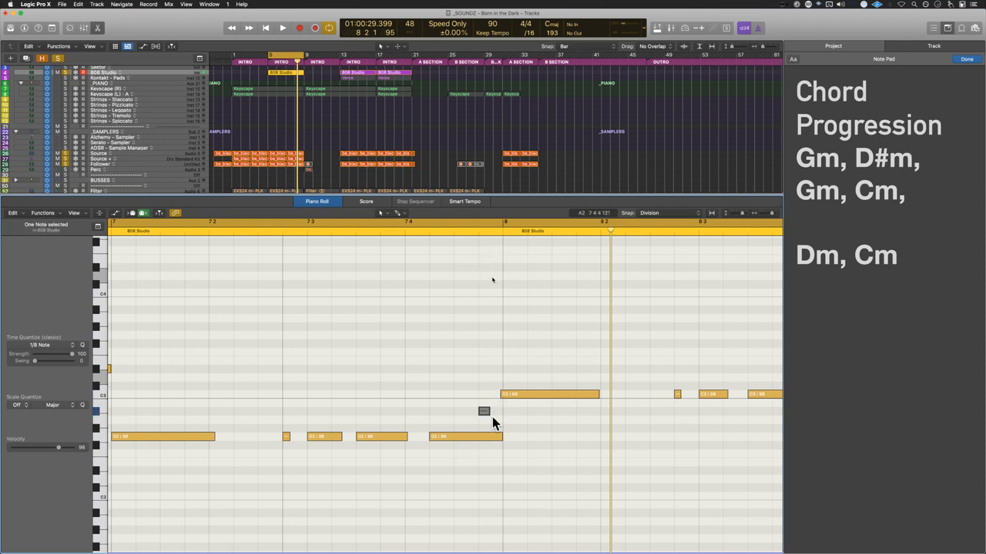
left_click(431, 397)
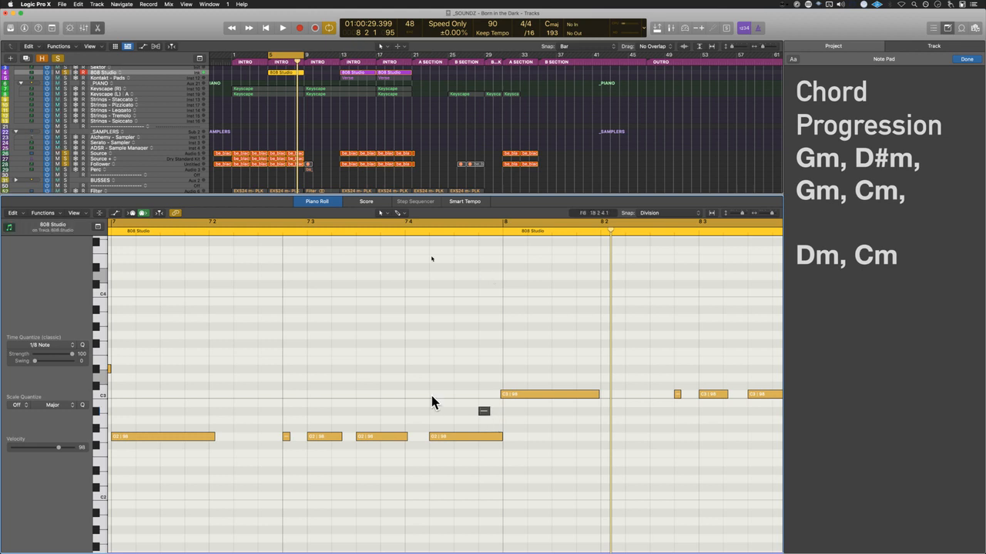
Step: Show the Piano Roll's automation area for the 808 Studio region and display its Pitch Bend data
key("a")
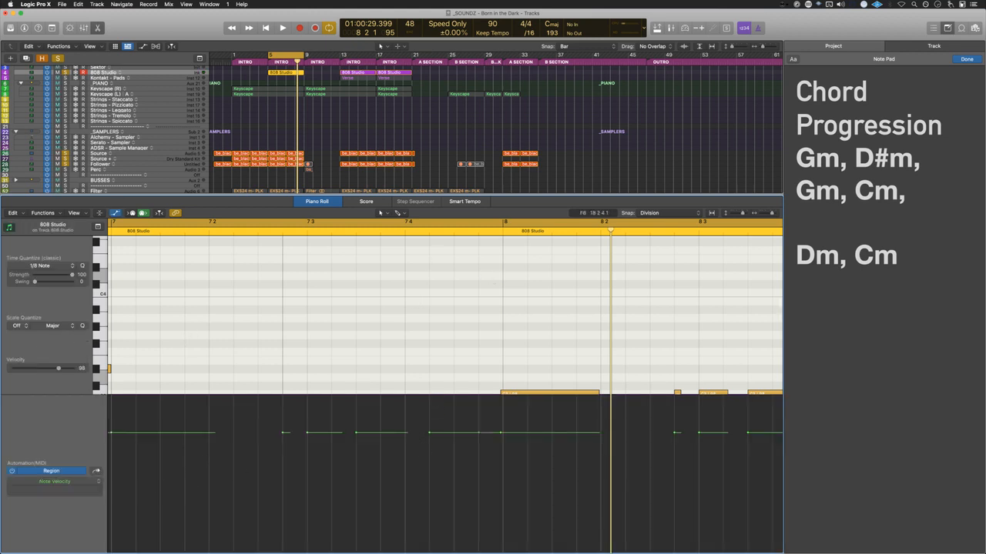
left_click(68, 485)
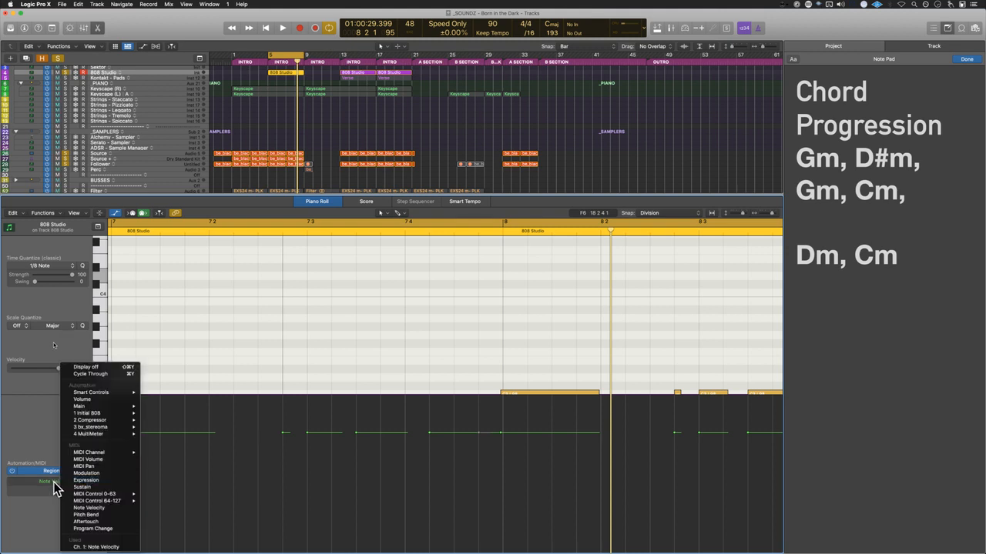
left_click(86, 515)
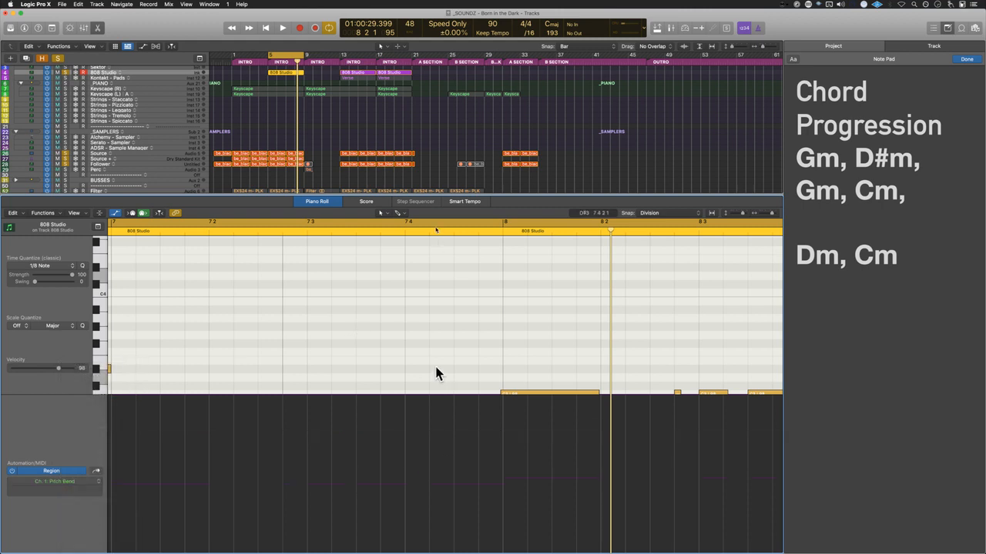
Step: Draw a pitch bend ramp under bar 7's last G2 note, rising to about 29 and dropping back at bar 8, and play it
scroll(435, 370, "down", 4)
left_click(455, 465)
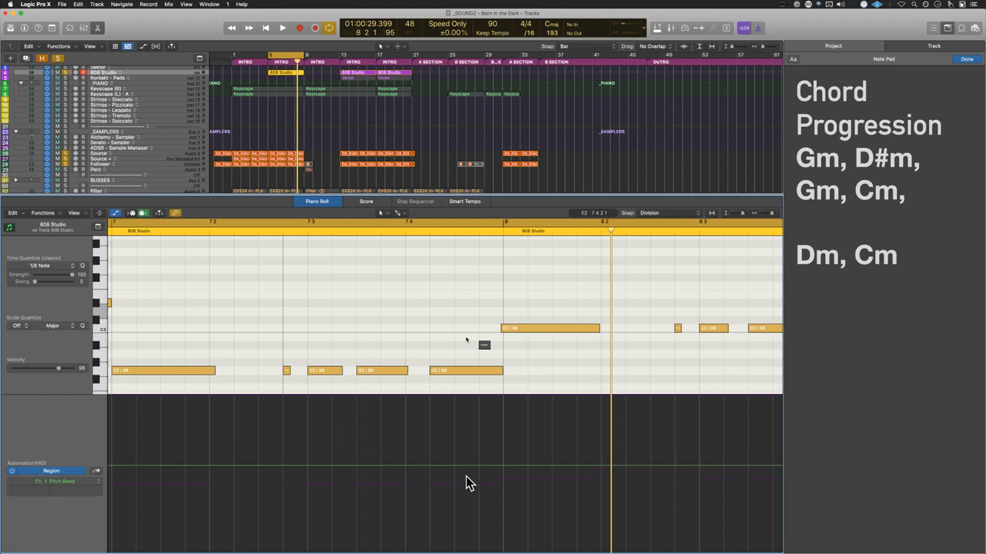
left_click(505, 465)
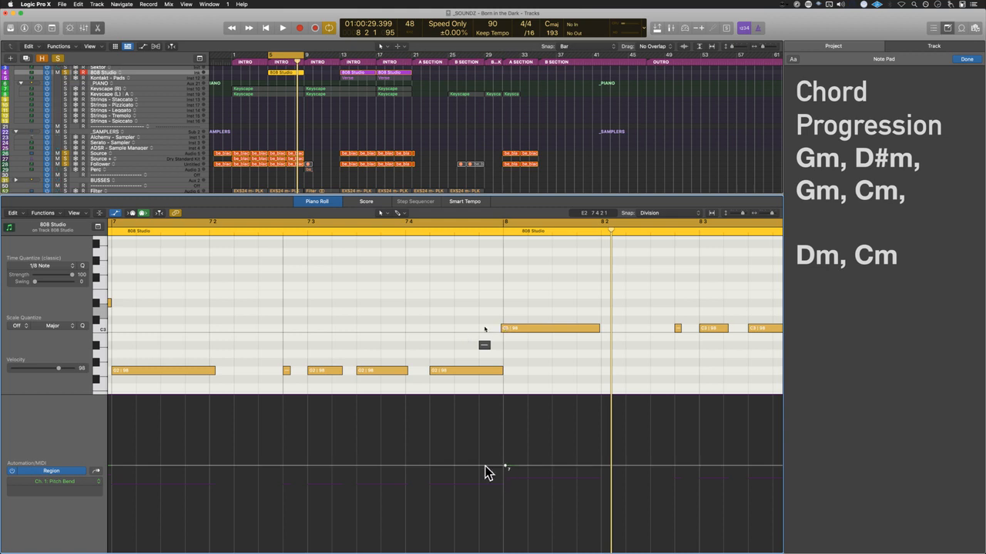
mouse_move(482, 467)
left_mouse_down()
mouse_move(484, 440)
mouse_move(470, 459)
left_mouse_up()
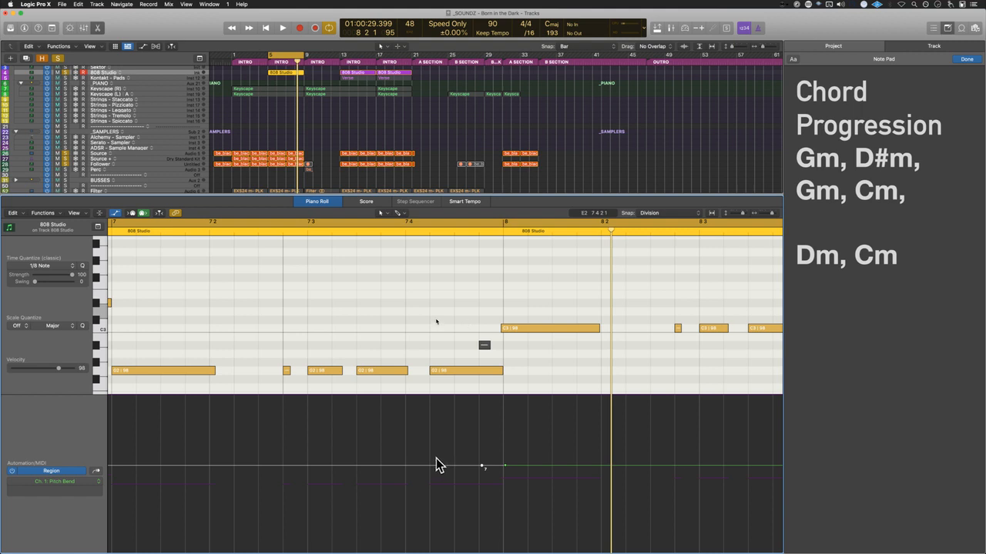
left_click_drag(418, 442, 489, 499)
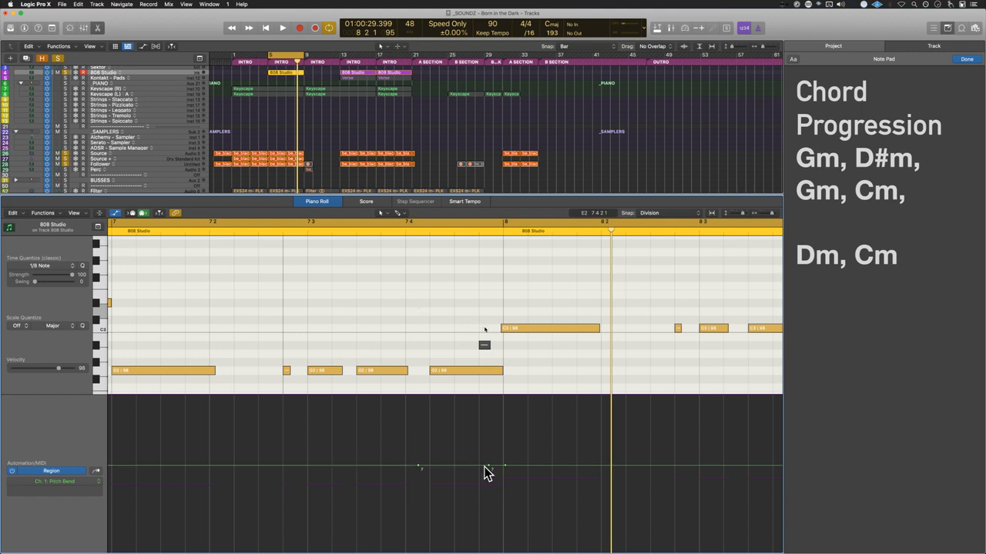
left_click_drag(418, 466, 500, 436)
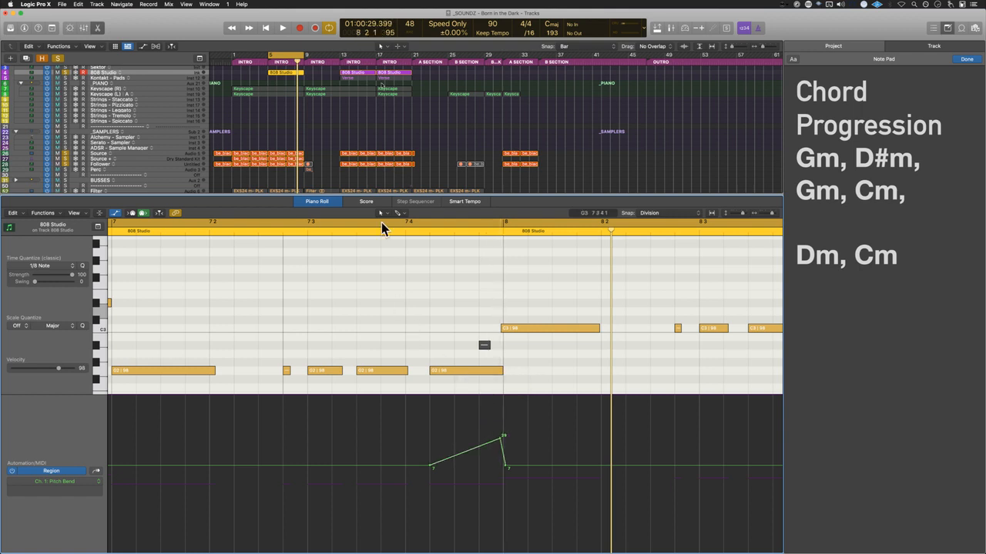
left_click(399, 231)
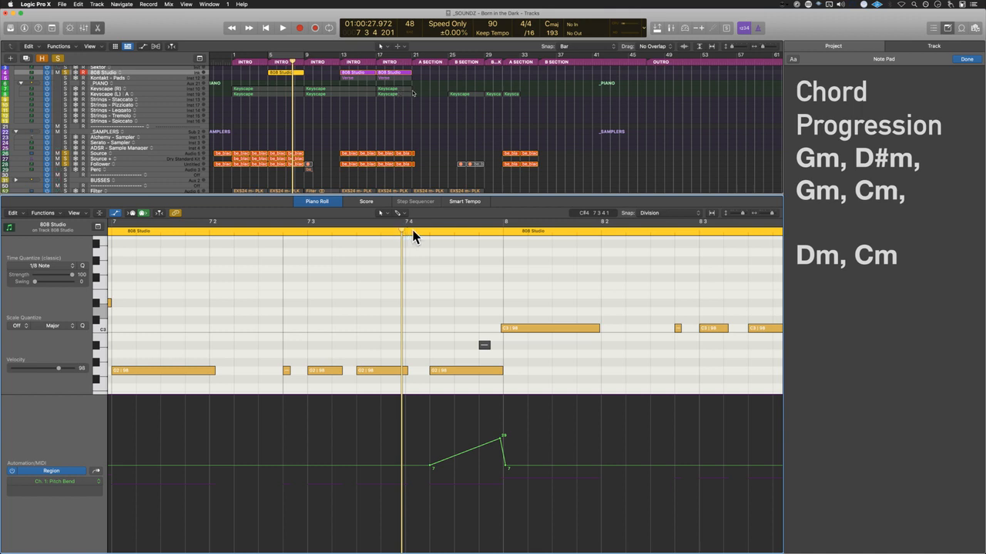
key("space")
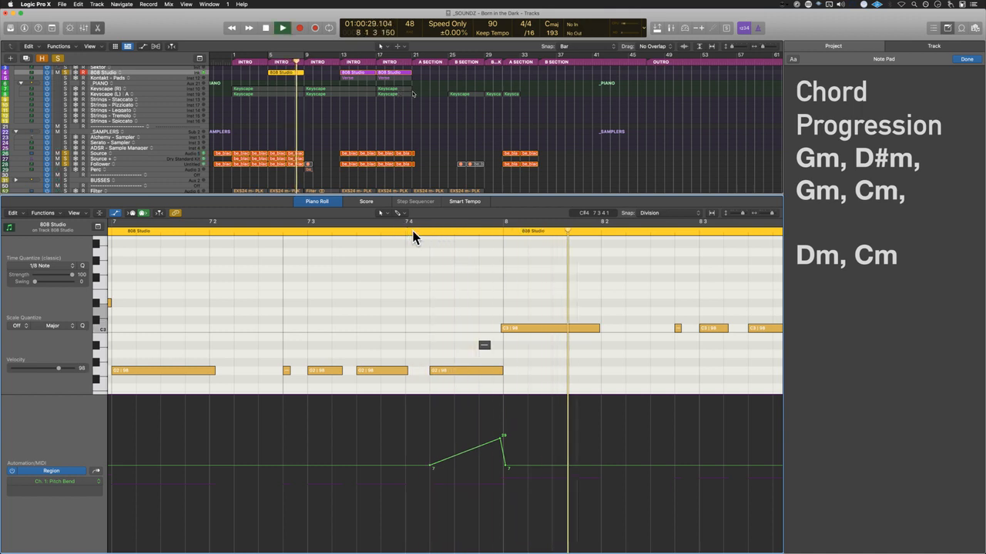
Step: Stop playback, place the playhead at 7 2 4, and lower the pitch bend ramp's start, end and baseline to 0
key("space")
left_click(283, 229)
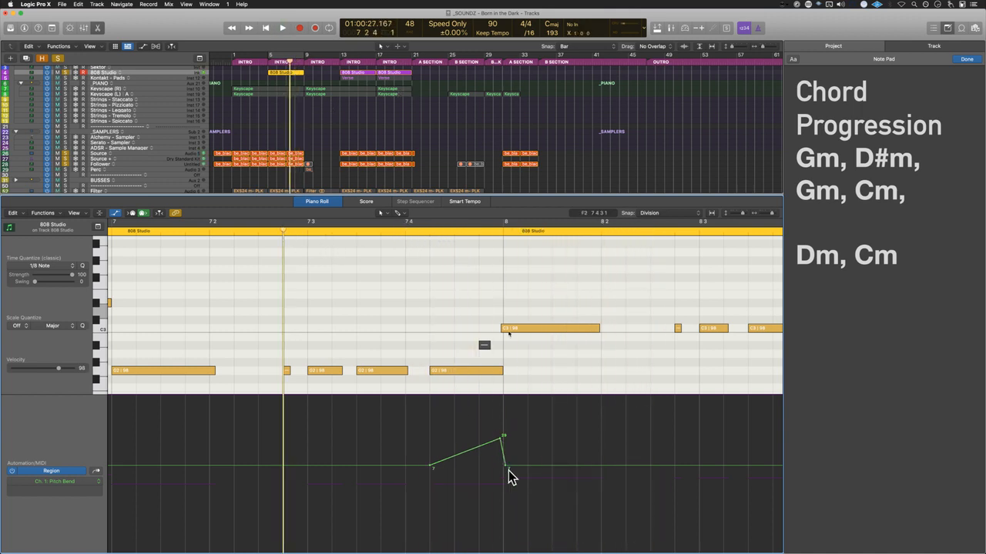
left_click_drag(414, 466, 415, 472)
left_click_drag(538, 466, 536, 475)
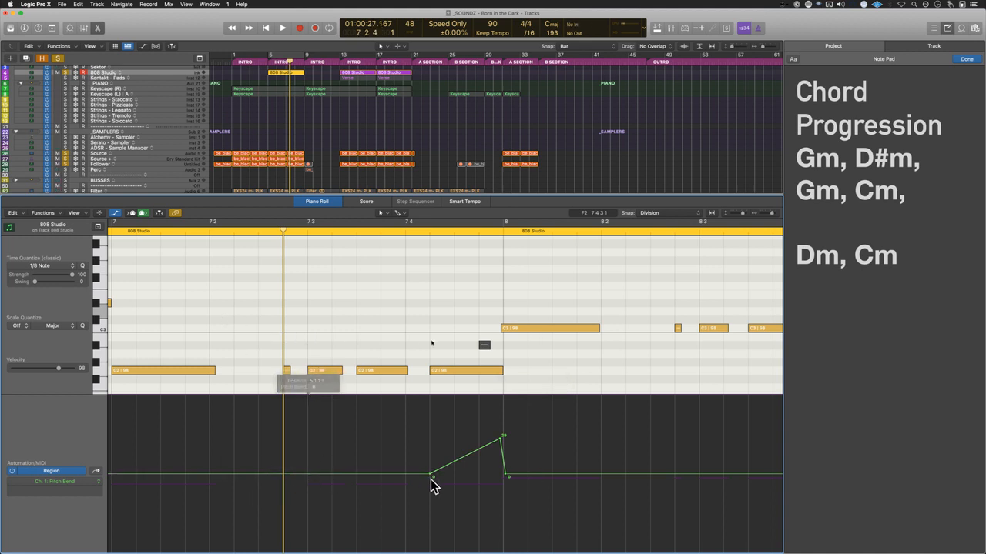
left_click(287, 473)
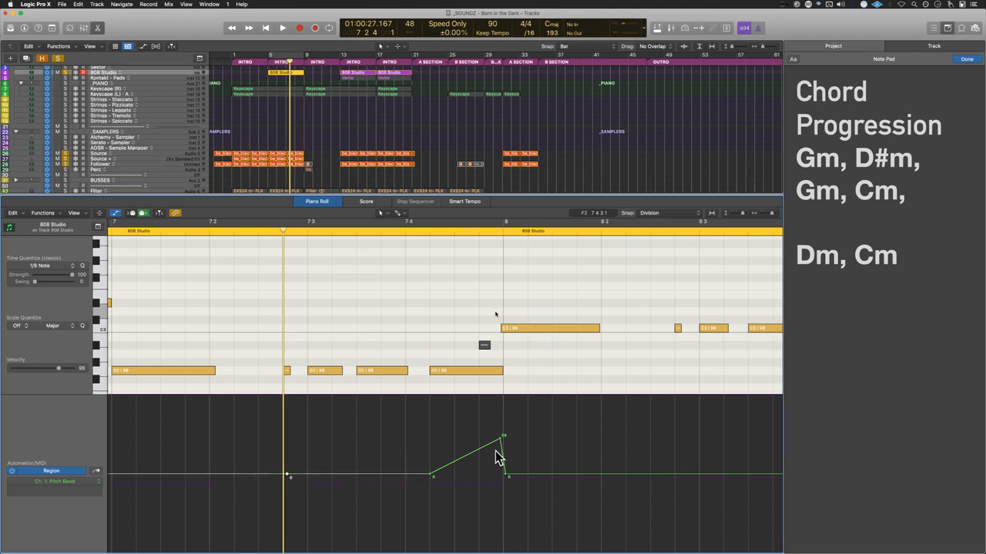
Step: Lower the pitch bend ramp's peak just before bar 8 to about 15 and audition it from 7 2 4
left_click_drag(500, 438, 502, 454)
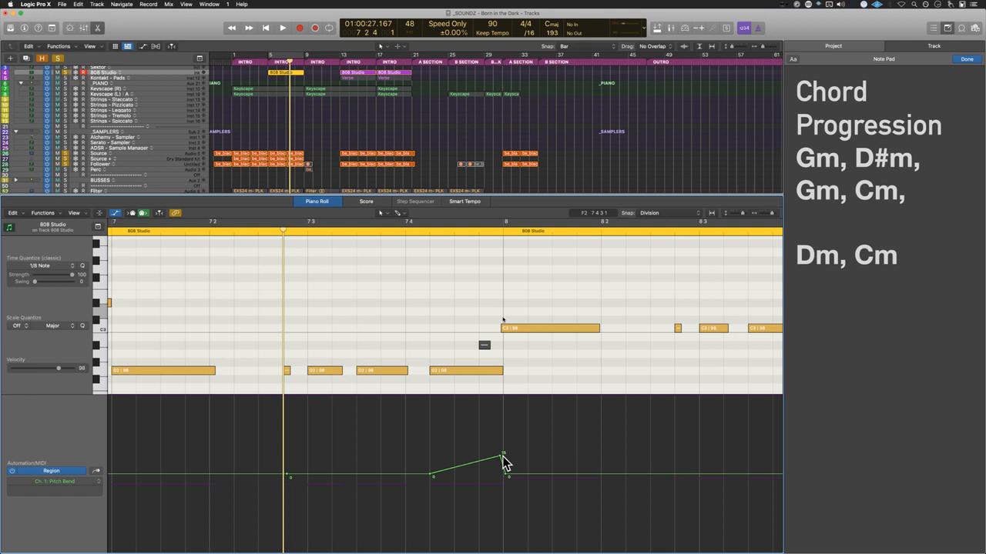
key("space")
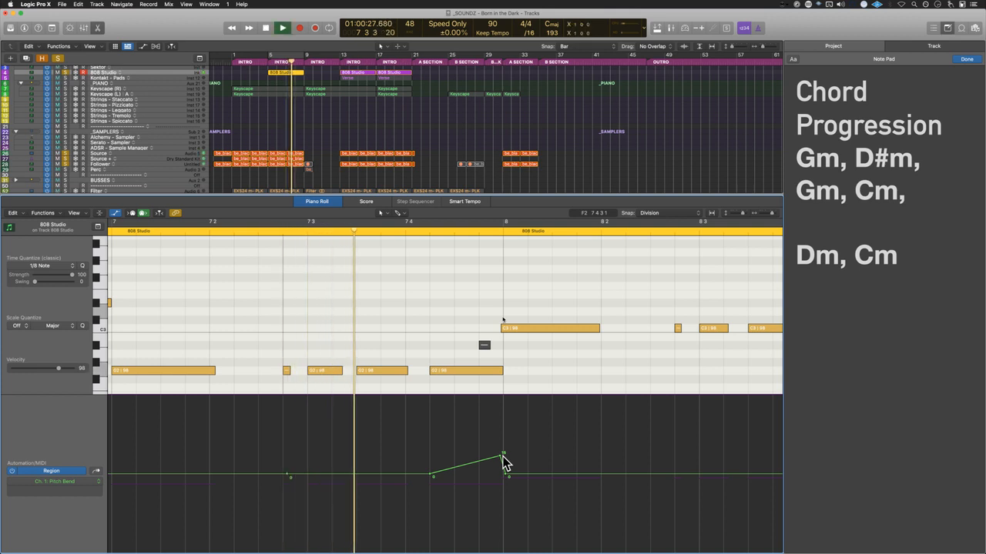
key("space")
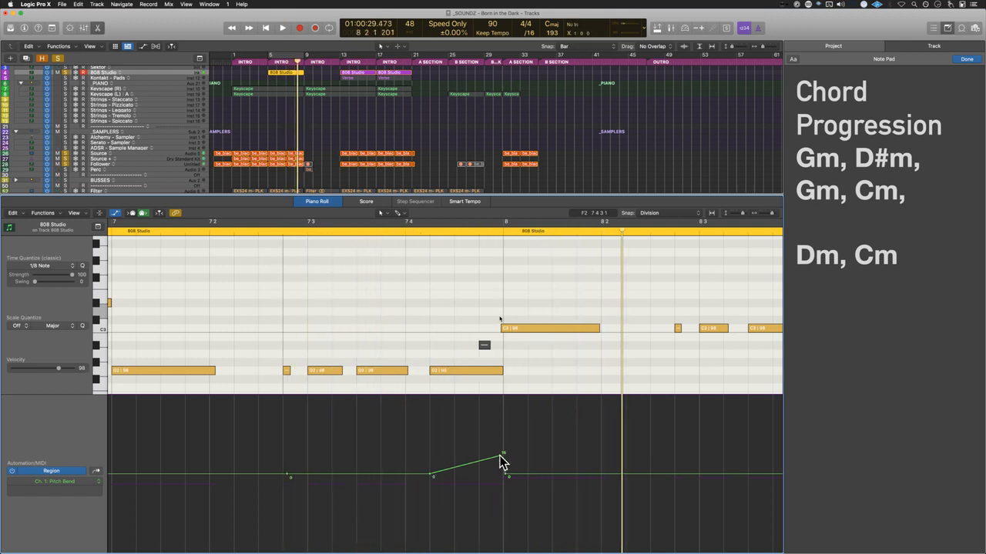
Step: Reduce the pitch bend ramp's peak further to about 10, auditioning the glide into bar 8
left_click_drag(502, 457, 500, 460)
key("space")
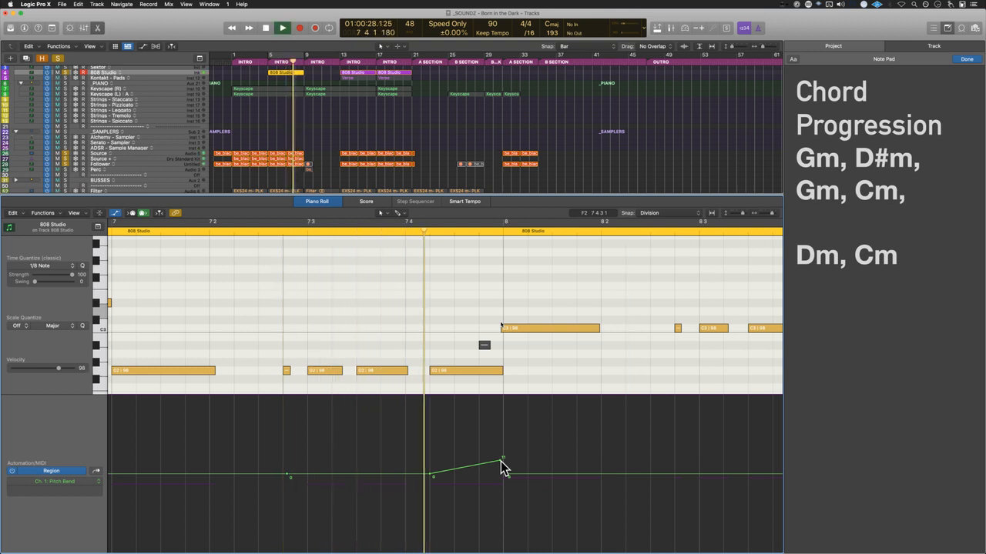
key("space")
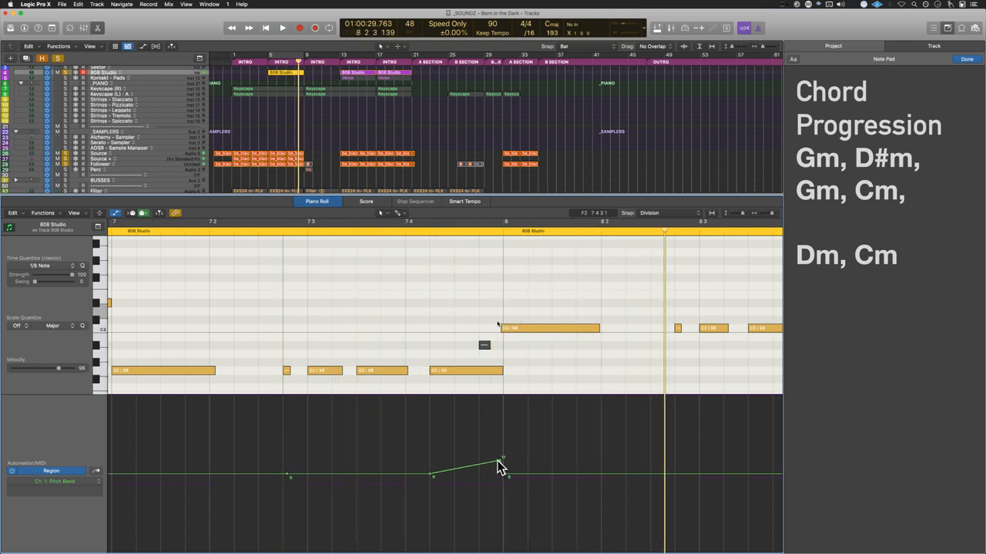
left_click_drag(499, 461, 500, 460)
Step: Close the Piano Roll and show the arrangement from bar 1 in an enlarged Tracks area
key("p")
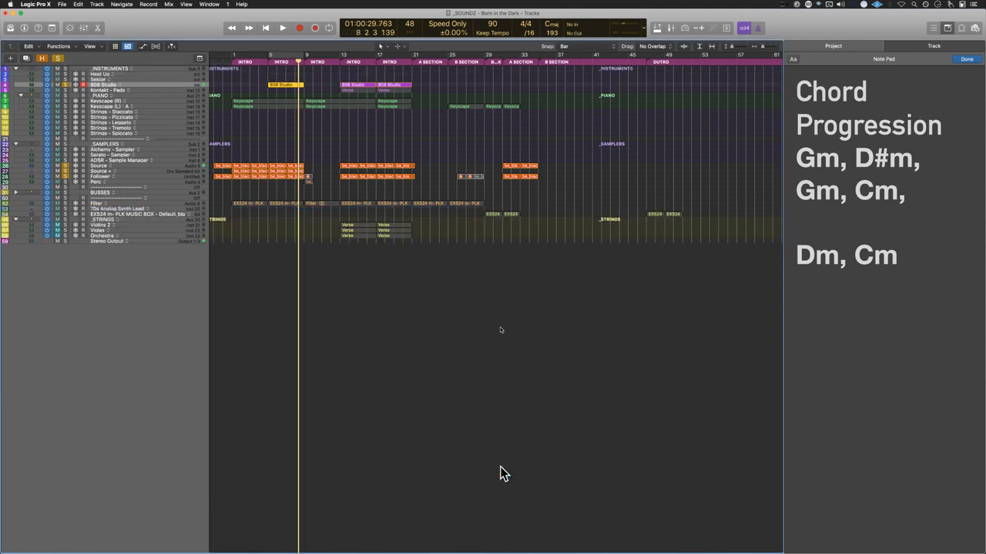
key("p")
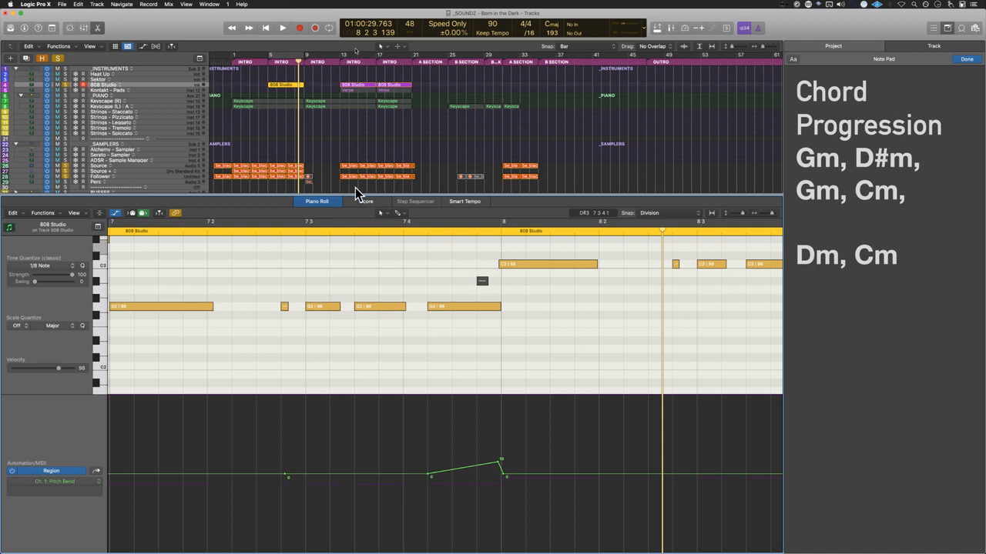
scroll(300, 135, "down", 5)
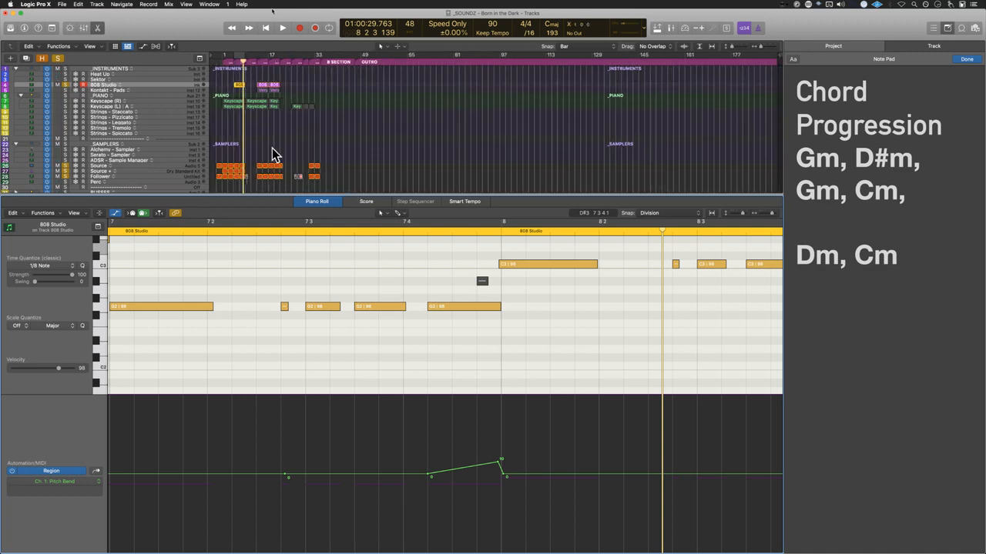
scroll(271, 148, "up", 5)
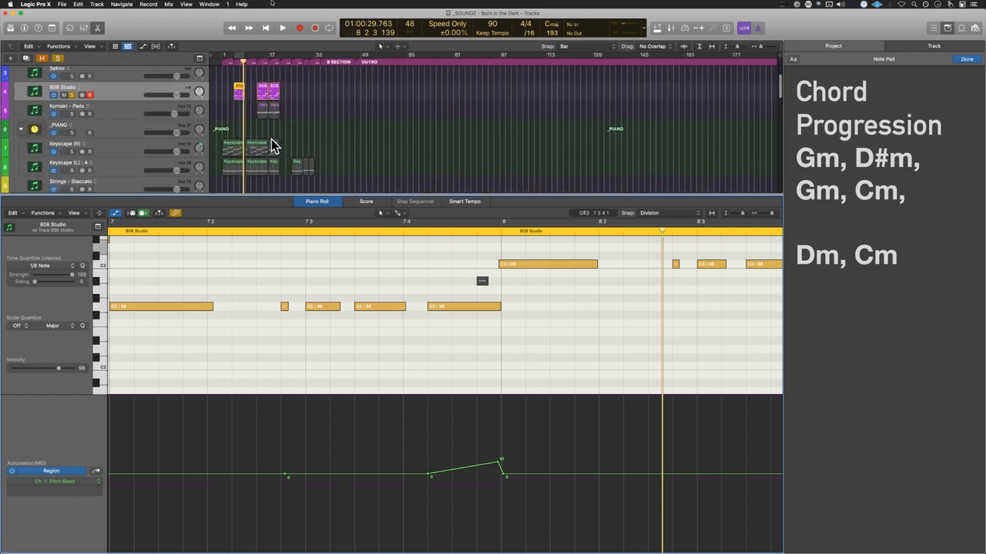
scroll(272, 145, "up", 5)
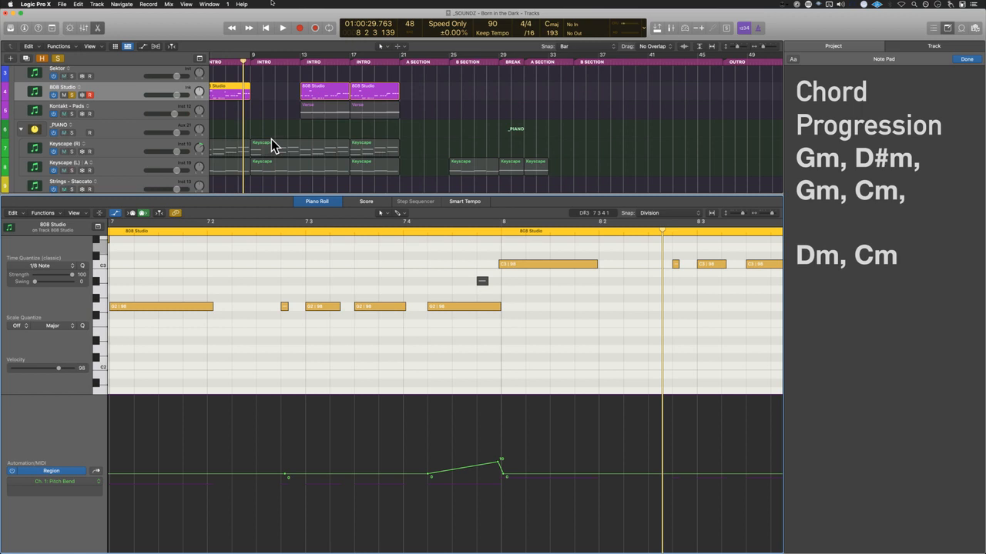
key("e")
scroll(261, 182, "left", 5)
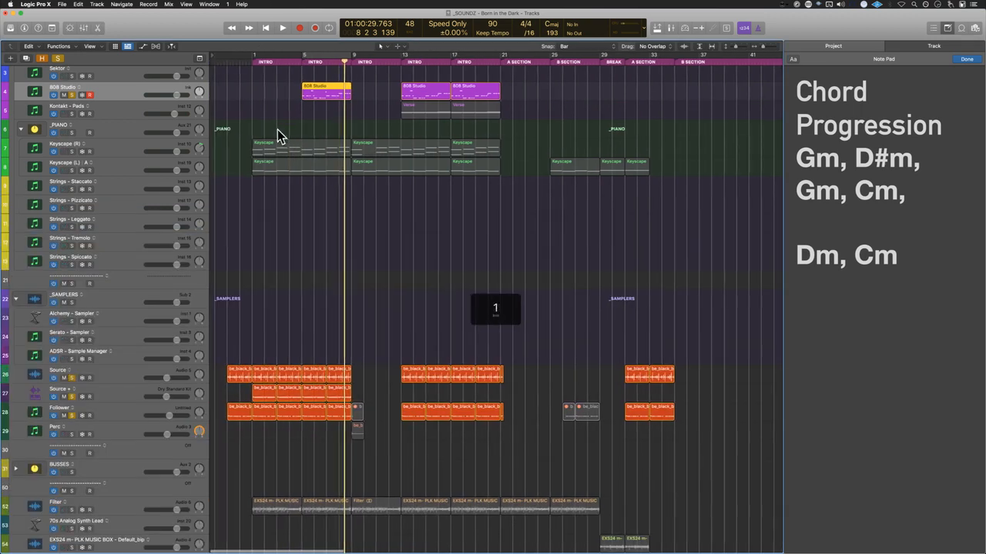
Step: Copy the bars 7–8 portion of the 808 Studio region over bars 5–6
left_click_drag(271, 121, 323, 90)
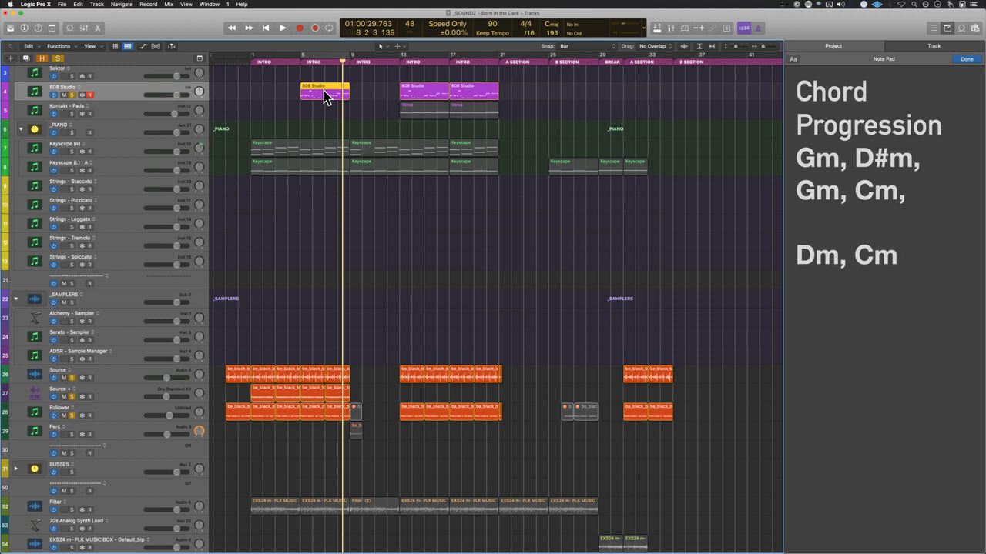
key("z")
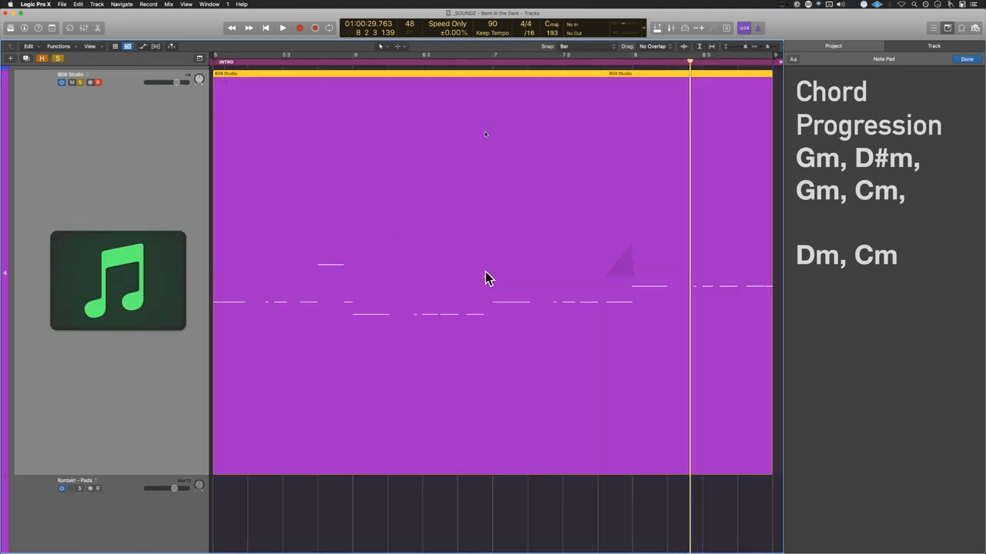
left_click_drag(482, 268, 719, 275)
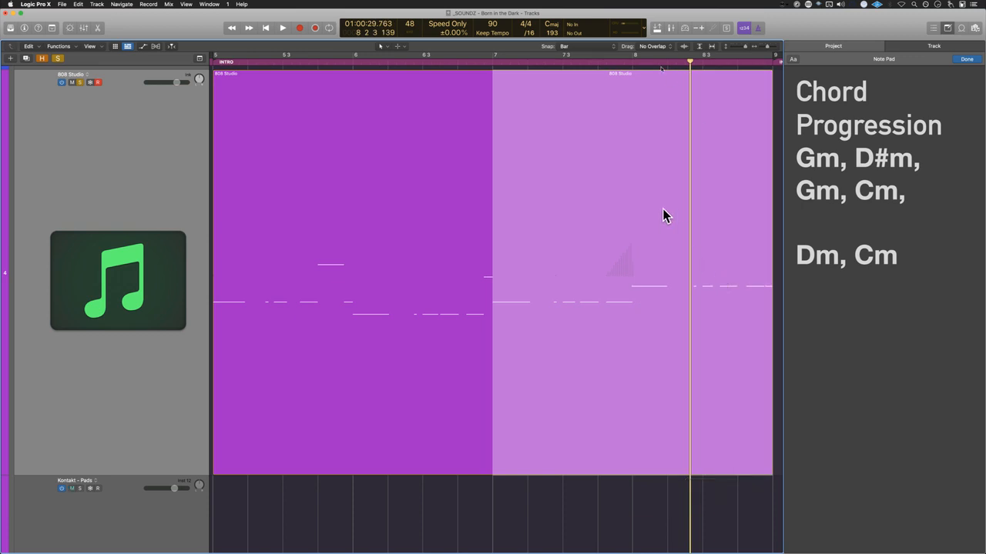
left_click(624, 161)
left_click_drag(625, 161, 341, 161)
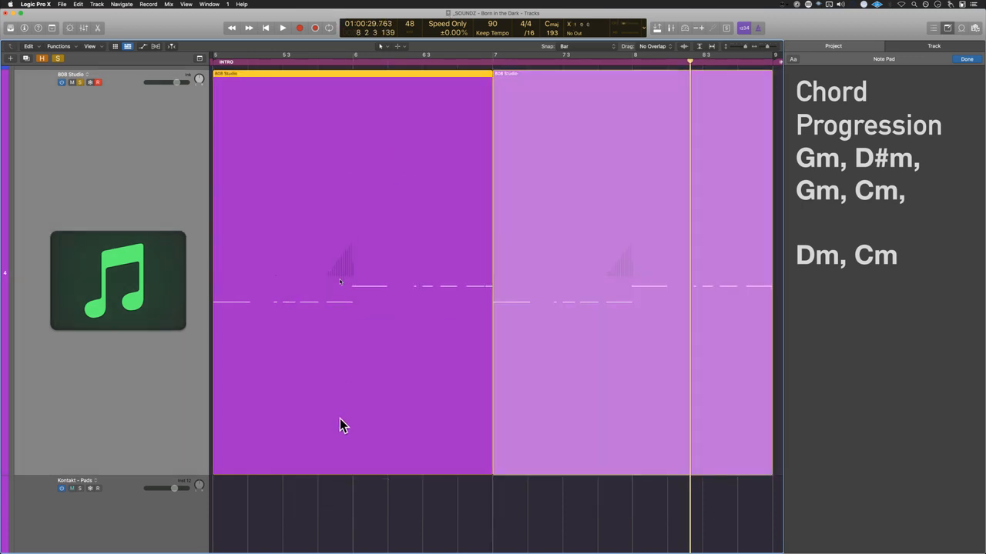
left_click(330, 502)
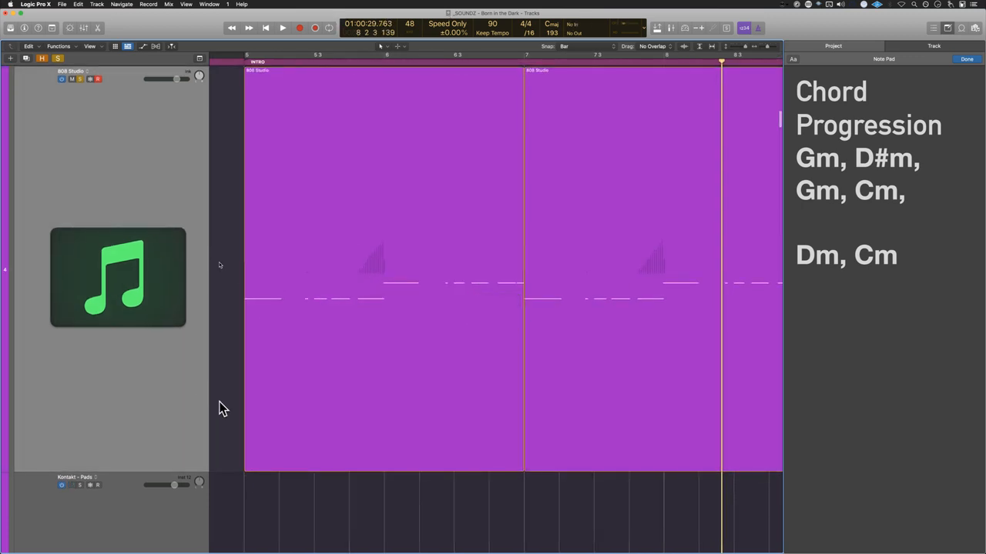
Step: Play from just before bar 5 and delete the two 808 Studio regions at bars 13 and 17
key("z")
key("space")
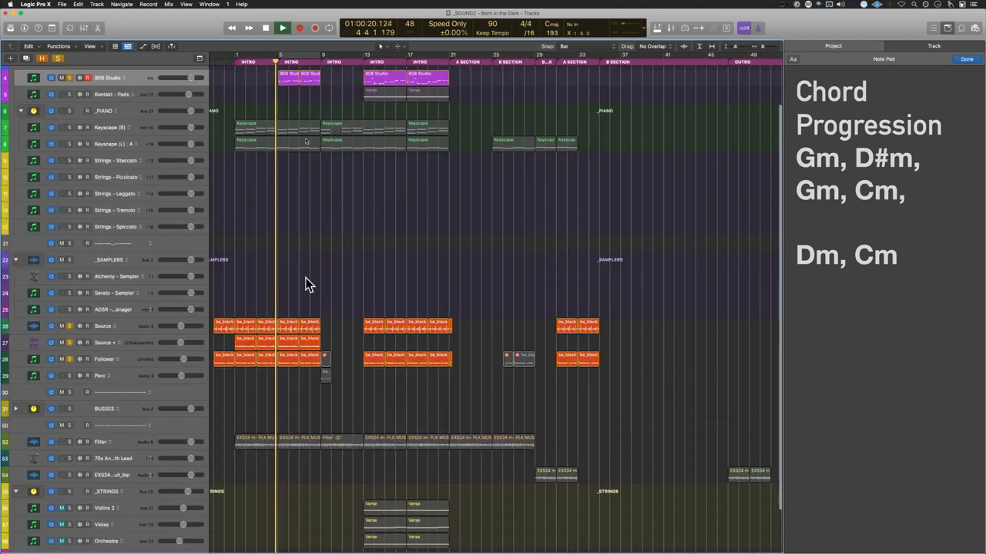
left_click_drag(354, 72, 434, 71)
key("Delete")
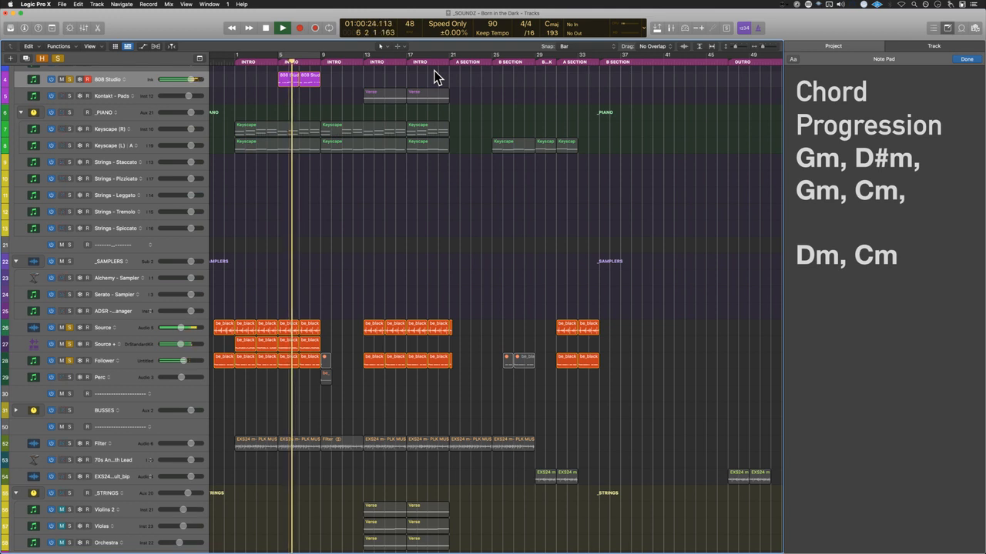
Step: Stop playback, undo the 808 region deletion and the copy over bars 5–6, and play again from just before bar 5
key("space")
key("super+z")
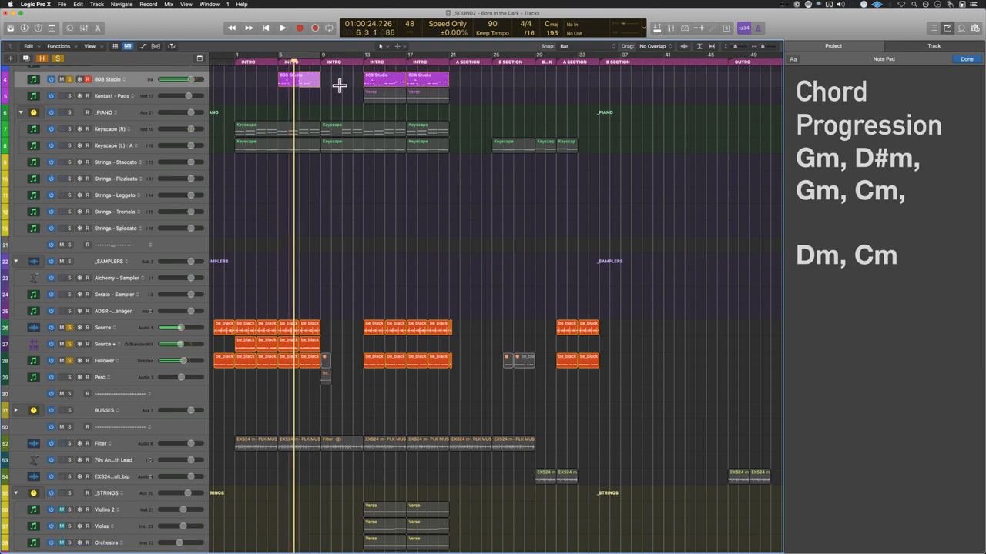
left_click(276, 61)
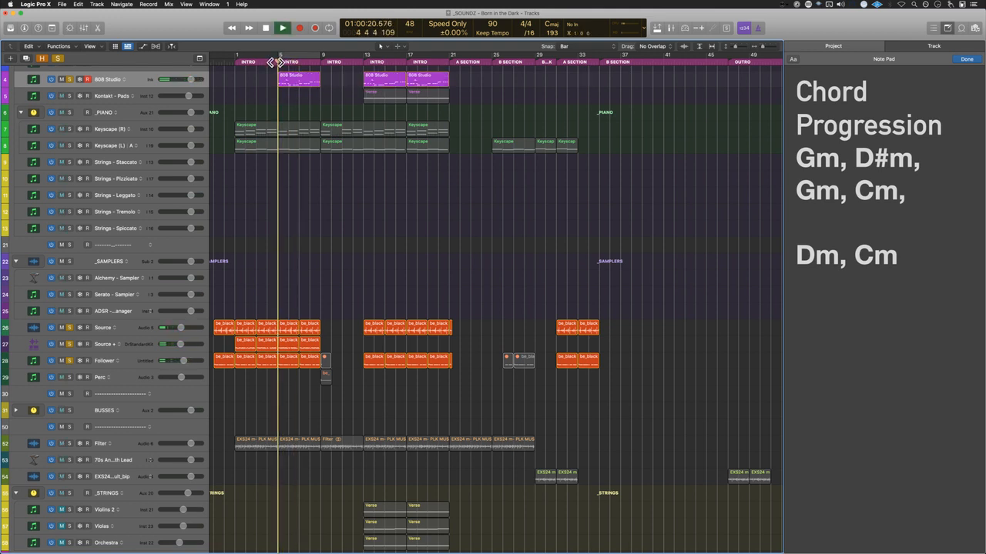
key("space")
Step: Replace the 808 Studio regions at bars 13 and 17 with copies of the region at bar 5
left_click_drag(357, 82, 436, 82)
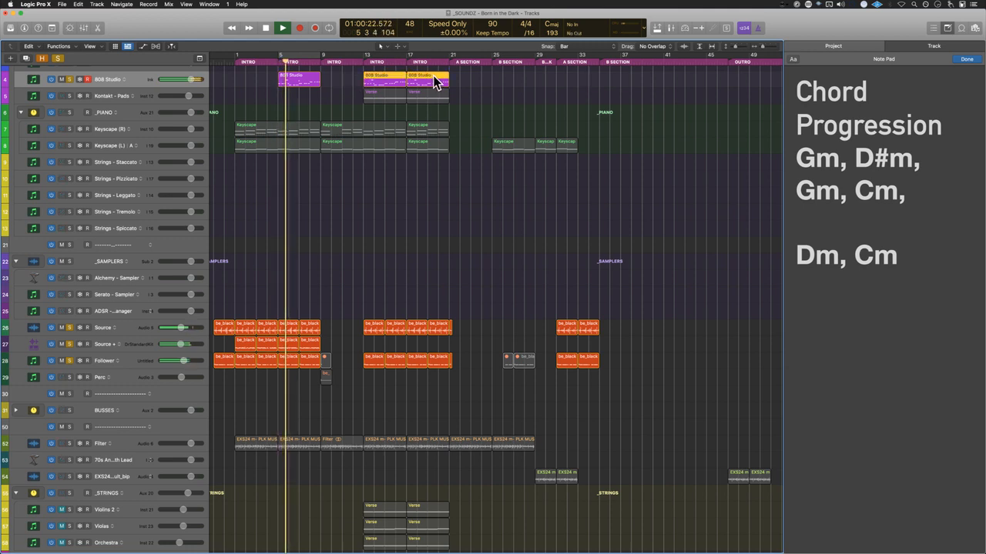
key("Delete")
left_click(314, 82)
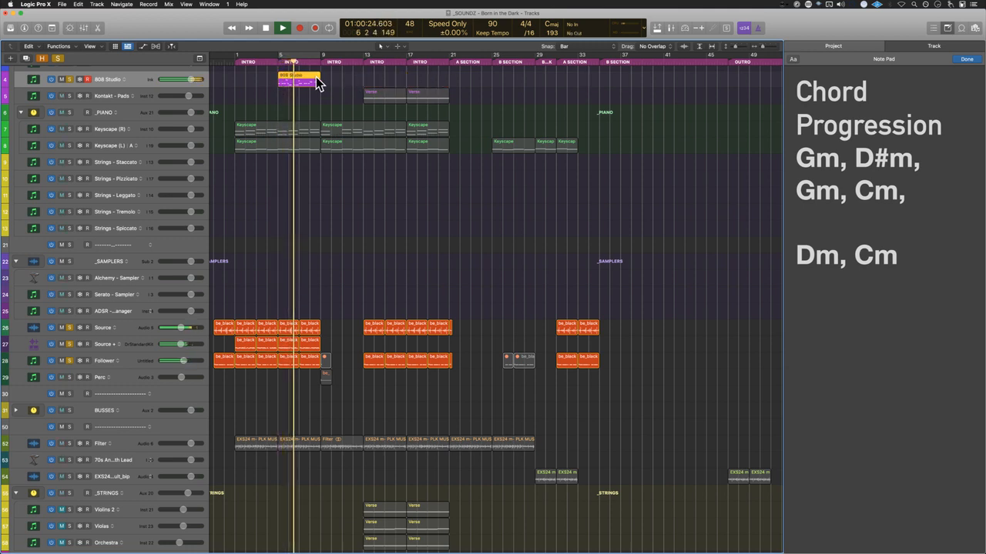
left_click_drag(314, 82, 428, 83)
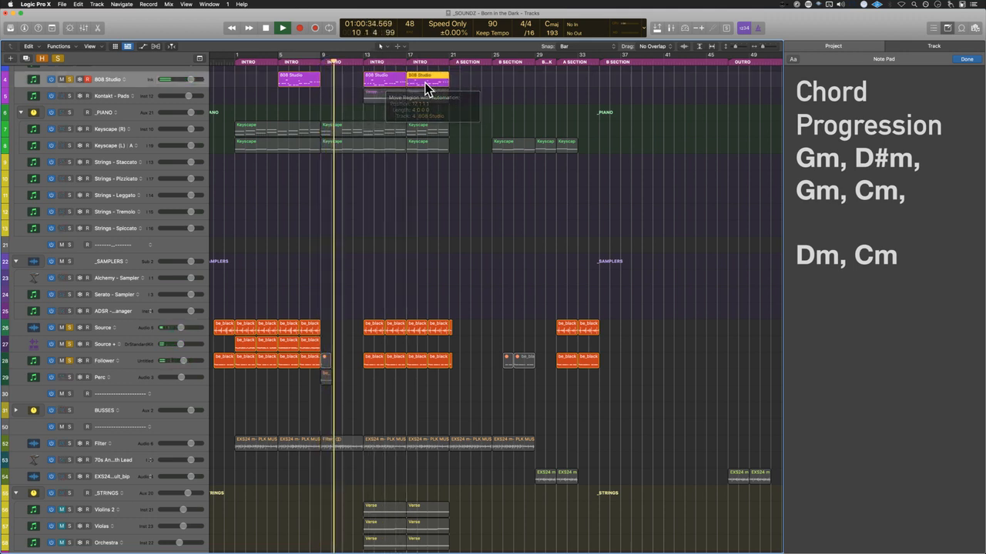
Step: Turn off Solo mode, stop playback, and bring the whole arrangement from bar 1 into view
left_click(59, 59)
left_click(389, 210)
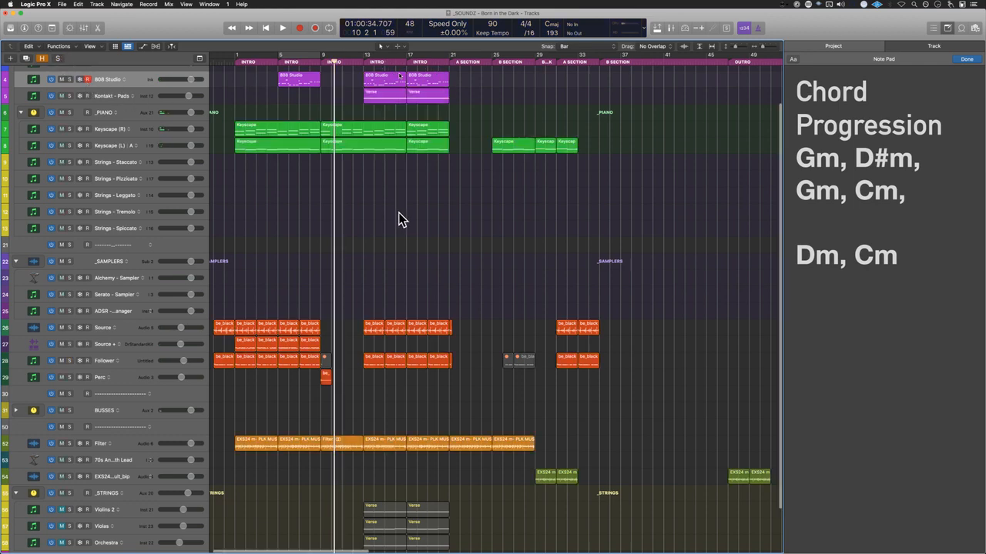
scroll(397, 213, "down", 5)
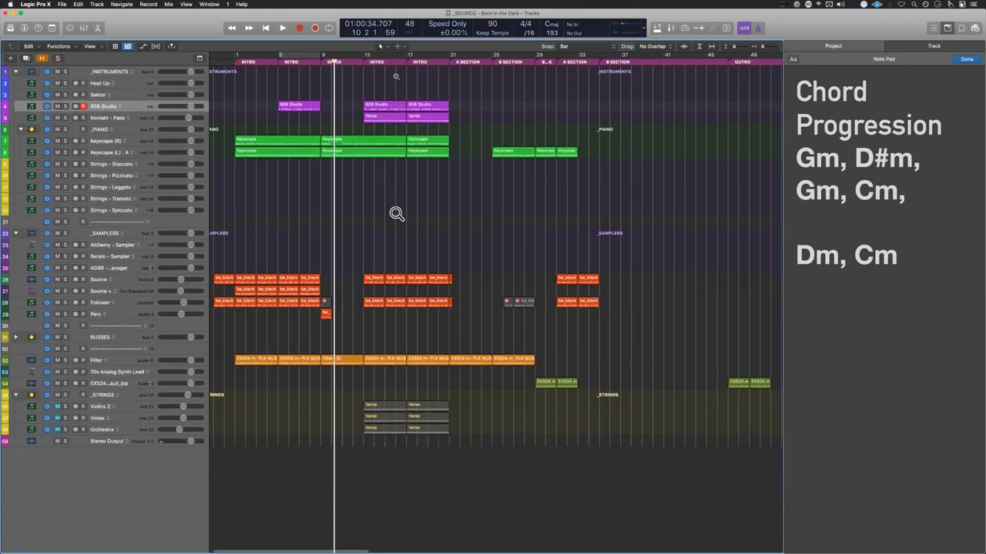
scroll(395, 219, "left", 3)
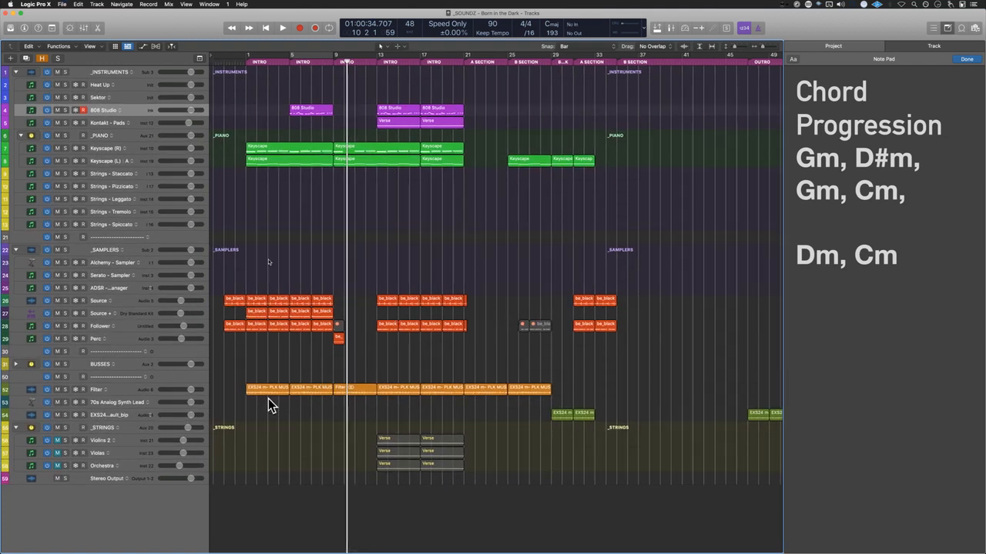
Step: Select the Filter track's regions and then all Keyscape piano regions to point them out, and save the project
left_click_drag(304, 395, 519, 418)
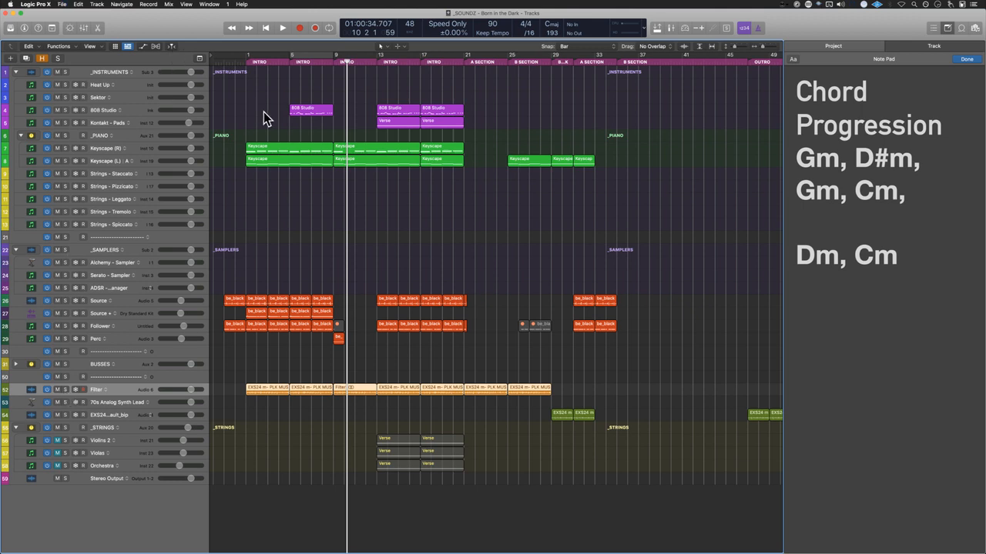
left_click_drag(223, 134, 608, 196)
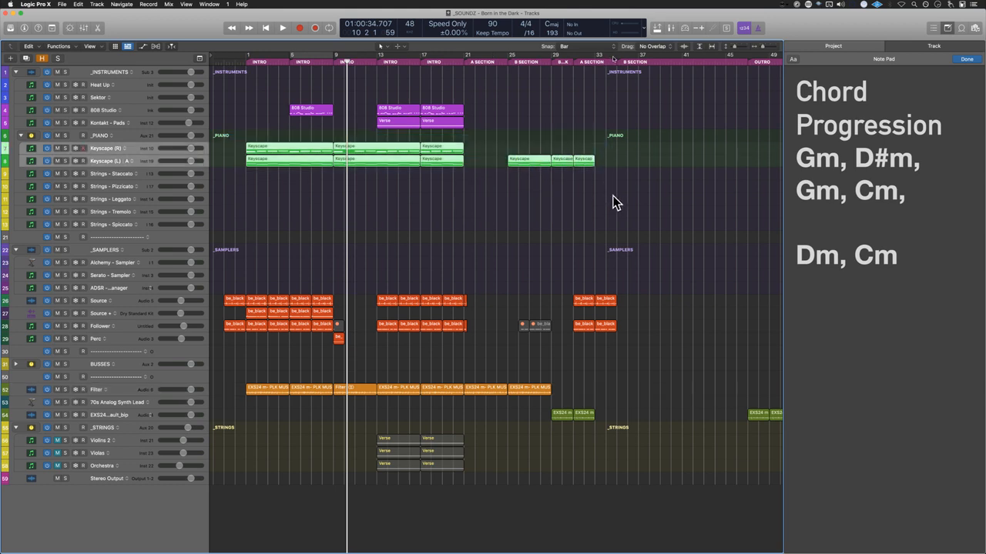
key("super+s")
key("super+s")
Step: Examine the Verse regions on the Violins 2, Violas and Orchestra tracks at bars 13 to 21
left_click_drag(321, 412, 559, 531)
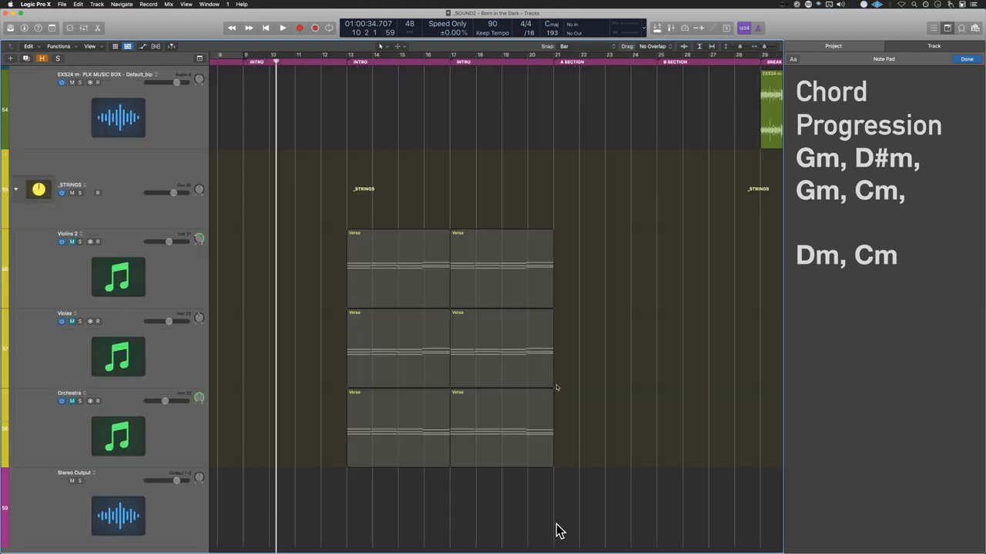
left_click(482, 521, "ctrl+alt")
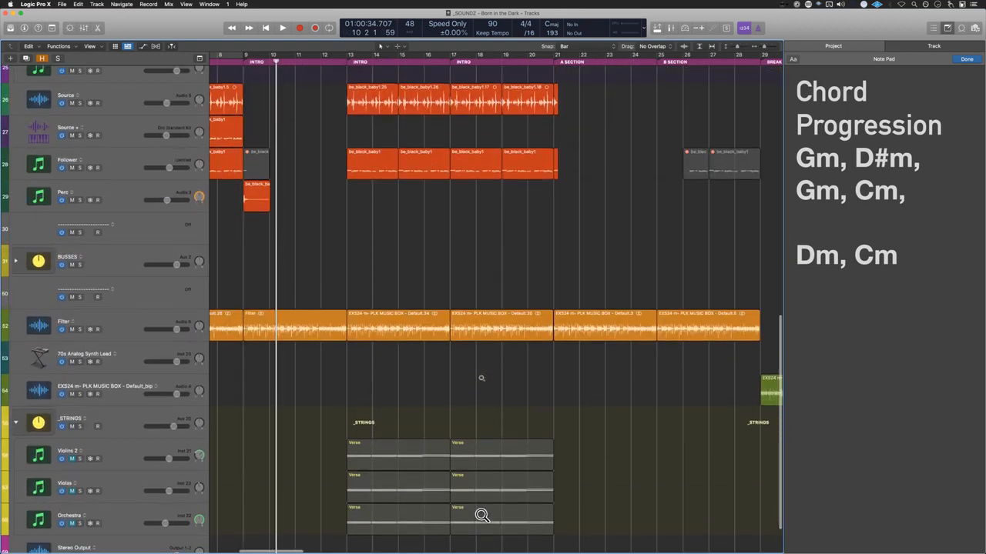
left_click(480, 519, "ctrl+alt")
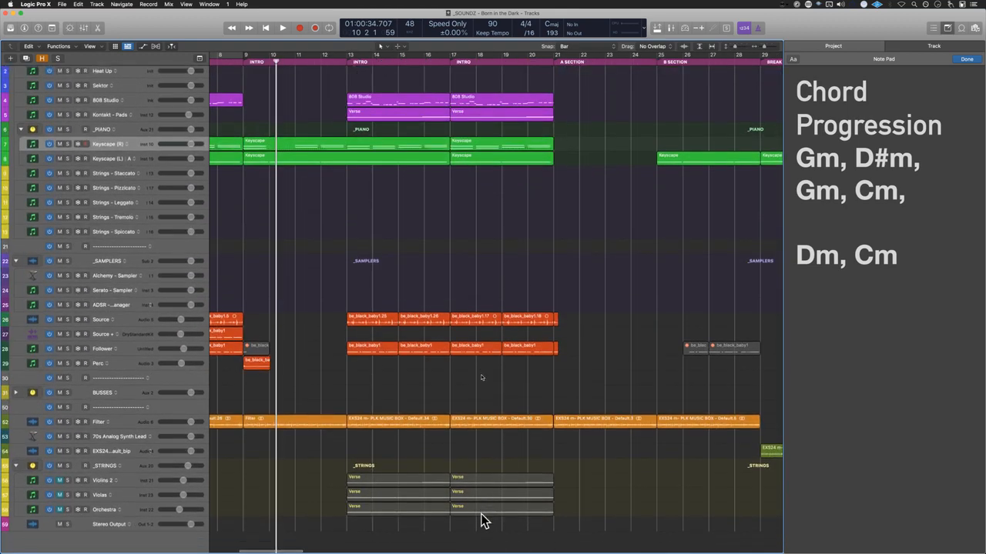
scroll(353, 508, "down", 5)
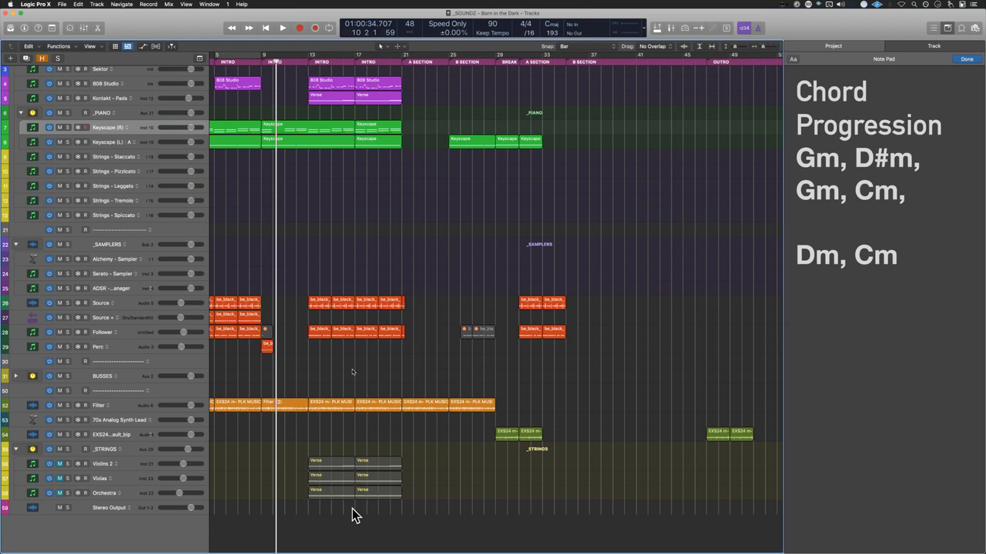
Step: Bring the arrangement from bar 1 through the Outro into view, widen the Note Pad area, and save the project
scroll(354, 514, "left", 5)
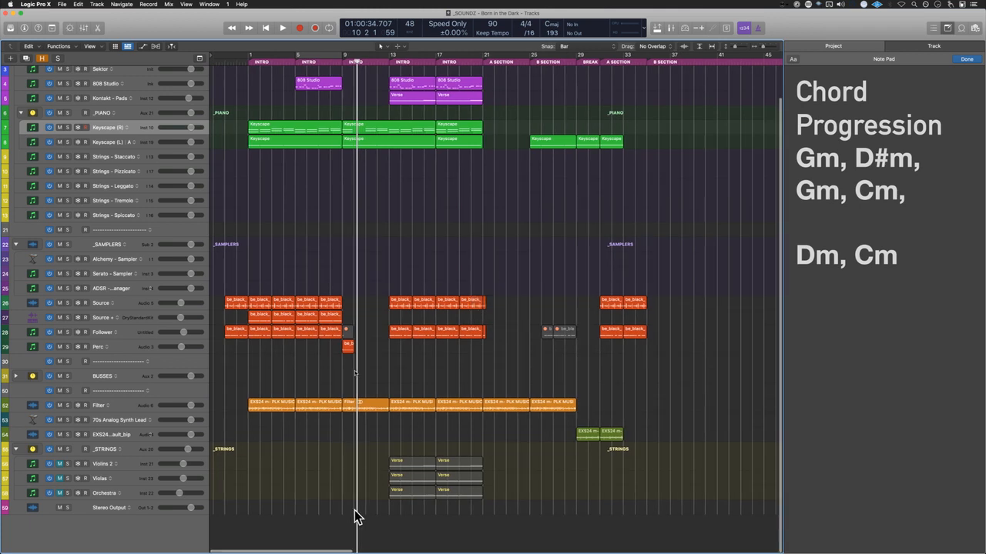
scroll(354, 510, "down", 3)
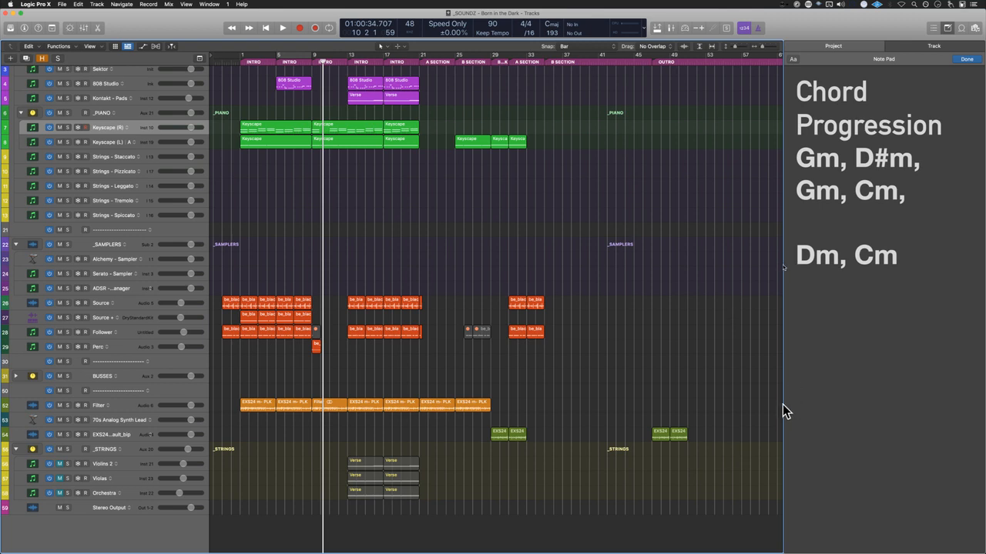
left_click_drag(781, 404, 713, 403)
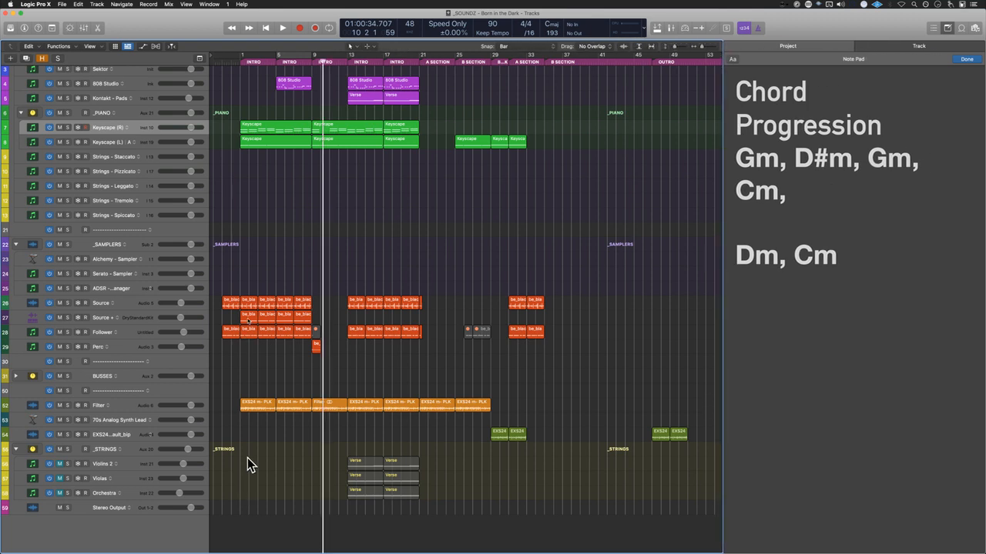
key("super+s")
Step: Unmute the Violins 2, Violas and Orchestra tracks and select each of them in turn to point them out
left_click_drag(60, 470, 59, 490)
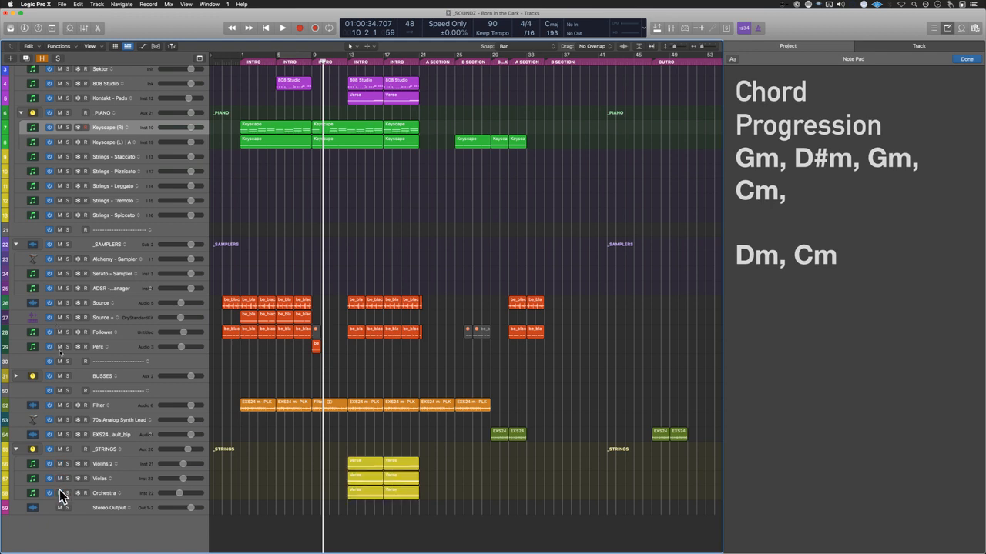
left_click(133, 463)
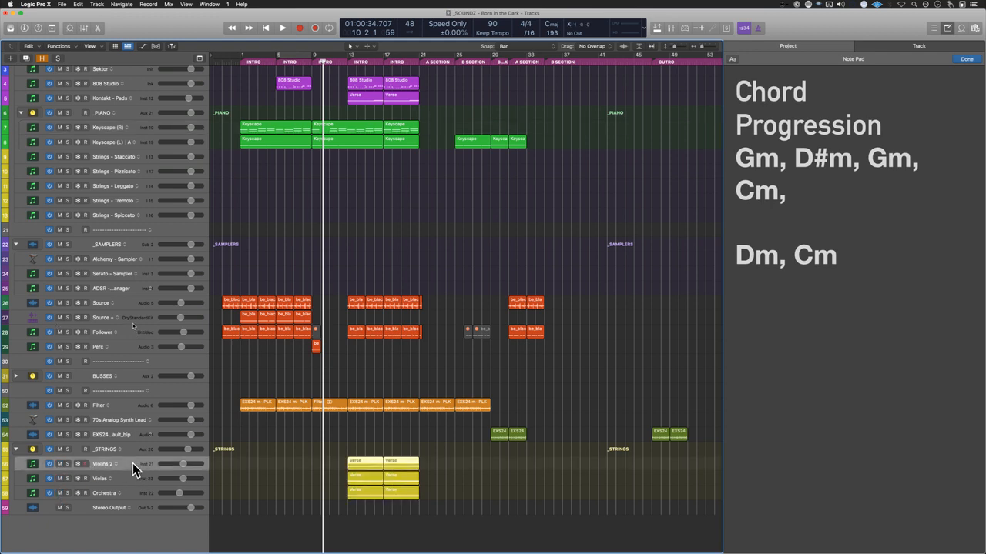
left_click(132, 480)
left_click(134, 494)
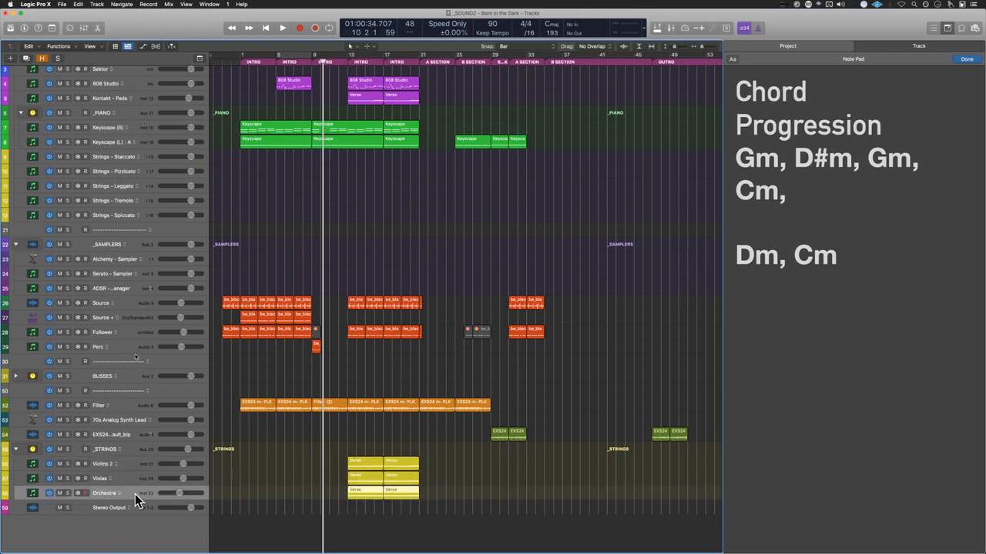
left_click(131, 477)
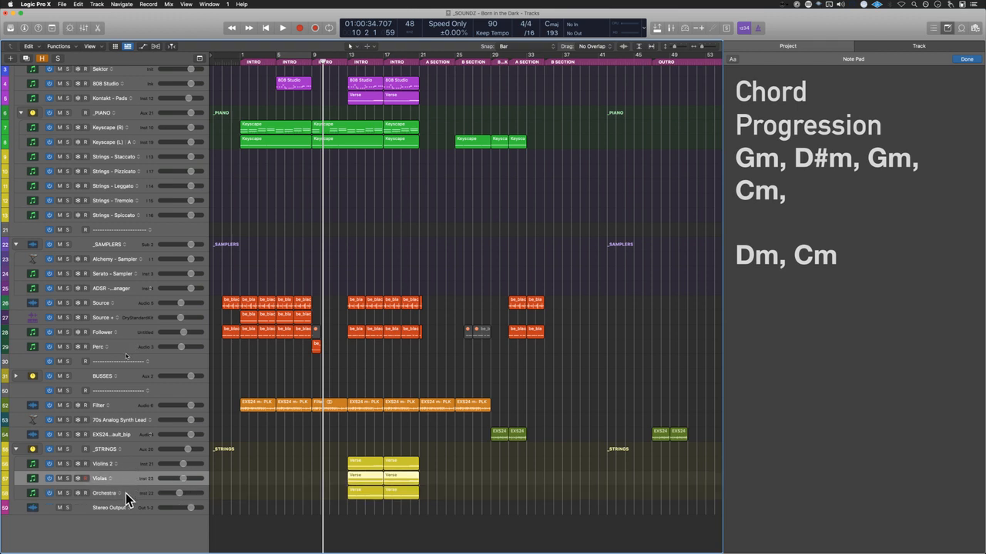
Step: Enlarge the track heights, leave the Orchestra track unmuted, and rename it as CHorus
left_click(60, 493)
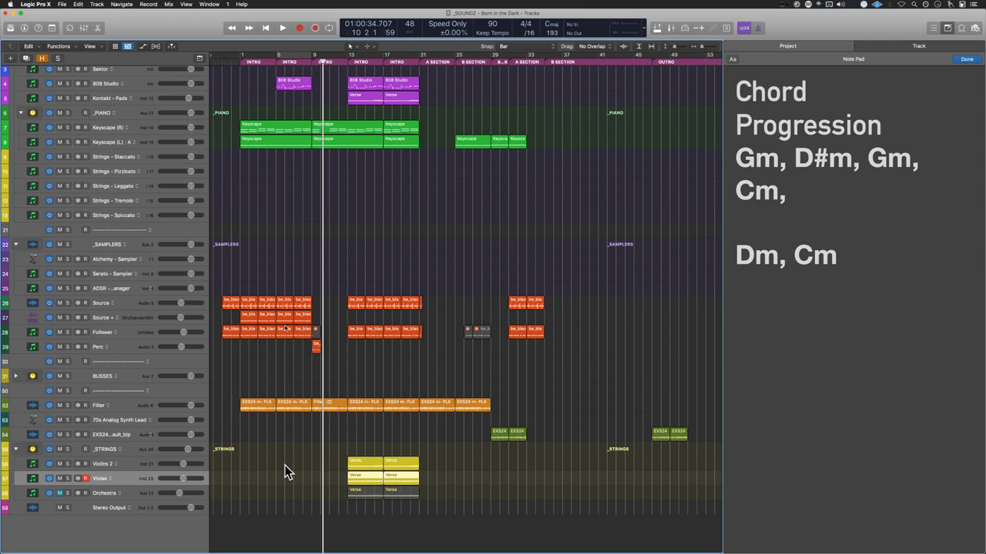
scroll(285, 472, "up", 5, "alt")
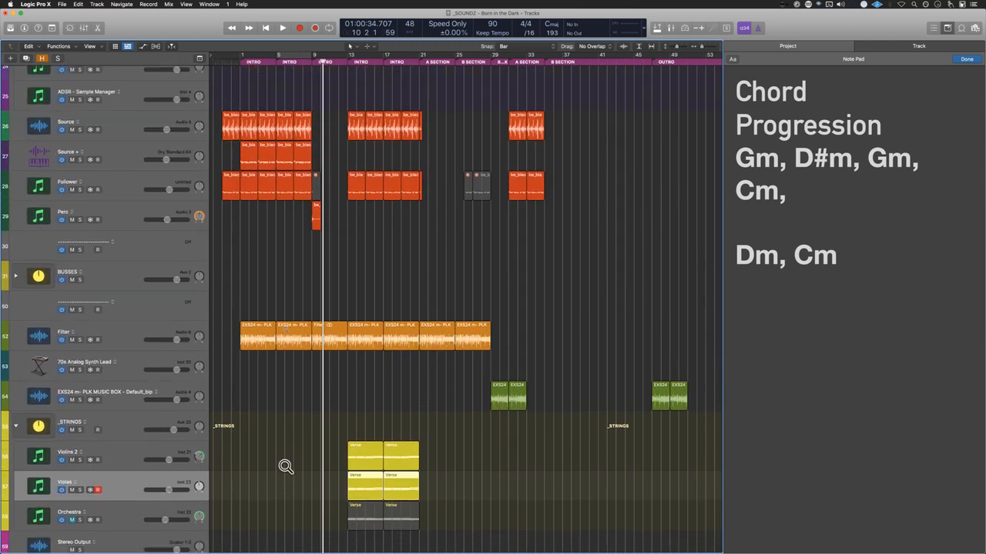
scroll(285, 467, "down", 3, "alt")
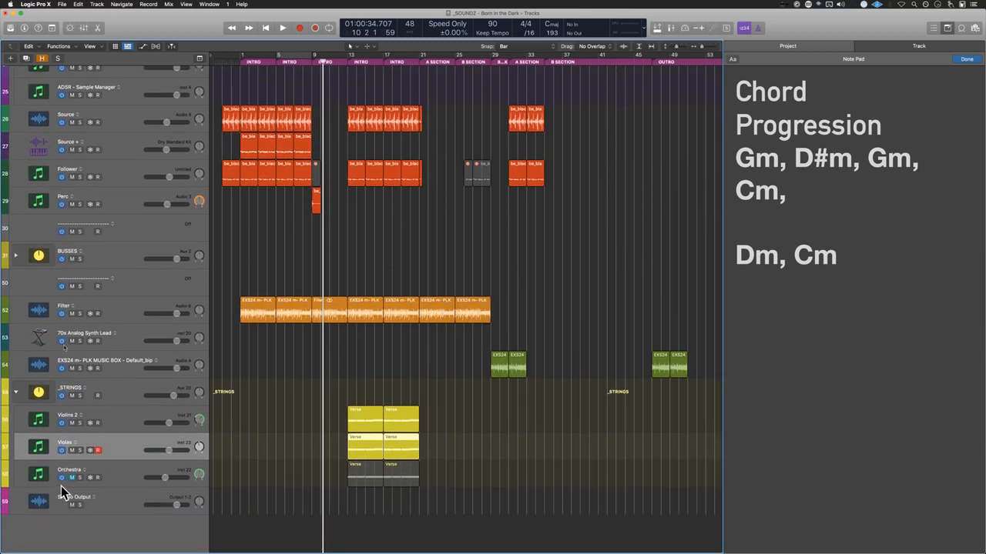
left_click(71, 477)
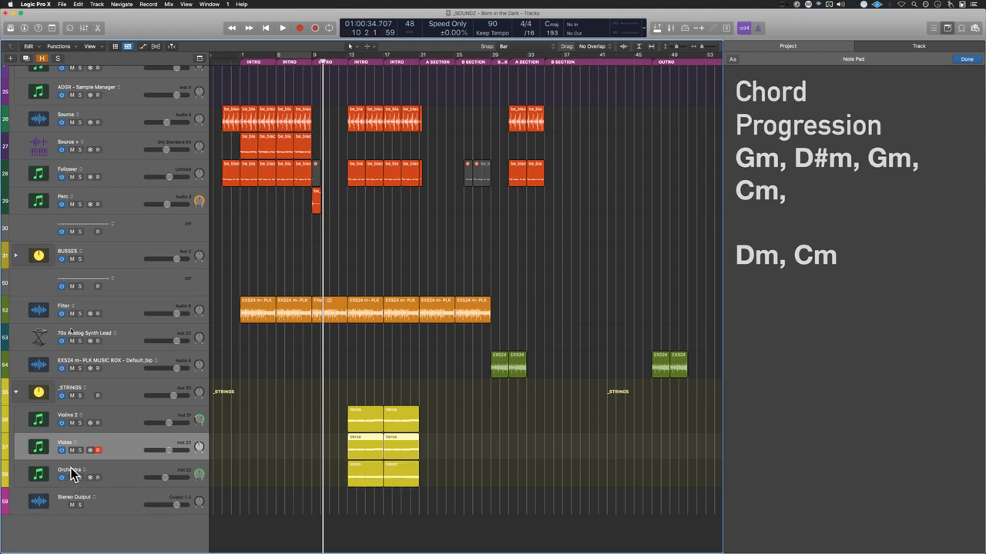
left_click(71, 471)
double_click(70, 469)
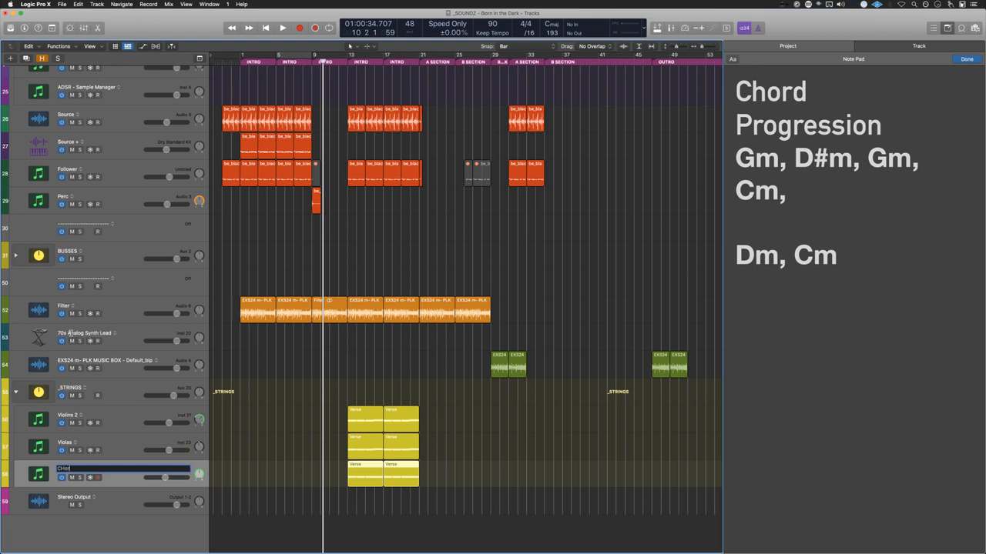
type("CHorus")
key("Return")
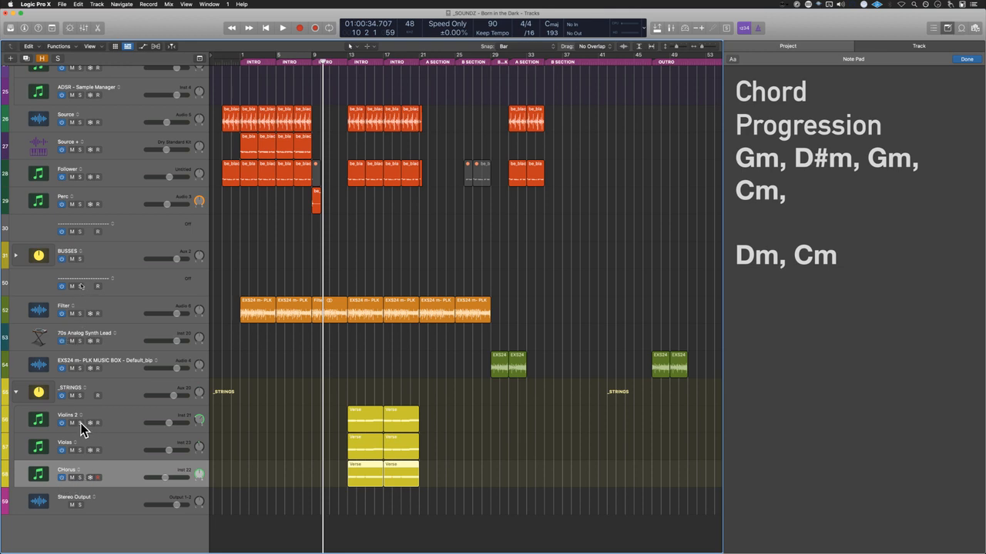
Step: Open the Captain Chords plug-in on the Violins 2 track and place its window clear of the Note Pad
left_click(134, 422)
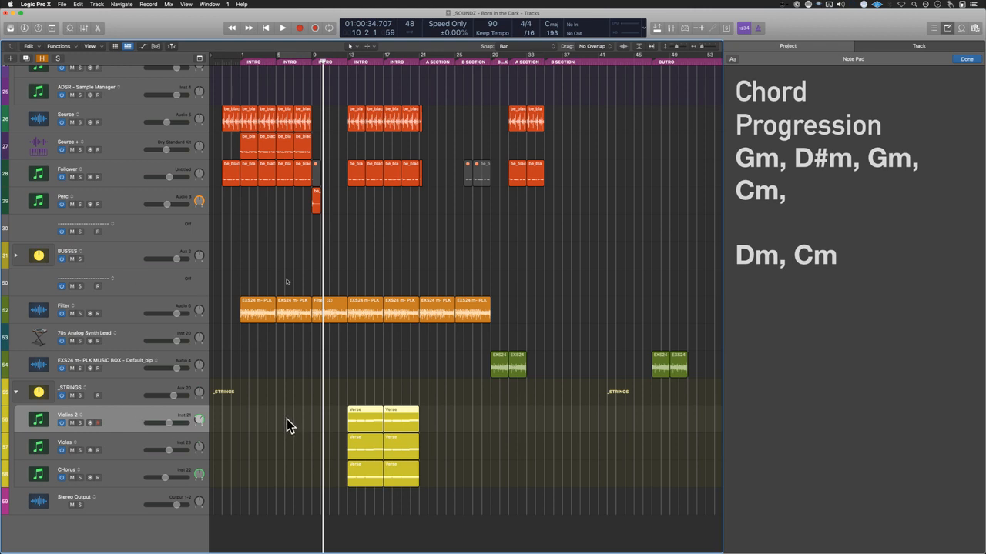
key("i")
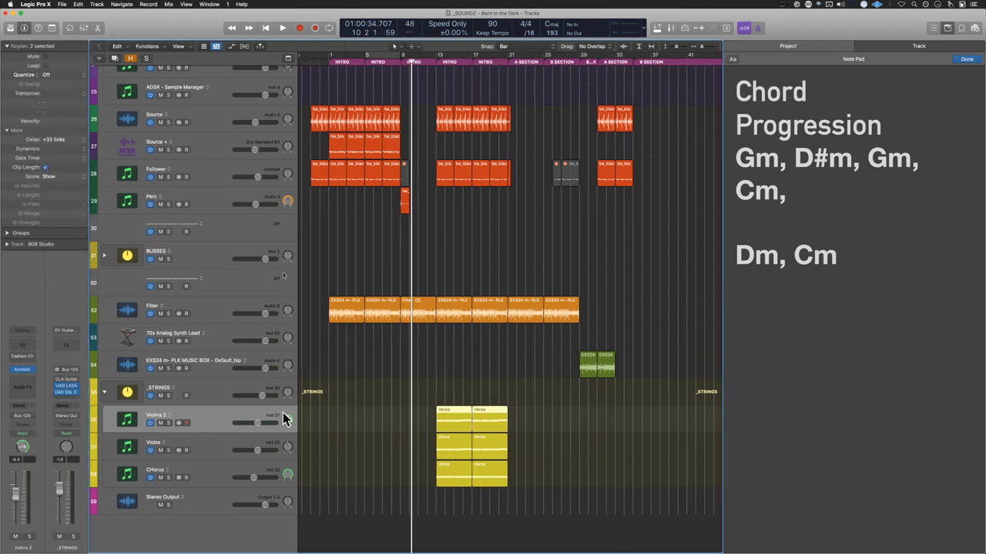
left_click(23, 360)
left_click_drag(543, 131, 323, 110)
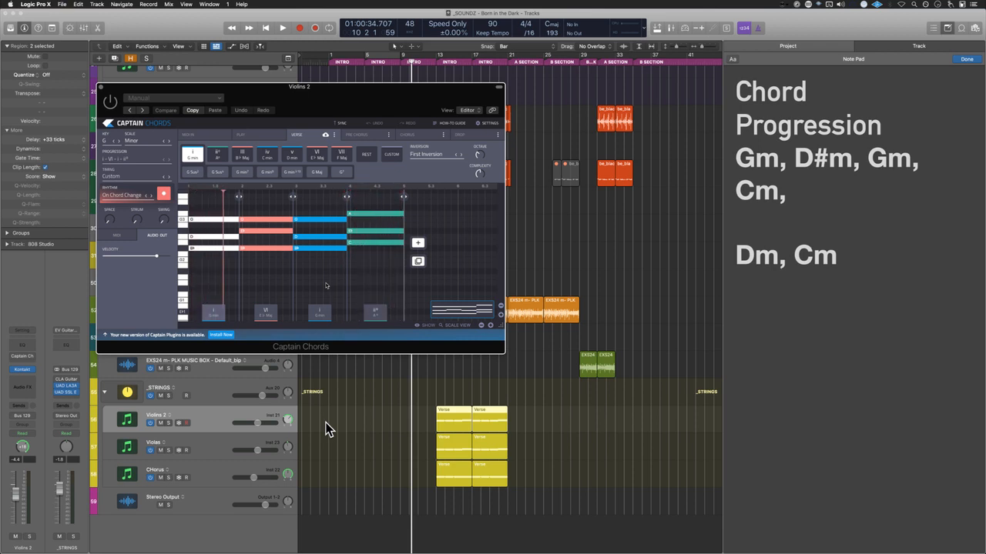
left_click(29, 362)
left_click(30, 338)
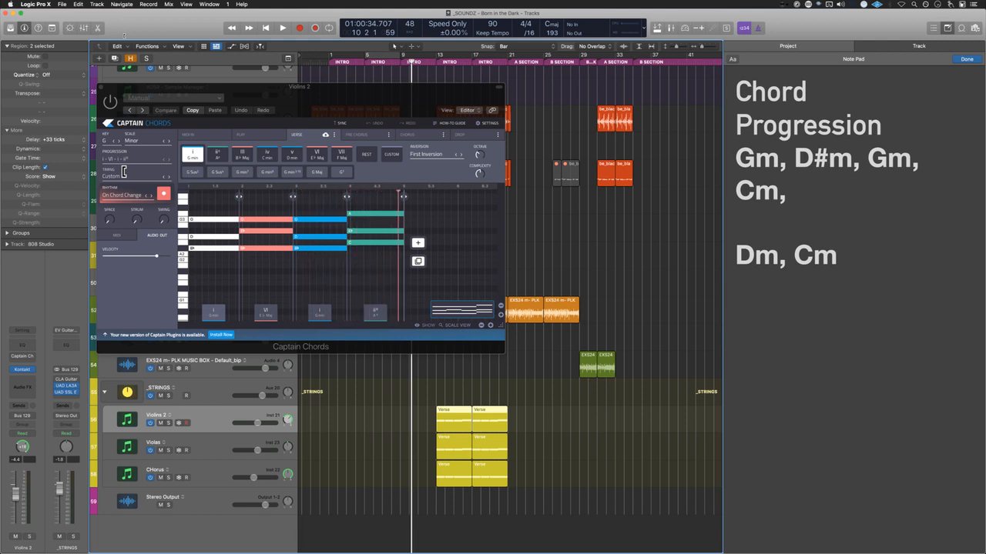
Step: Highlight the chord progression and the D#m chord in the Note Pad to compare them with the Captain Chords blocks
left_click_drag(739, 146, 874, 212)
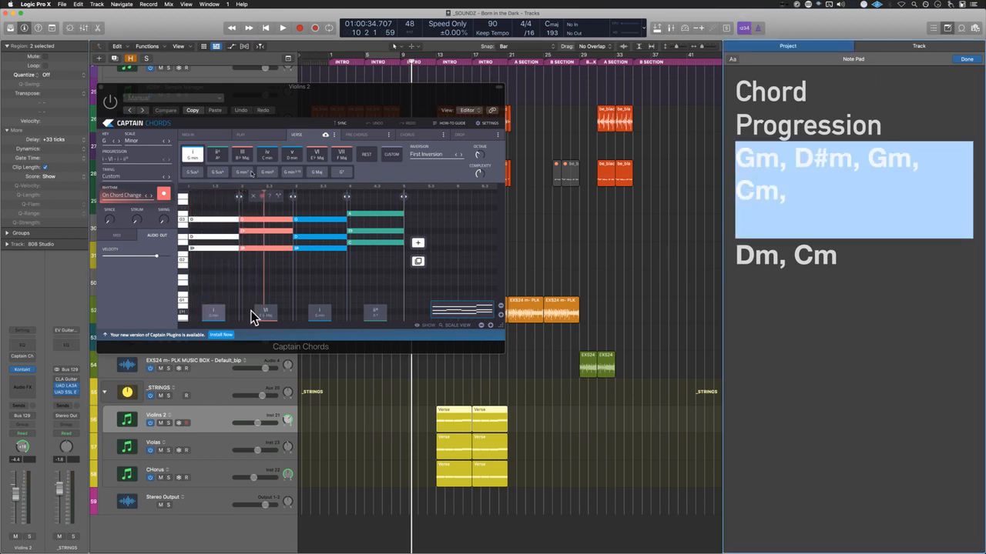
left_click(217, 312)
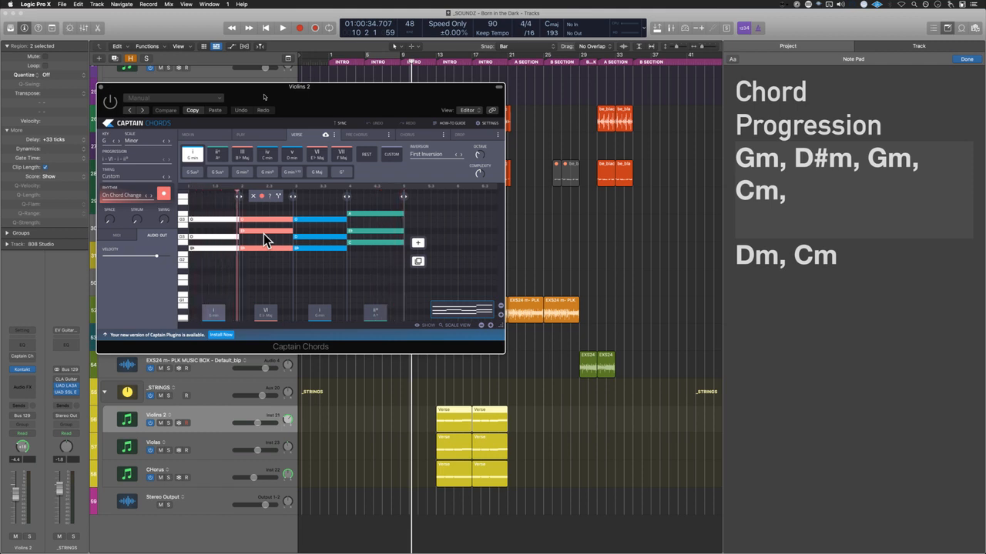
left_click(780, 159)
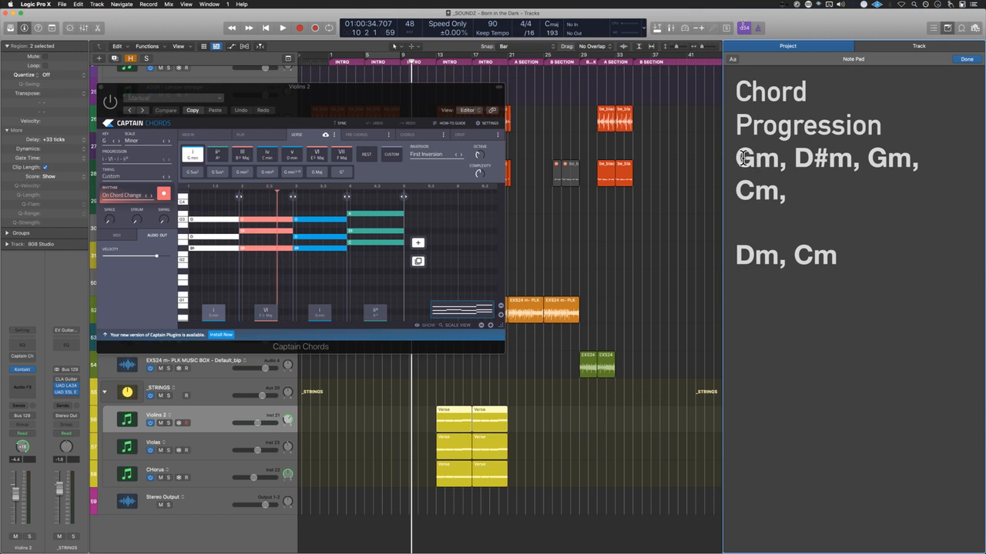
left_click_drag(737, 159, 864, 173)
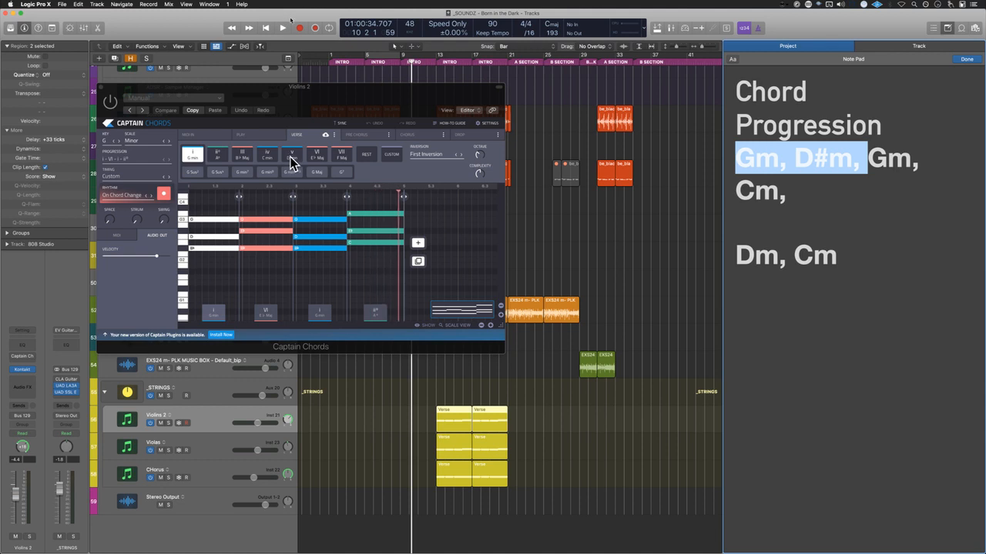
left_click_drag(795, 160, 850, 161)
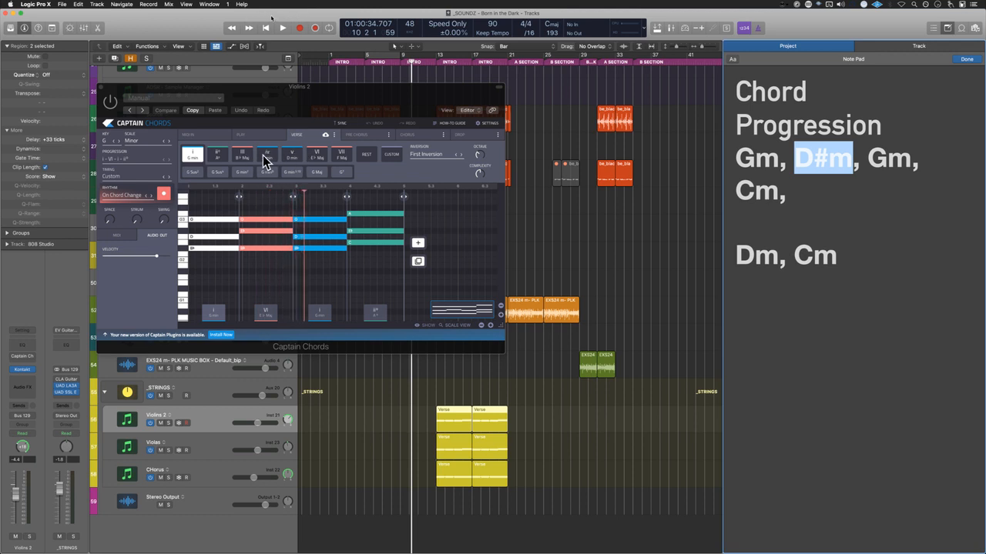
Step: Open and cancel the custom chord entry, and try removing and restoring the third chord's top G note in Captain Chords
left_click(391, 157)
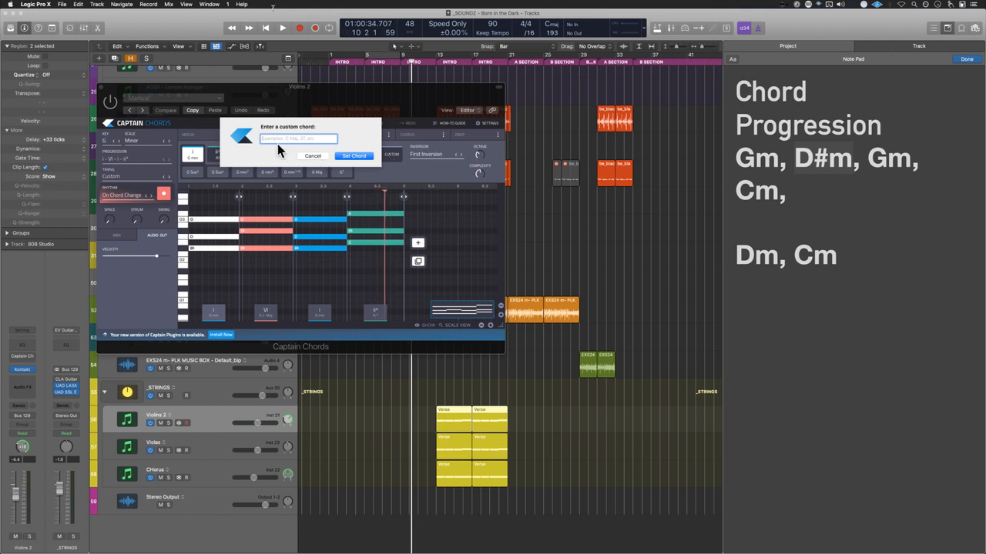
left_click(313, 155)
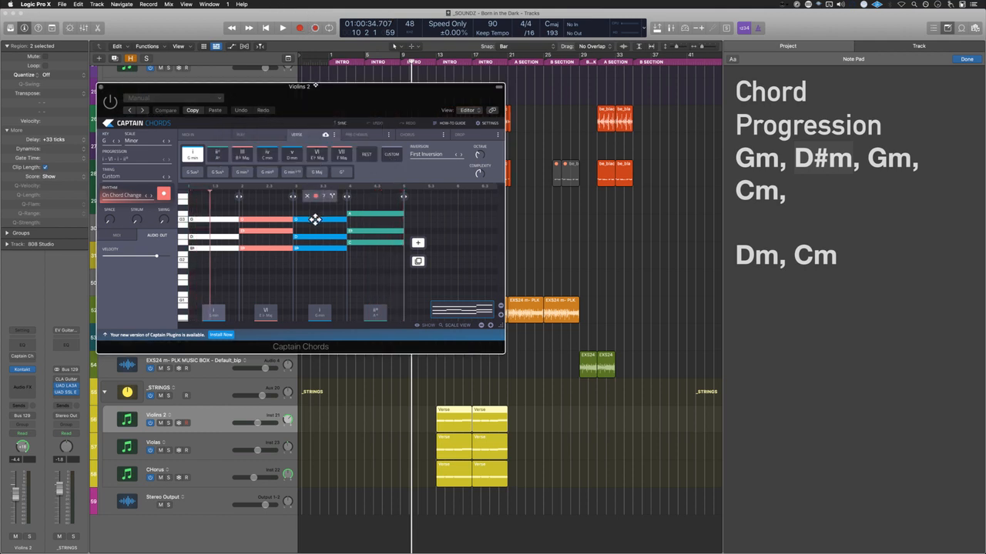
double_click(315, 219)
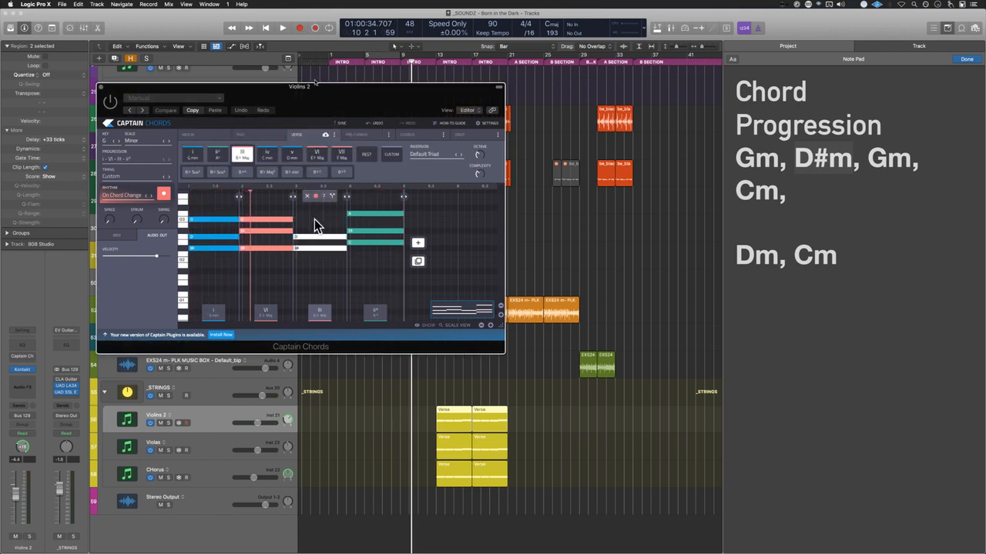
double_click(315, 219)
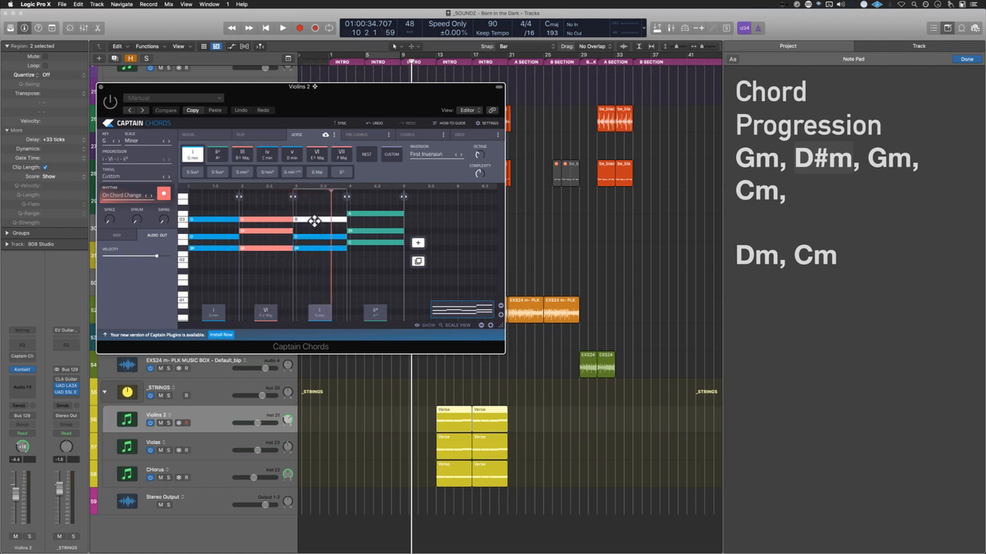
Step: Turn on the Captain Chords plug-in, shift its window aside, and play the project from the beginning
left_click_drag(341, 103, 424, 106)
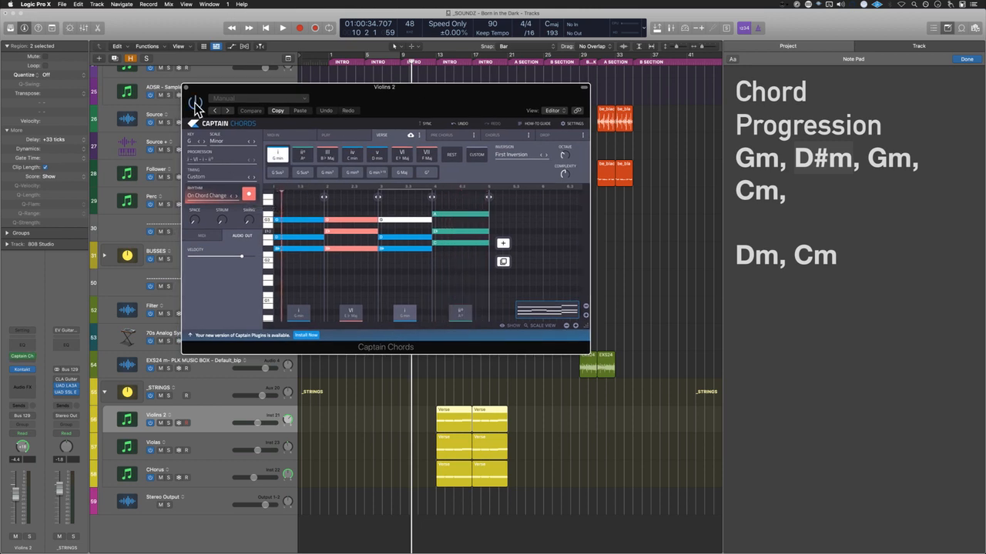
key("space")
key("Return")
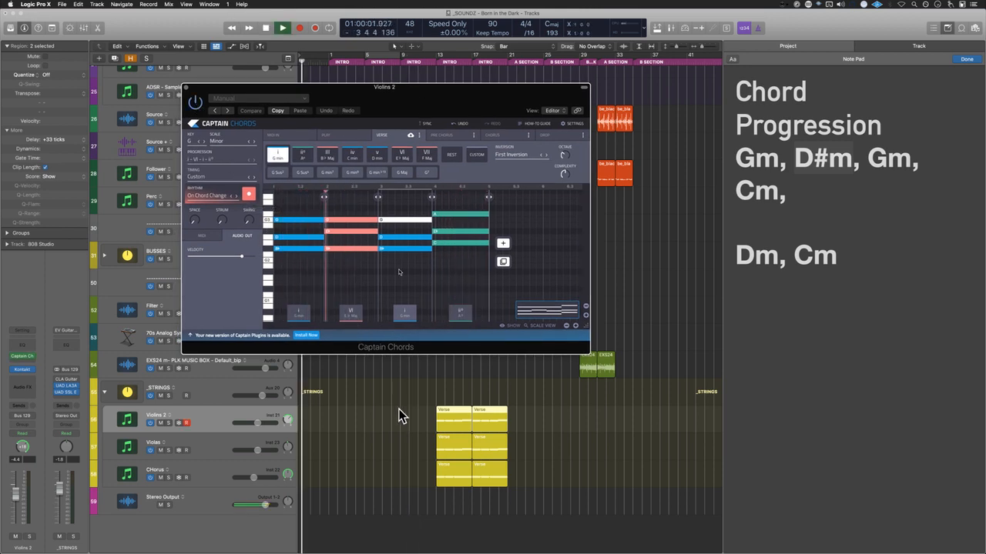
Step: Resize and reposition the Captain Chords window so the Violins 2 track stays visible during playback, and stop playback
left_click_drag(411, 84, 665, 94)
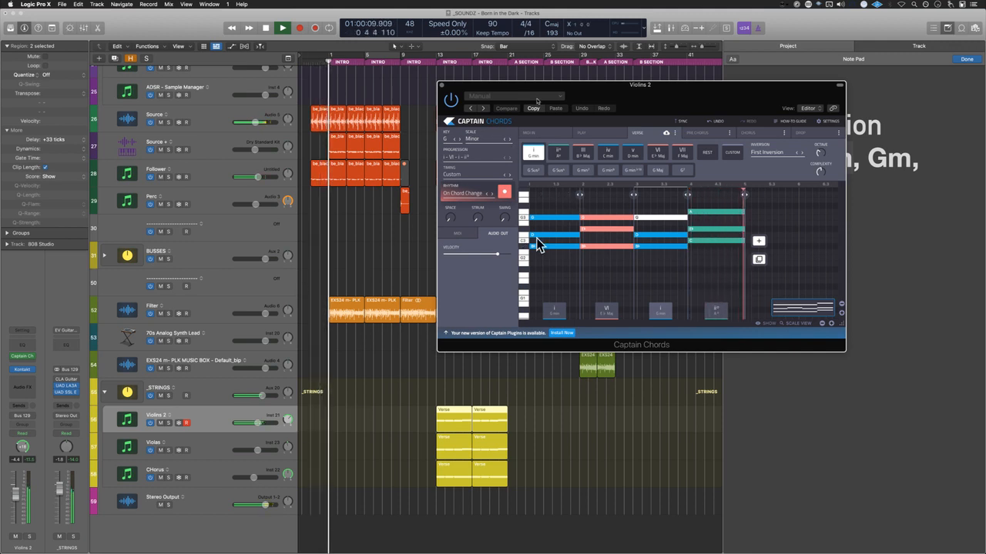
left_click_drag(653, 106, 299, 112)
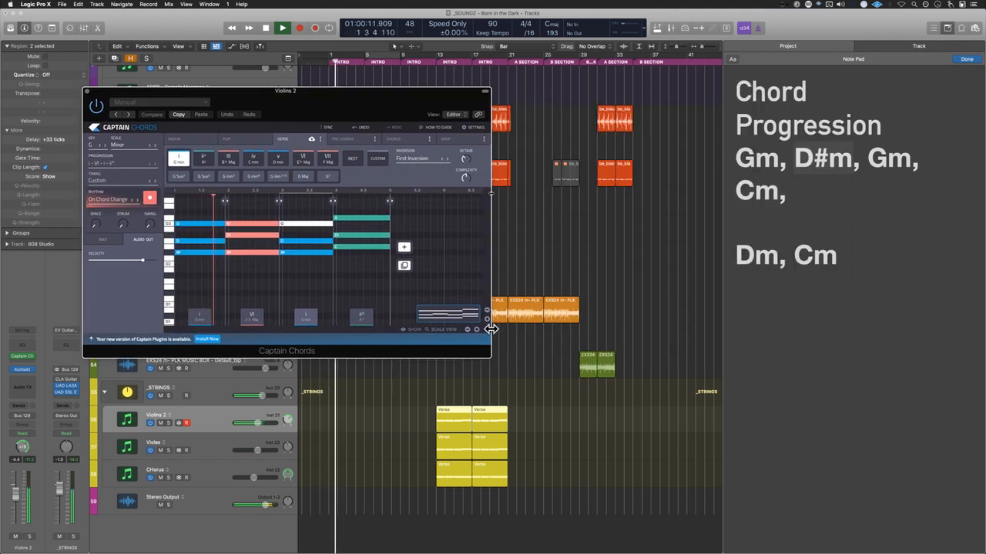
left_click_drag(491, 331, 654, 479)
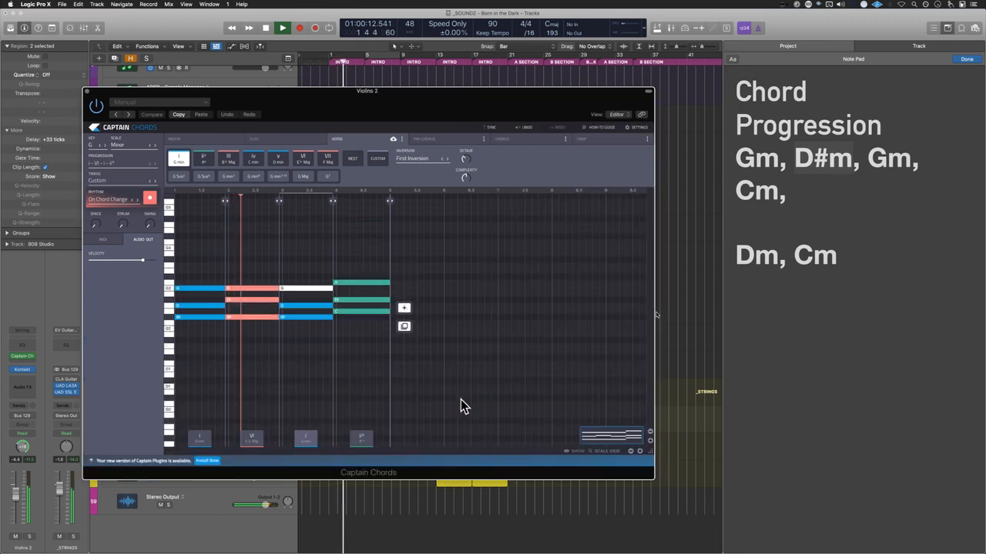
double_click(497, 101)
left_click_drag(520, 99, 555, 331)
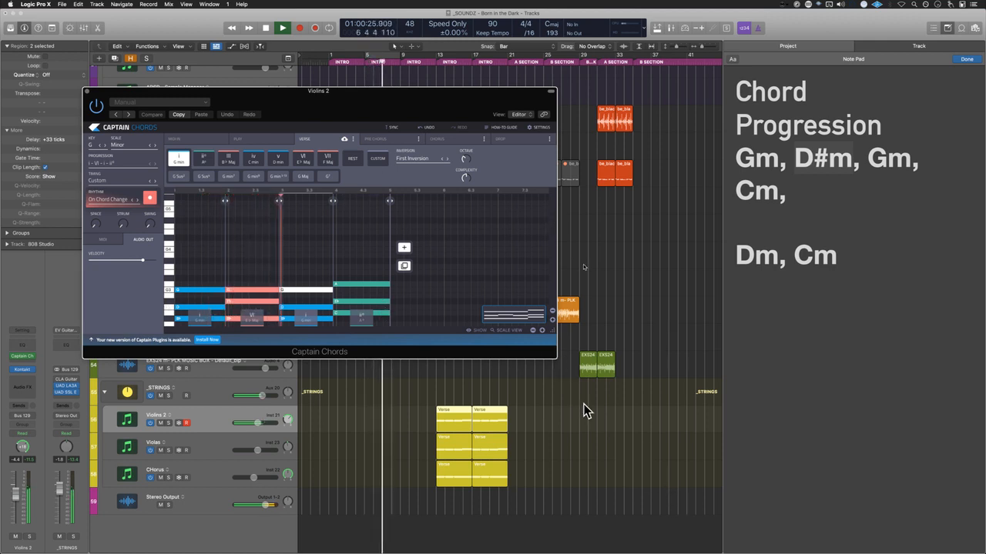
left_click_drag(378, 110, 423, 86)
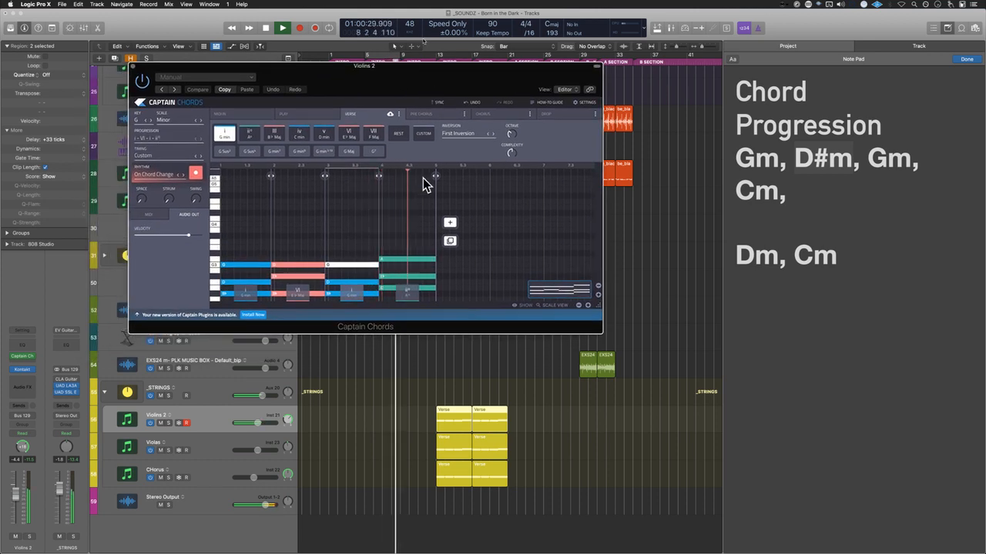
key("space")
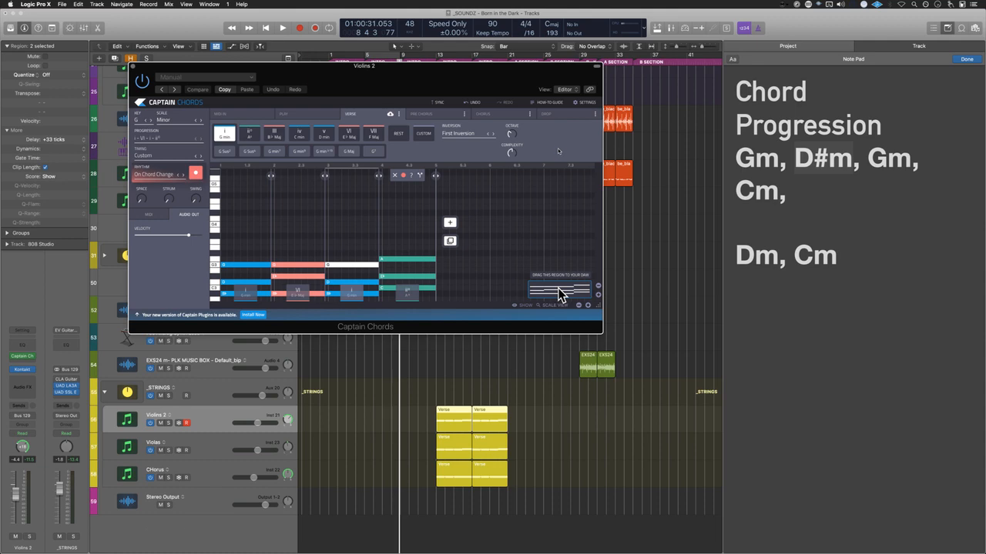
Step: Place the Captain Chords progression as a region on the EXS24 PLK MUSIC BOX track, and delete that region
left_click_drag(559, 293, 486, 368)
key("Delete")
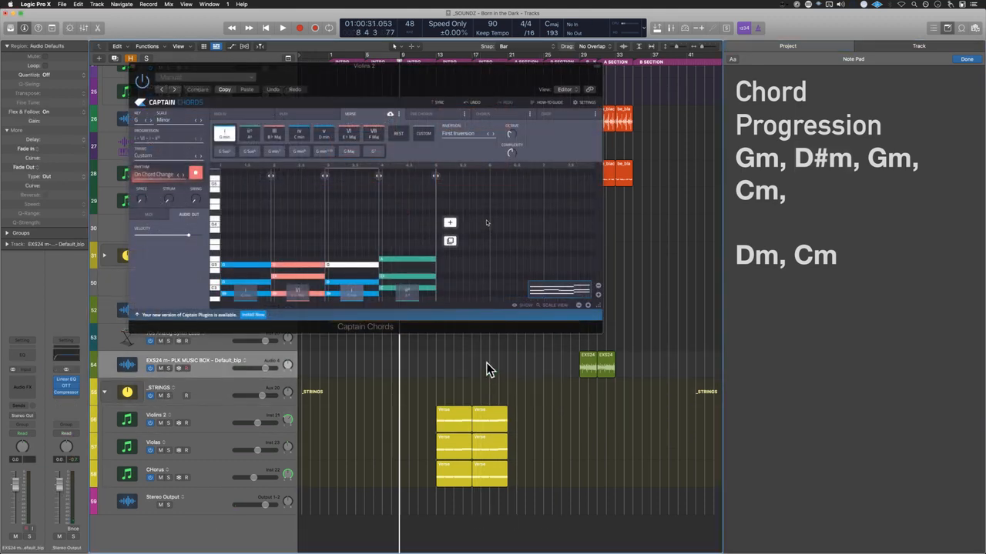
Step: Turn off the Captain Chords plug-in and close it, and reopen it from the Violins 2 track to review its chords
left_click(143, 83)
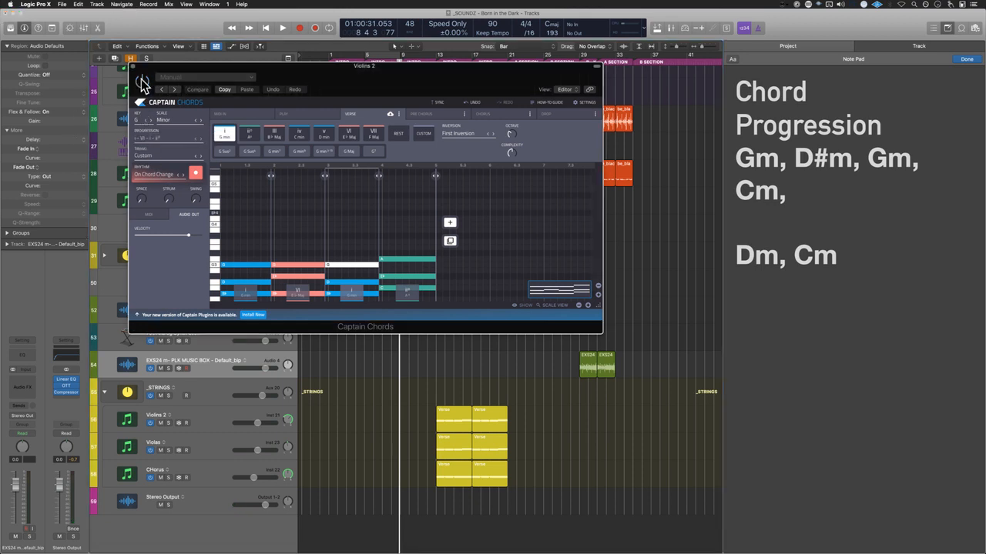
left_click(133, 68)
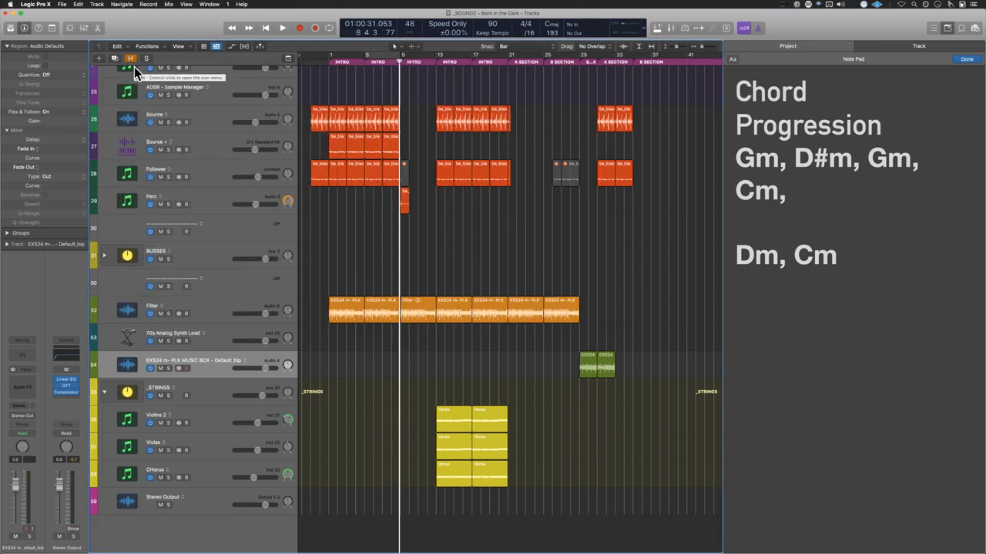
left_click(203, 390)
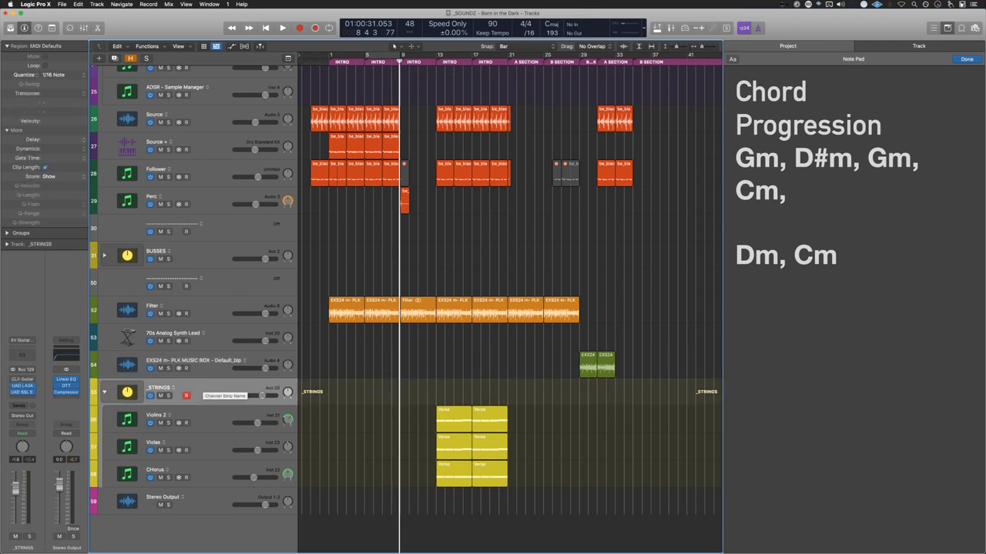
left_click(204, 425)
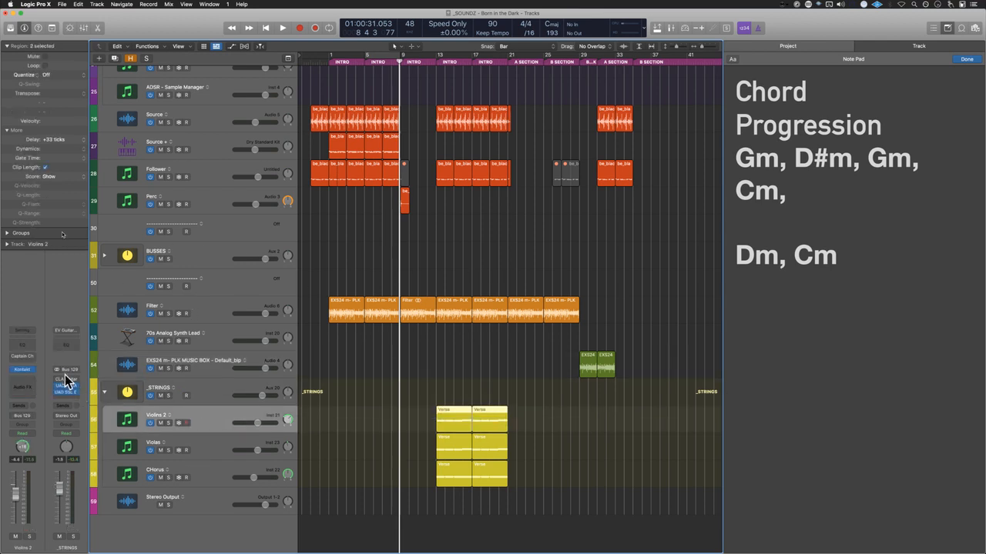
left_click(23, 356)
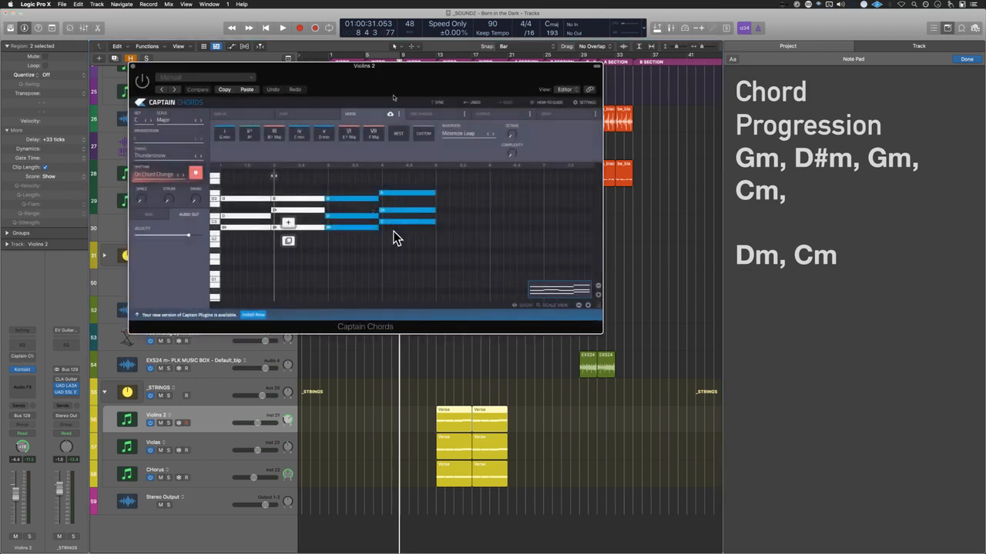
left_click(132, 67)
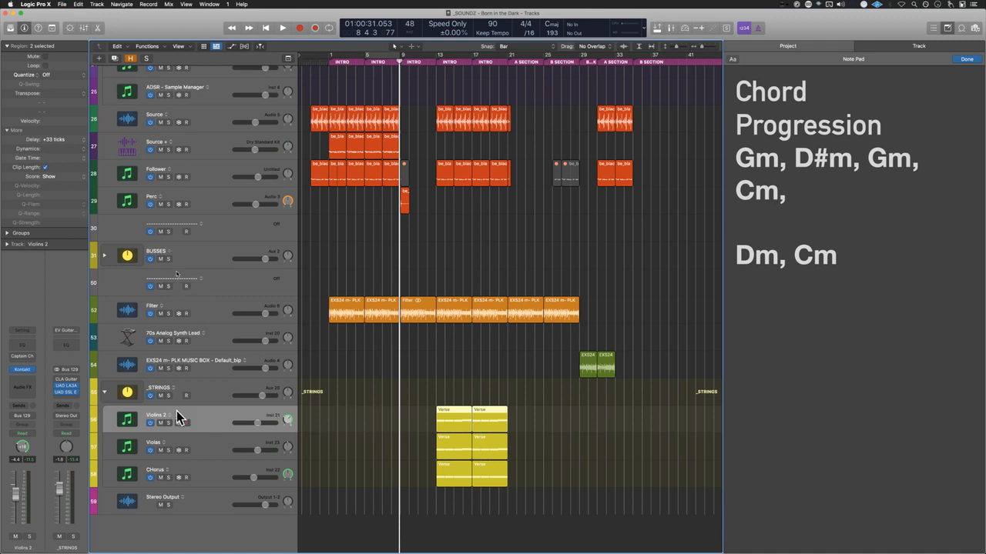
Step: Open the two Violins 2 Verse regions in the Piano Roll to view their notes, and close the editor
left_click_drag(359, 395, 514, 420)
double_click(474, 414)
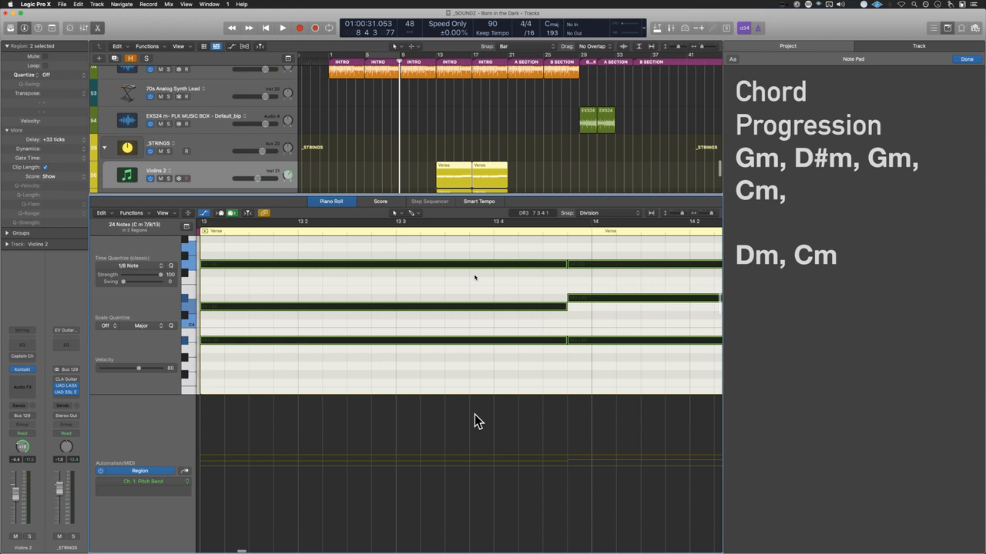
key("p")
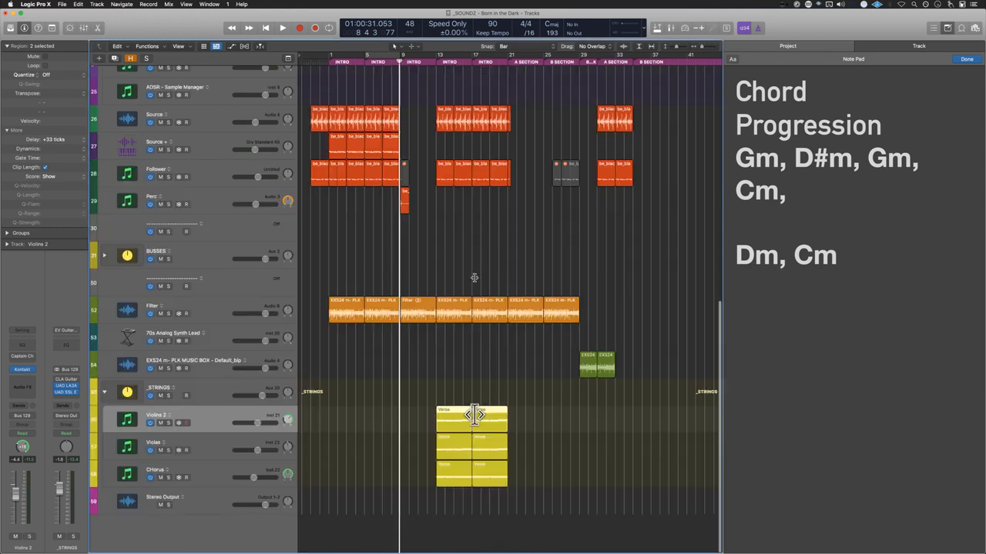
Step: Solo the Violins 2 track and play its Verse regions from bar 13
left_click(168, 424)
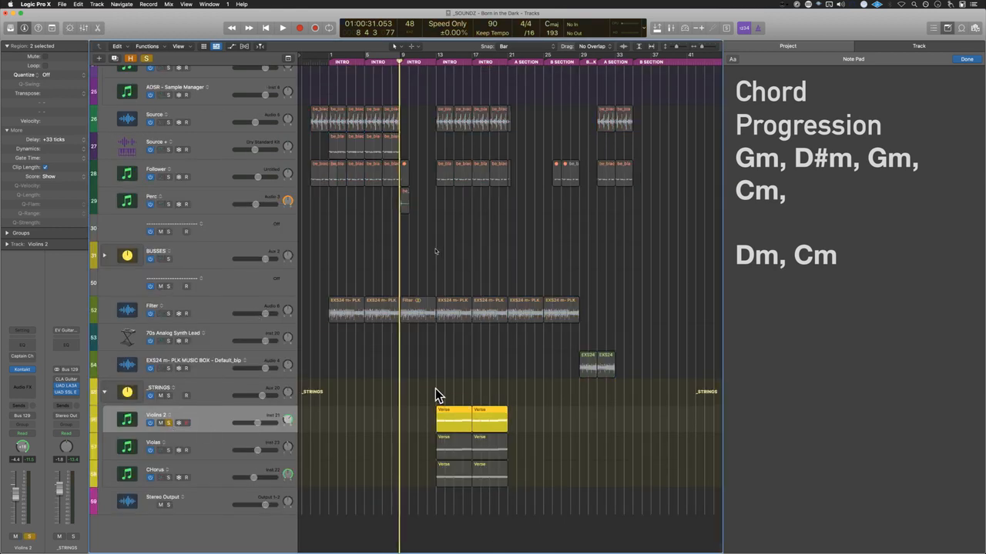
left_click(436, 393)
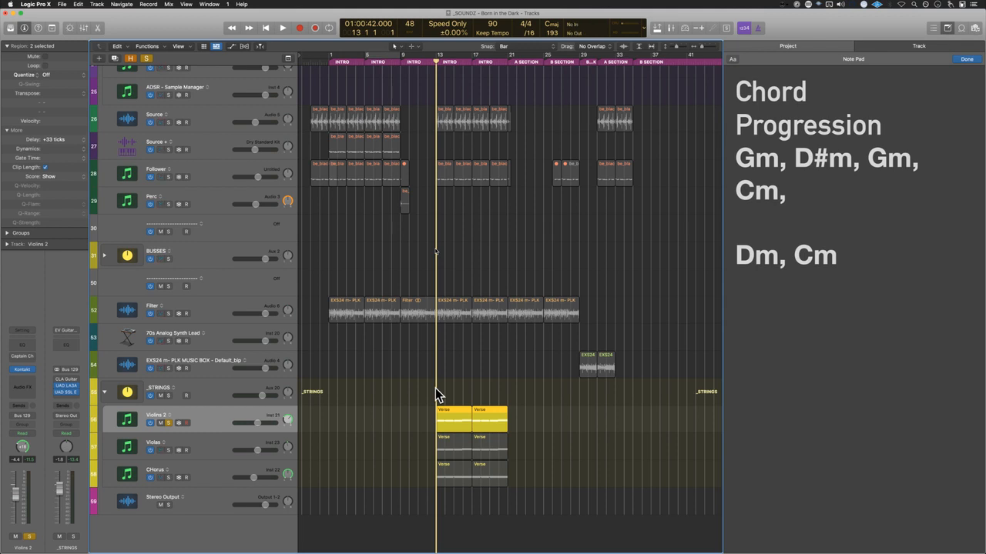
key("space")
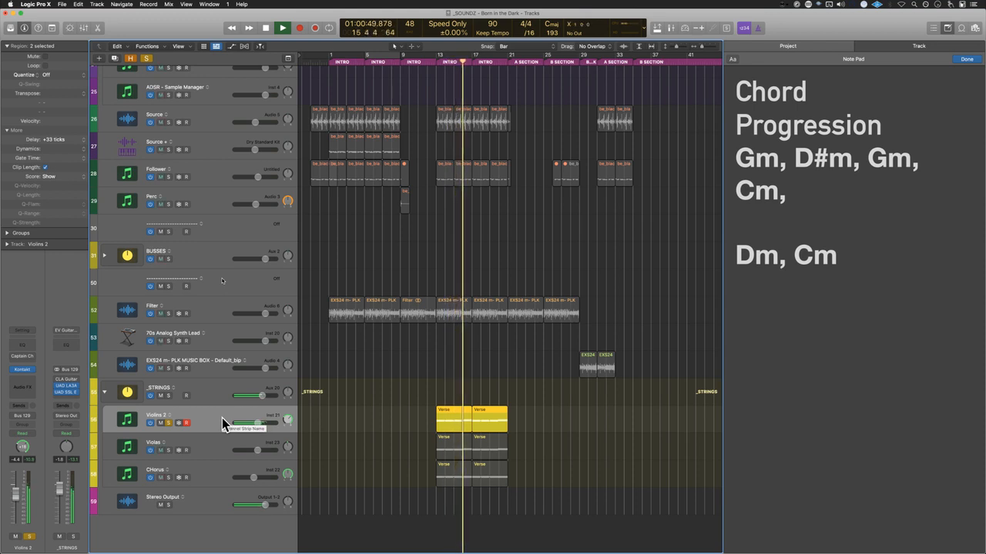
key("space")
Step: Switch the solo from Violins 2 to the Violas track and select Violas
left_click(169, 424)
left_click(169, 450)
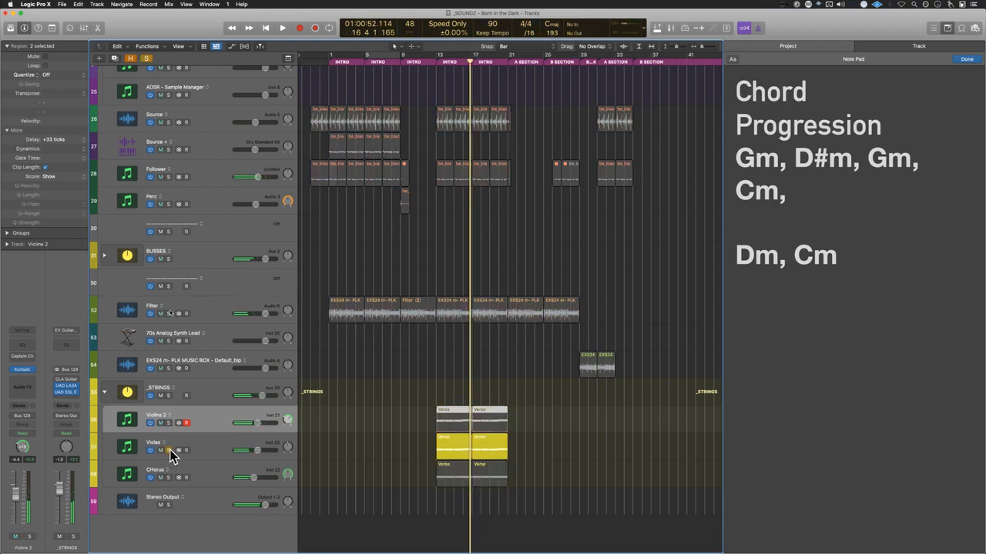
left_click(202, 447)
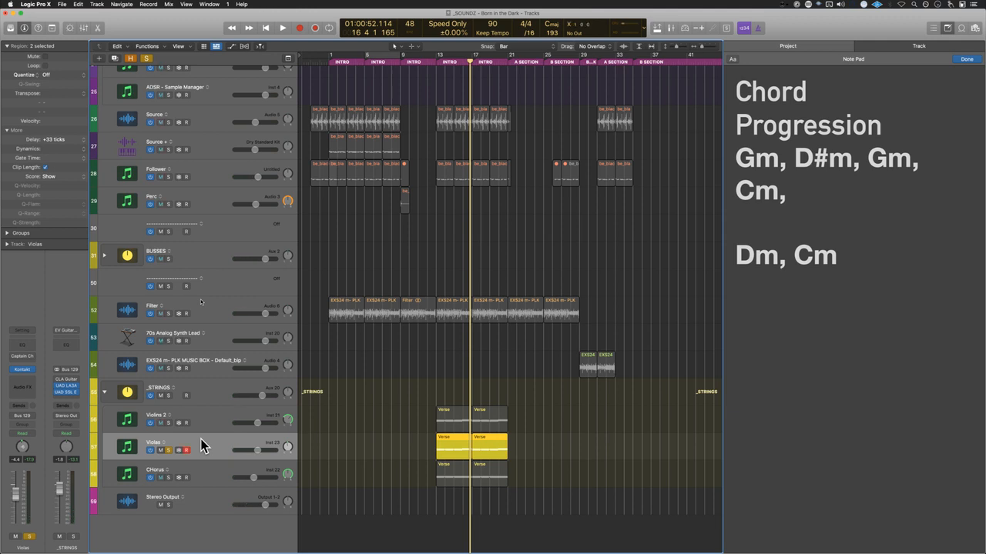
Step: Play the soloed Violas from bar 13 with the string tracks enlarged in the arrangement, and stop playback
left_click(434, 391, "alt")
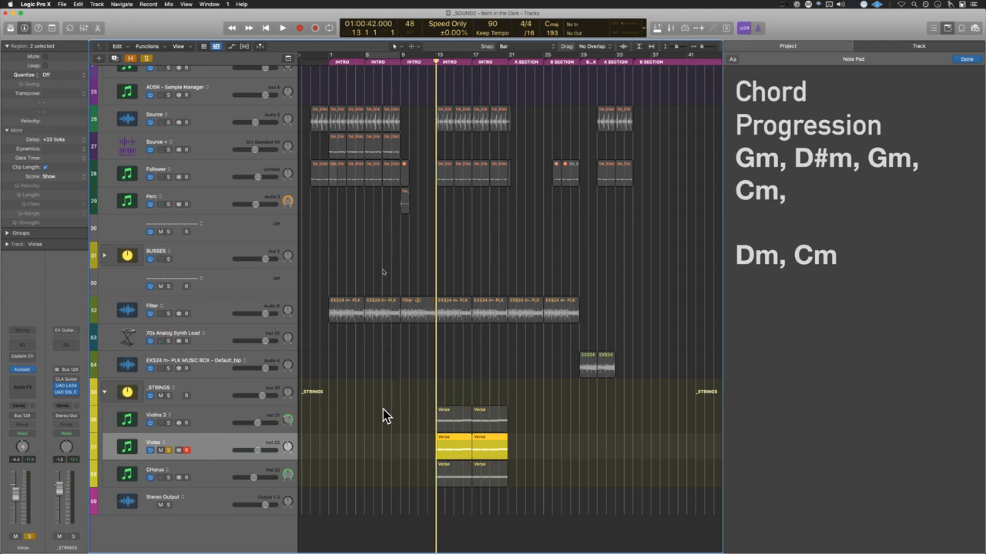
left_click_drag(383, 409, 590, 531, "ctrl+alt")
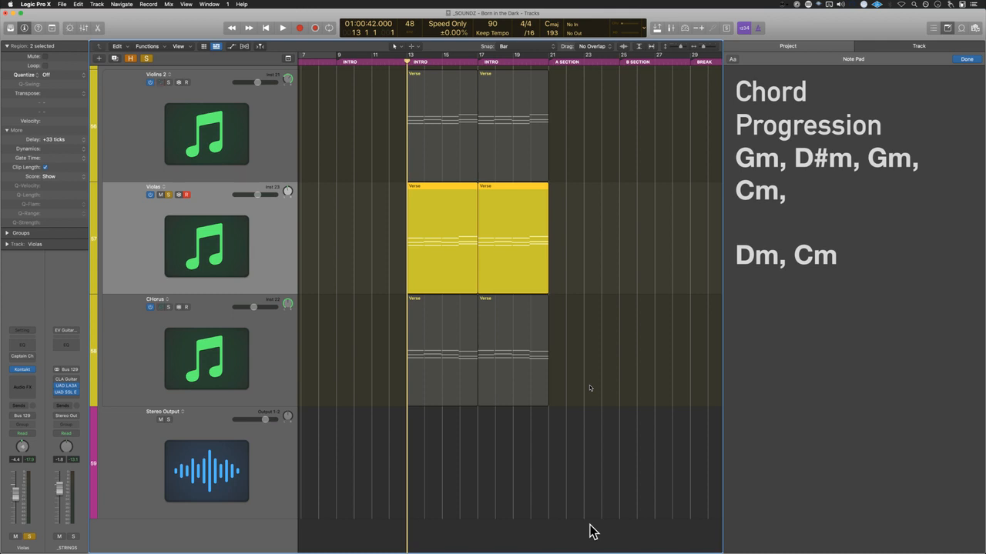
left_click(590, 531, "ctrl+alt")
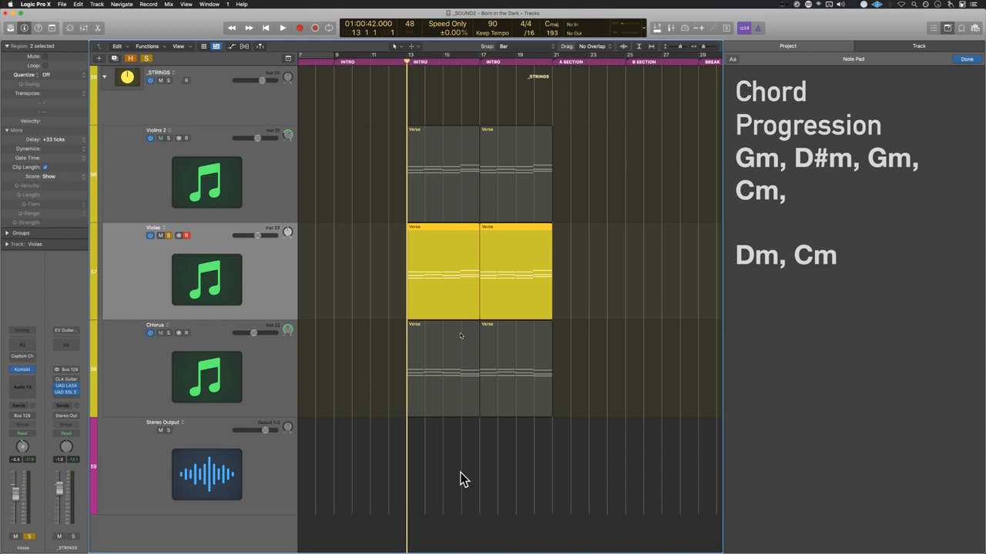
key("space")
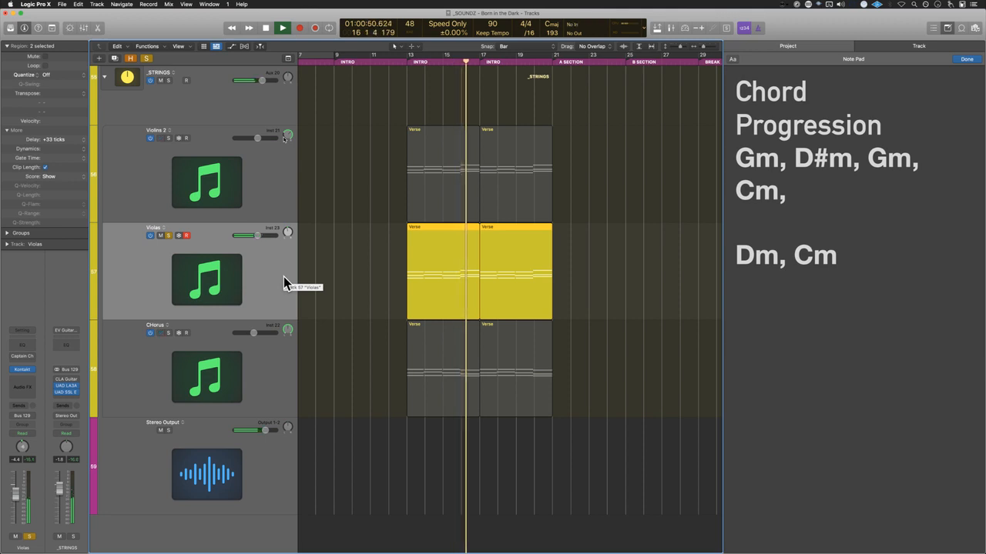
key("space")
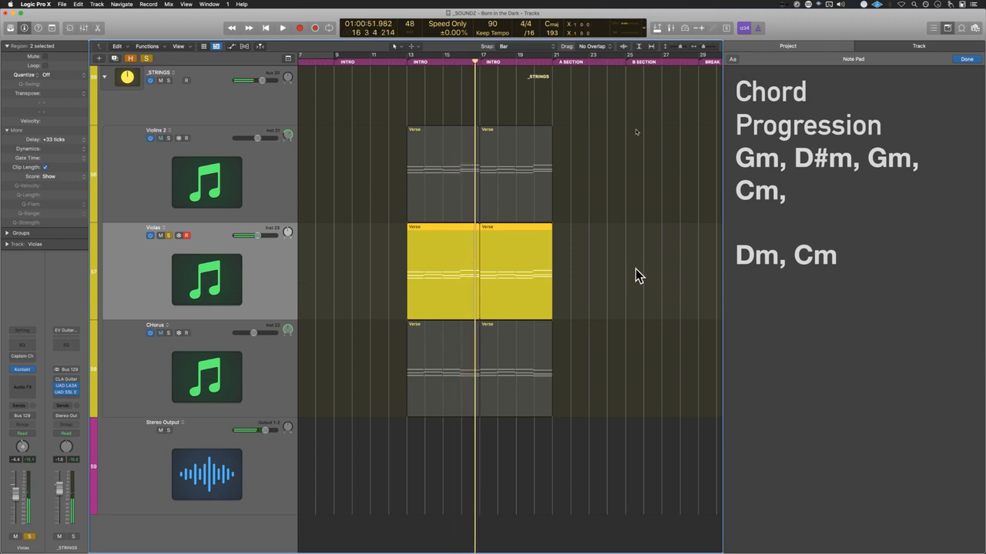
Step: Join the two Violas Verse regions into a single region with the Piano Roll open
left_click_drag(635, 271, 450, 270)
double_click(448, 267)
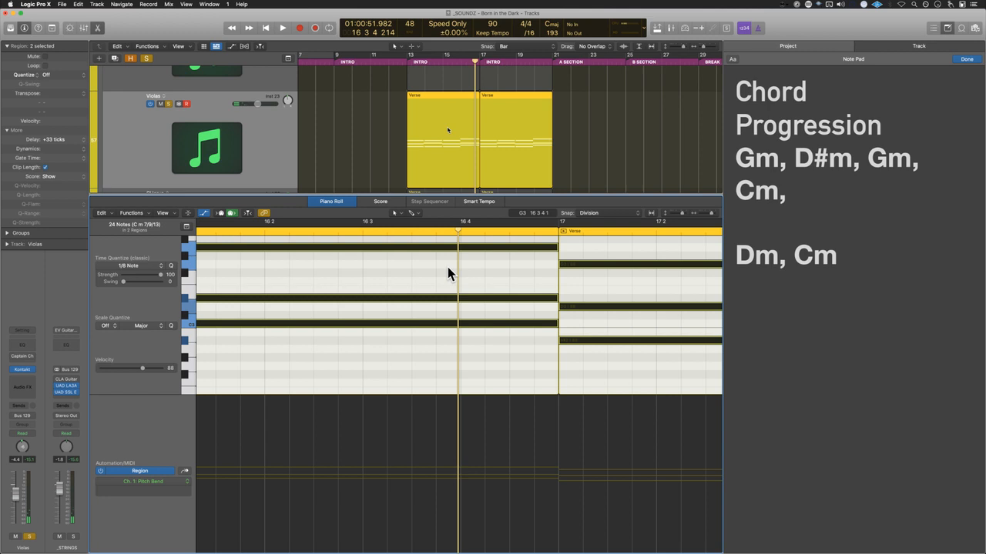
key("super+j")
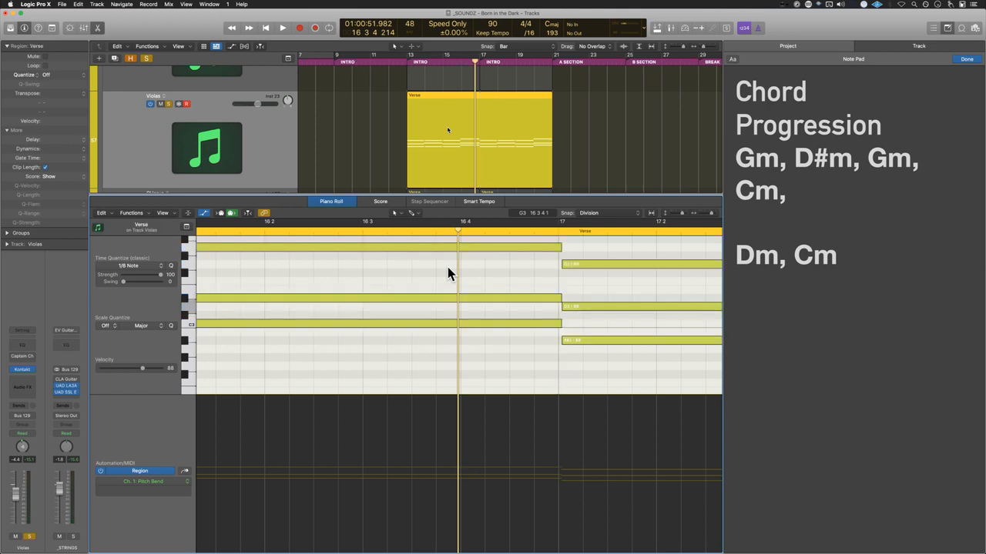
Step: Adjust the end of the A3 note at bar 17 in the joined Violas region, and close the Piano Roll
scroll(447, 268, "right", 5)
scroll(447, 268, "up", 3)
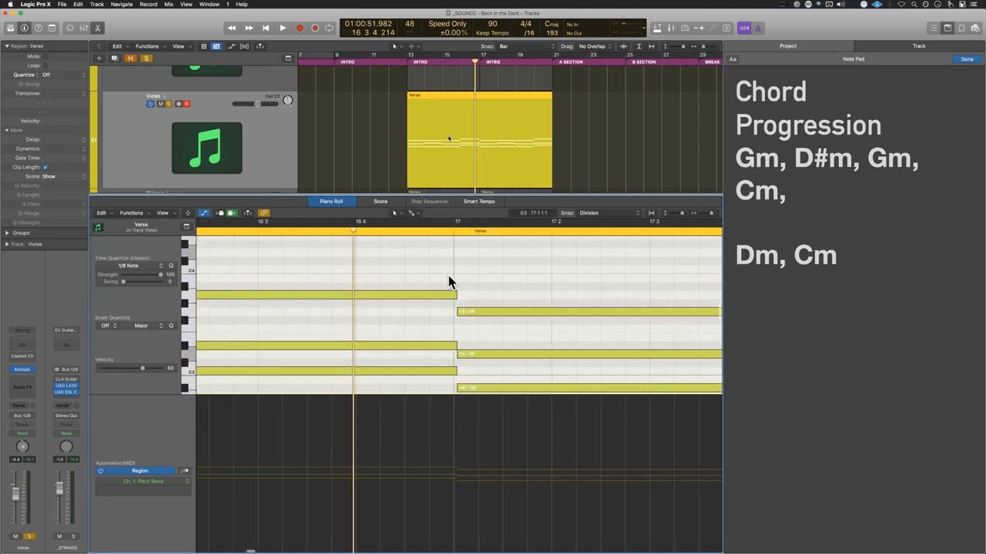
key("a")
left_click_drag(454, 296, 454, 294)
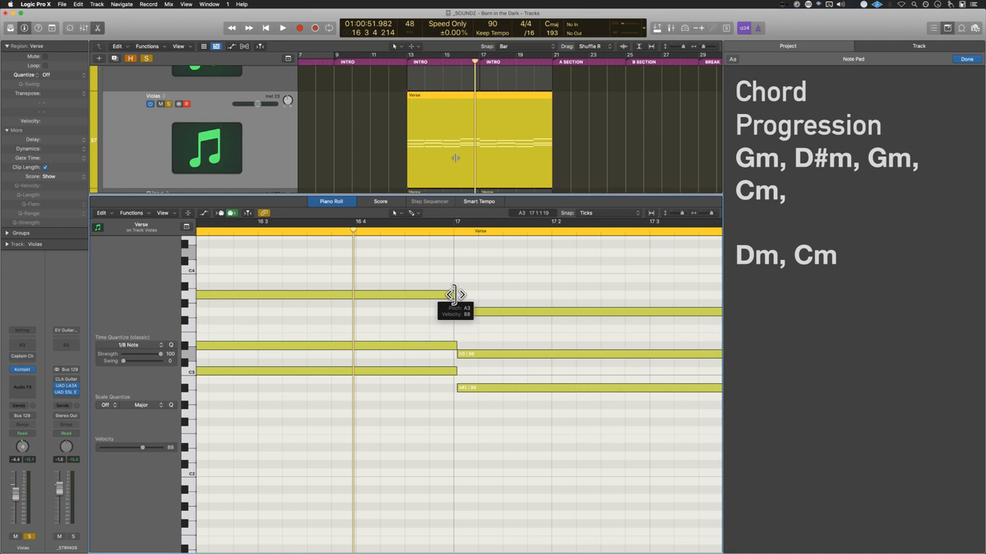
left_click_drag(454, 295, 455, 296)
key("e")
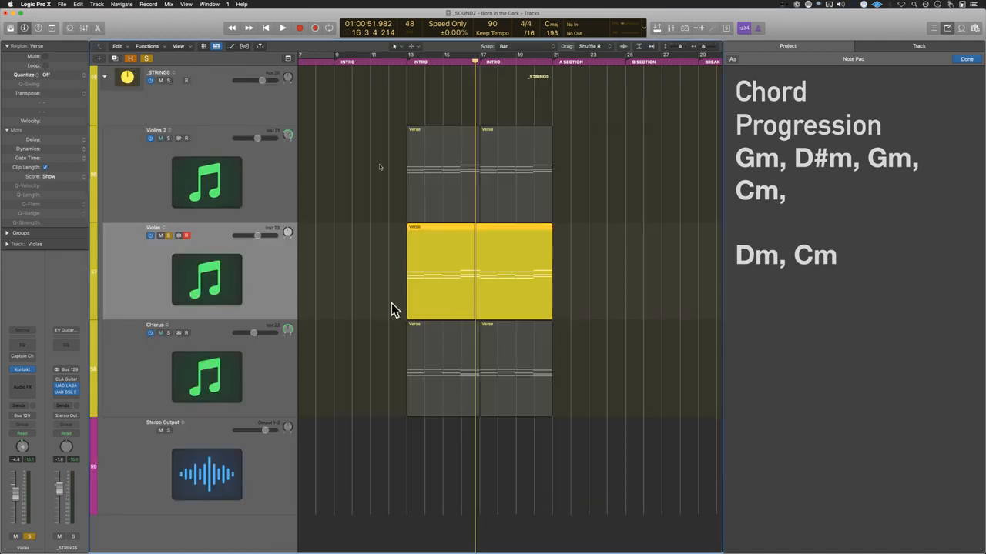
Step: Insert the Echo delay on the Violas track, move its window clear of the regions, and set the playhead to bar 12 beat 3
left_click(17, 383)
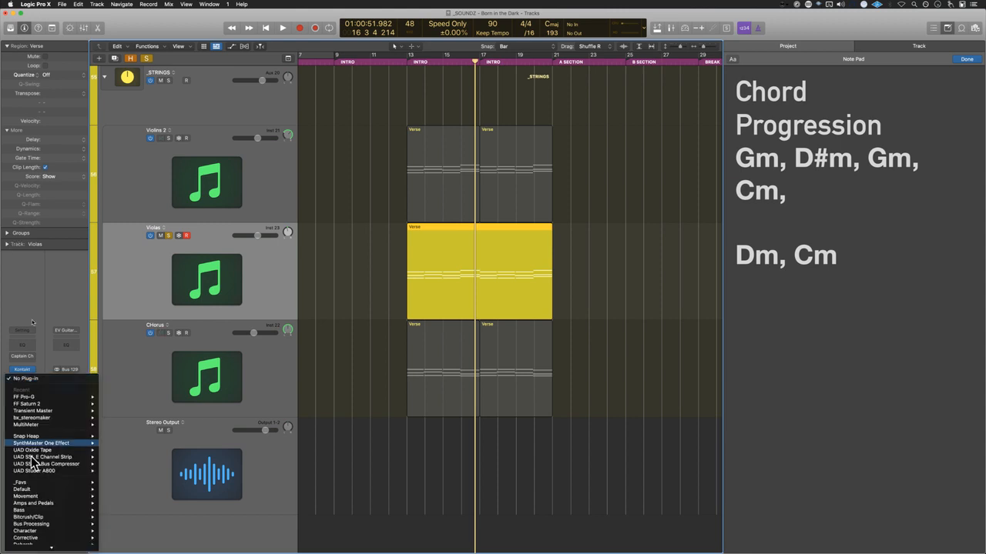
mouse_move(49, 548)
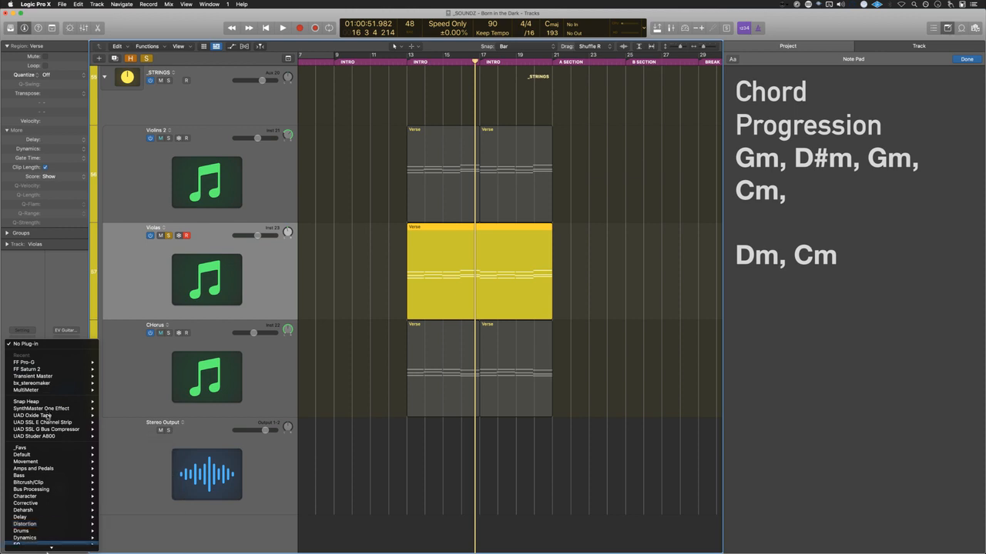
mouse_move(56, 487)
mouse_move(135, 450)
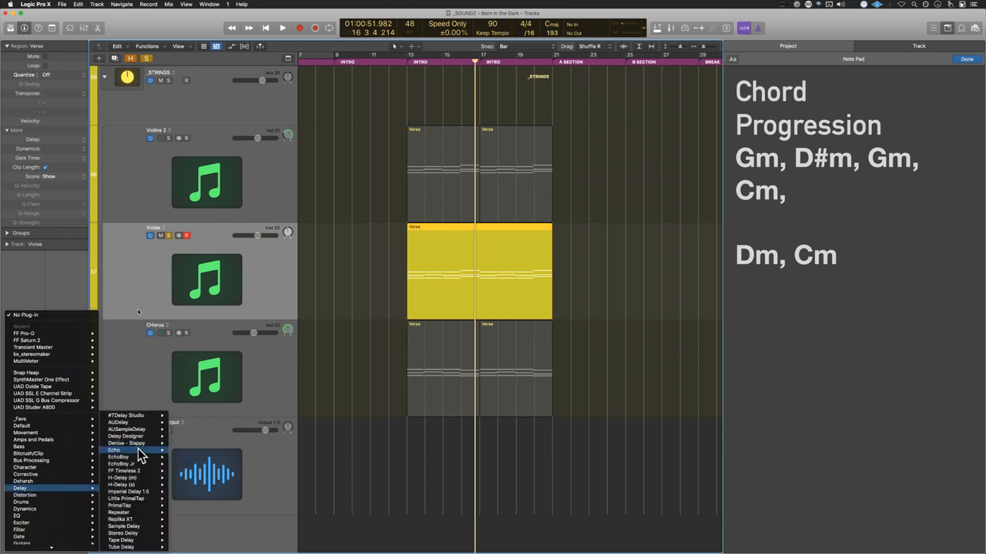
left_click(185, 451)
left_click_drag(458, 162, 270, 327)
left_click(396, 222)
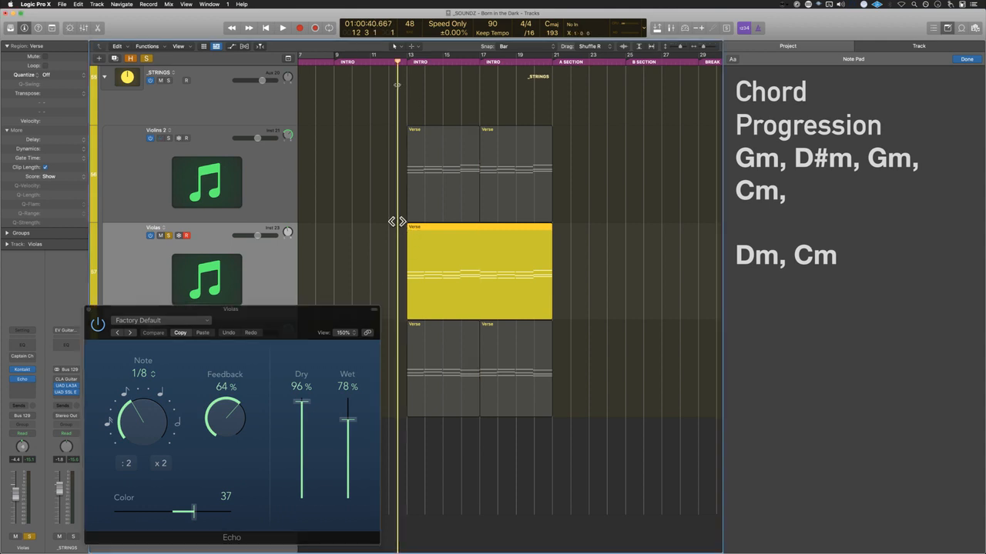
Step: Set the Violas Echo to 11% wet, a 1/4 note delay and 78% feedback, and reposition its window
left_click_drag(346, 420, 350, 493)
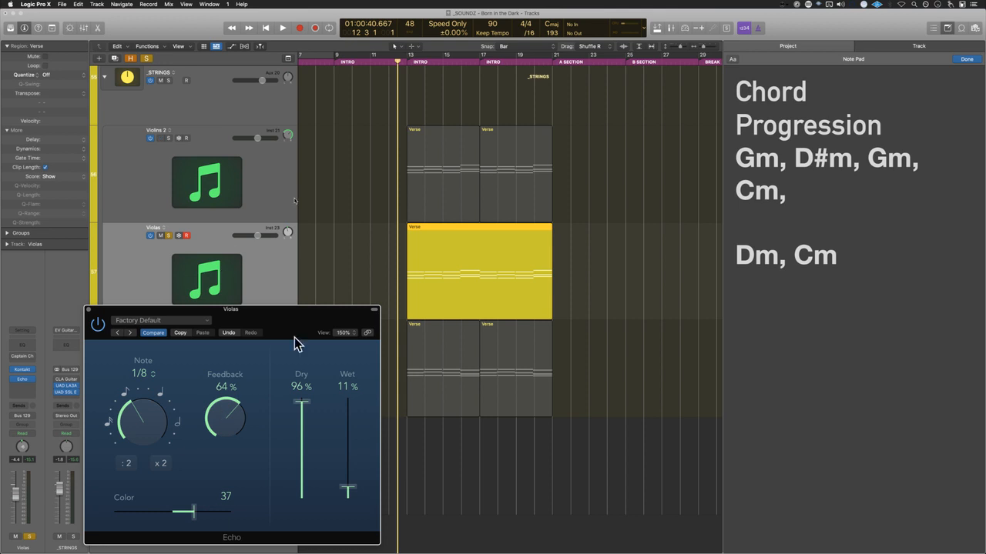
left_click_drag(295, 340, 327, 292)
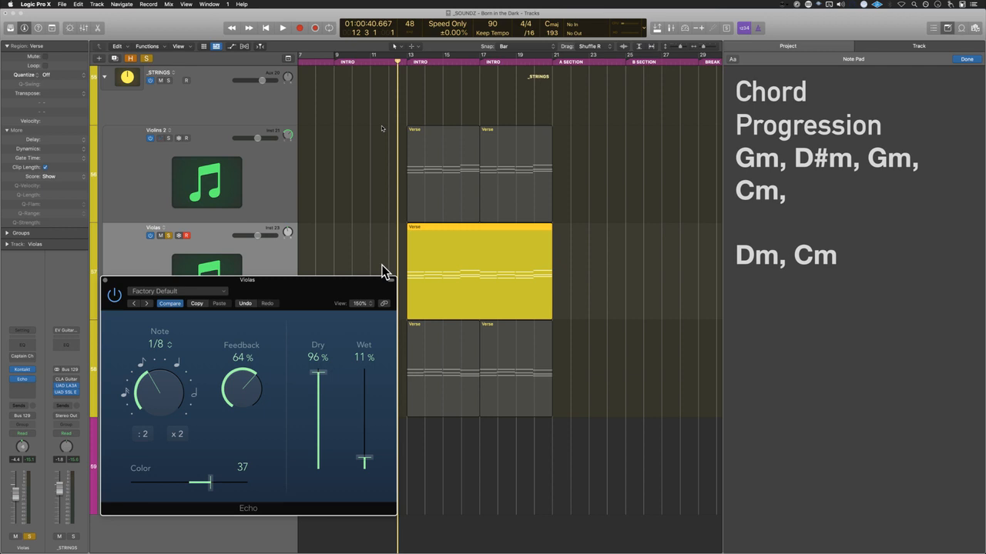
left_click_drag(161, 403, 167, 374)
left_click_drag(292, 290, 291, 287)
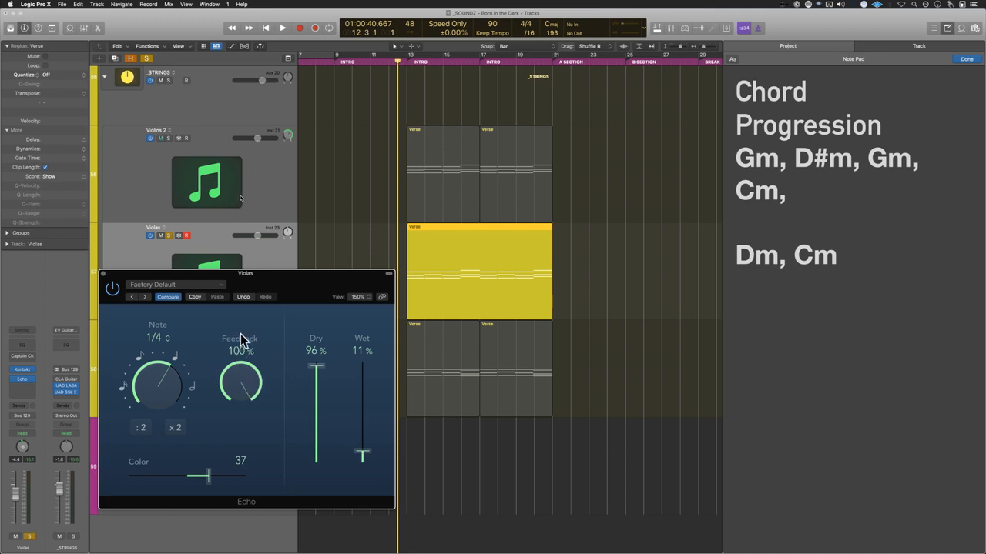
left_click_drag(241, 390, 247, 413)
left_click_drag(287, 278, 288, 285)
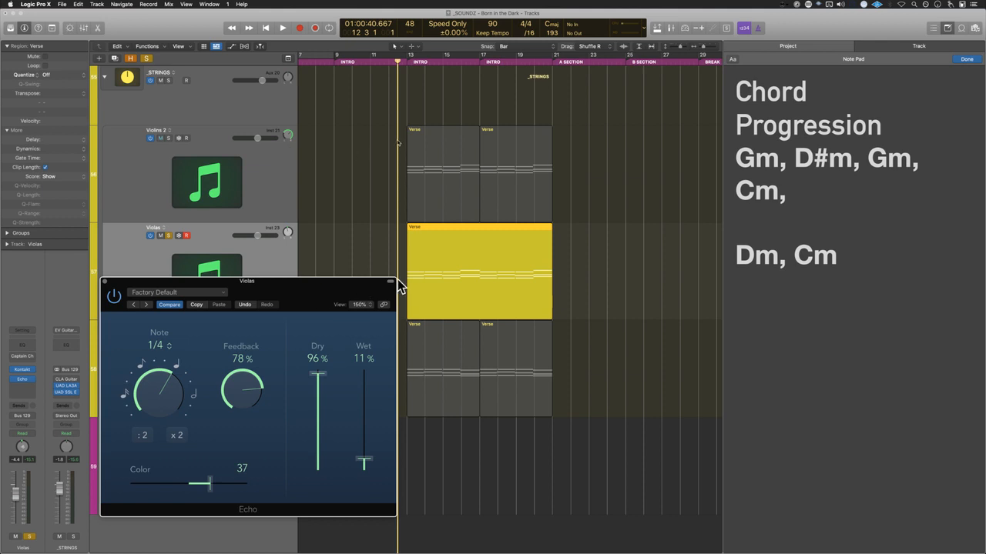
Step: Play the Violas with Echo, bypass the effect, and replay the part for comparison with the Verse region enlarged
key("space")
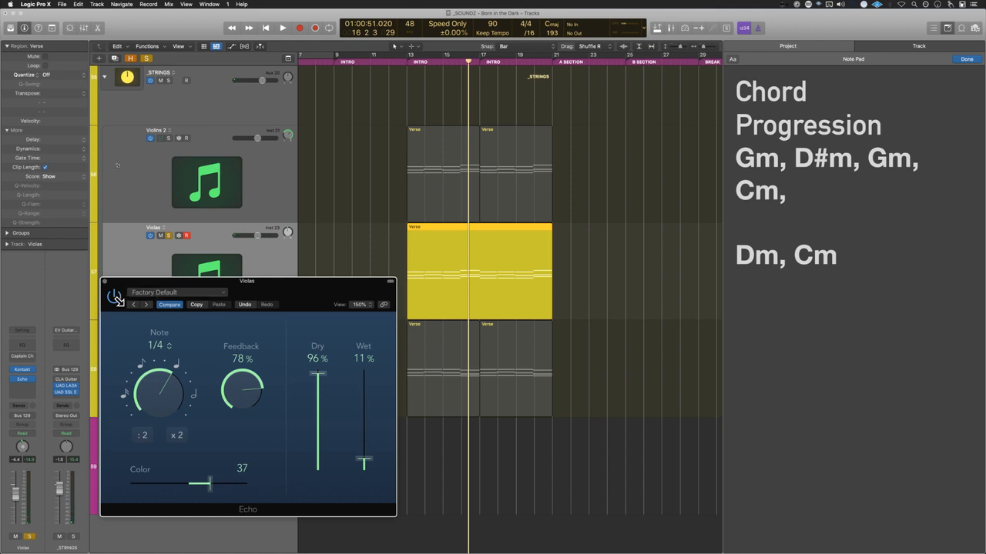
key("space")
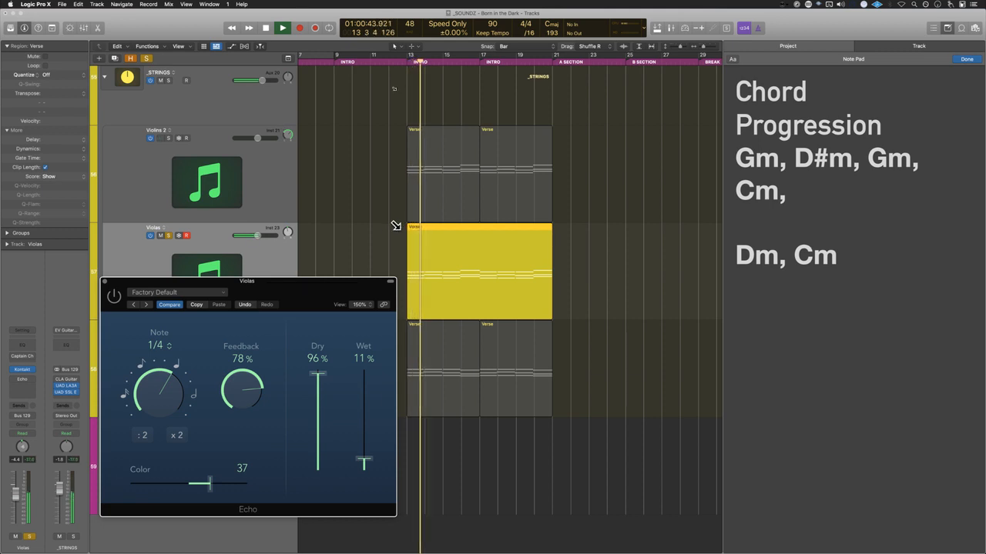
left_click_drag(394, 223, 552, 323)
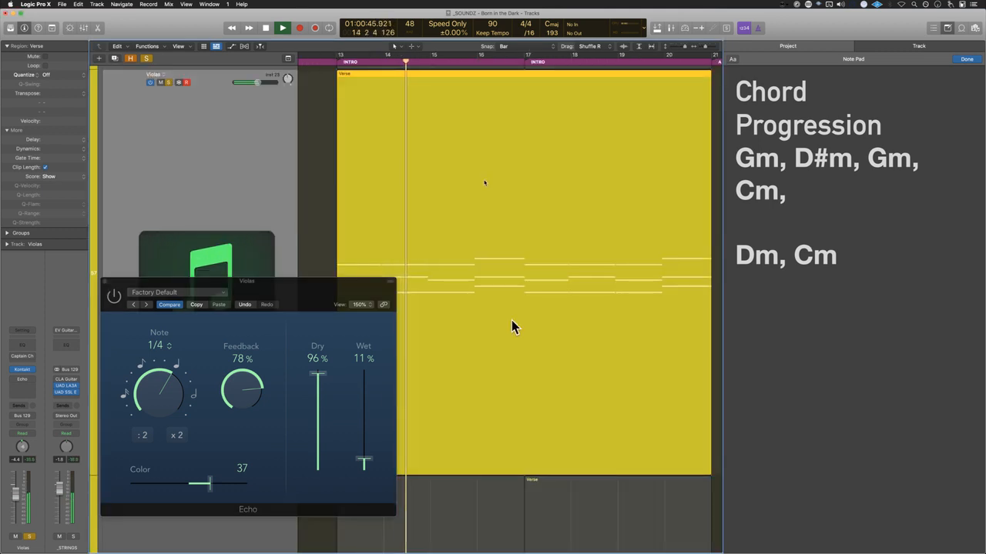
key("super+Right")
key("super+Right")
key("super+Right")
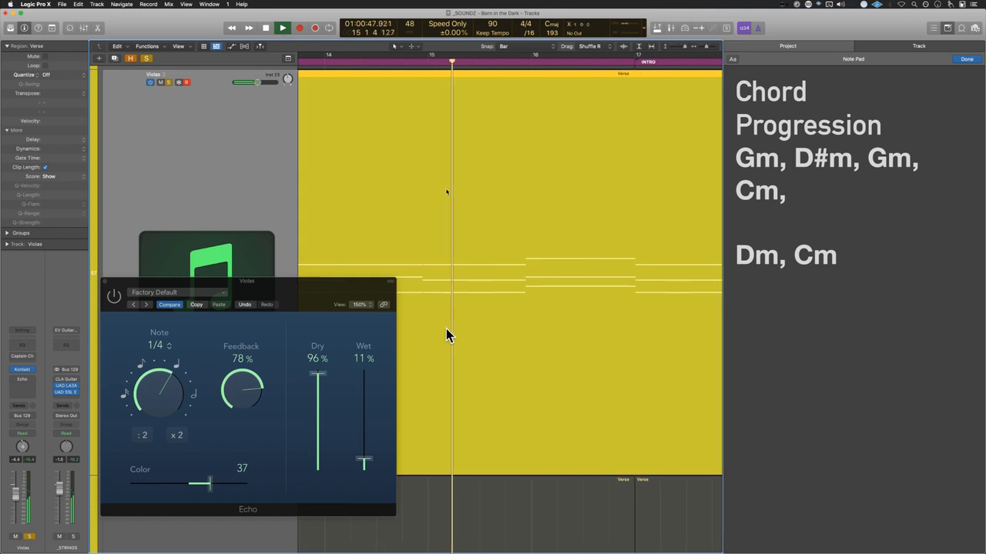
Step: Stop playback, switch the Violas Echo back on, move its window clear of the regions, and replay the part
key("space")
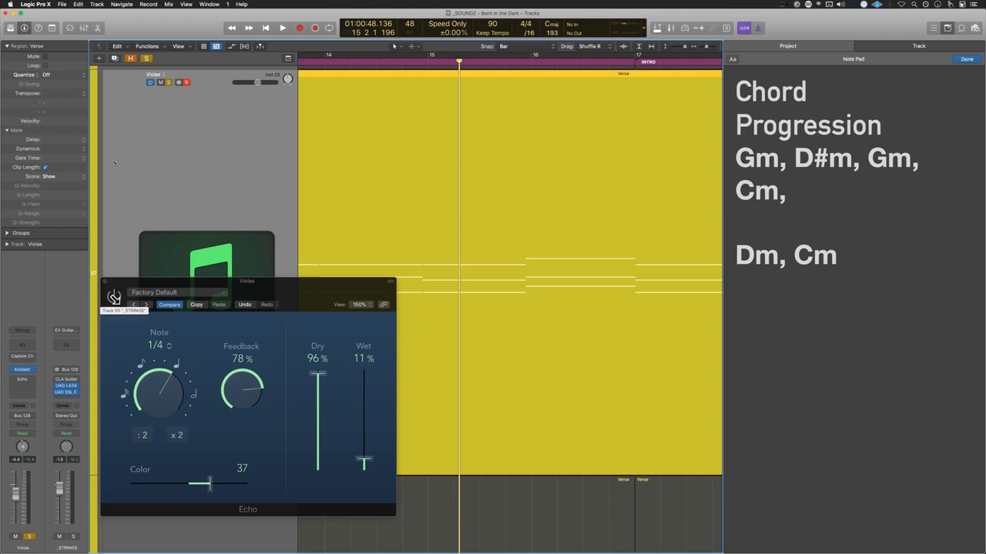
left_click(117, 302)
left_click_drag(127, 296, 68, 254)
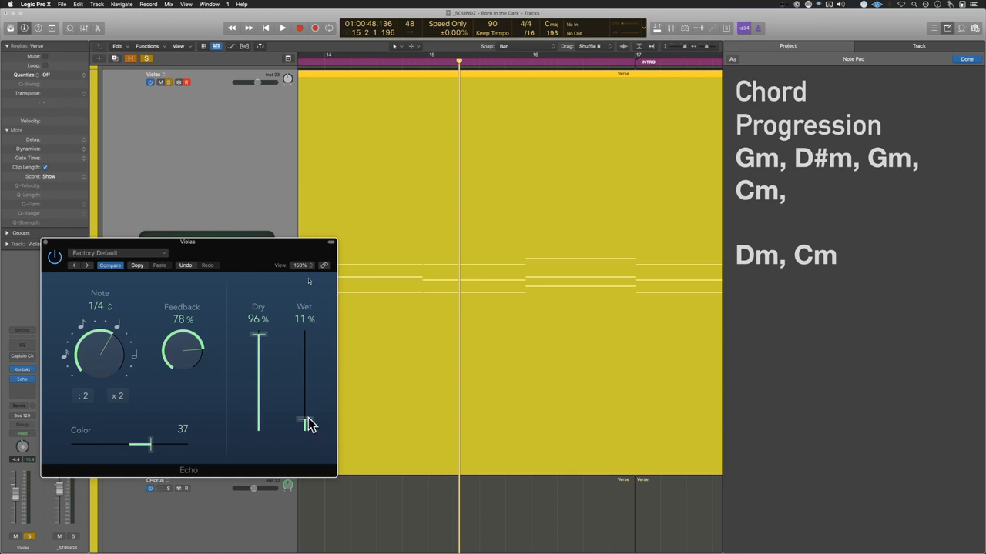
key("space")
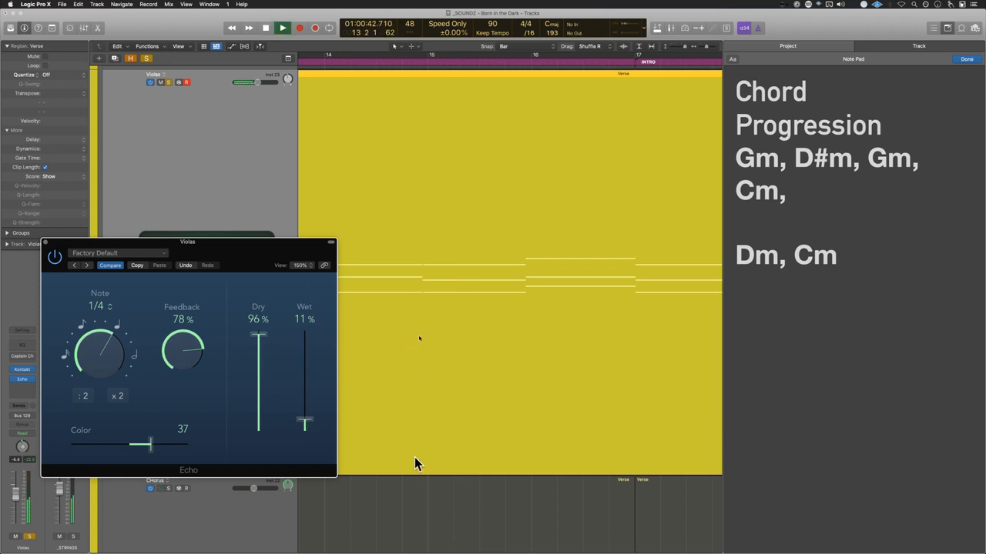
Step: Select the CHorus track, close the Echo window, and enlarge the arrangement around the _STRINGS tracks
left_click(429, 510)
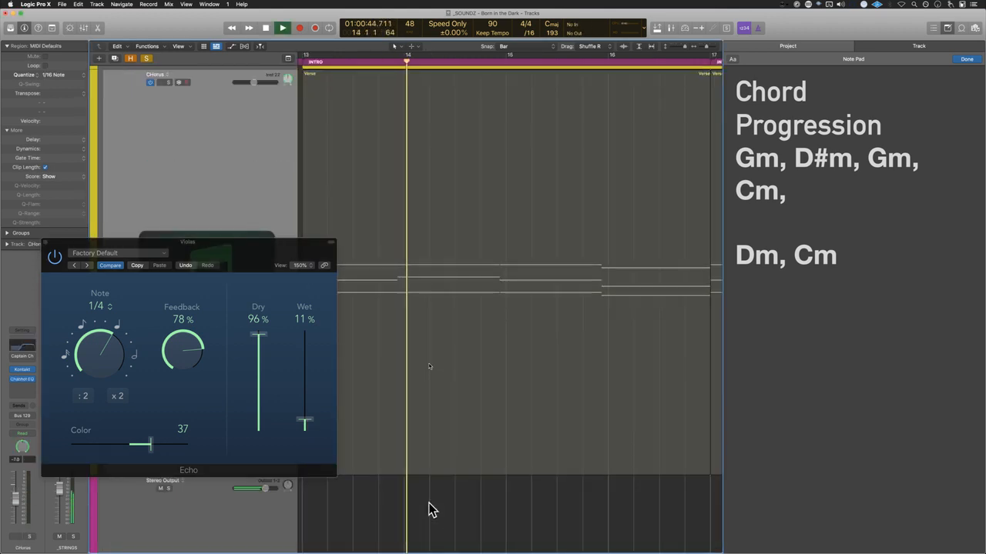
key("z")
key("super+Right")
key("super+Right")
key("super+Right")
key("super+Right")
key("super+Right")
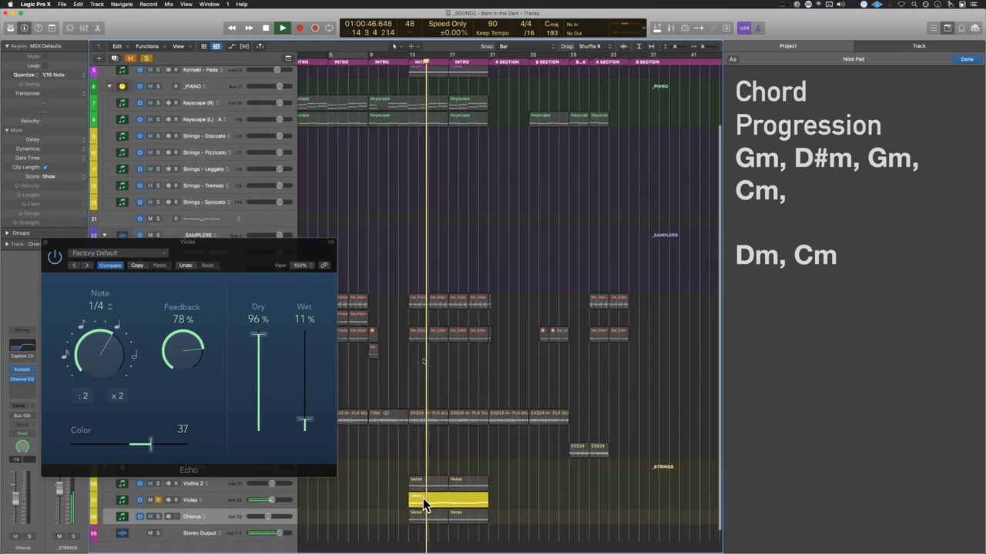
left_click(47, 242)
scroll(313, 369, "down", 3)
key("super+Down")
key("super+Down")
key("super+Down")
key("super+Down")
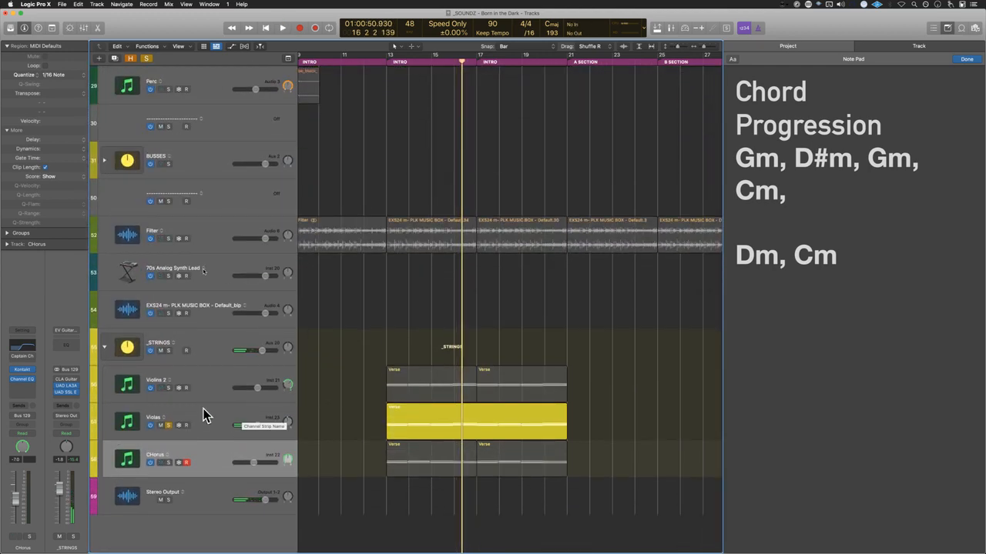
Step: Solo Violins 2 and CHorus alongside the Violas, with both CHorus Verse regions enlarged and selected
left_click(167, 395, "shift")
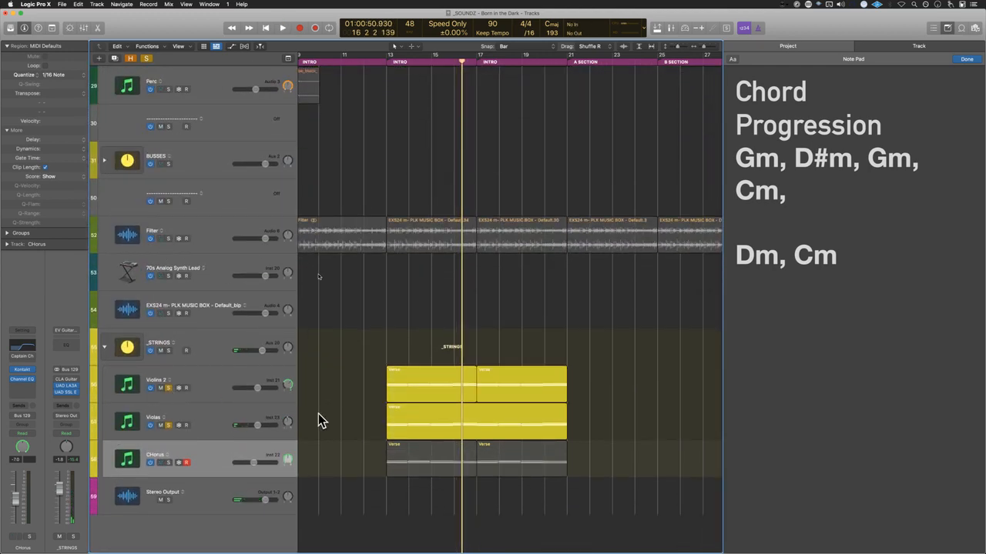
key("z")
key("super+Right")
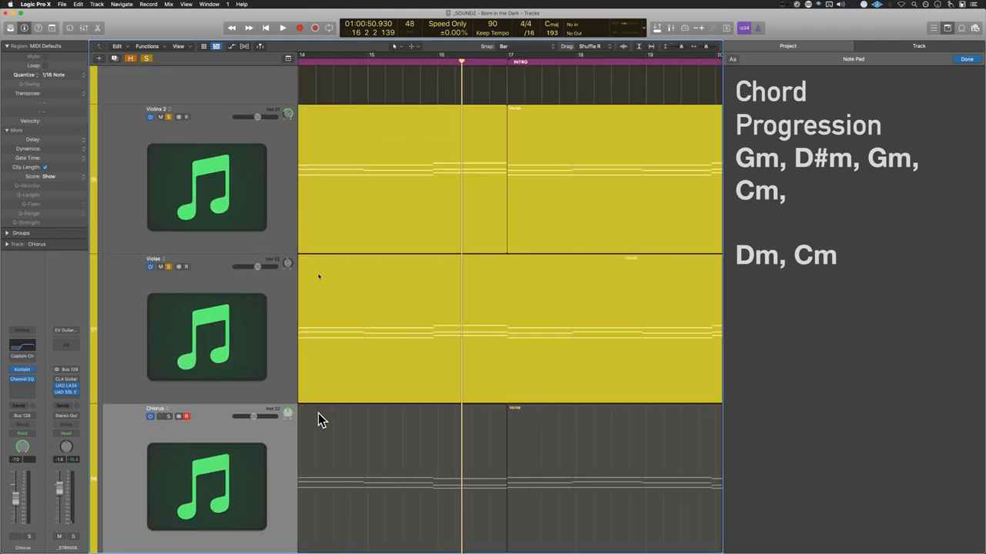
key("super+Left")
key("super+Left")
left_click_drag(315, 465, 552, 478)
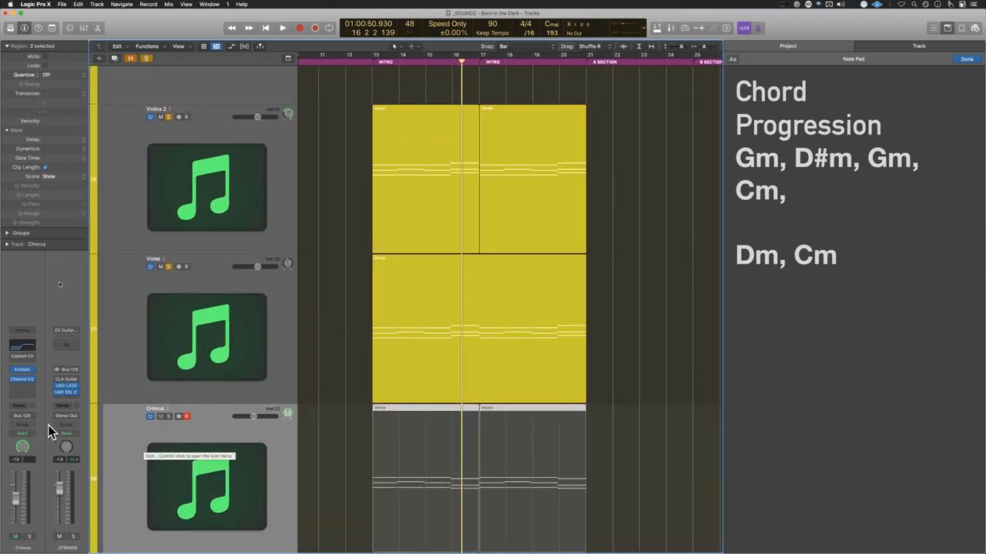
left_click(168, 417)
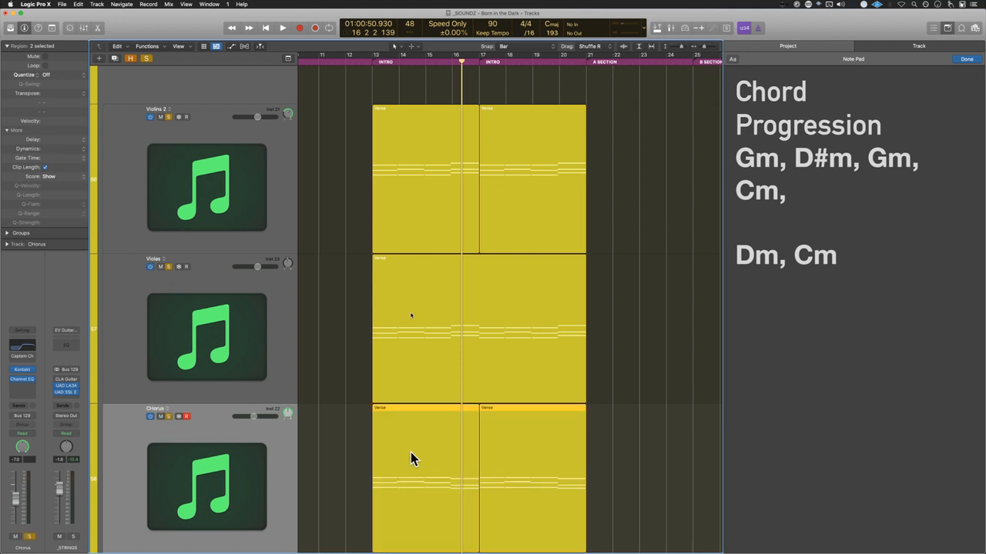
Step: Set the playhead to bar 13, unsolo Violins 2 and Violas, and play the CHorus strings alone
left_click(366, 461, "shift")
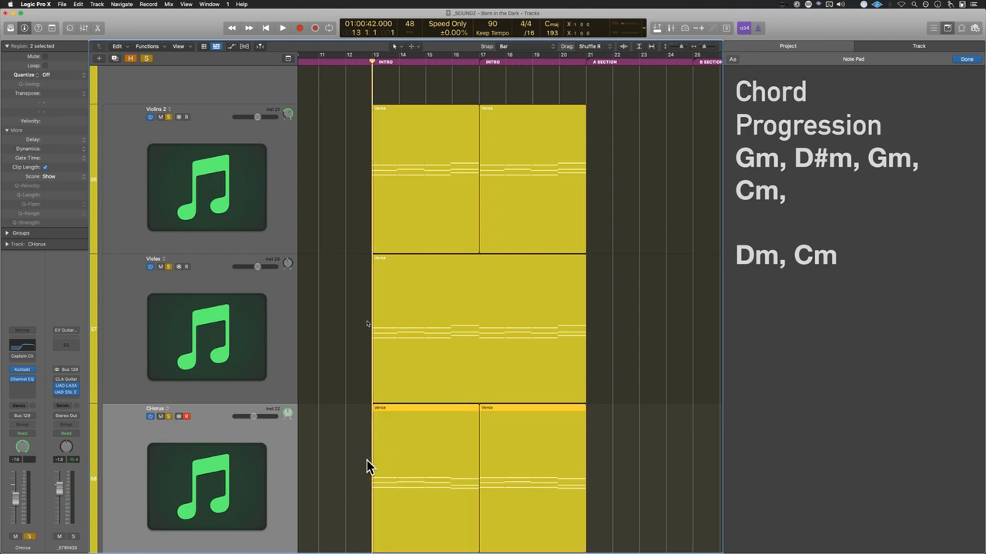
left_click(169, 117)
left_click(168, 266)
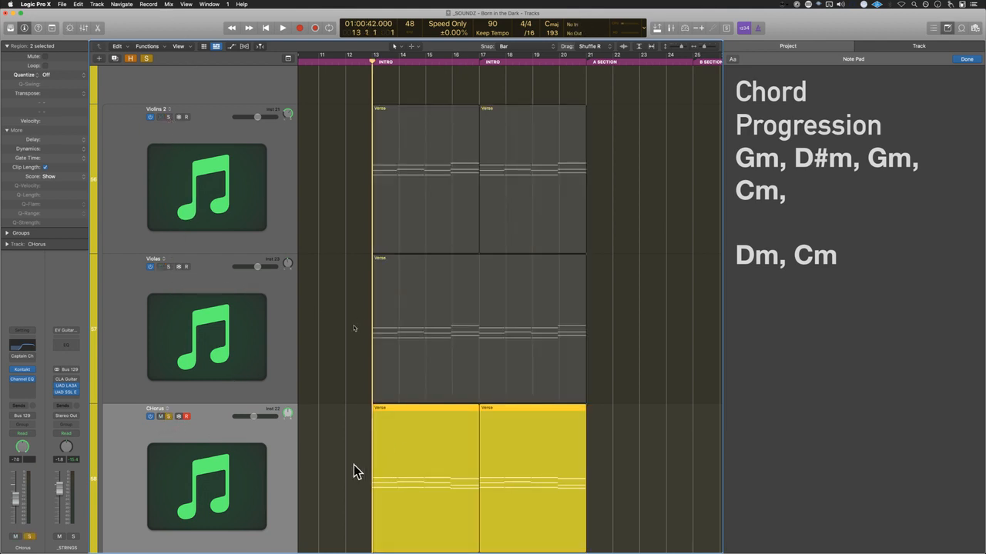
key("space")
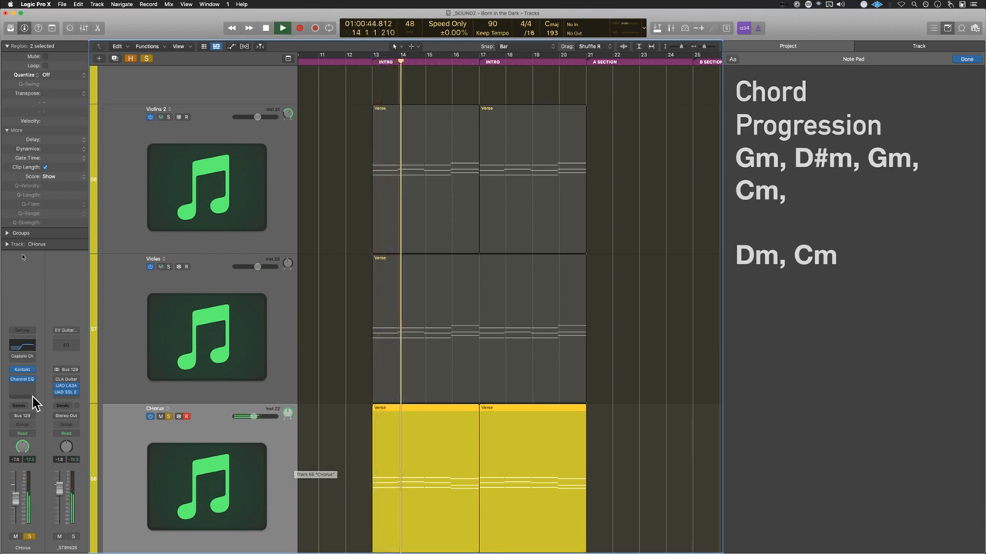
key("space")
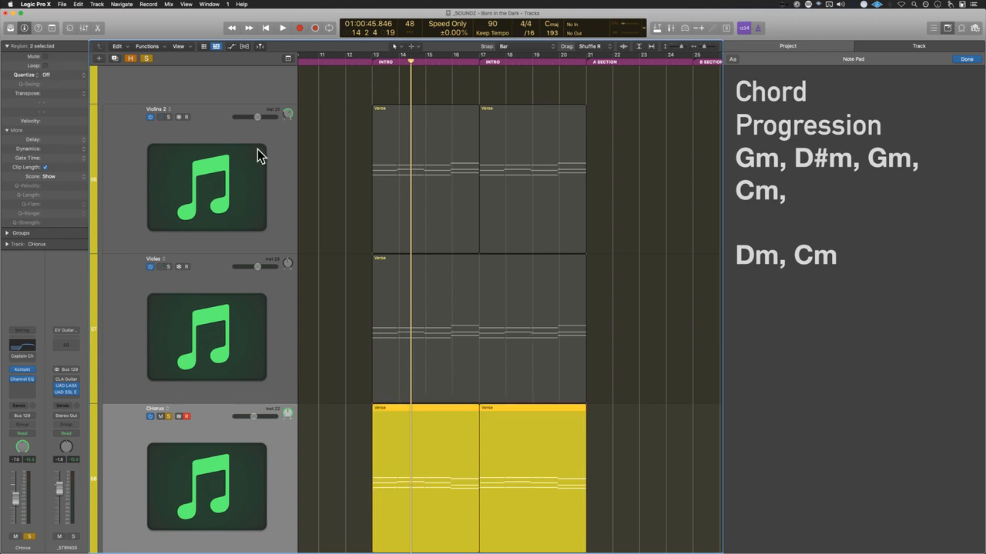
Step: Turn off all solos and play the full arrangement from just before bar 13, with the whole track list in view
left_click(147, 59)
double_click(366, 62)
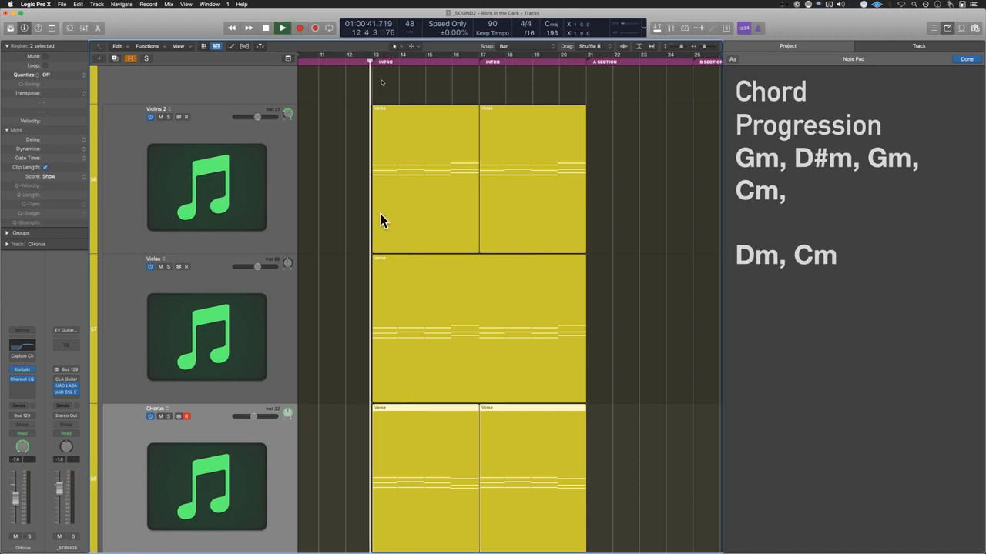
key("z")
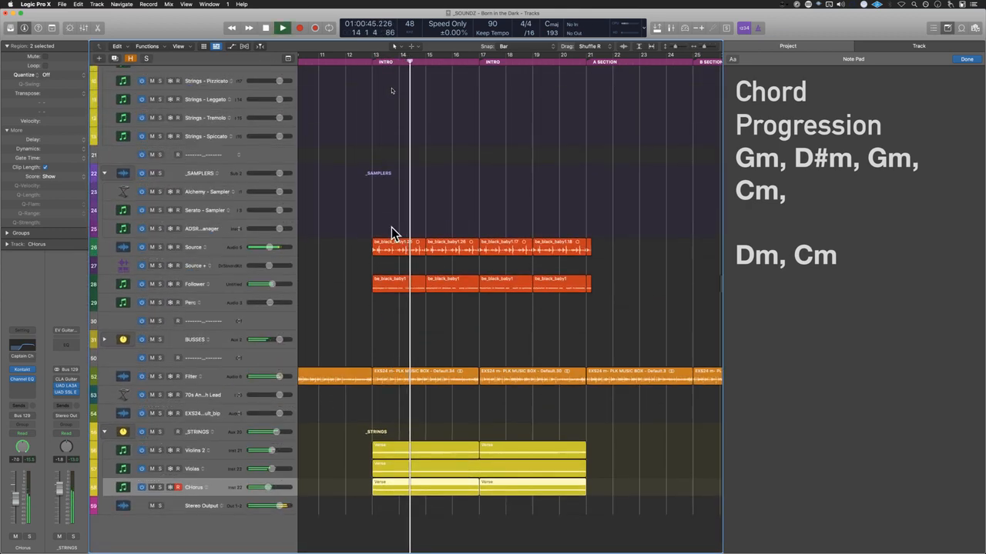
scroll(391, 227, "up", 8)
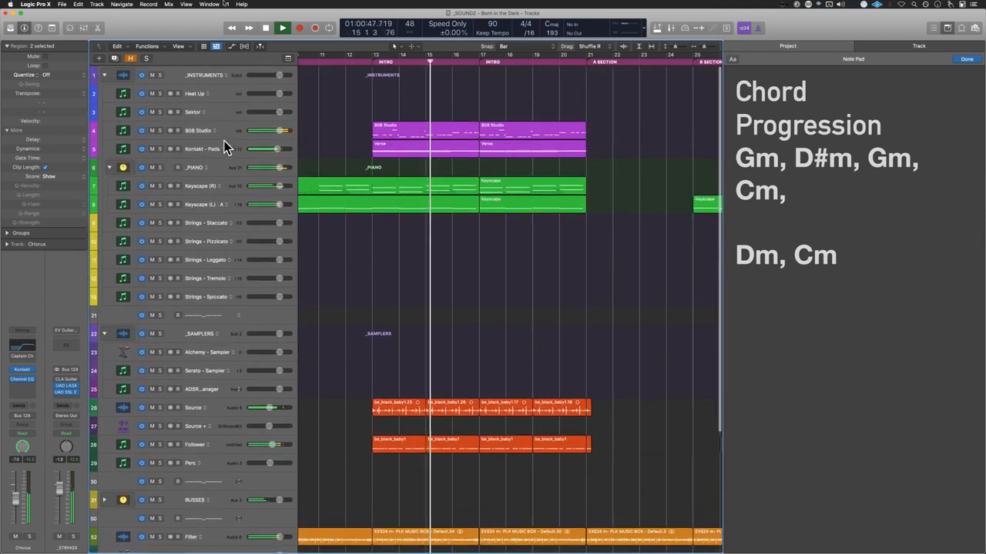
Step: Select the 808 Studio track, show and hide the track automation while listening, and stop playback
left_click(228, 130)
key("a")
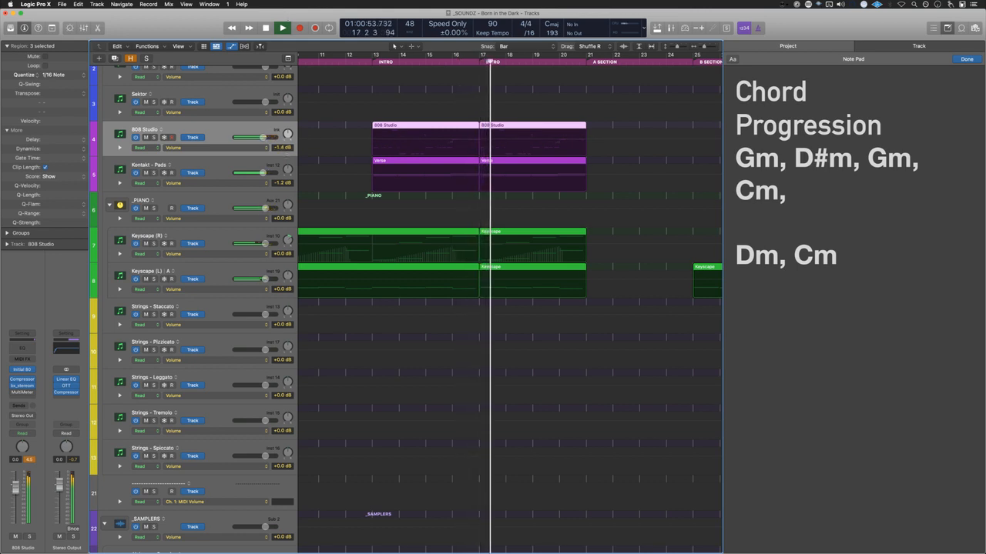
left_click(145, 172)
key("a")
scroll(401, 312, "down", 6)
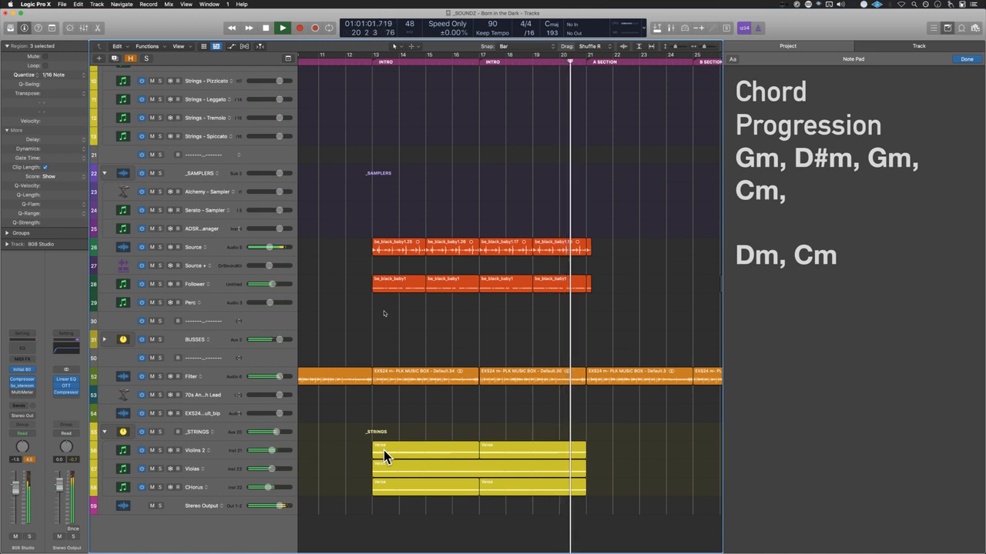
key("space")
Step: Open both CHorus Verse regions in the Piano Roll with all their notes in view
left_click(367, 422)
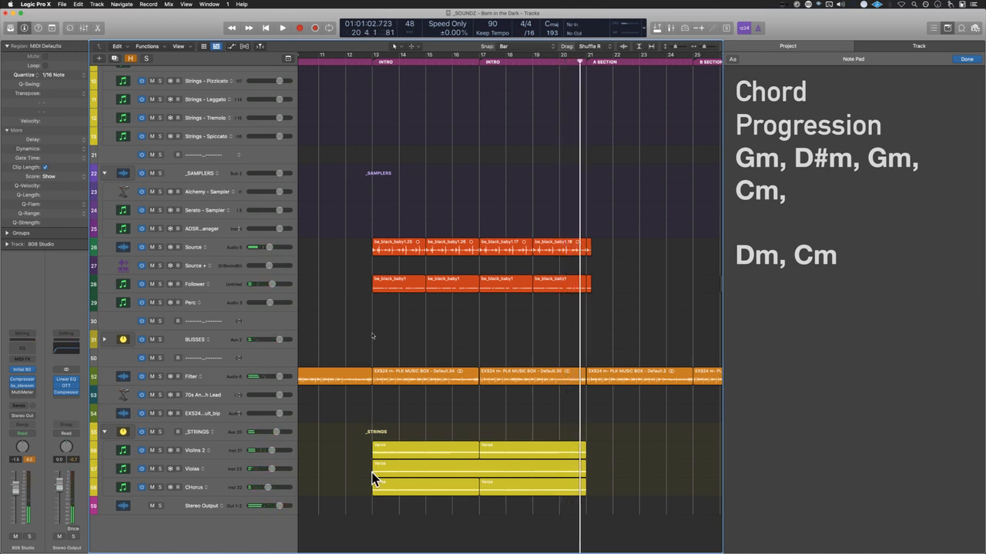
left_click_drag(385, 524, 510, 495)
double_click(511, 495)
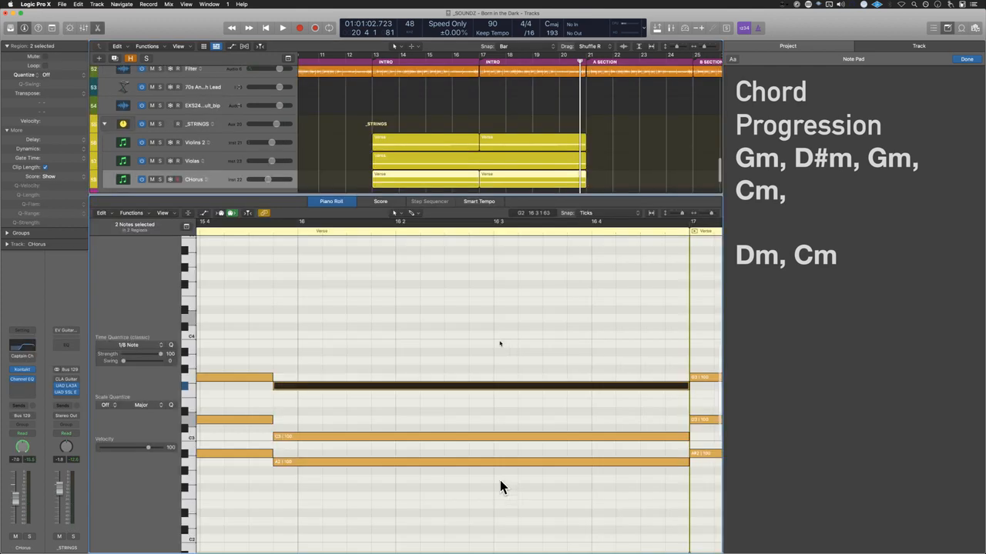
key("z")
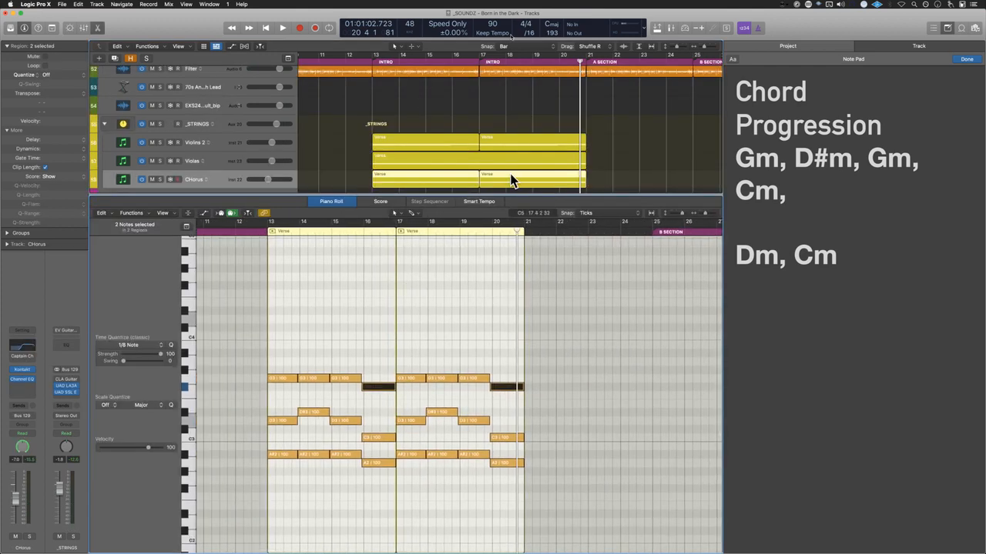
Step: Compare the notes of the second CHorus Verse region with those of the Violas Verse region
left_click(550, 158)
left_click(550, 179)
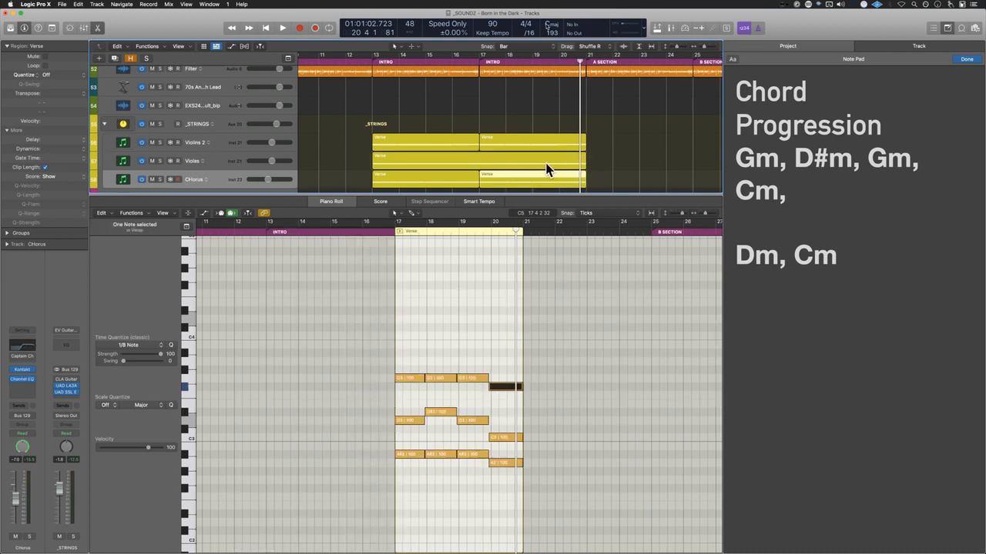
left_click(539, 164)
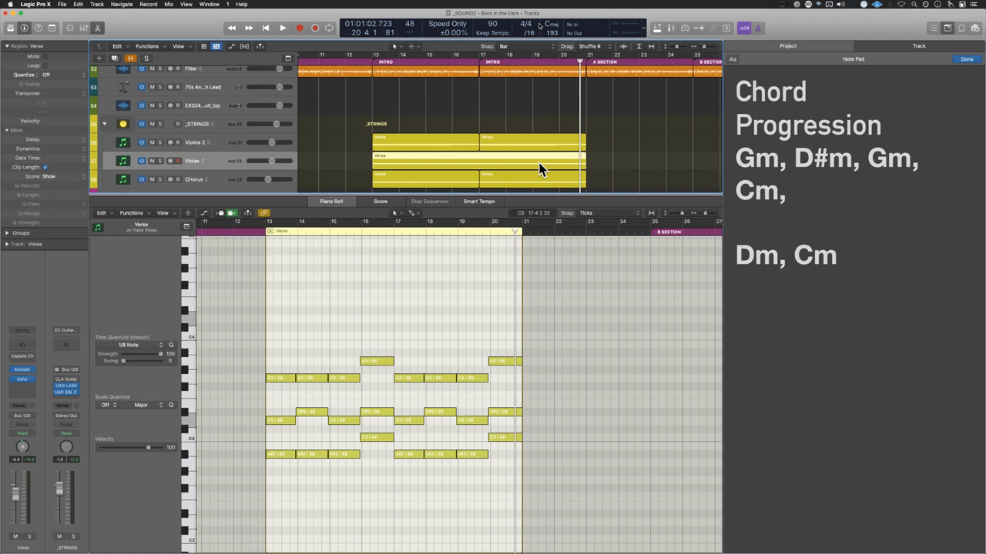
Step: Save the project and split the joined Violas Verse region at bar 17
key("super+s")
key("super+s")
left_click_drag(542, 105, 546, 144)
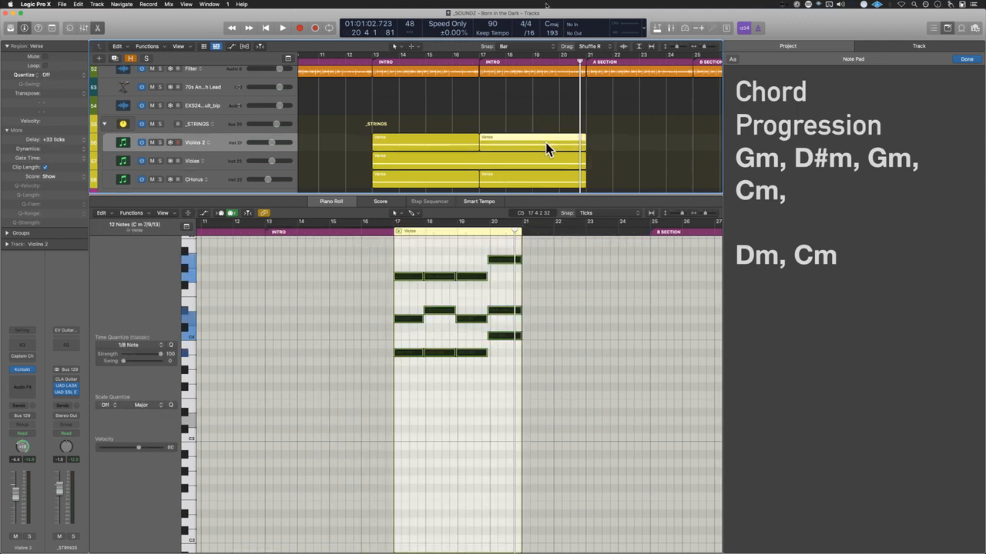
double_click(478, 156, "super")
key("Return")
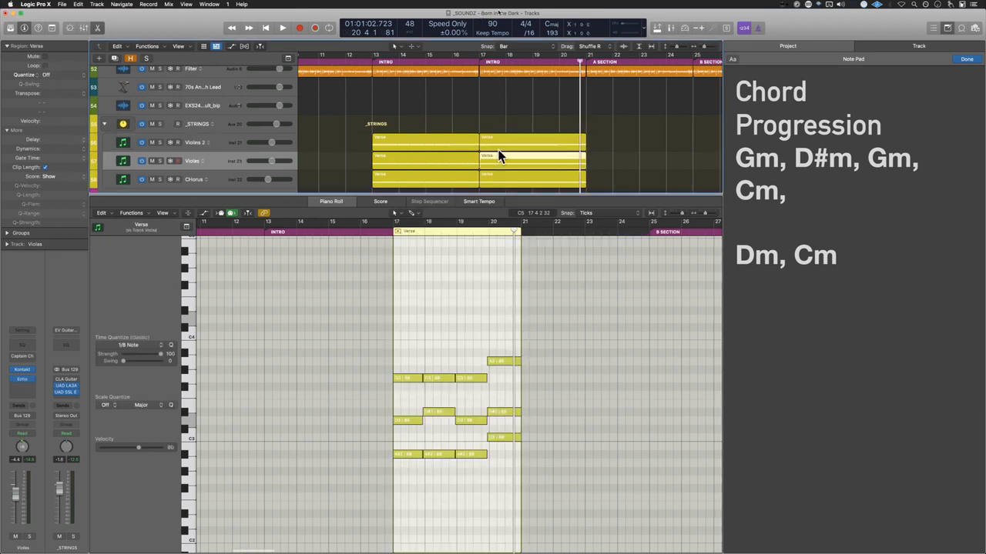
Step: Compare the notes of the bar 17 Verse regions on Violins 2 and Violas in the Piano Roll
left_click(511, 137)
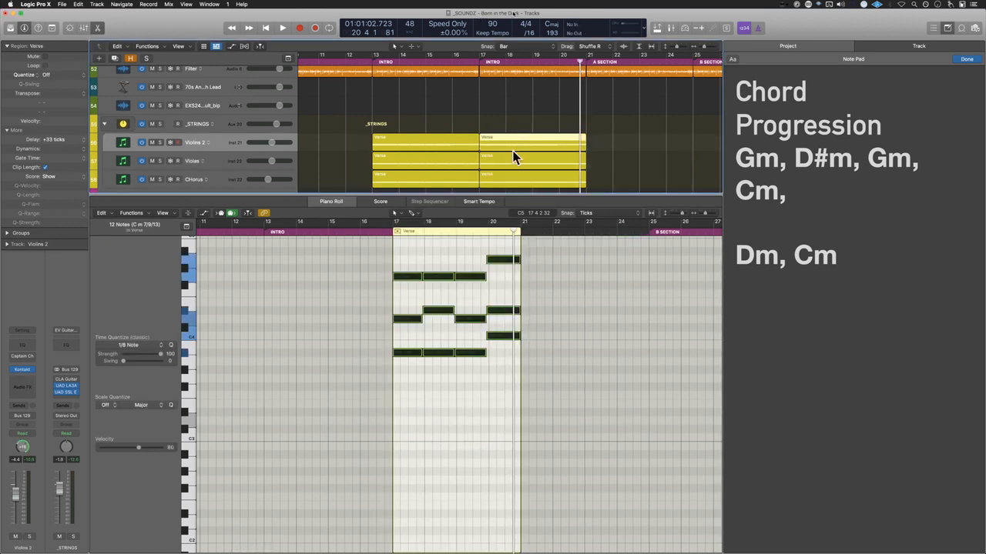
left_click(526, 110)
left_click(531, 144)
left_click(539, 111)
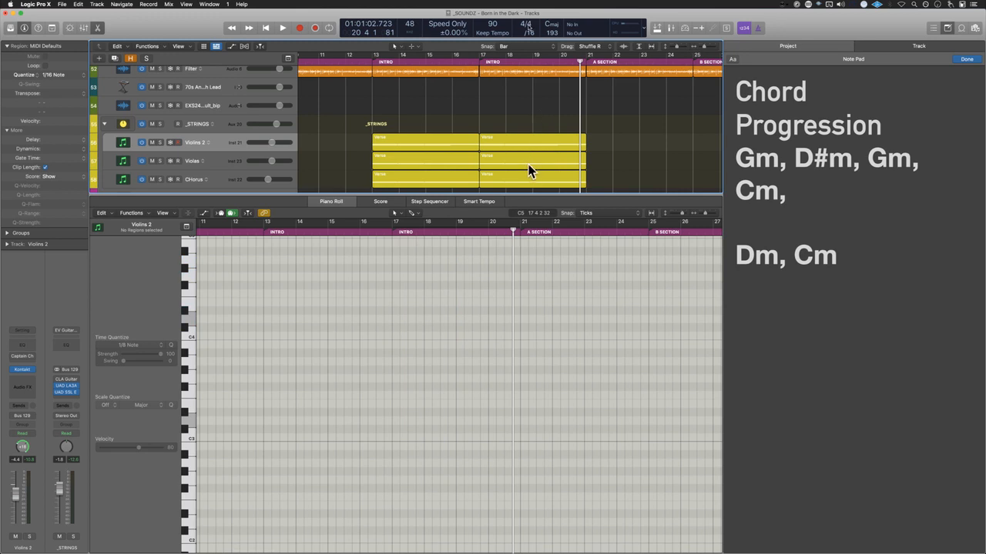
left_click(529, 170)
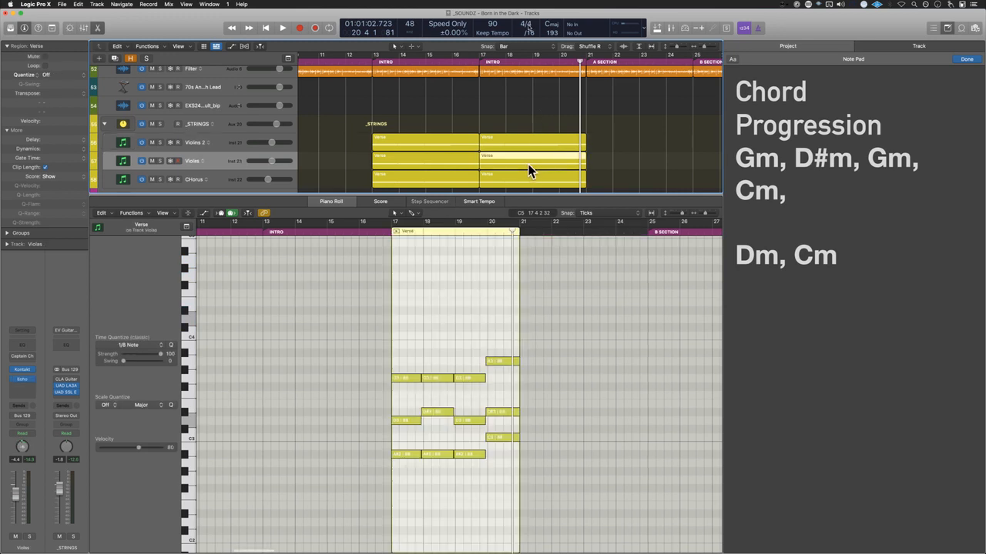
Step: Color both Violas Verse regions pink
left_click(433, 122)
key("alt+c")
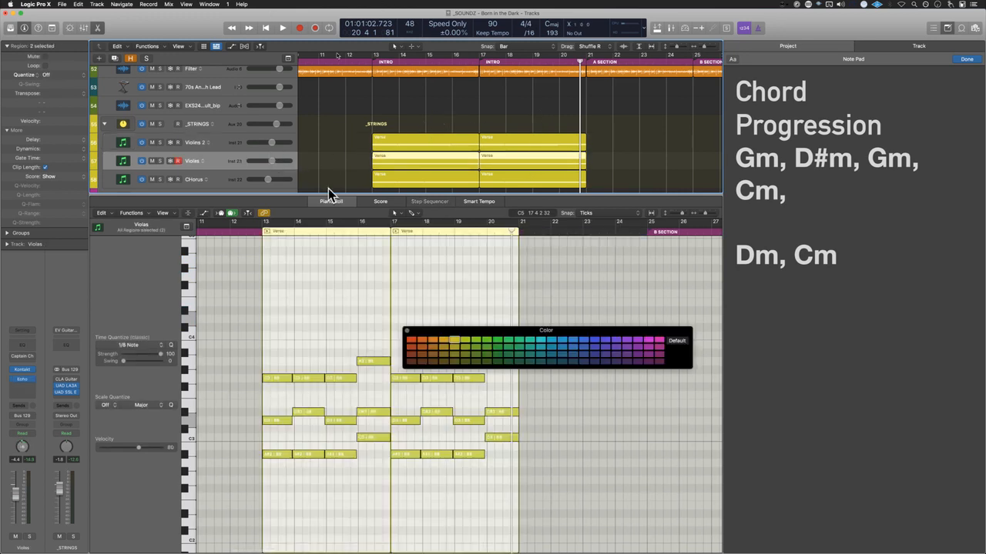
left_click(659, 341)
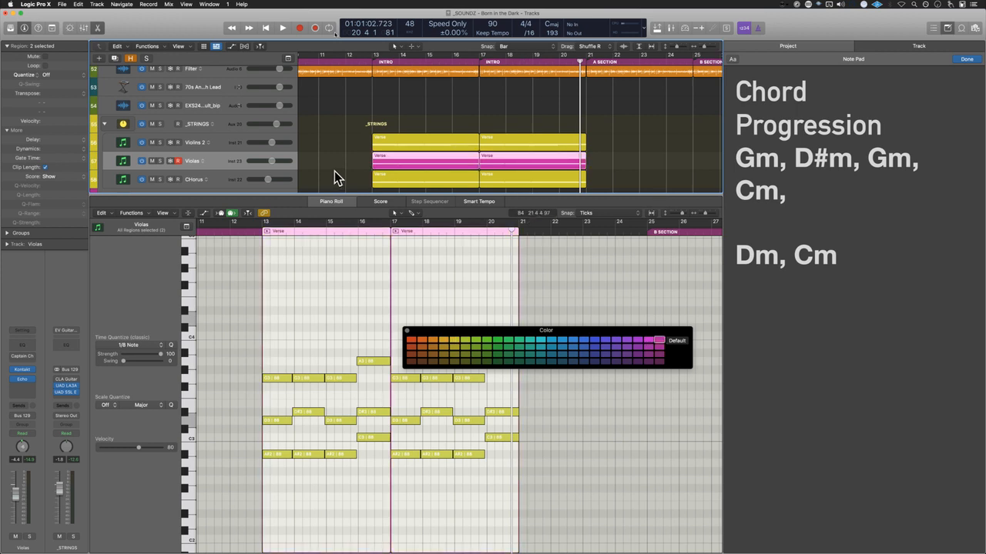
Step: Color both CHorus Verse regions blue and close the color palette
left_click(256, 180)
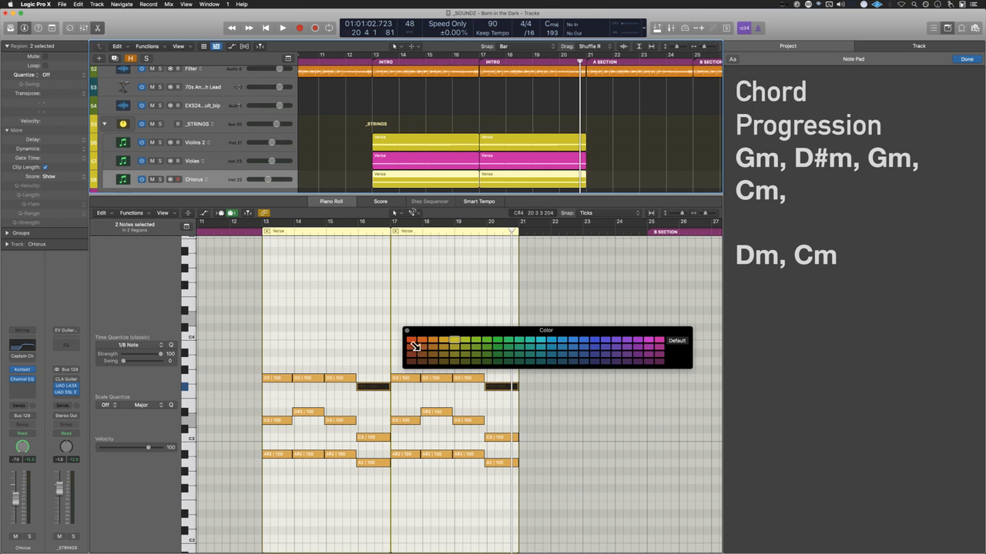
left_click(571, 339)
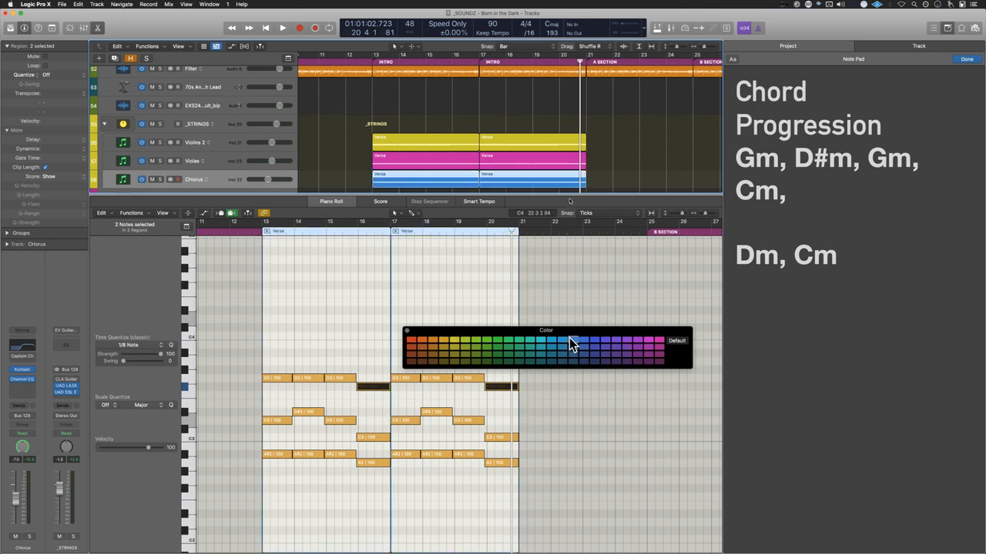
left_click(407, 329)
Step: Select all six Verse regions of the string tracks and color the Piano Roll notes by region color
left_click_drag(324, 102, 601, 190)
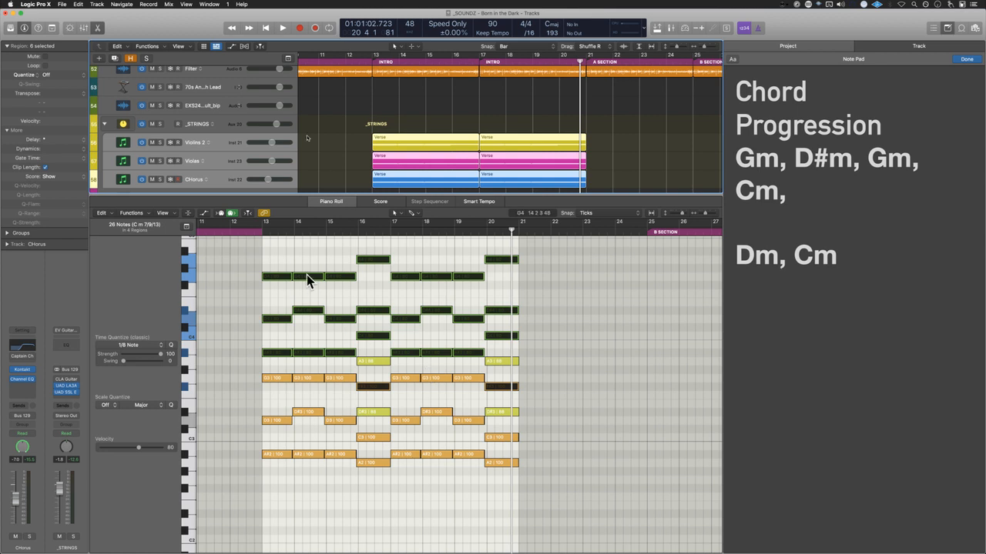
left_click(173, 215)
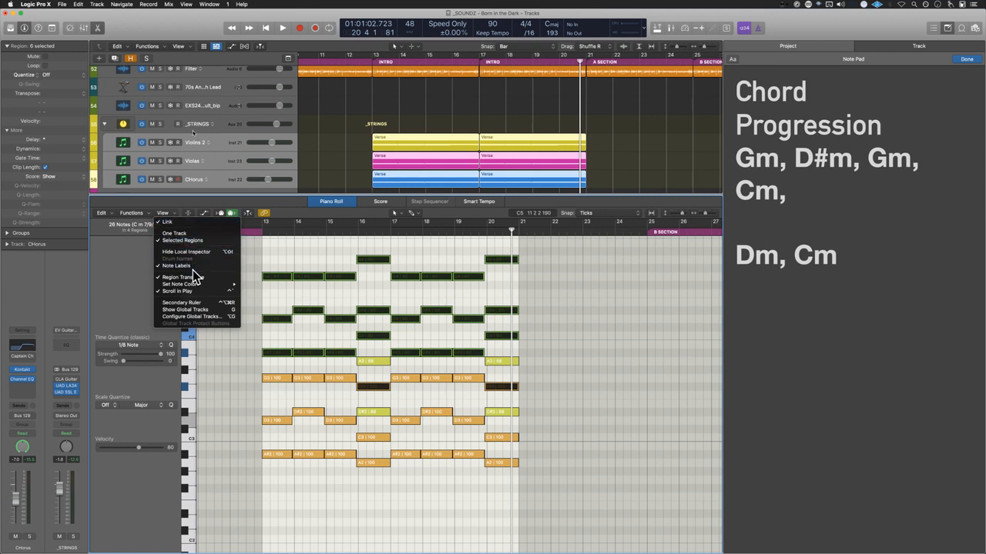
mouse_move(202, 284)
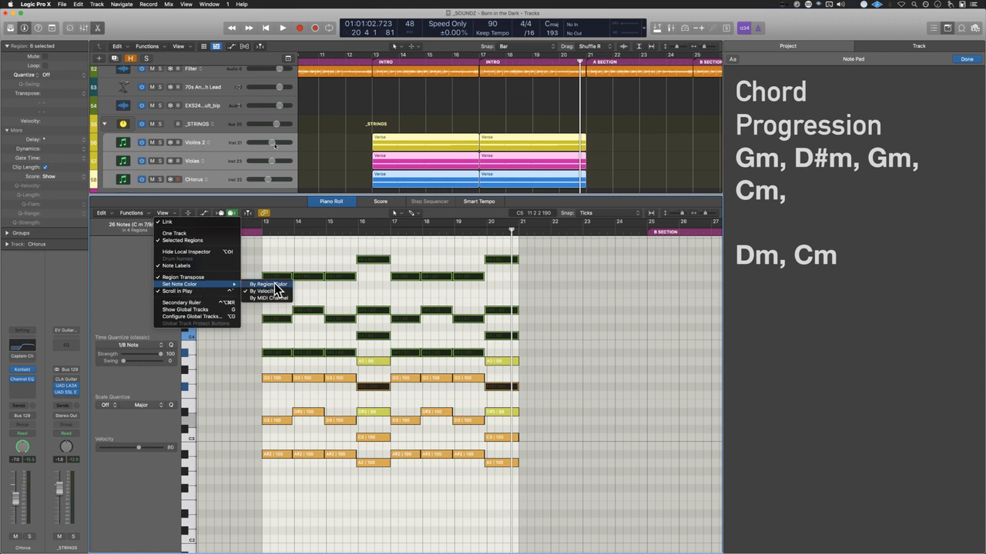
left_click(270, 284)
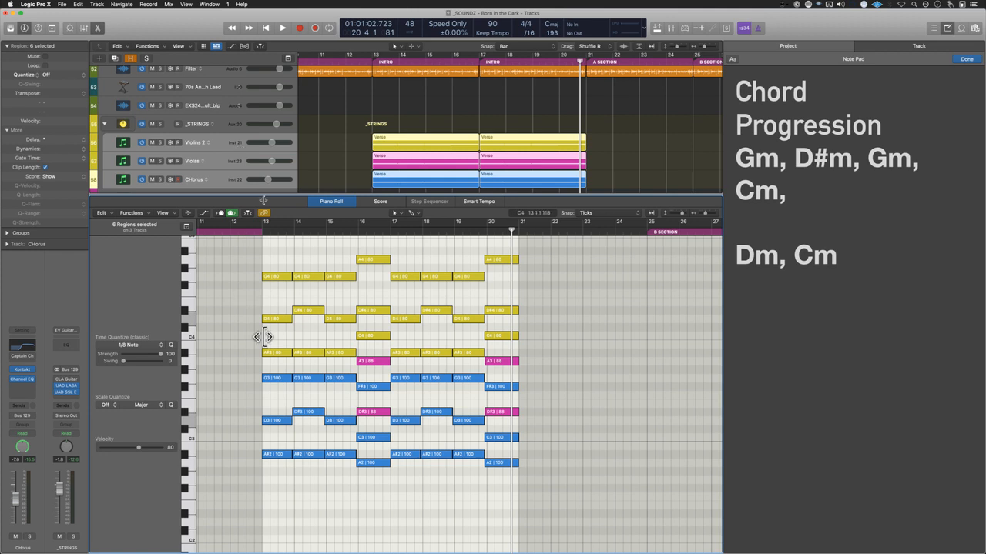
Step: Compare the bar 17 Verse notes of Violins 2, Violas and CHorus in the Piano Roll, then those of Violins 2 and Violas only
left_click(529, 145)
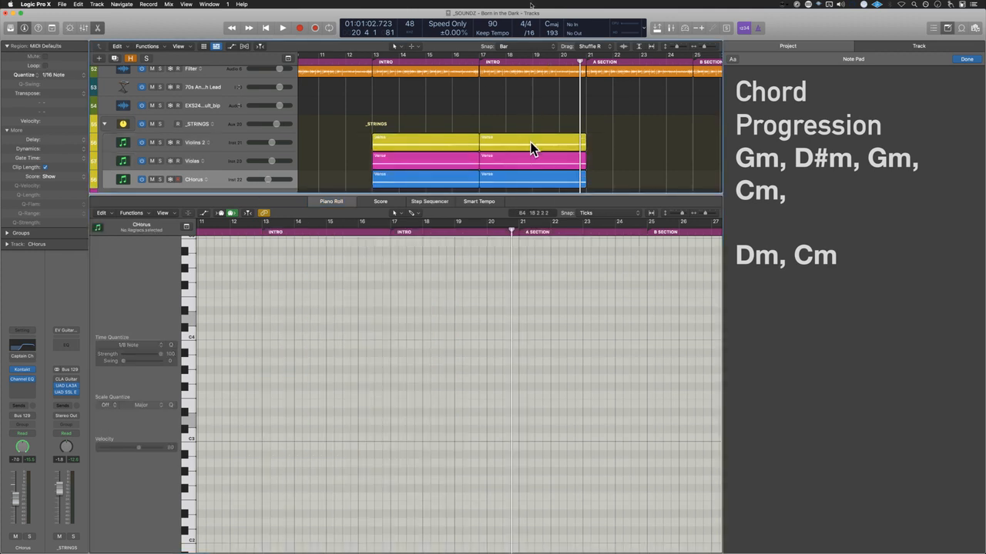
left_click(533, 161, "shift")
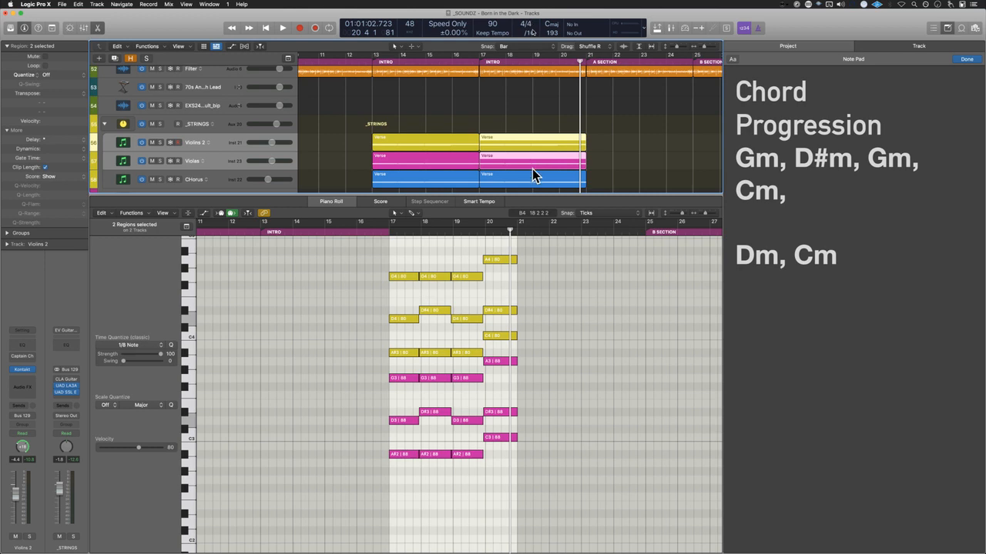
left_click(533, 187, "shift")
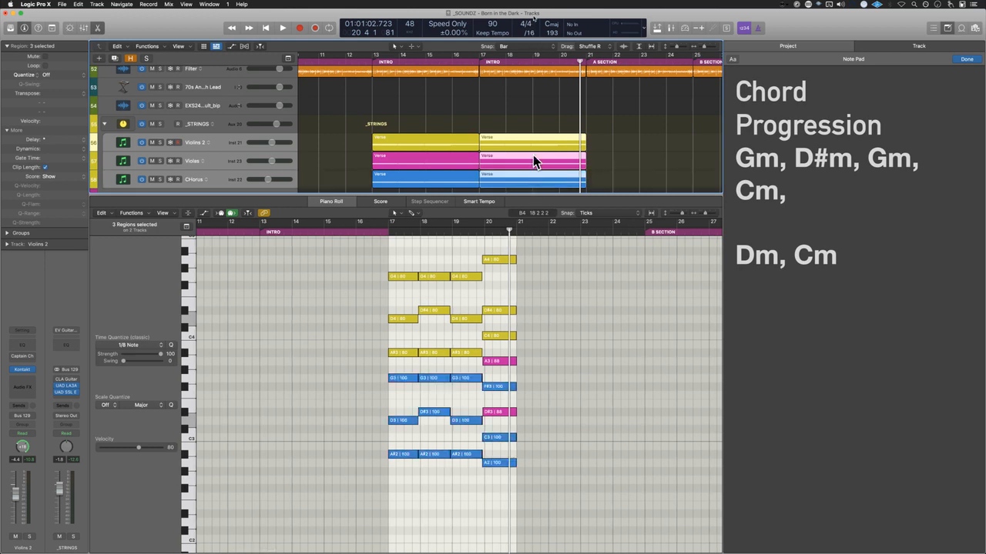
left_click(530, 145)
left_click(530, 157, "shift")
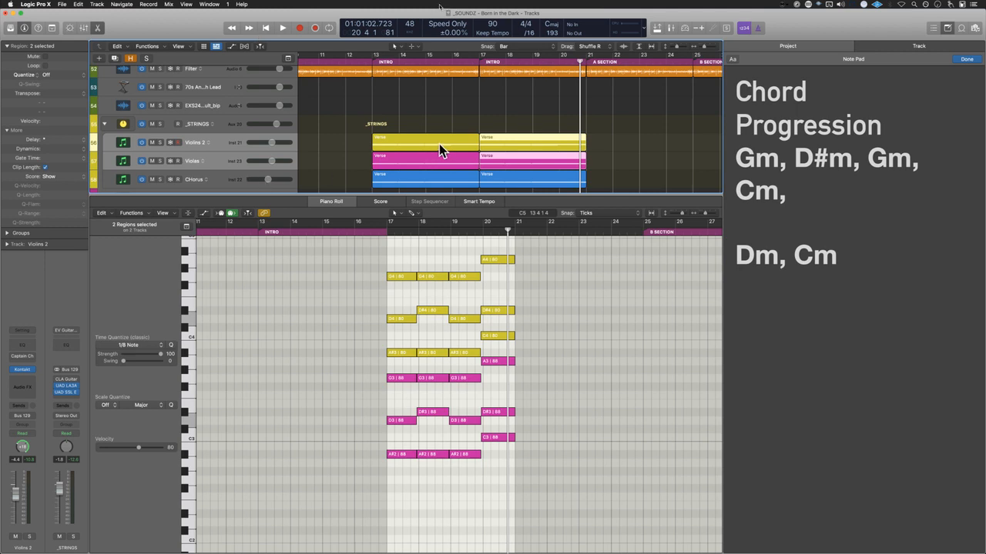
Step: Show the bar 17 Verse regions of CHorus and Violins 2 together, fitted to the Piano Roll
scroll(439, 144, "down", 3)
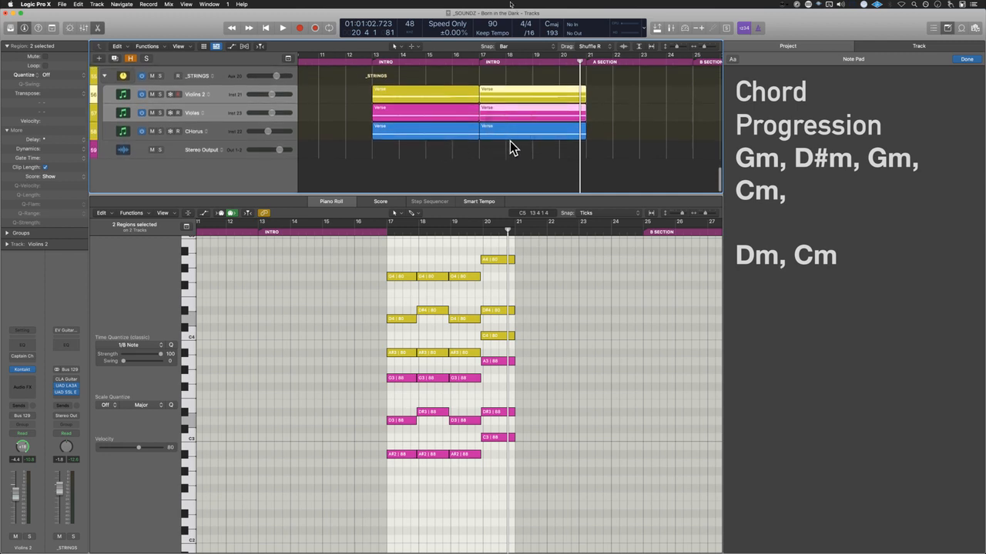
left_click(513, 137)
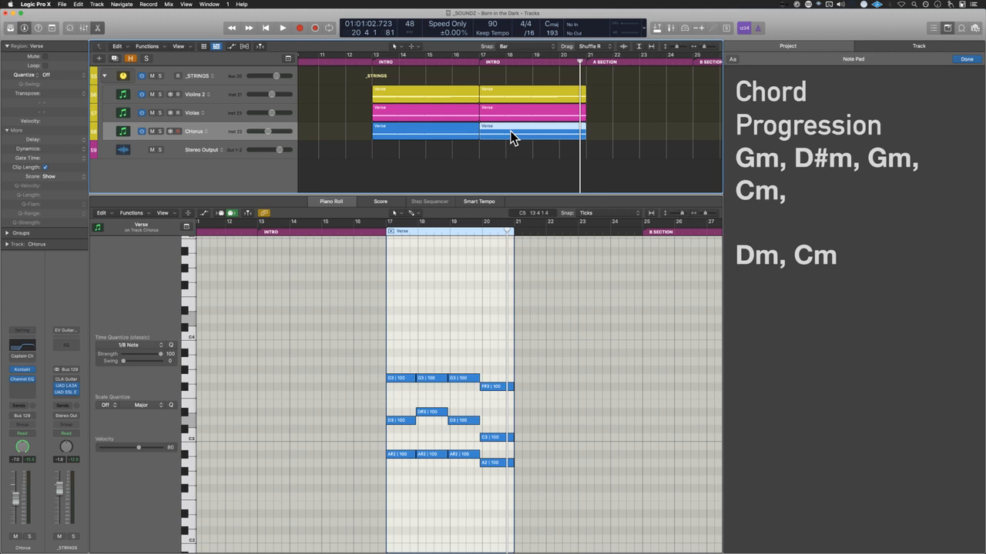
left_click(520, 94, "shift")
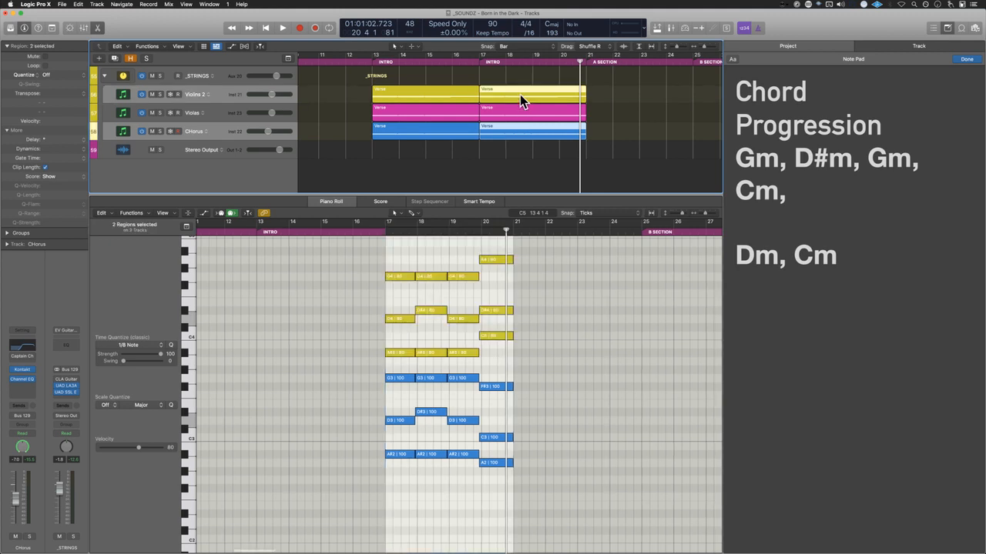
key("z")
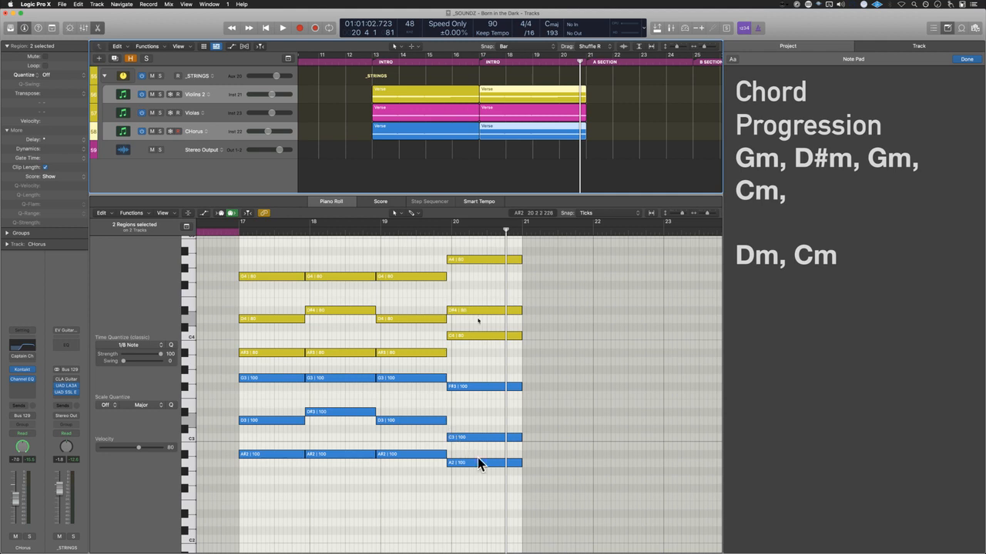
Step: Transpose the CHorus A2 note at bar 20 up an octave and back down repeatedly to compare it with the Violins 2 notes
mouse_move(481, 463)
left_click(481, 462)
key("shift+alt+Up")
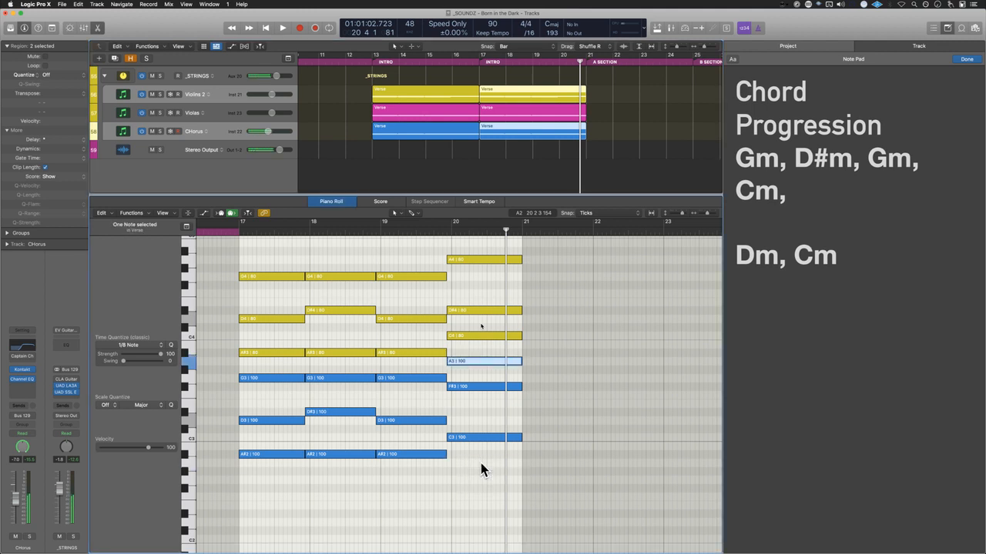
key("shift+alt+Down")
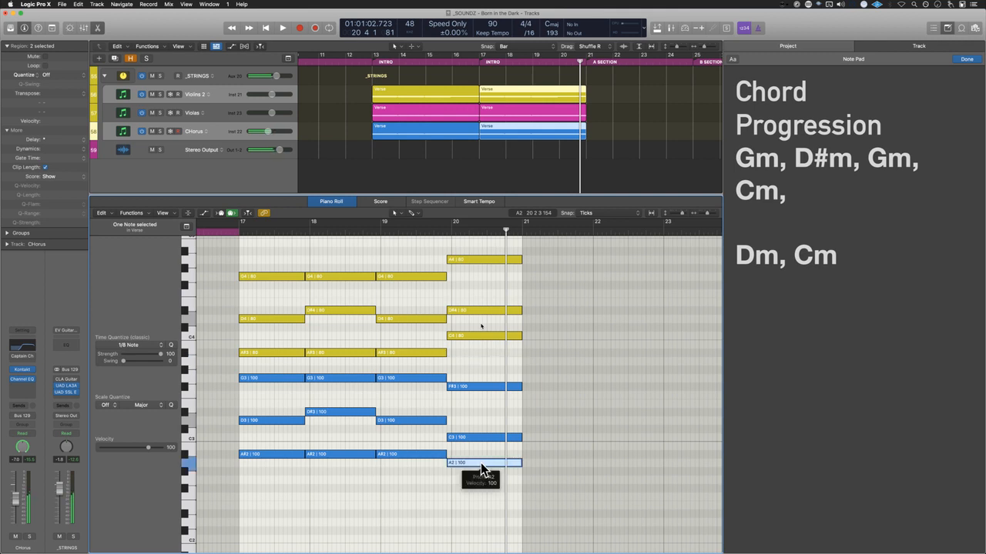
key("shift+alt+Up")
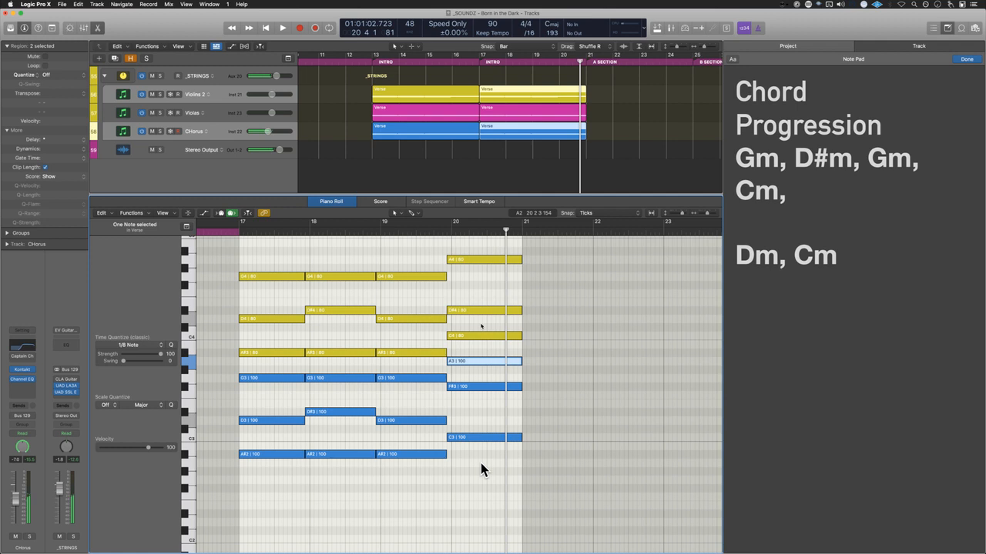
key("shift+alt+Down")
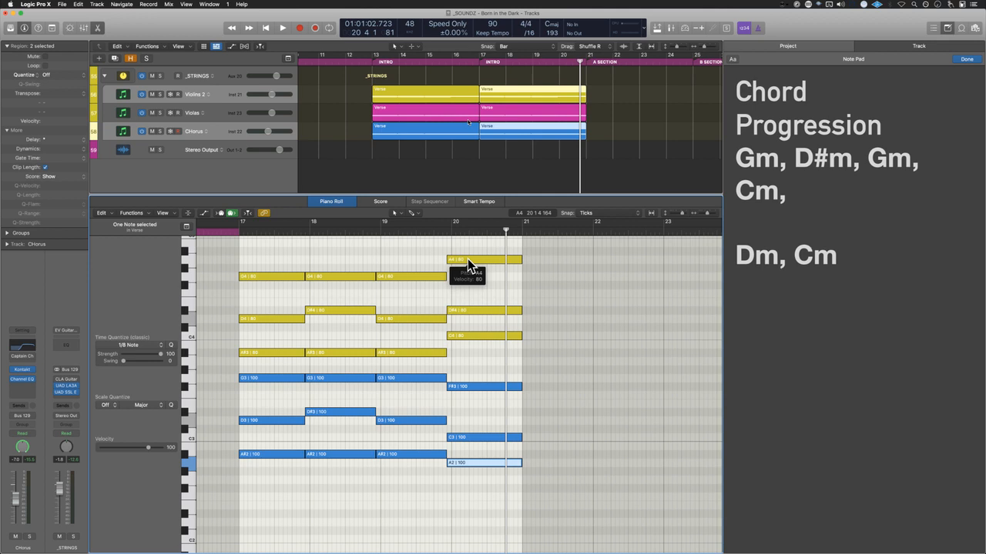
key("alt+shift+Up")
key("alt+shift+Down")
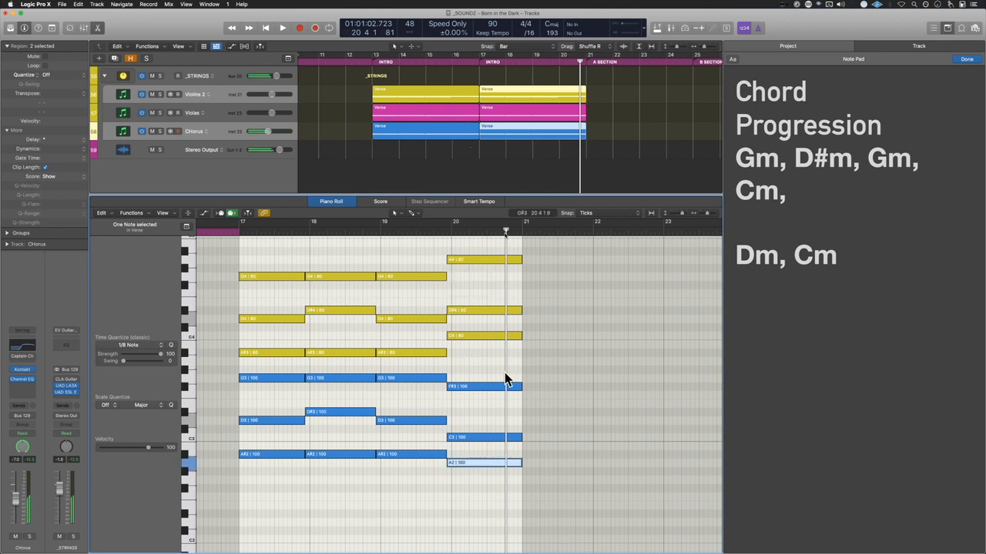
Step: Audition the Violins 2 D#4 against the CHorus F#3 at bar 20, and select the three CHorus notes of the bar 17 chord
left_click(456, 315)
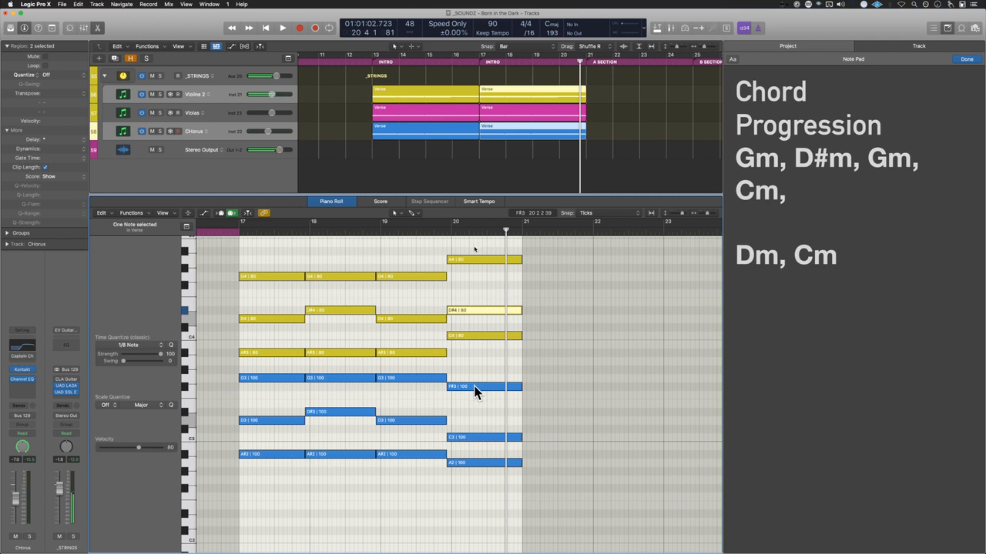
mouse_move(473, 386)
left_click(474, 386)
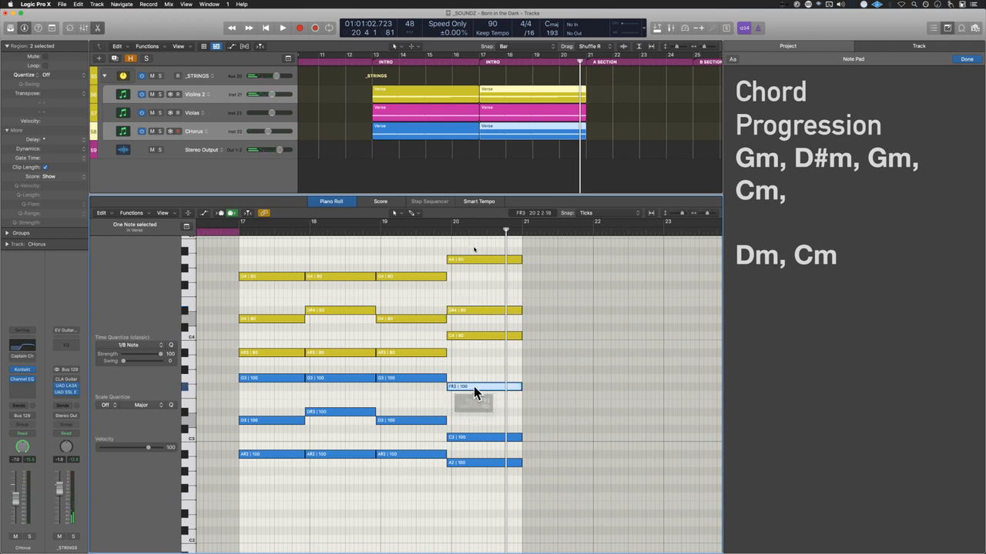
left_click(472, 308)
left_click(487, 387)
left_click_drag(267, 484, 271, 359)
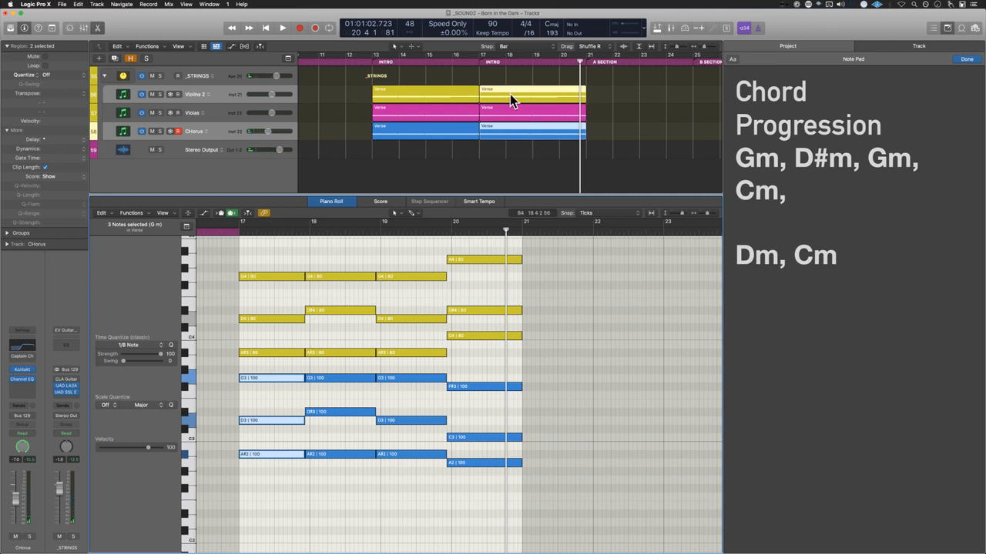
Step: Set the cycle range to the bar 17 CHorus Verse region and start playback
key("super+u")
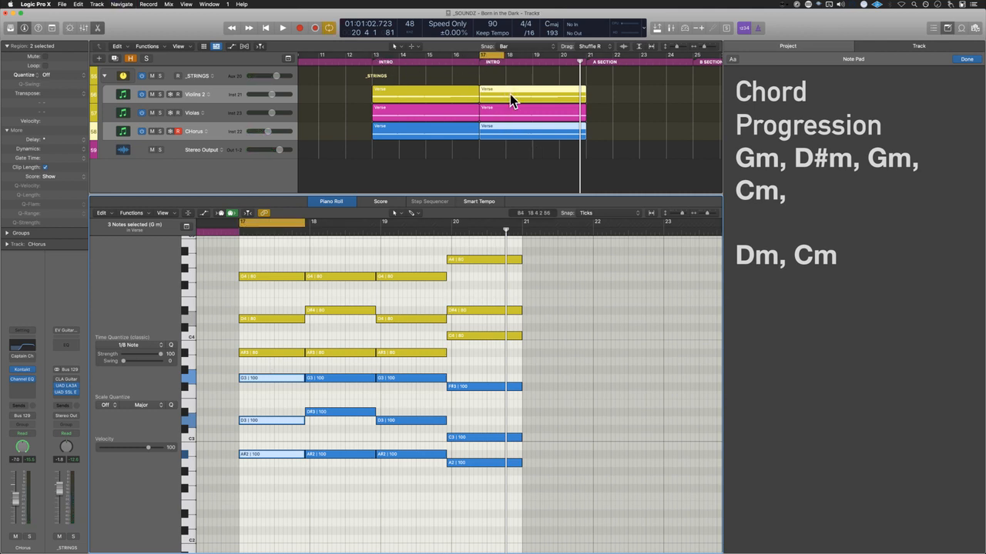
left_click(524, 159)
left_click(522, 130)
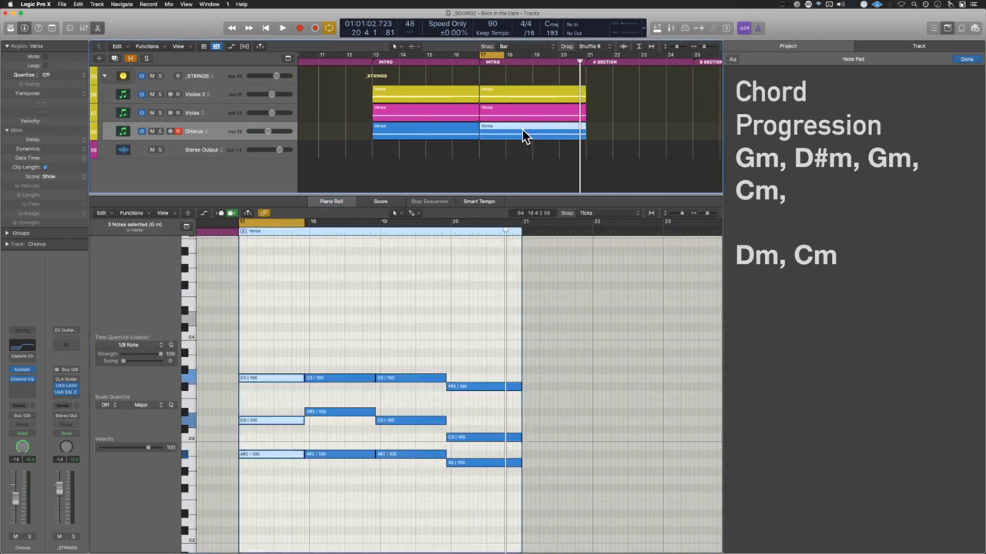
key("super+u")
key("space")
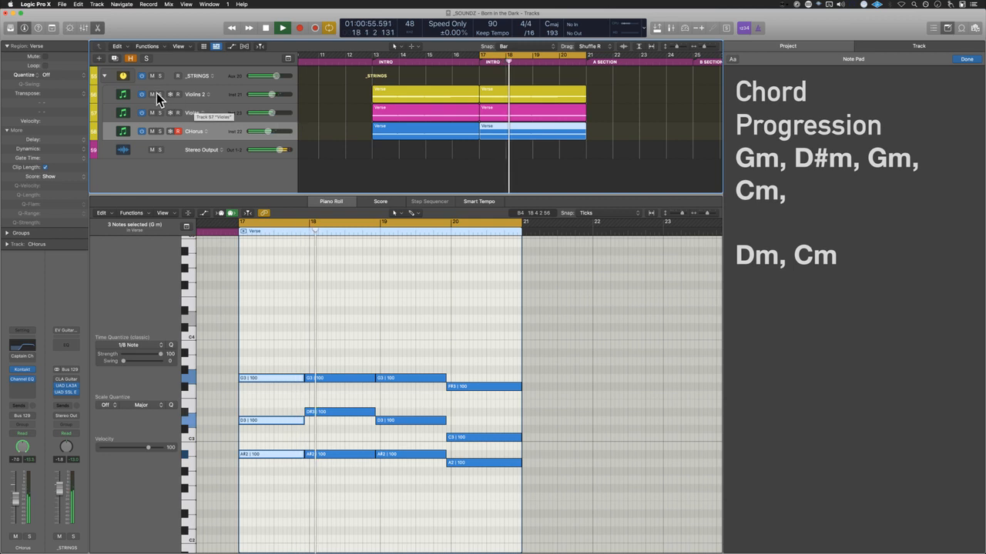
Step: Solo the Violins 2, Violas and CHorus tracks during playback and clear the note selection in the Piano Roll
left_click_drag(160, 94, 164, 132)
scroll(394, 273, "left", 3)
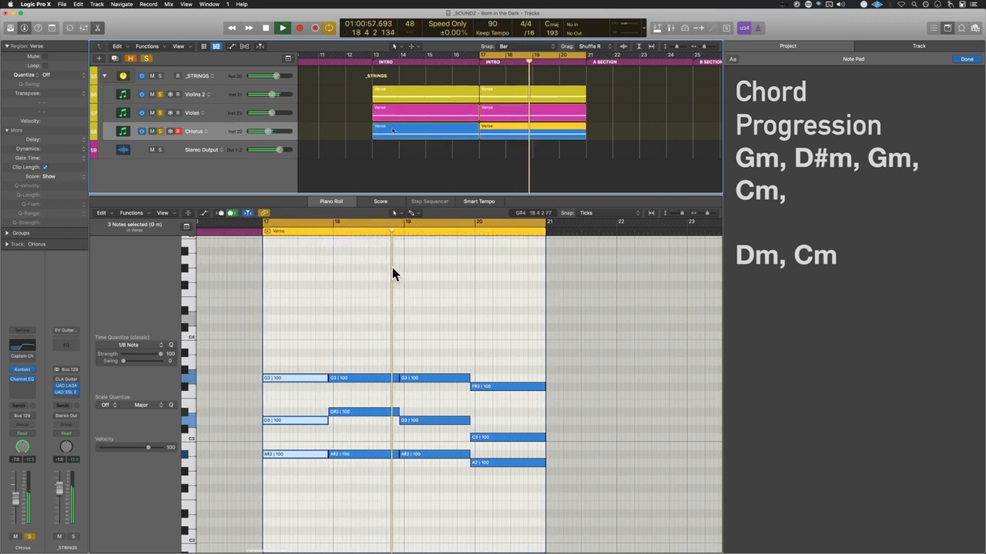
left_click(350, 337)
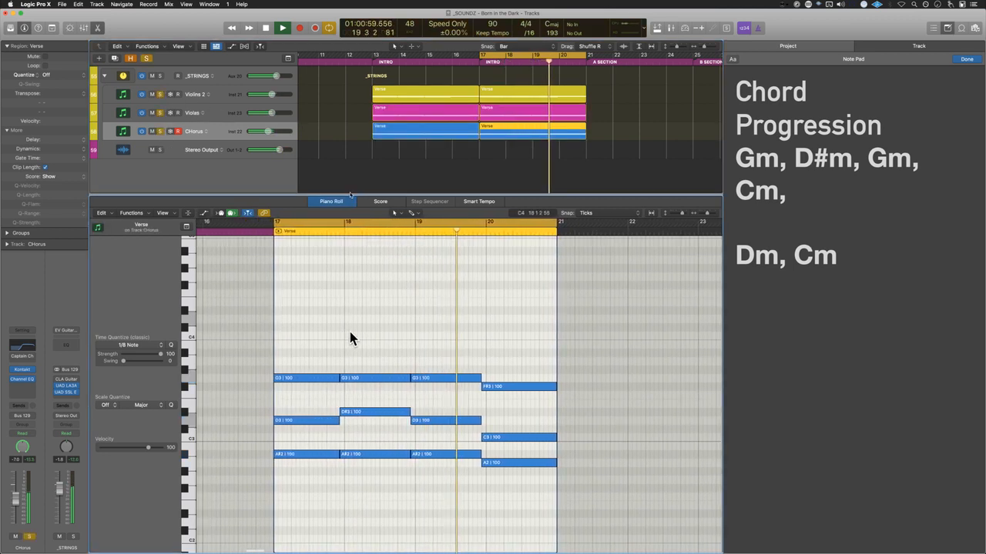